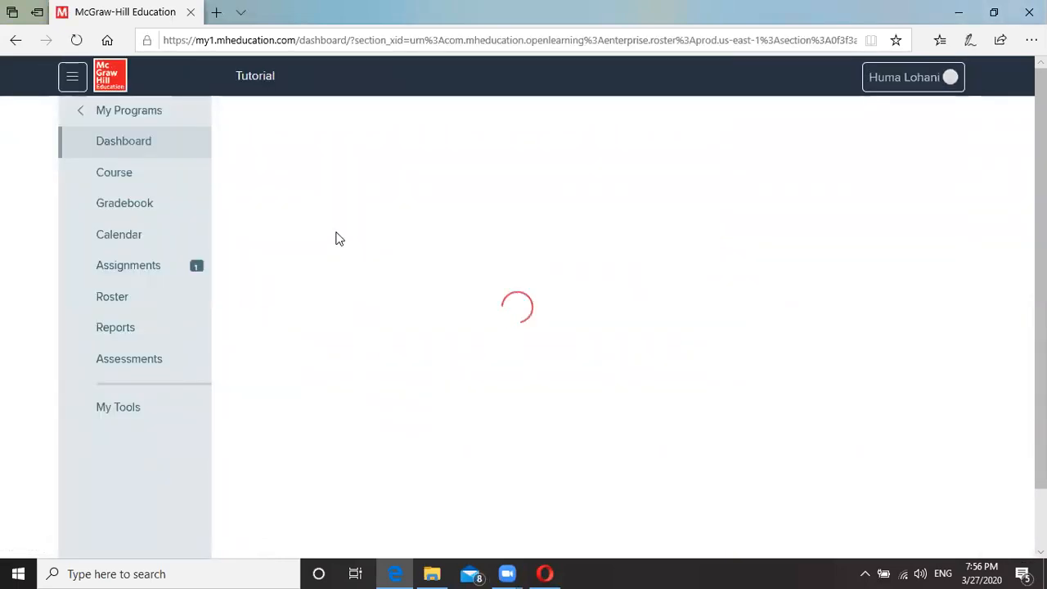
Open the MSS_Dynamic Ecosystems bank and its 'Lesson Check: Interactions Within Ecosystems' assessment.
click(140, 362)
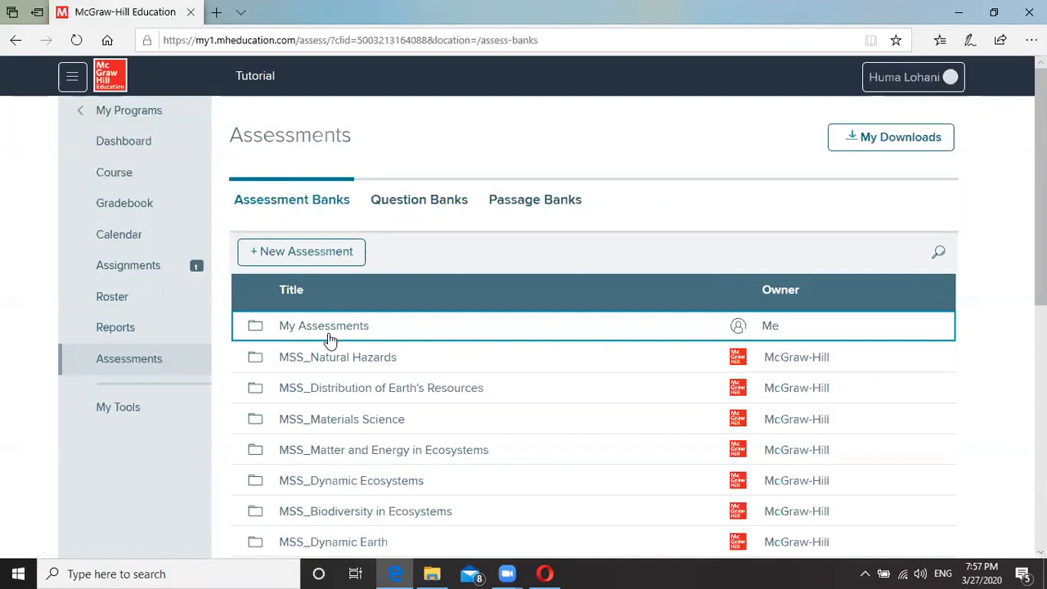
click(365, 489)
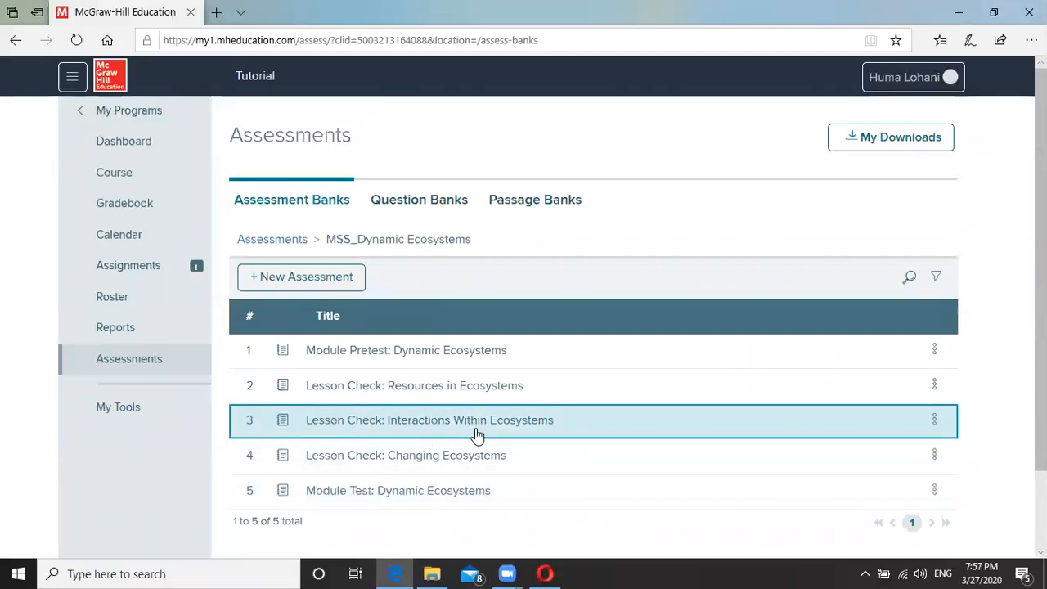
click(473, 425)
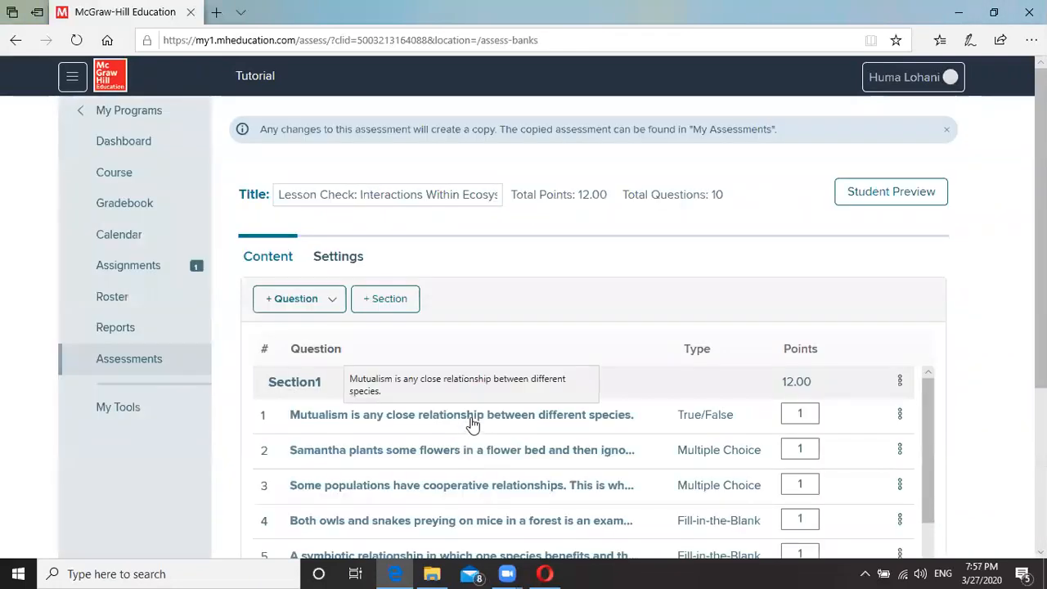
Scroll through the lesson check's ten questions down to the Short Answer and Essay.
scroll(647, 384, down, 5)
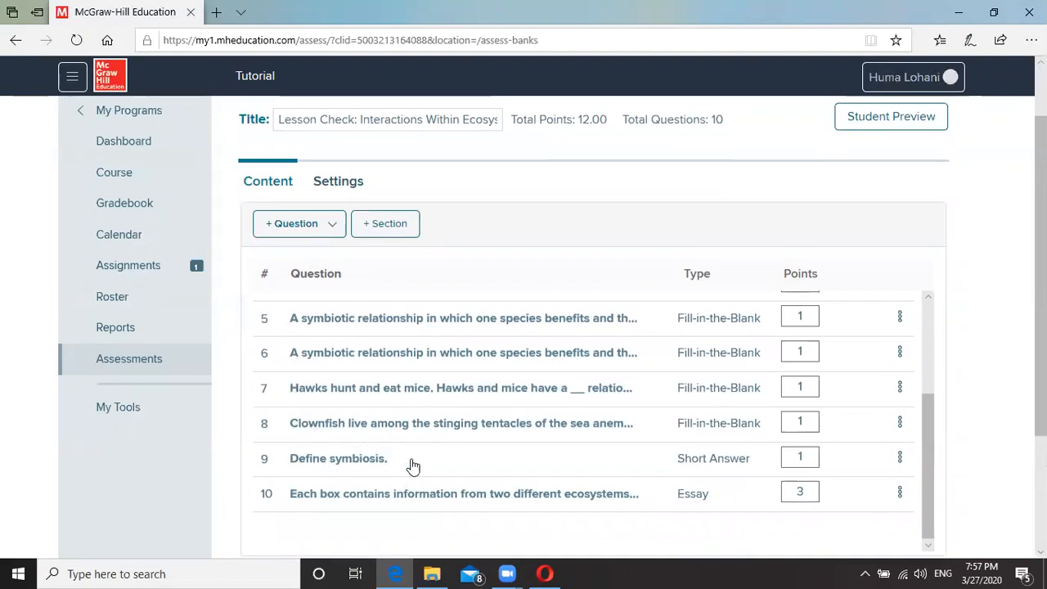
scroll(692, 444, up, 5)
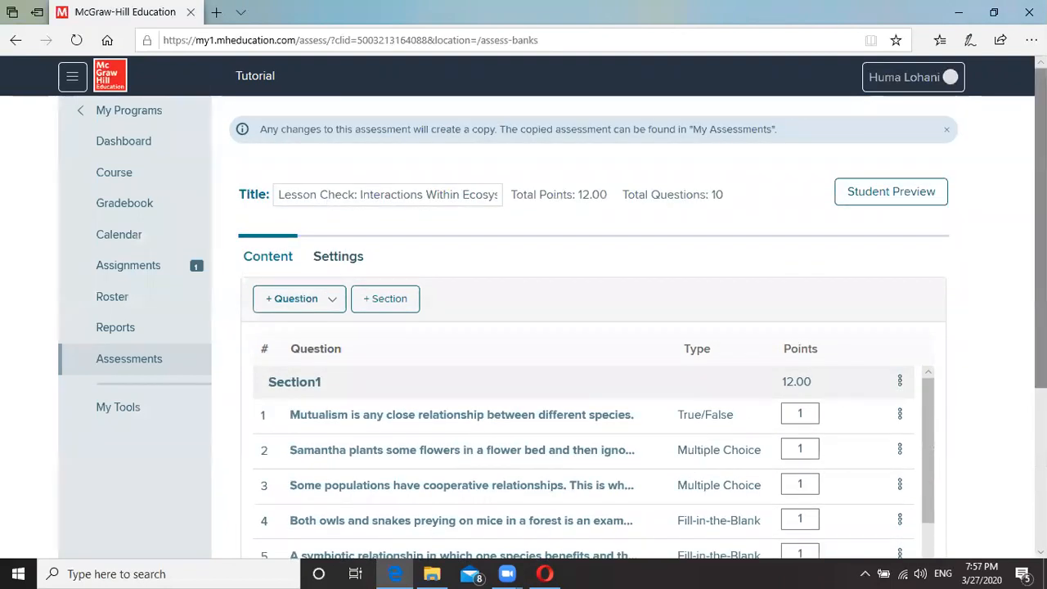
scroll(836, 396, down, 3)
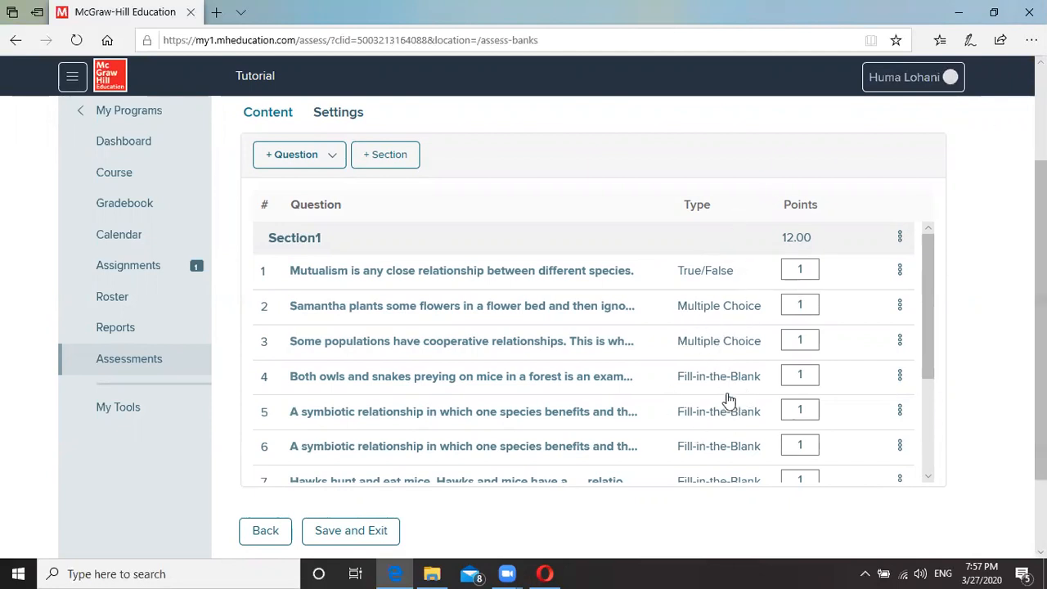
scroll(728, 406, down, 1)
scroll(728, 406, down, 2)
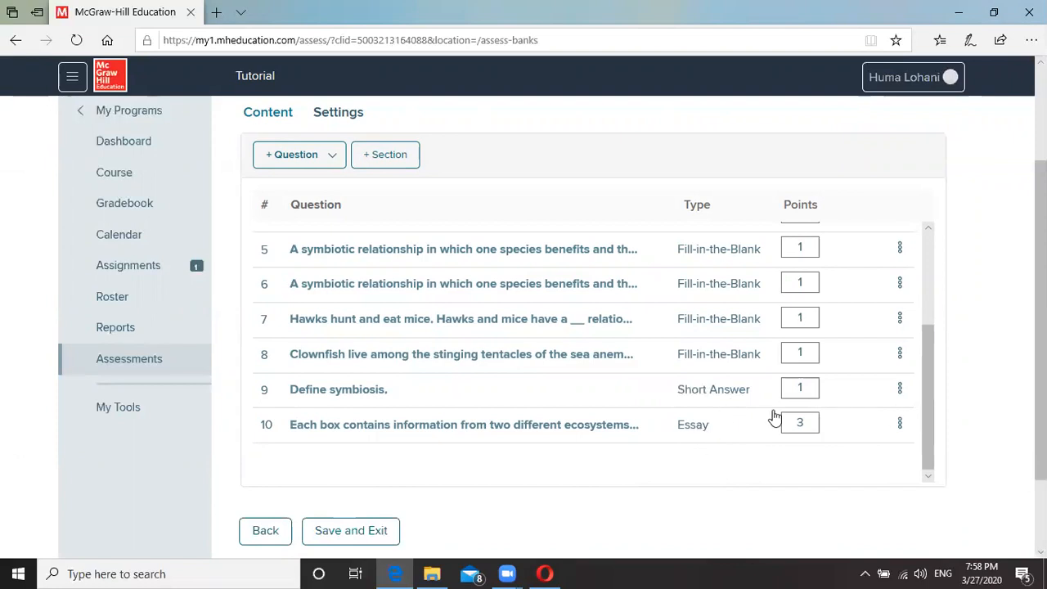
scroll(724, 421, up, 5)
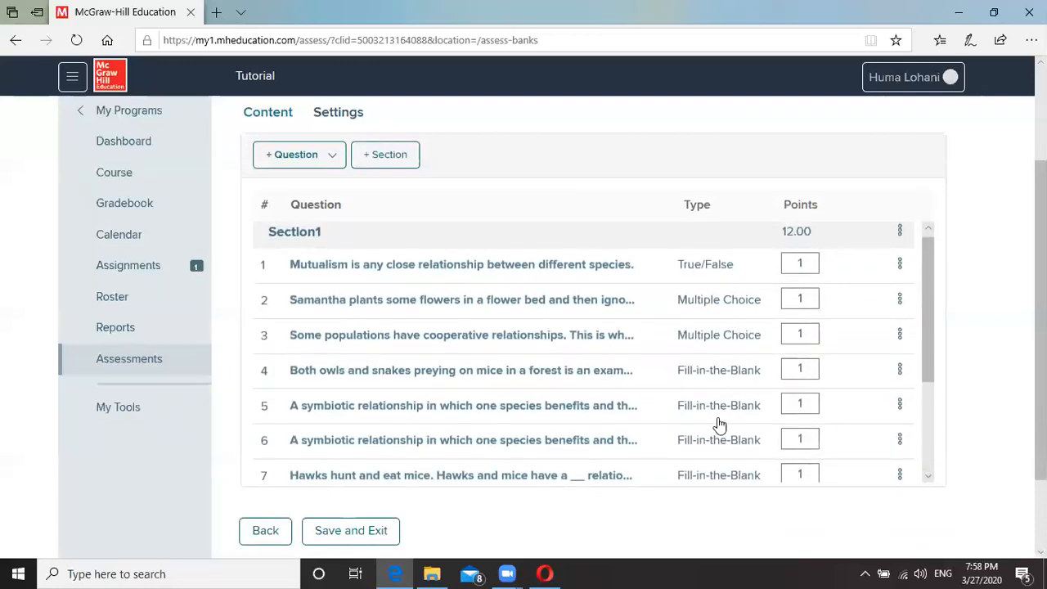
scroll(718, 423, down, 5)
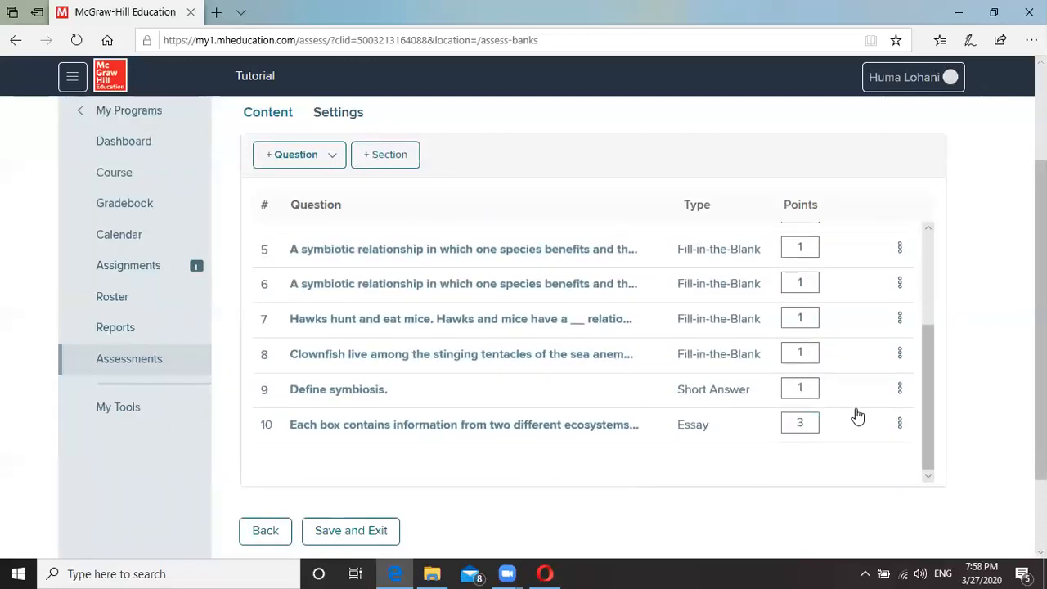
Remove question 9 'Define symbiosis.' and the Essay question, leaving 8 questions worth 8.00 points.
click(899, 390)
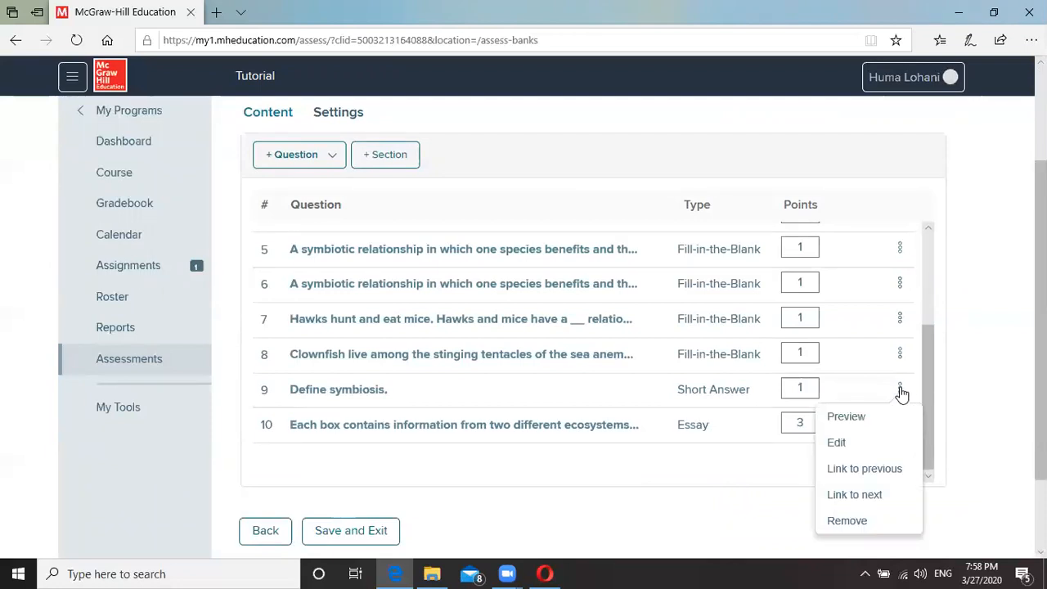
click(831, 521)
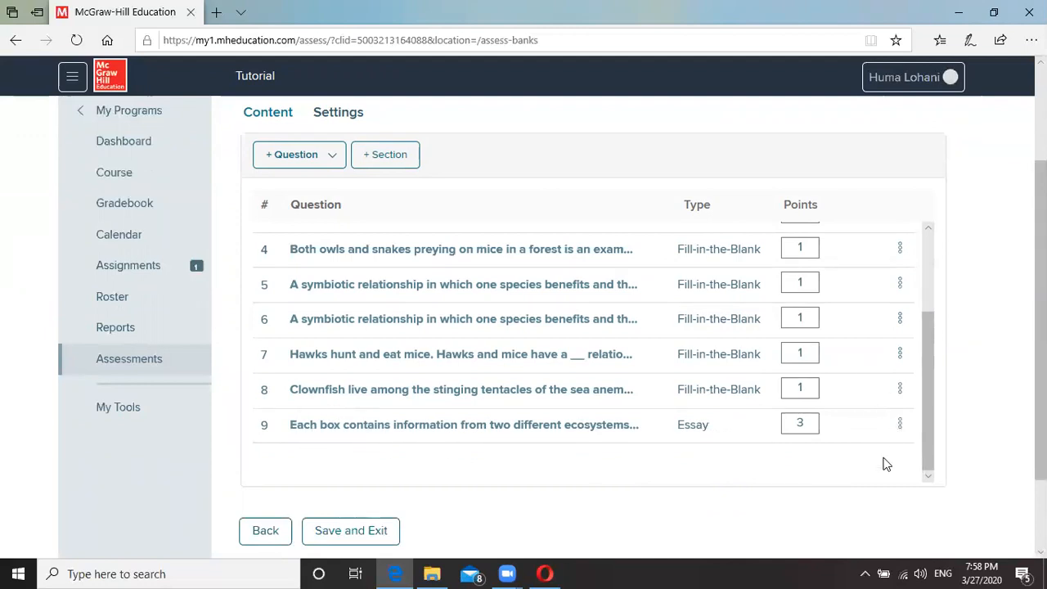
click(900, 427)
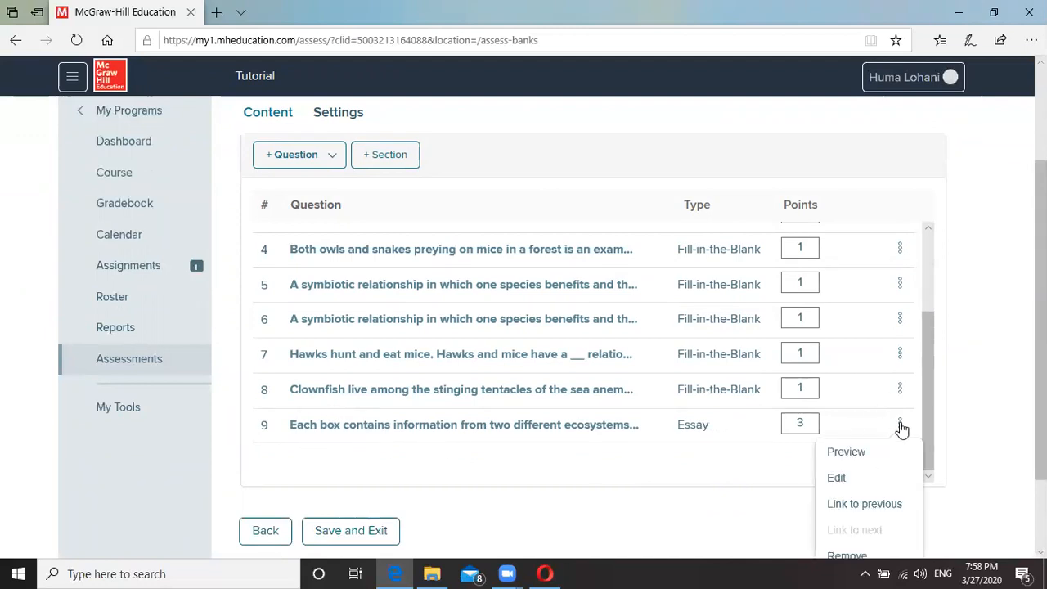
click(849, 555)
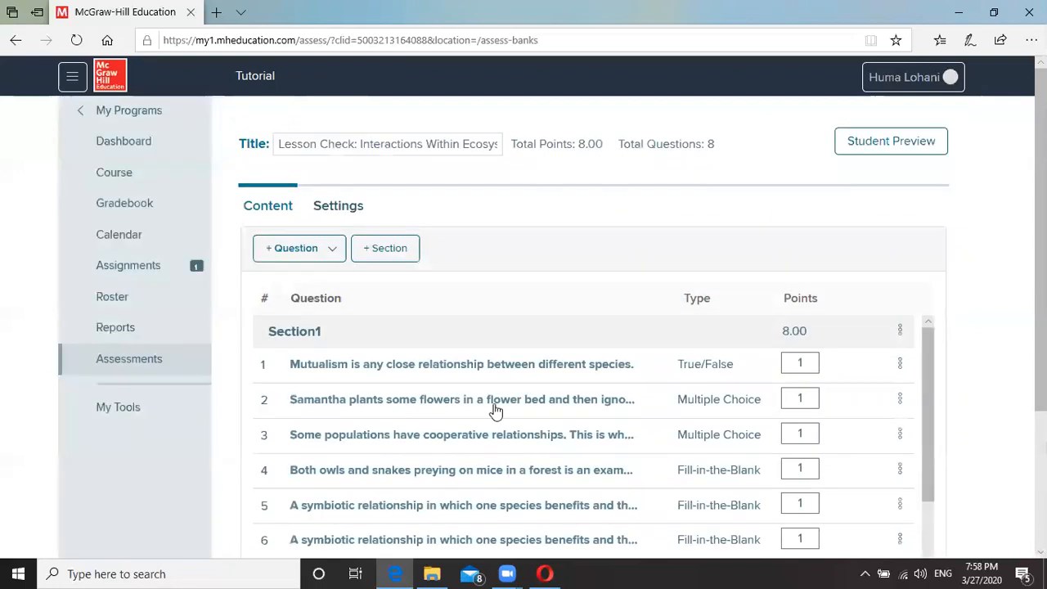
Retitle the assessment 'Tutorial 27/03/2020' and save and exit the editor.
scroll(442, 378, down, 5)
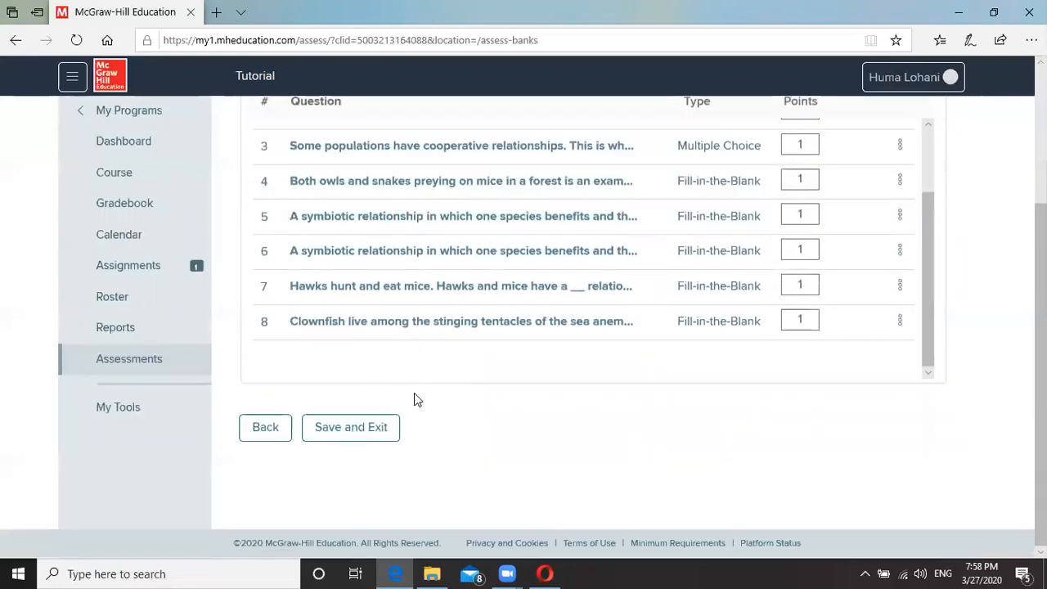
scroll(436, 392, up, 5)
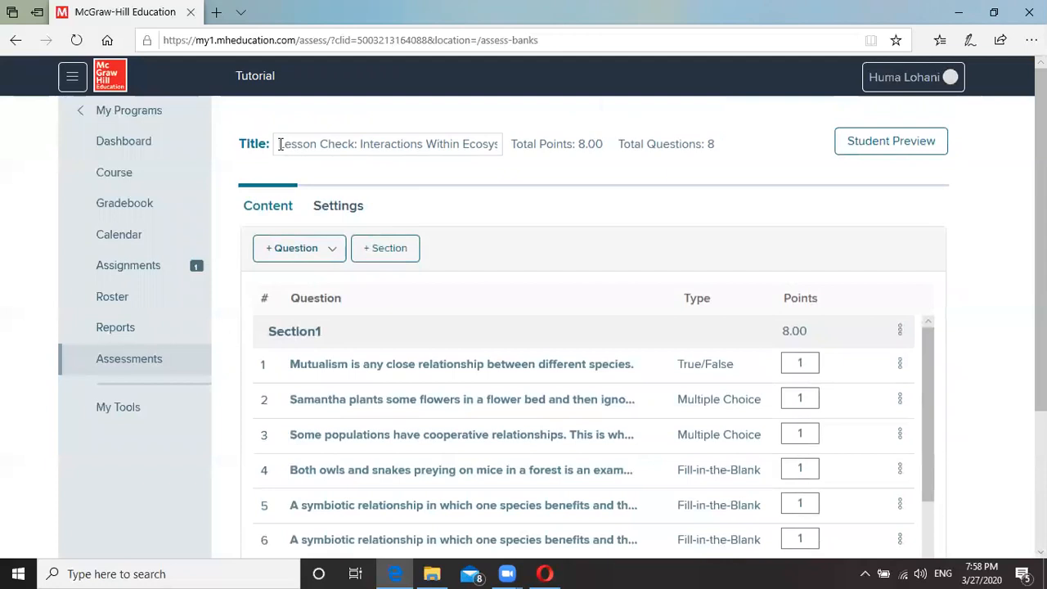
drag(281, 143, 506, 156)
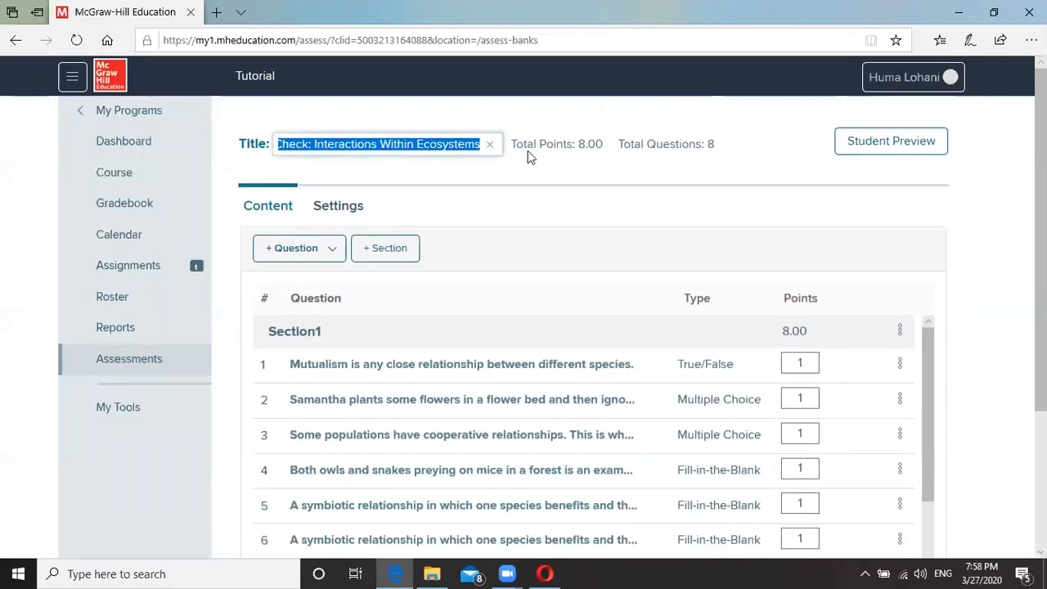
key(BackSpace)
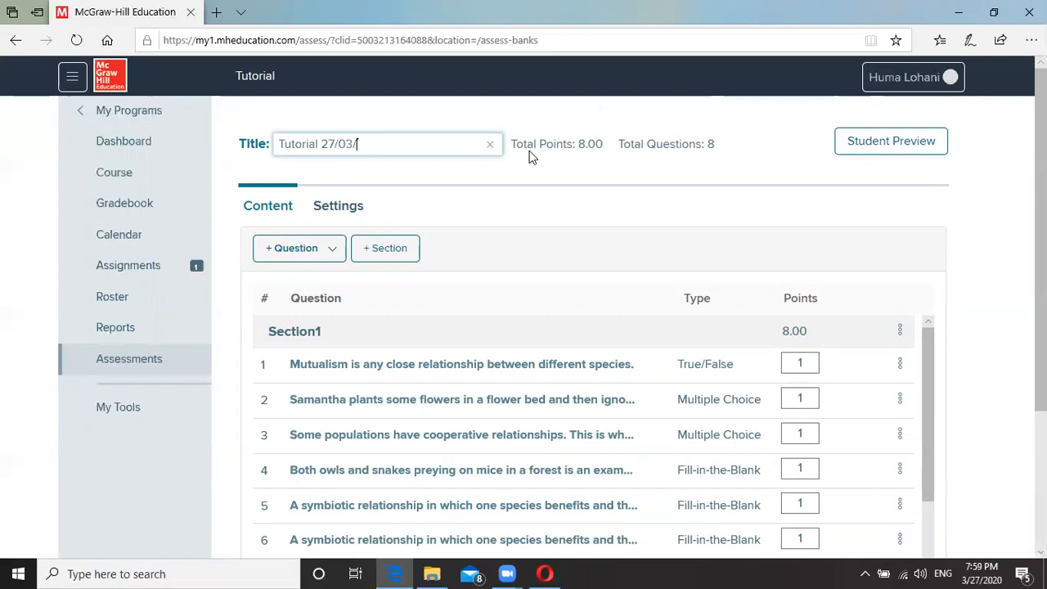
key(BackSpace)
key(BackSpace)
text(020)
scroll(462, 287, down, 3)
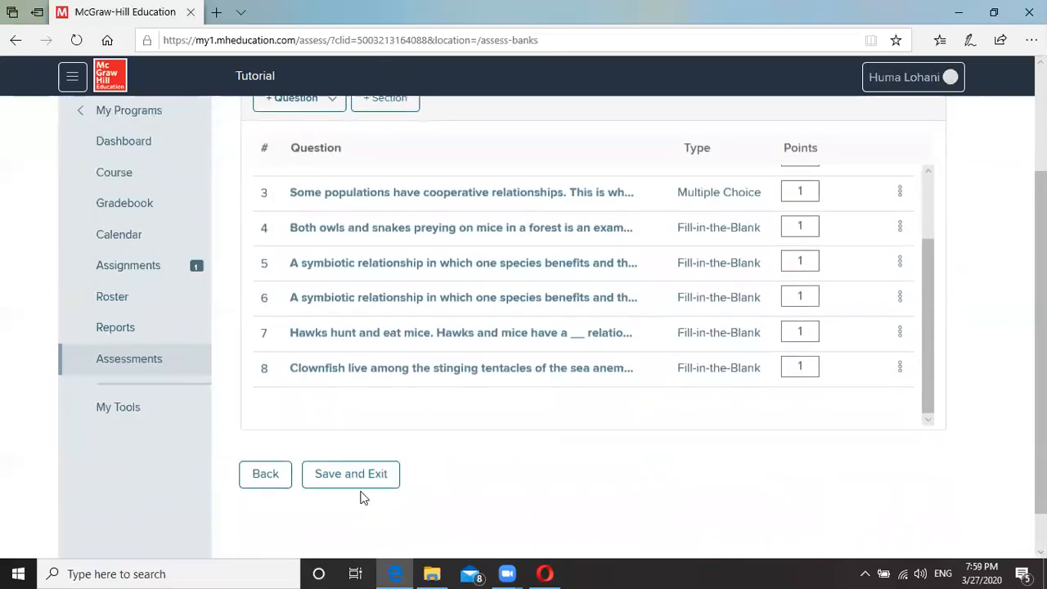
click(354, 481)
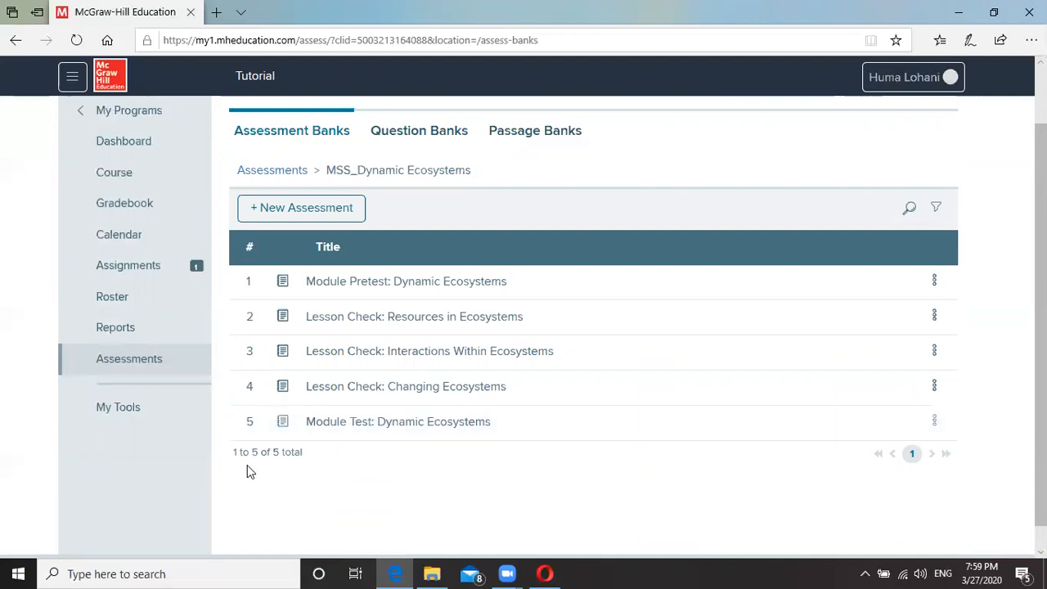
Go back to the Assessment Banks list and open the My Assessments folder.
click(133, 369)
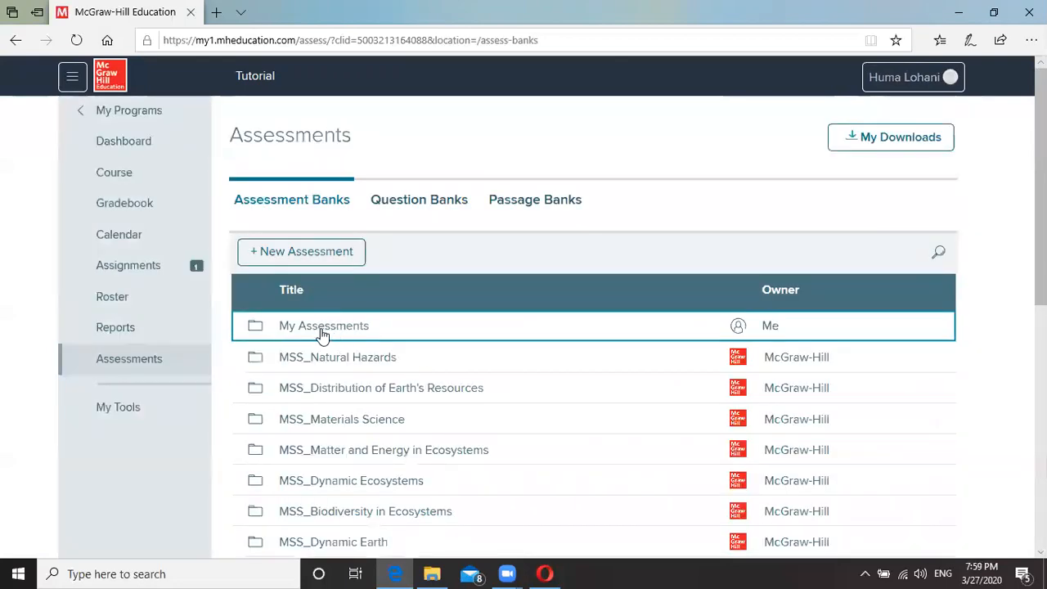
click(323, 334)
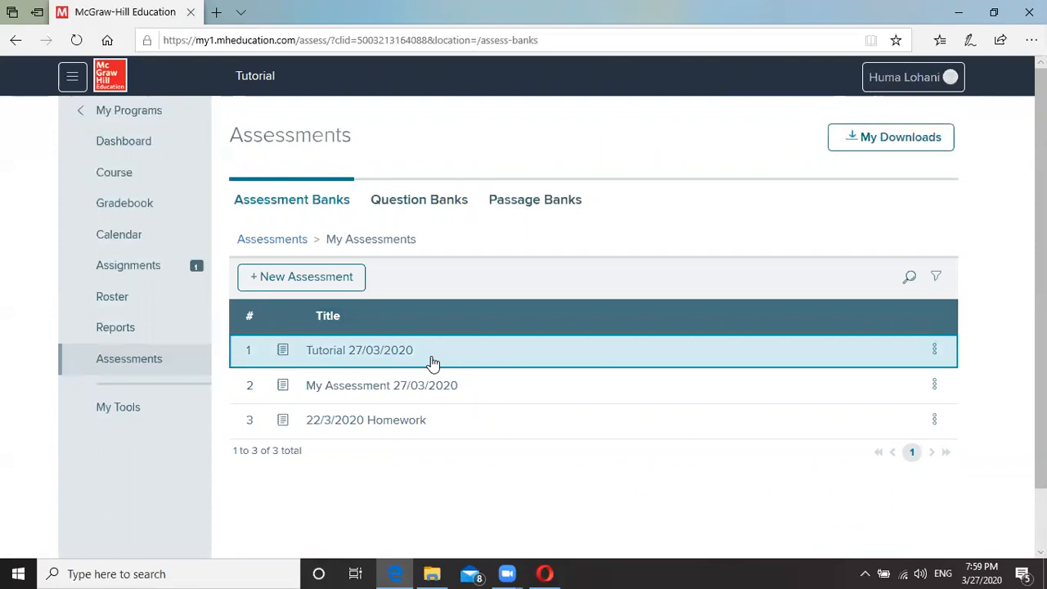
Launch a Student Preview of Tutorial 27/03/2020 from its actions menu.
click(935, 350)
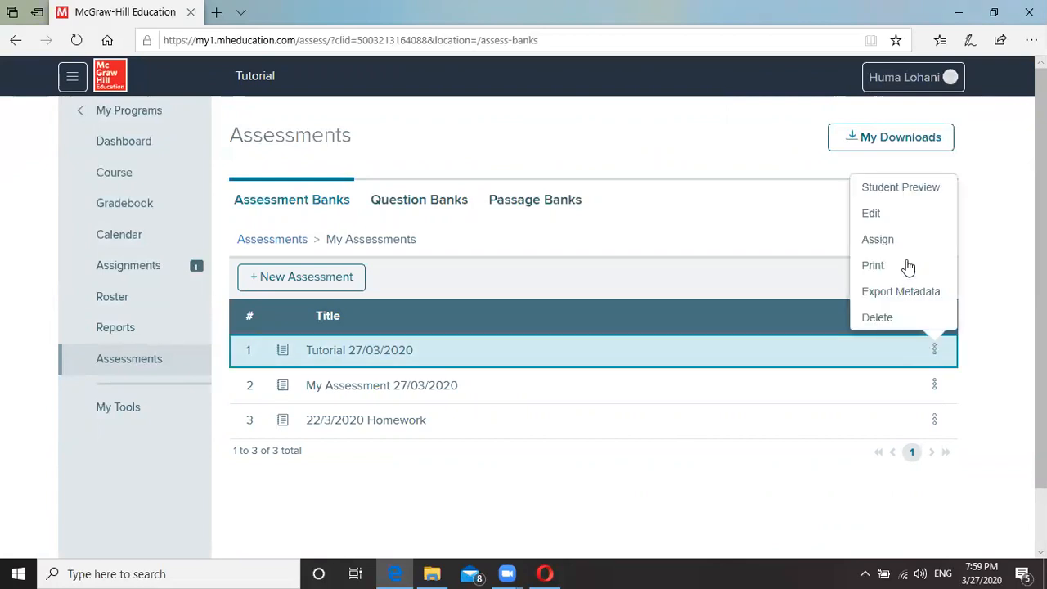
click(907, 188)
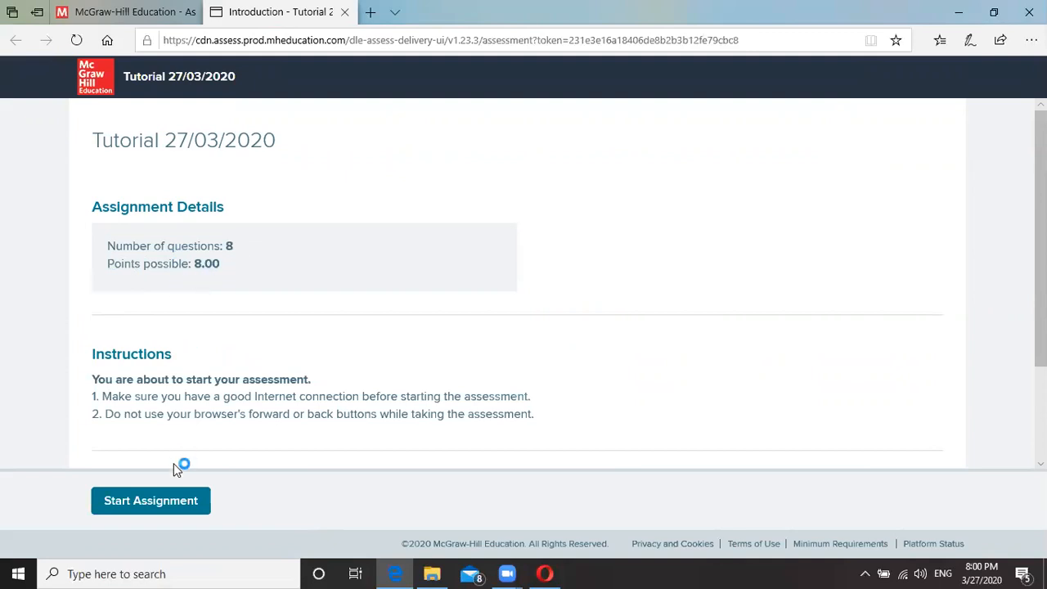
Start the preview and answer Questions 1–3 with True, competition and option C.
click(155, 500)
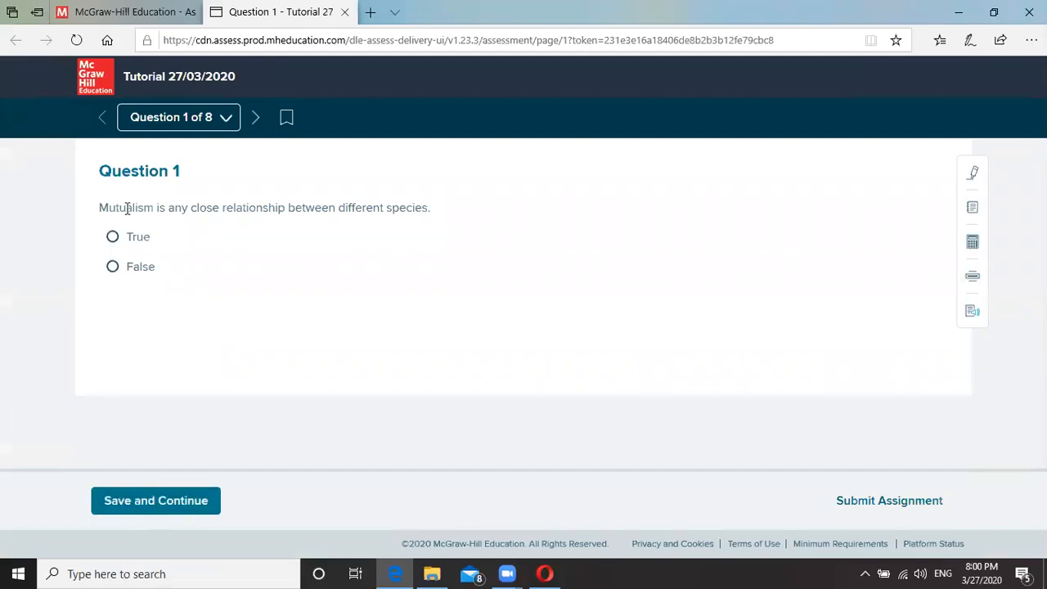
click(117, 268)
click(113, 238)
click(184, 507)
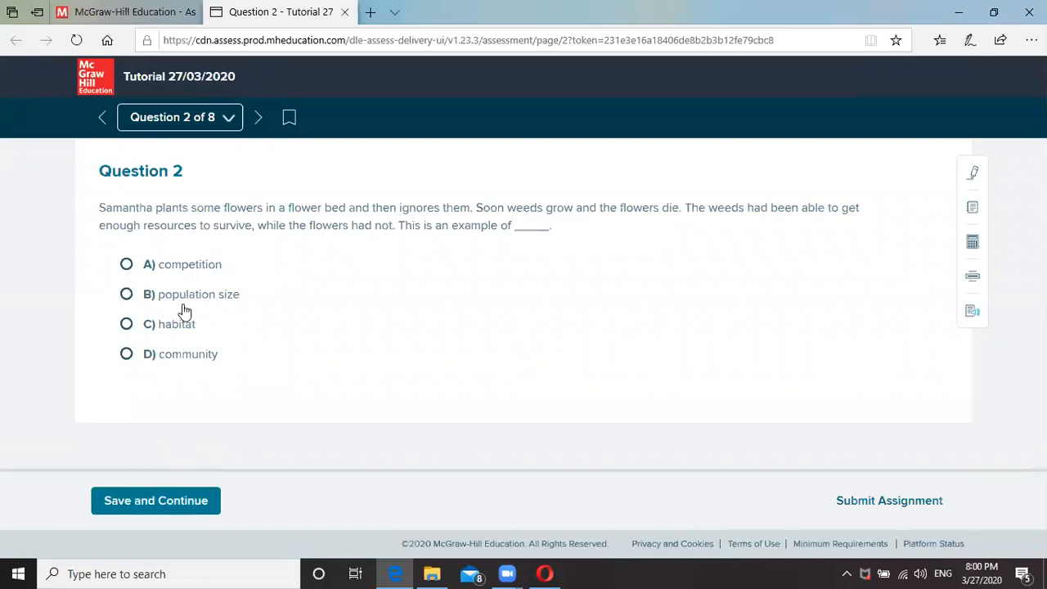
click(131, 266)
click(190, 493)
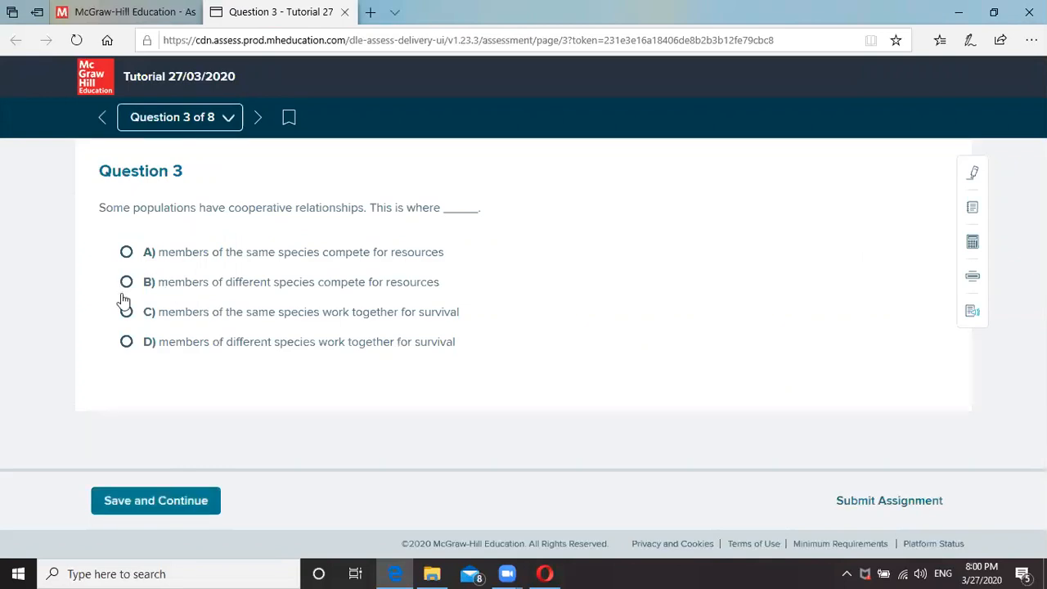
click(127, 312)
click(182, 501)
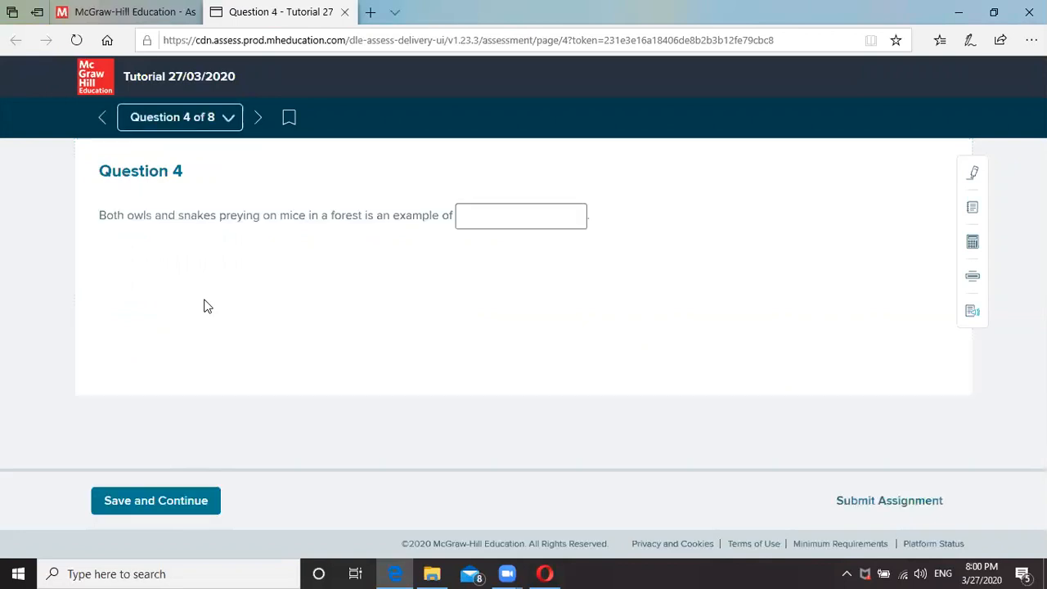
Fill the blanks in Questions 4–6 with 'compet', 'gfdgds' and 'sdfs'.
click(483, 216)
text(competition)
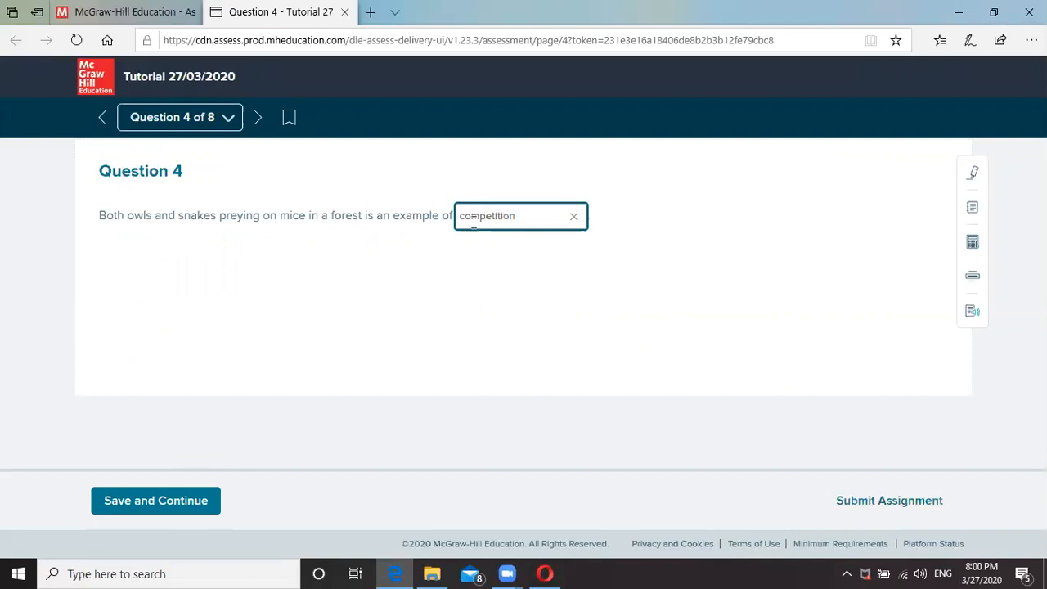
click(201, 501)
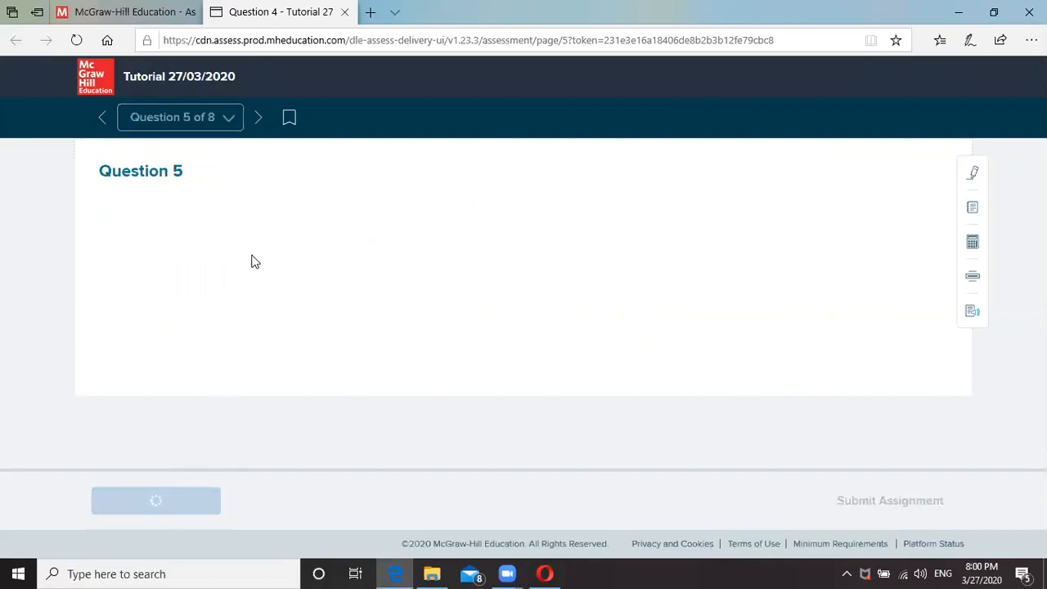
click(614, 219)
text(gfdgds)
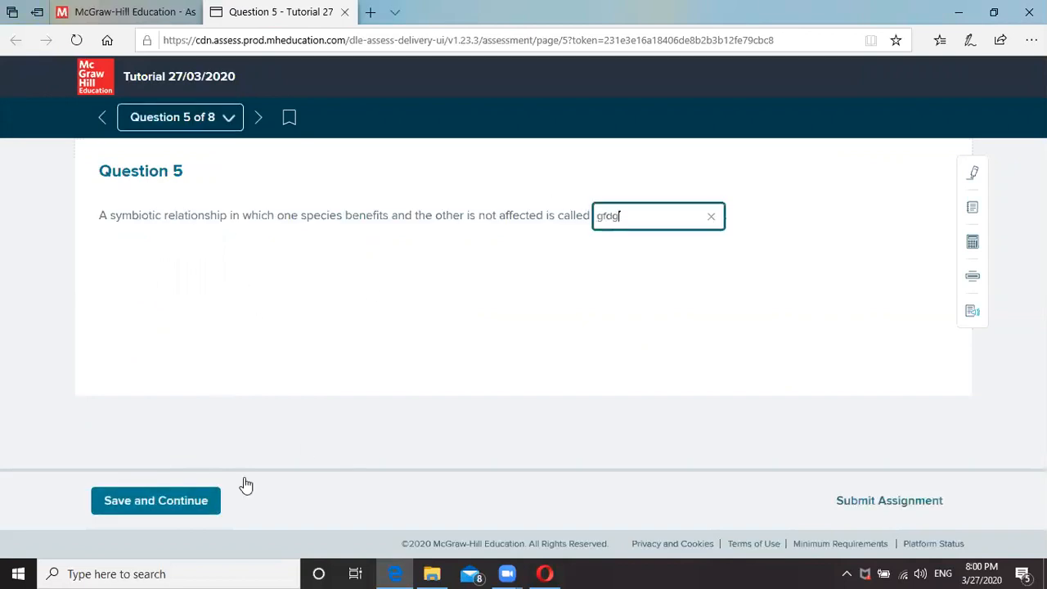
click(187, 501)
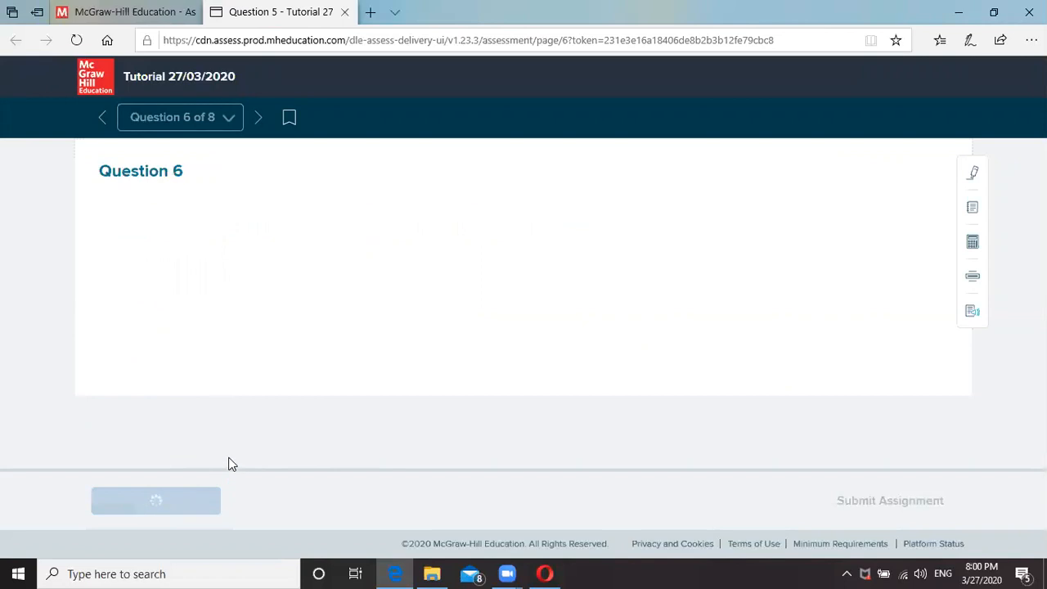
click(624, 212)
text(sdfs)
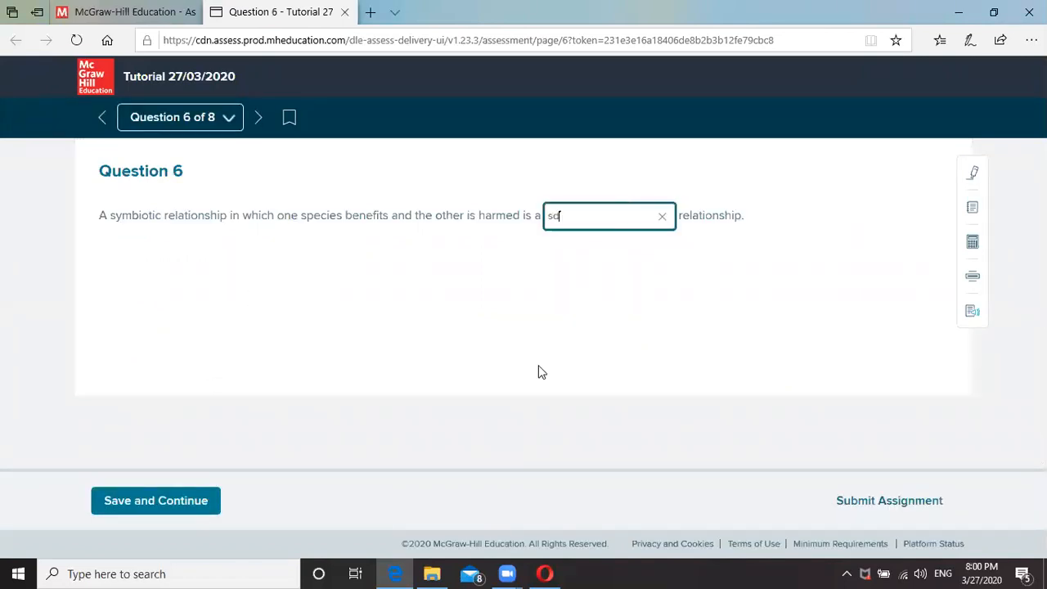
click(181, 500)
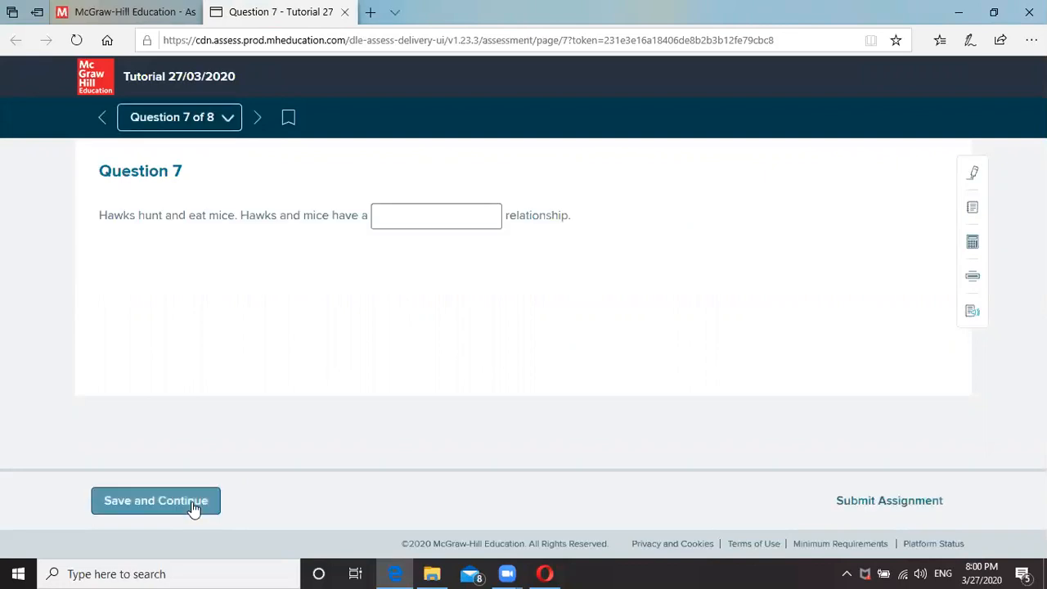
Fill Questions 7 and 8 with placeholder text and reach the Assignment Submission page.
click(458, 217)
text(sfdgfdsg)
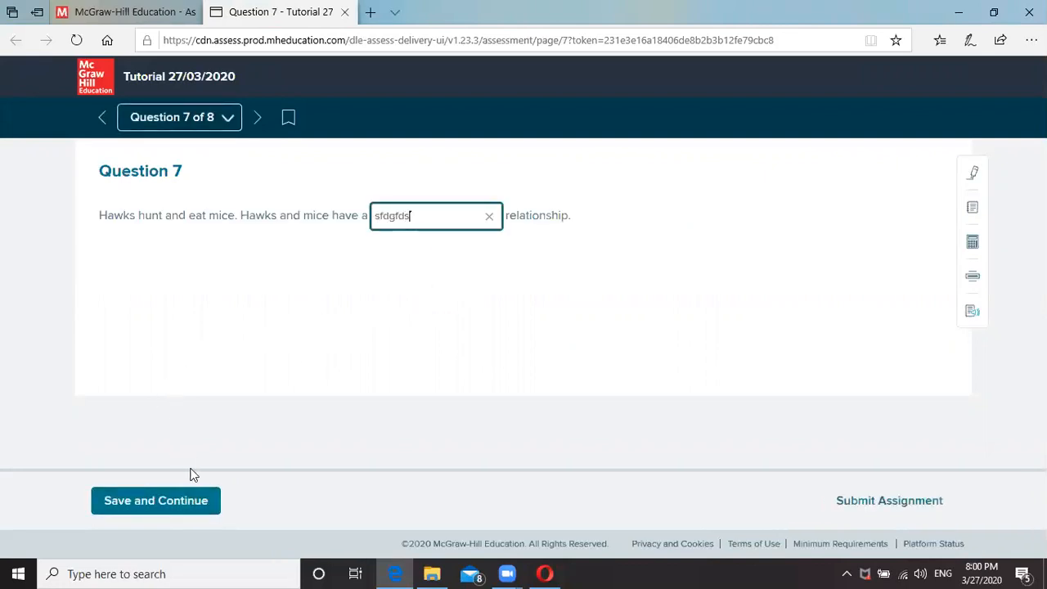
click(176, 501)
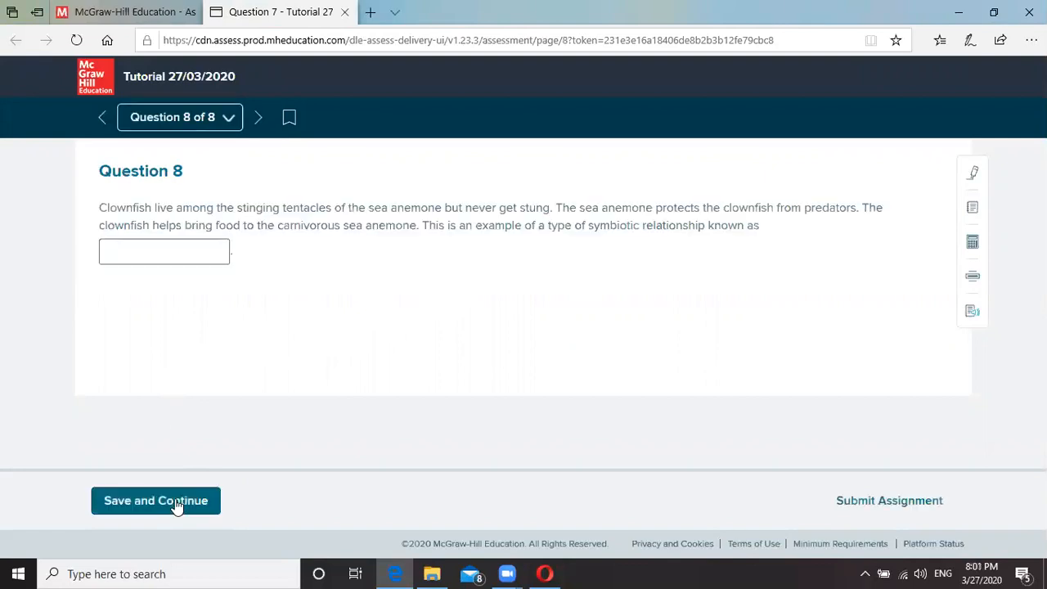
click(196, 251)
text(dgdgsdgdsg)
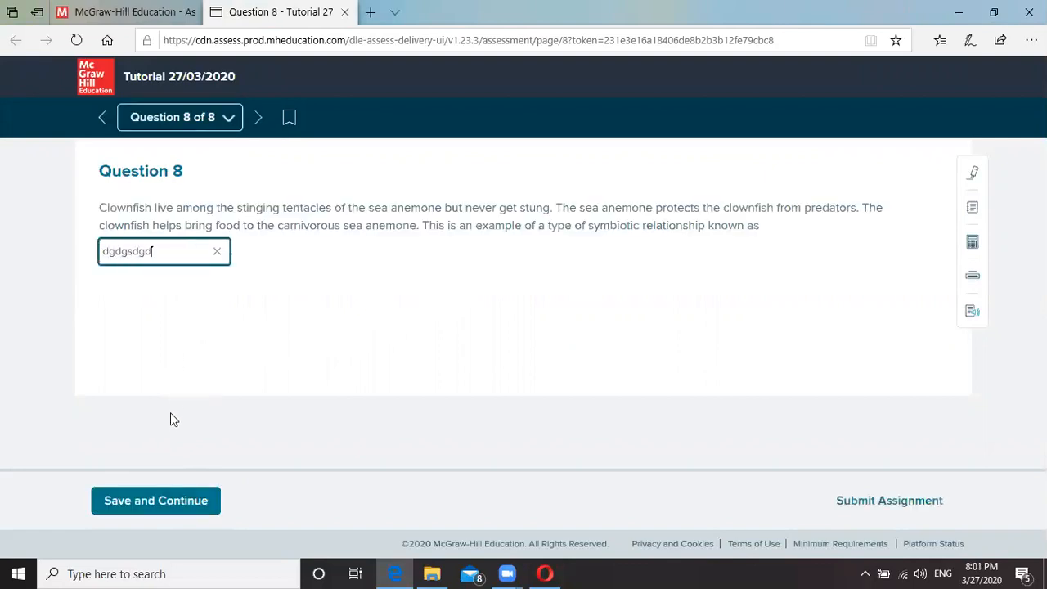
click(158, 502)
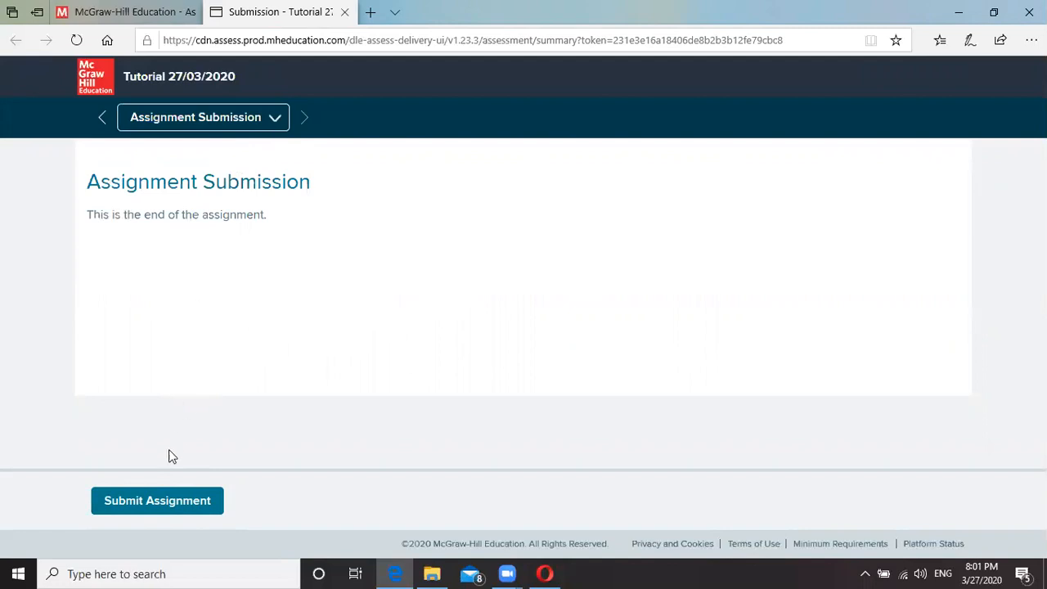
Submit the Tutorial 27/03/2020 assignment and open its score details.
click(146, 504)
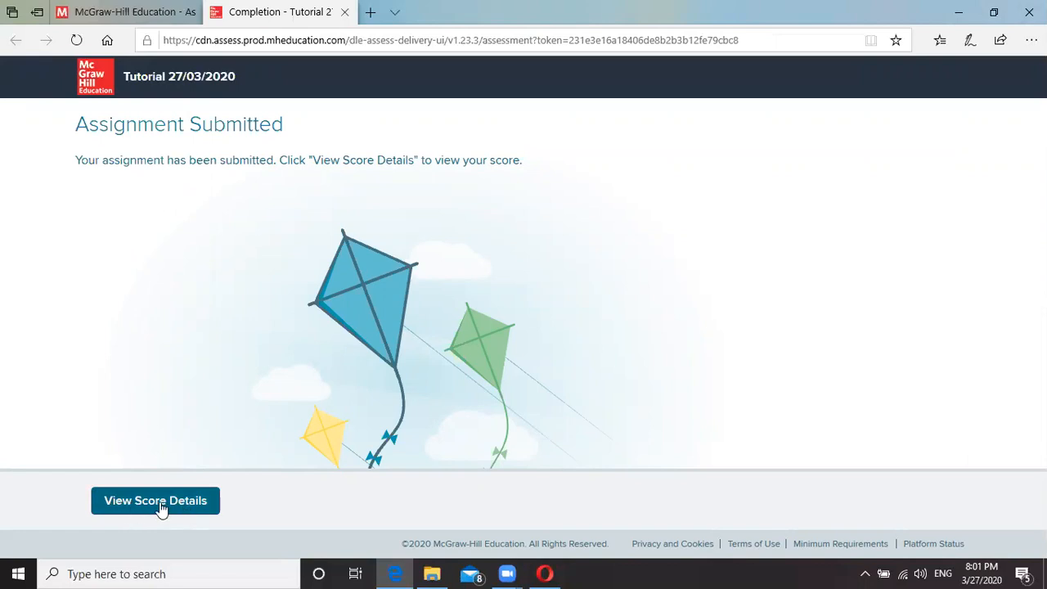
click(127, 502)
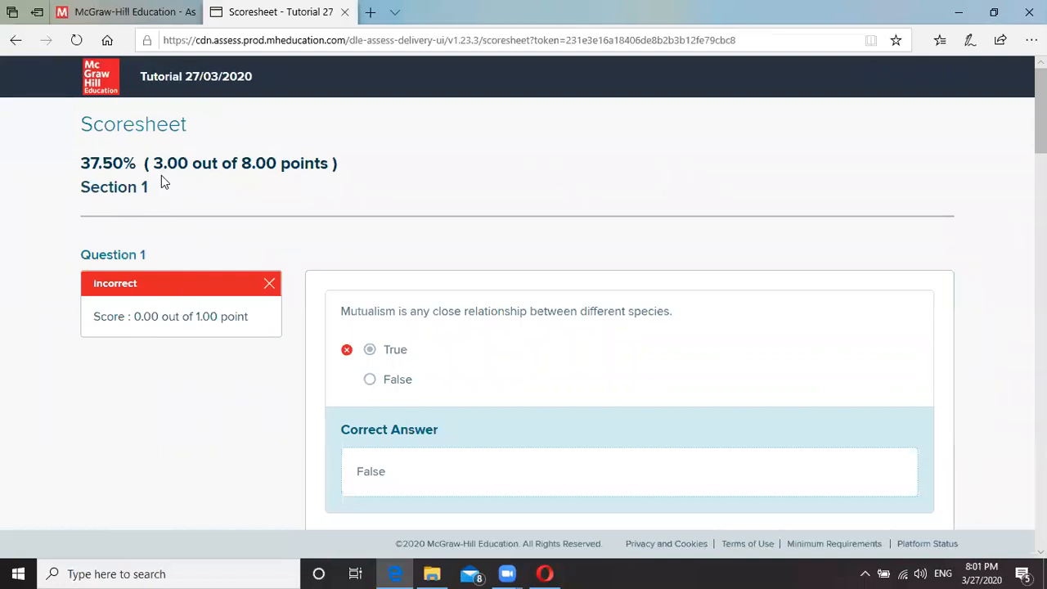
Review each question's result and correct answer on the 37.50% Scoresheet, then close it.
scroll(362, 360, down, 2)
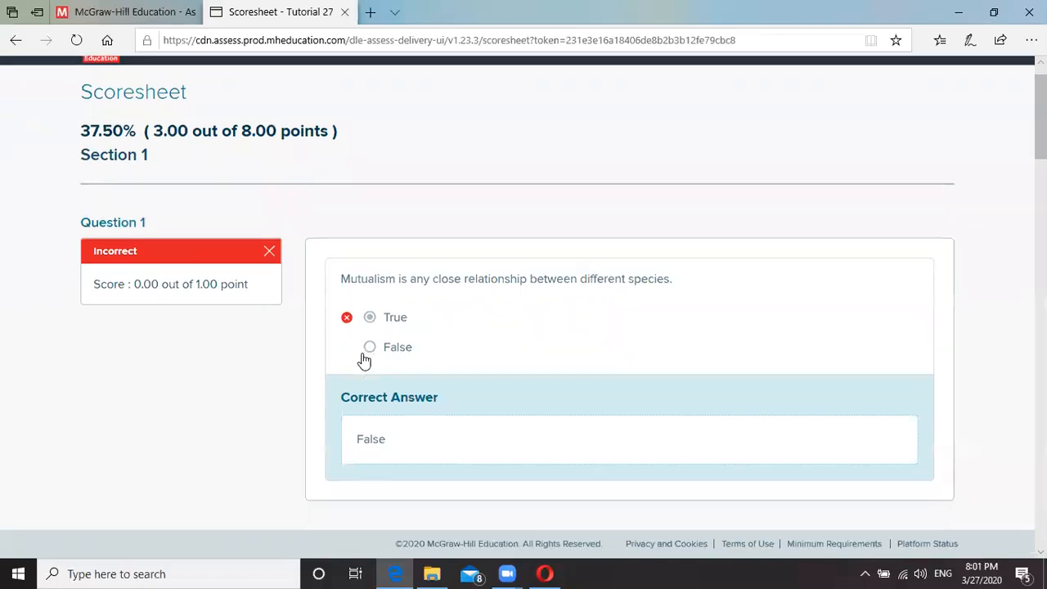
scroll(371, 248, down, 8)
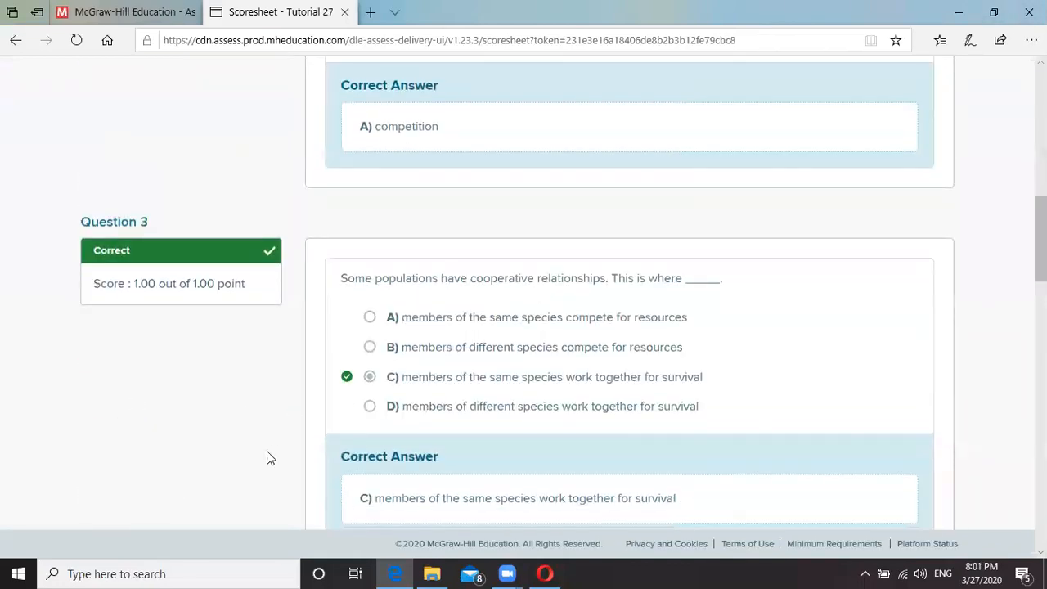
scroll(267, 451, down, 11)
scroll(373, 437, down, 8)
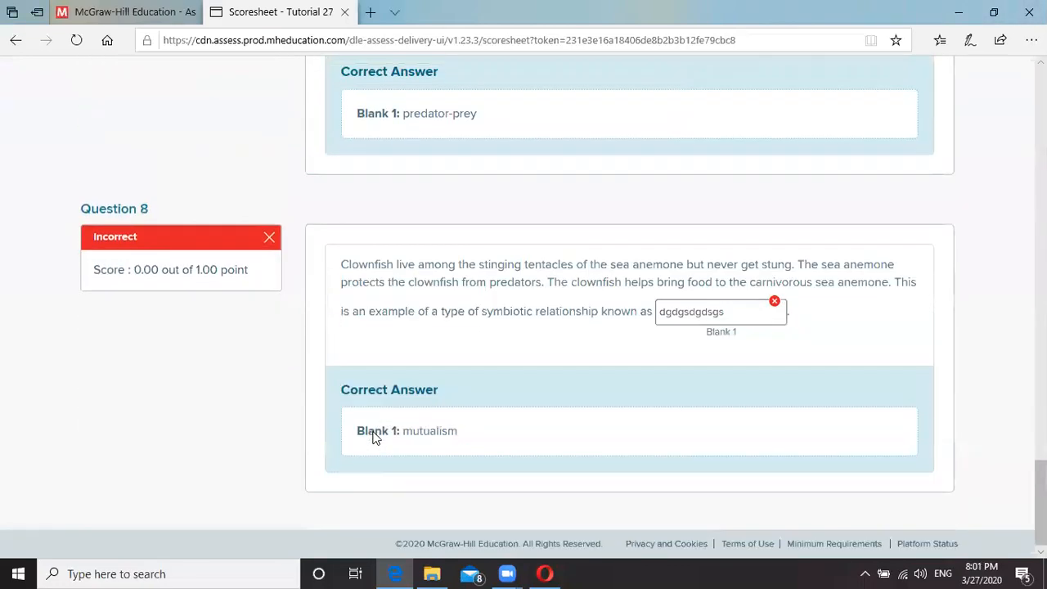
scroll(370, 434, up, 13)
scroll(373, 431, up, 12)
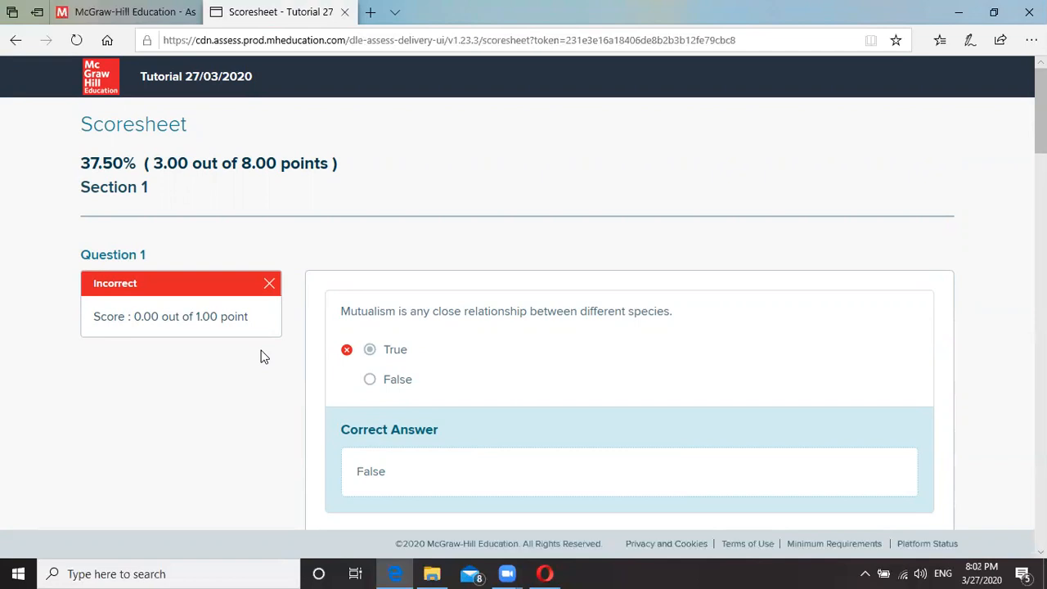
click(345, 11)
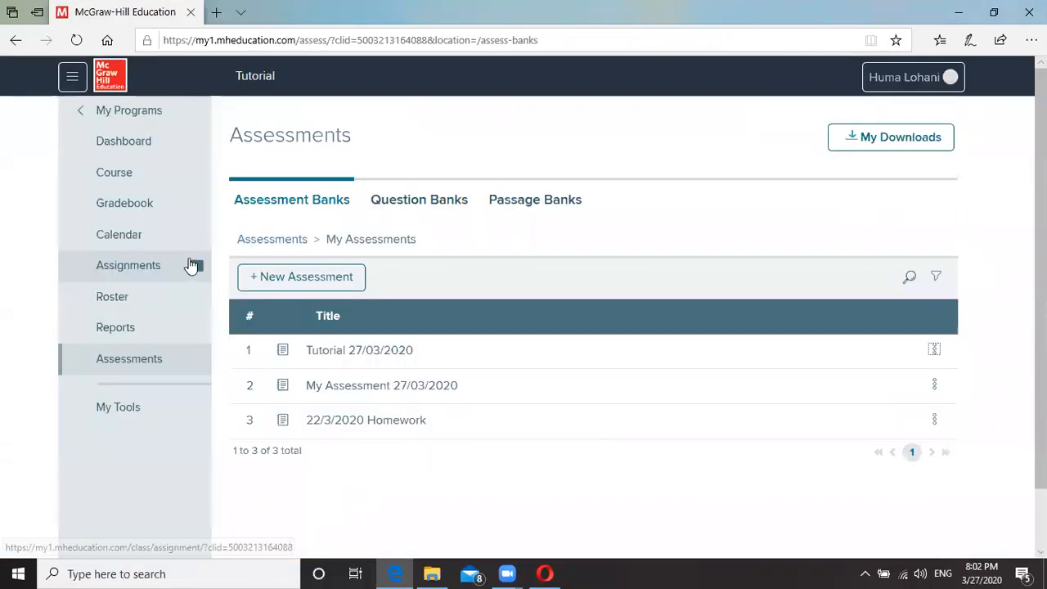
Return to the Assessments page listing the assessment bank folders.
click(136, 360)
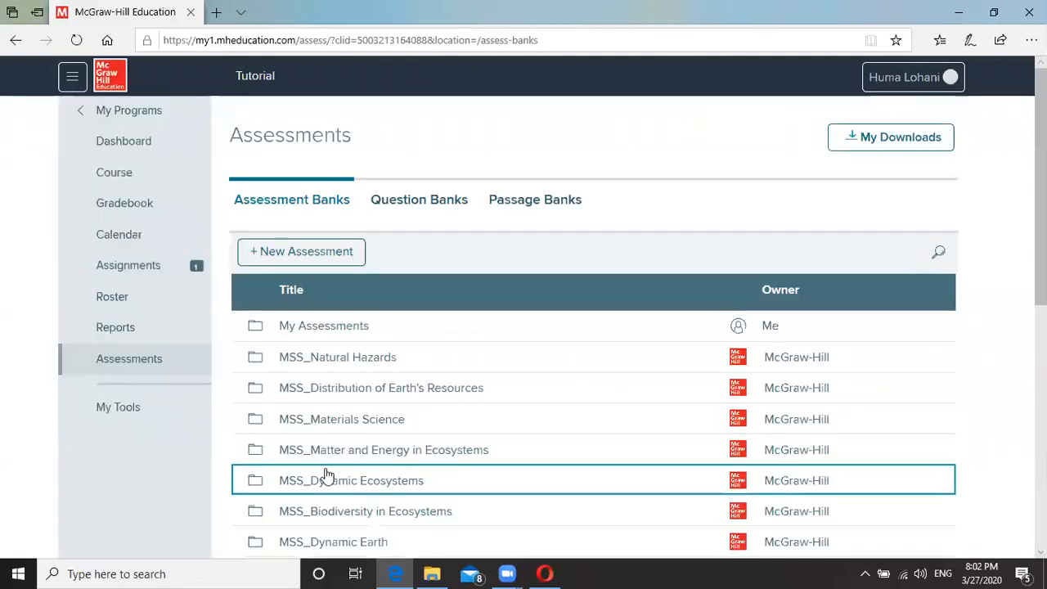
Create a new assessment titled 'Tutorial assessment' and begin writing a new question.
click(326, 254)
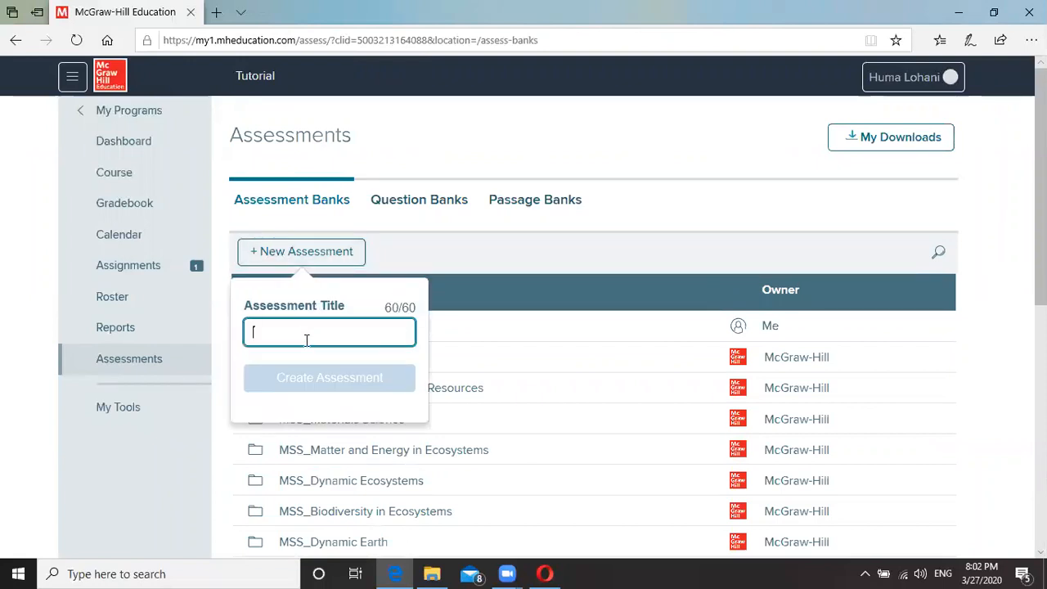
text(Tutorial assessment)
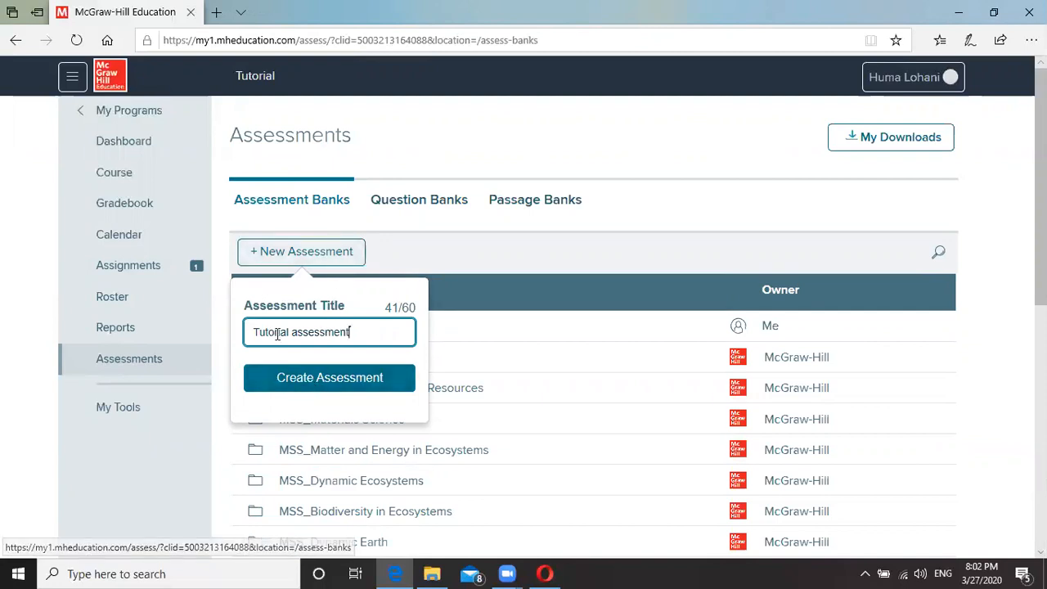
click(320, 378)
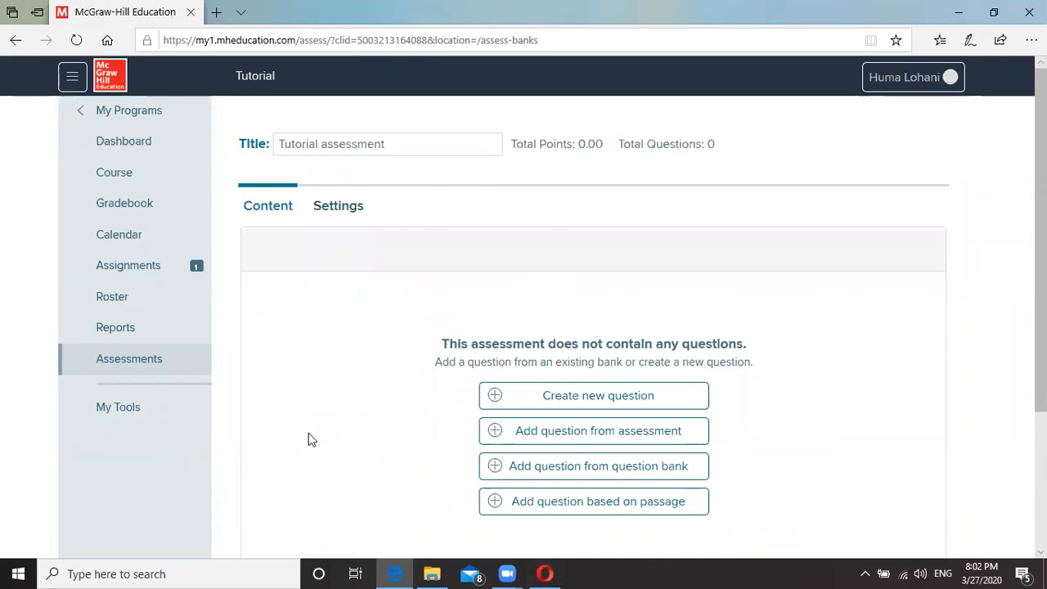
click(607, 393)
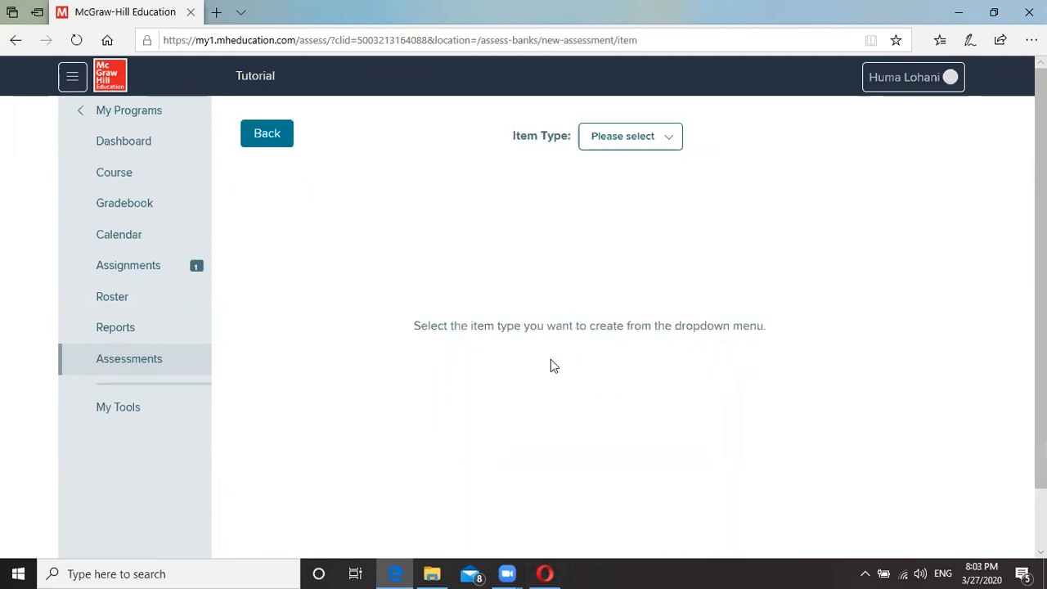
Set the new question's item type to Multiple Choice.
click(639, 140)
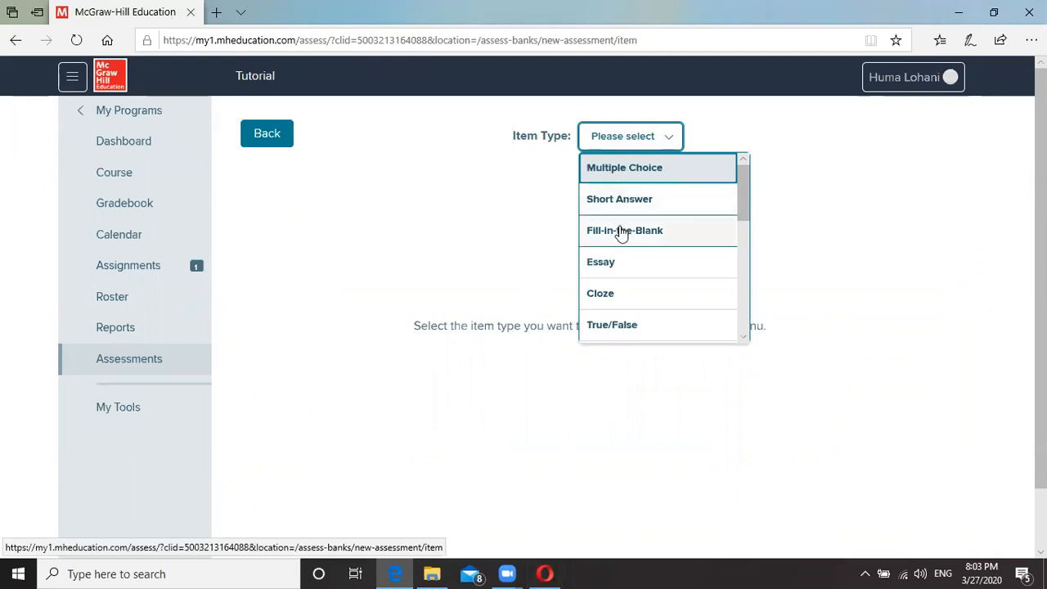
scroll(612, 330, down, 1)
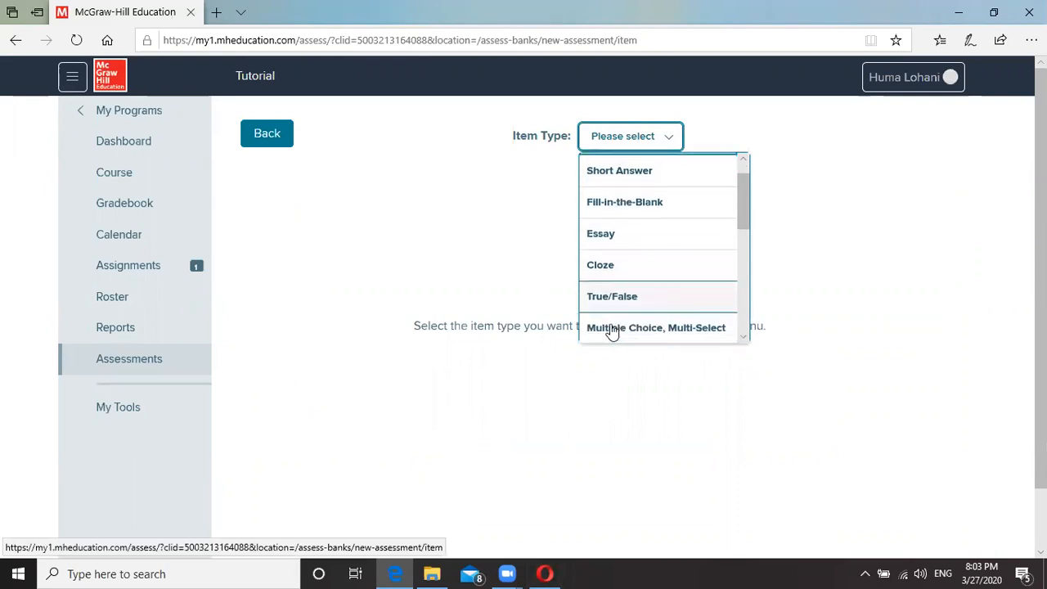
scroll(612, 330, down, 1)
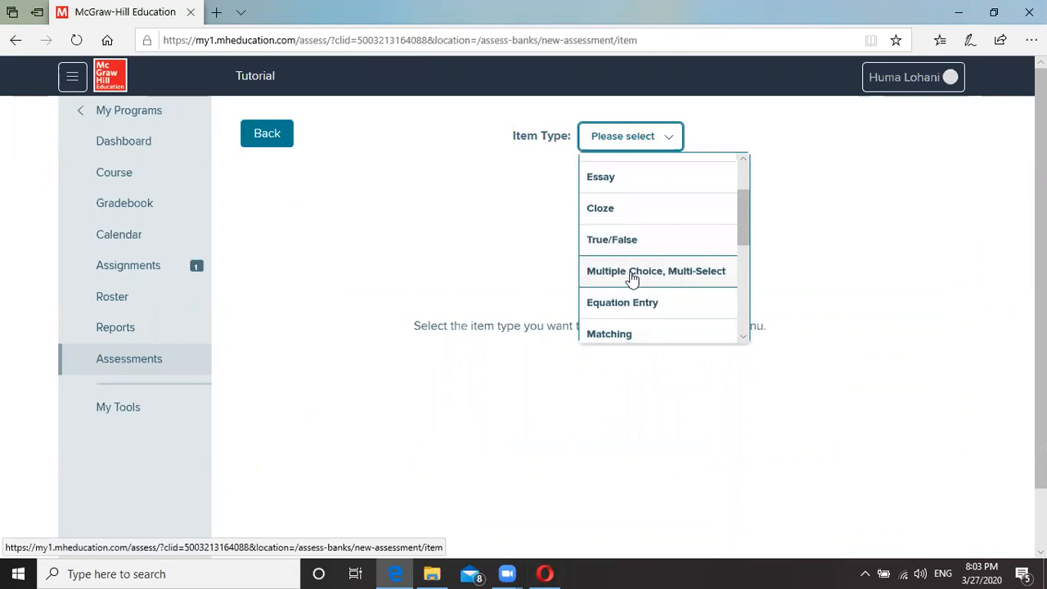
scroll(619, 294, down, 2)
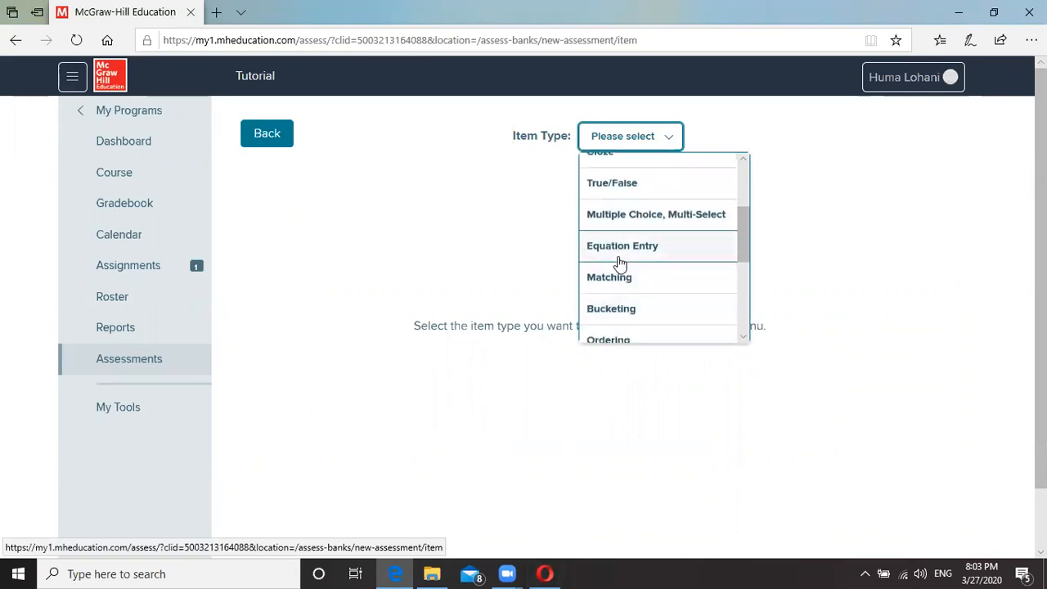
scroll(624, 306, down, 2)
scroll(619, 299, up, 4)
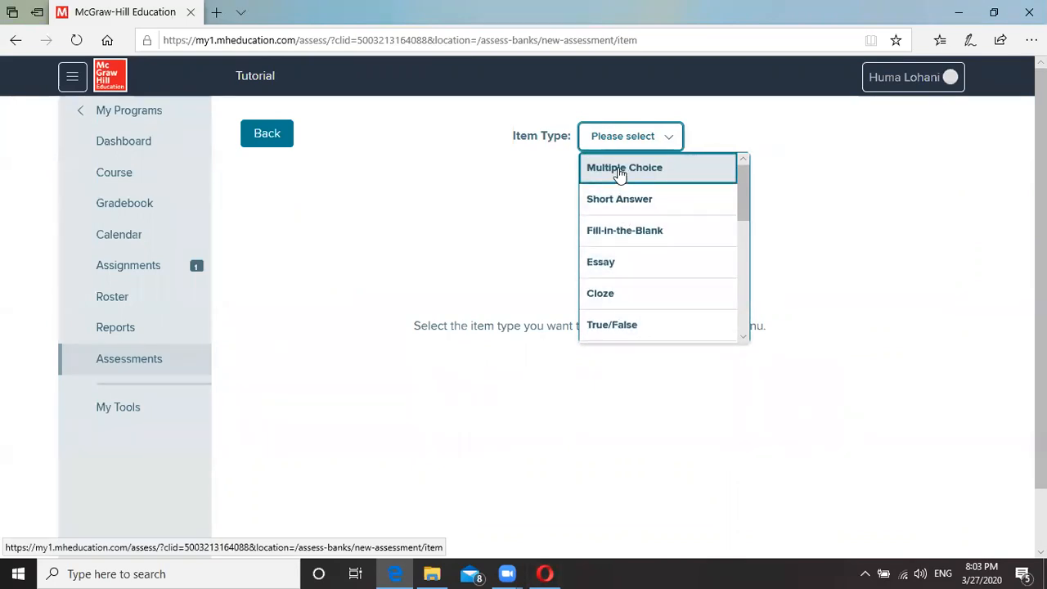
click(620, 173)
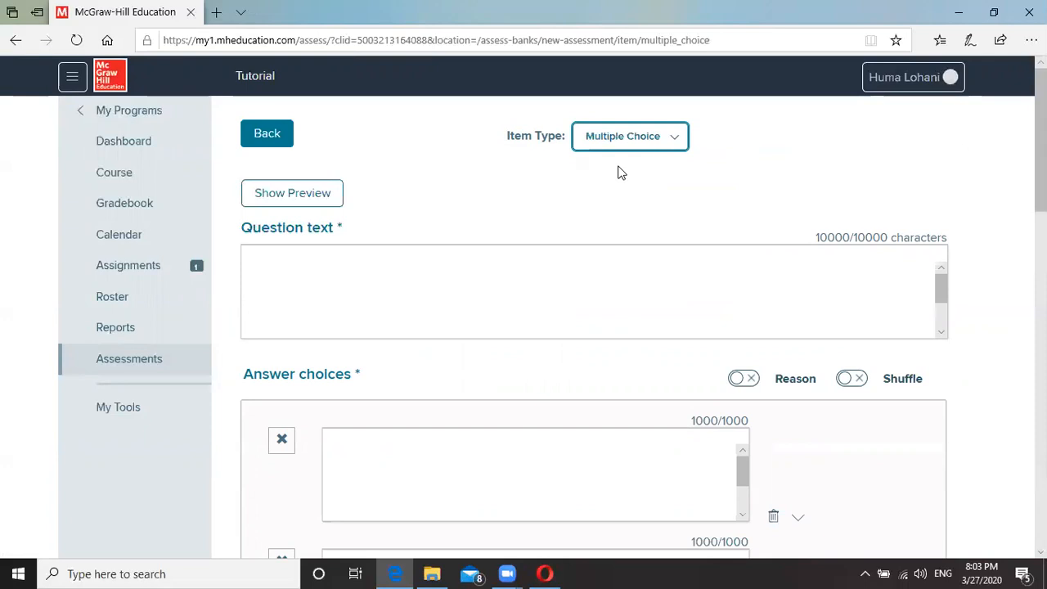
Enter the question text 'Two different species benefitting from each other are in a relationship called ______'.
click(455, 303)
text(Two different species benefitting from each other )
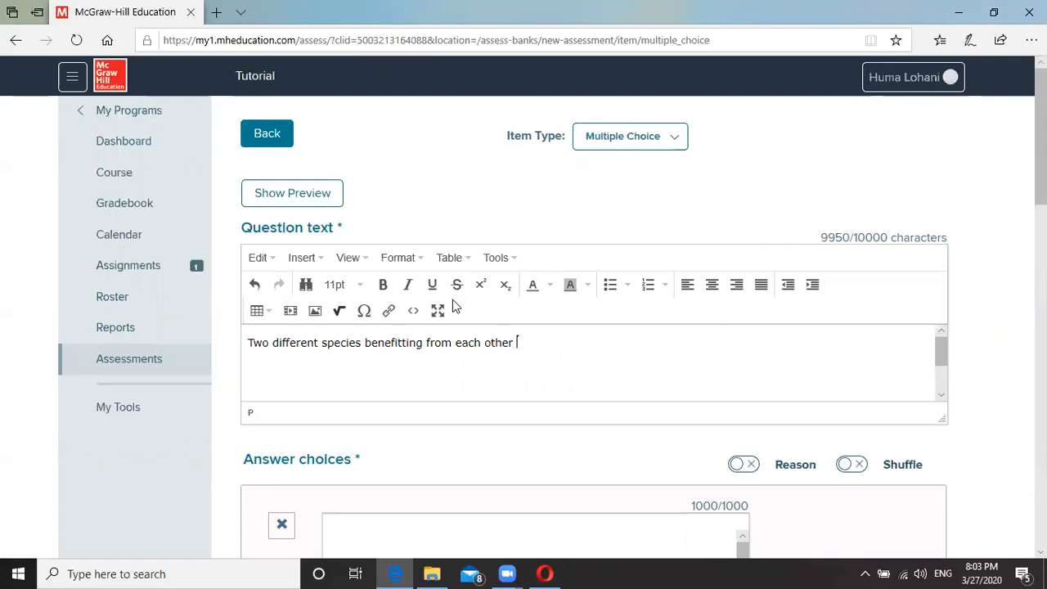
text( are in a relationship called ______)
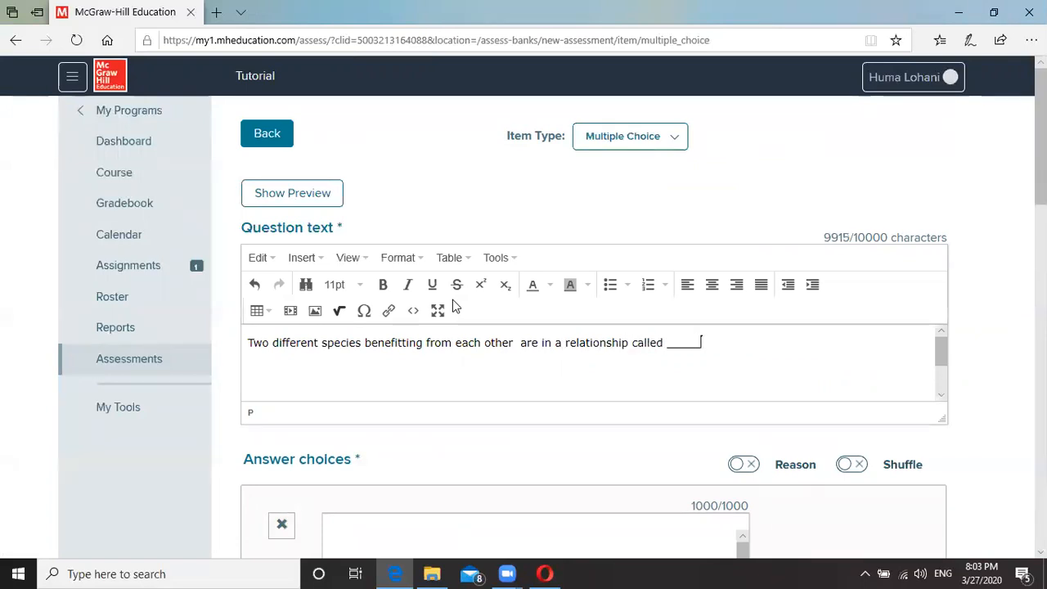
click(516, 386)
key(BackSpace)
scroll(515, 385, down, 1)
scroll(493, 395, up, 1)
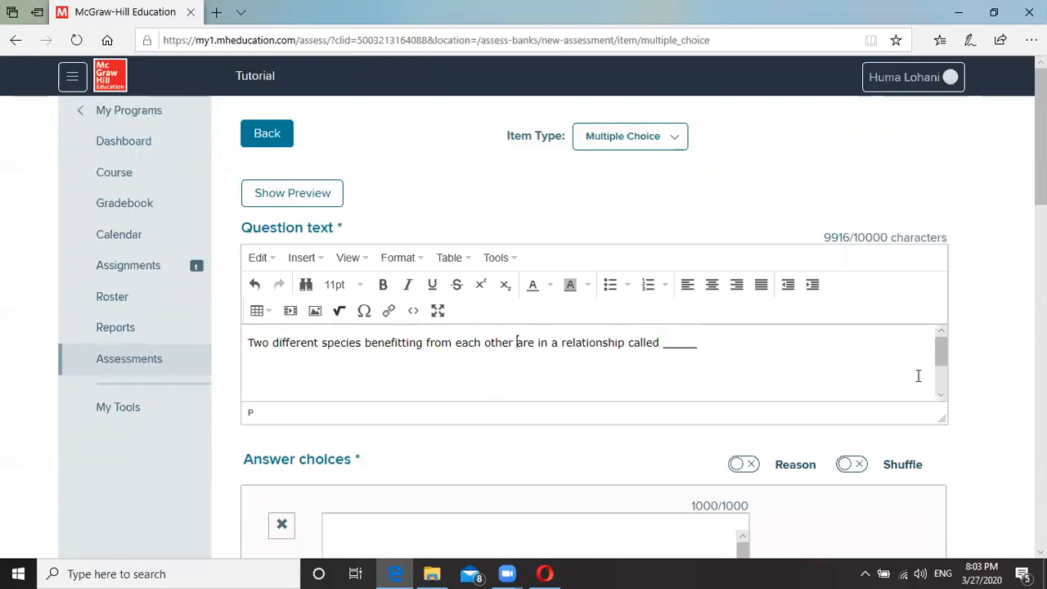
scroll(987, 393, down, 3)
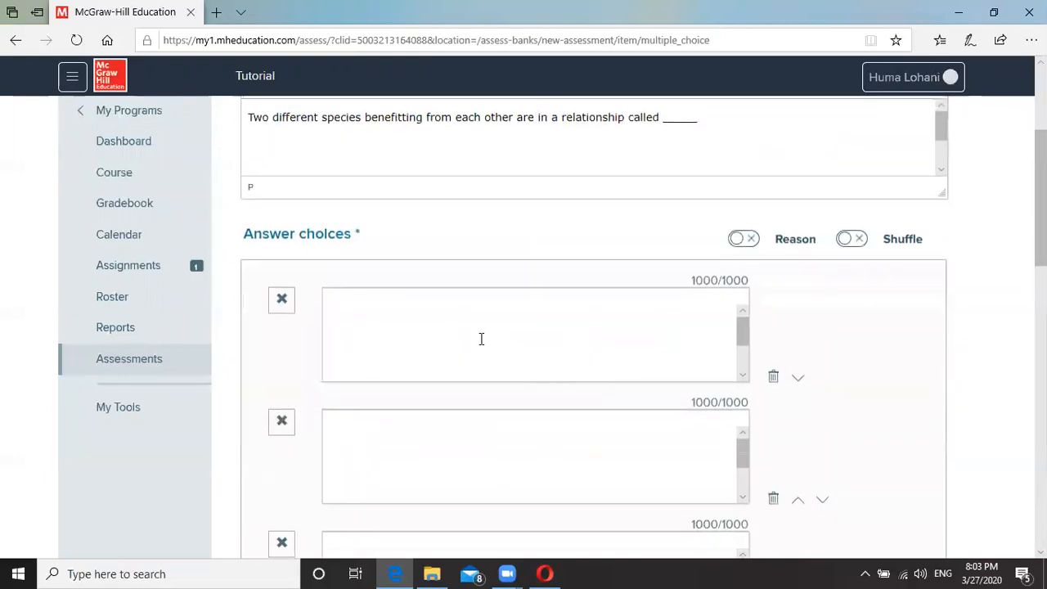
Fill in answer choices Mutualism, Commensalism and Parasitism.
click(481, 339)
text(M)
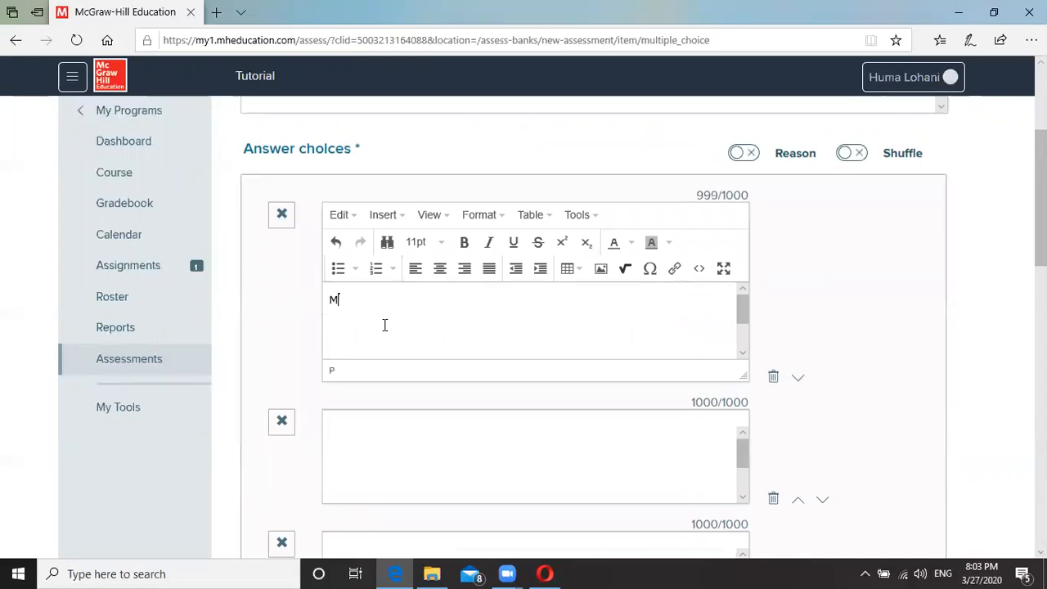
text(utualism)
click(394, 438)
text(C)
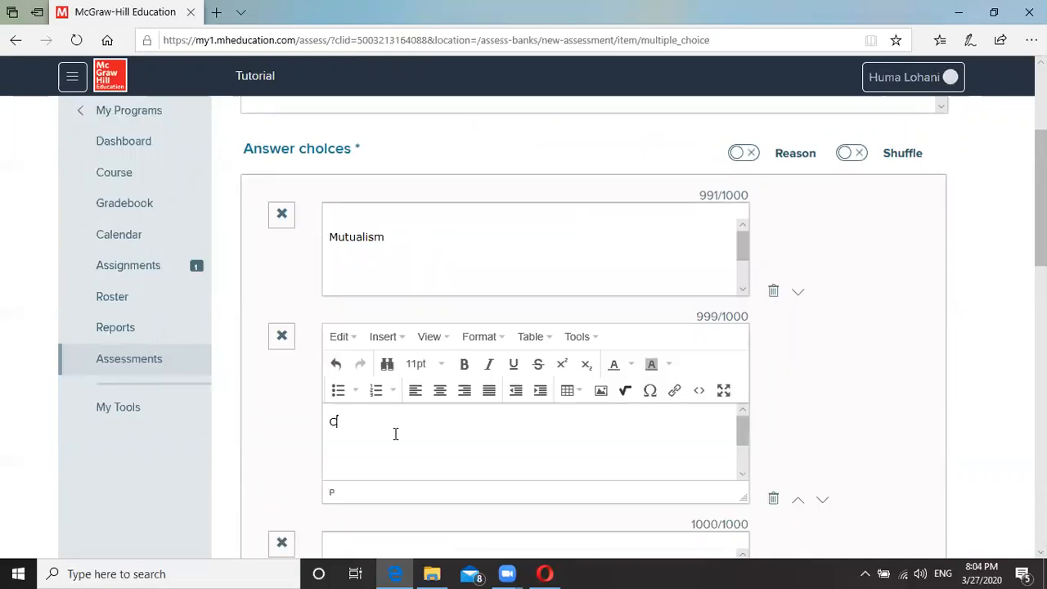
text(ommensalism)
scroll(393, 455, down, 1)
scroll(717, 472, up, 1)
scroll(961, 394, up, 1)
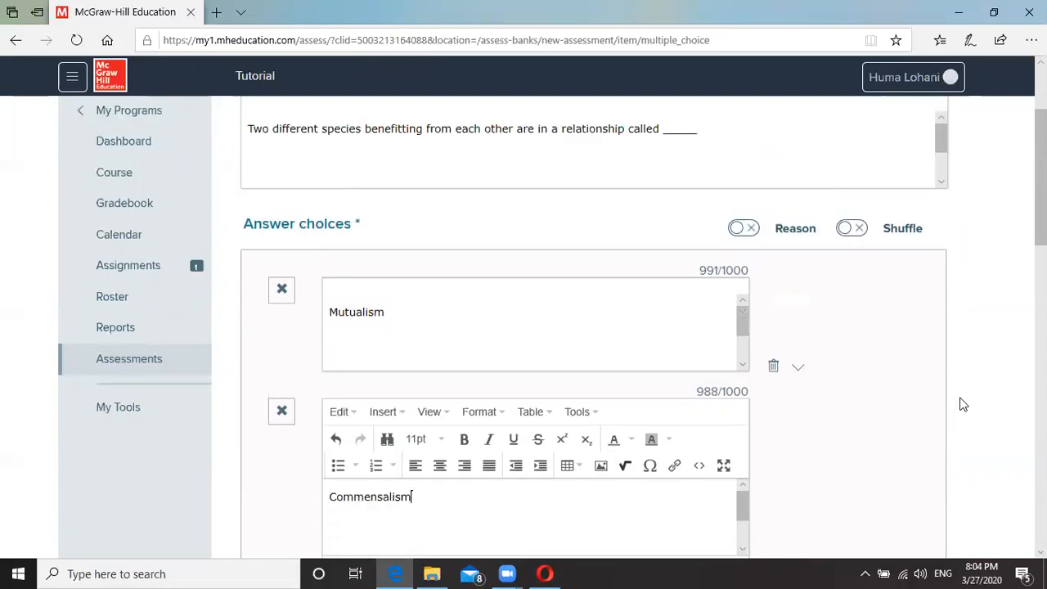
scroll(899, 443, down, 2)
click(360, 495)
text(P)
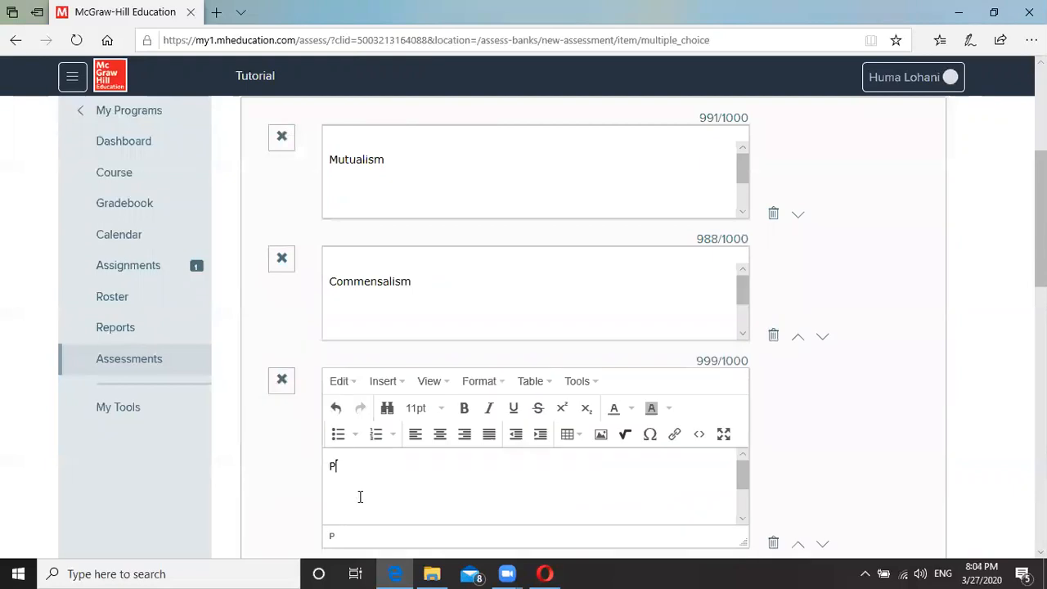
text(arasitism)
Add the fourth answer choice 'Predator prey relationship', correcting the typo.
scroll(975, 422, down, 3)
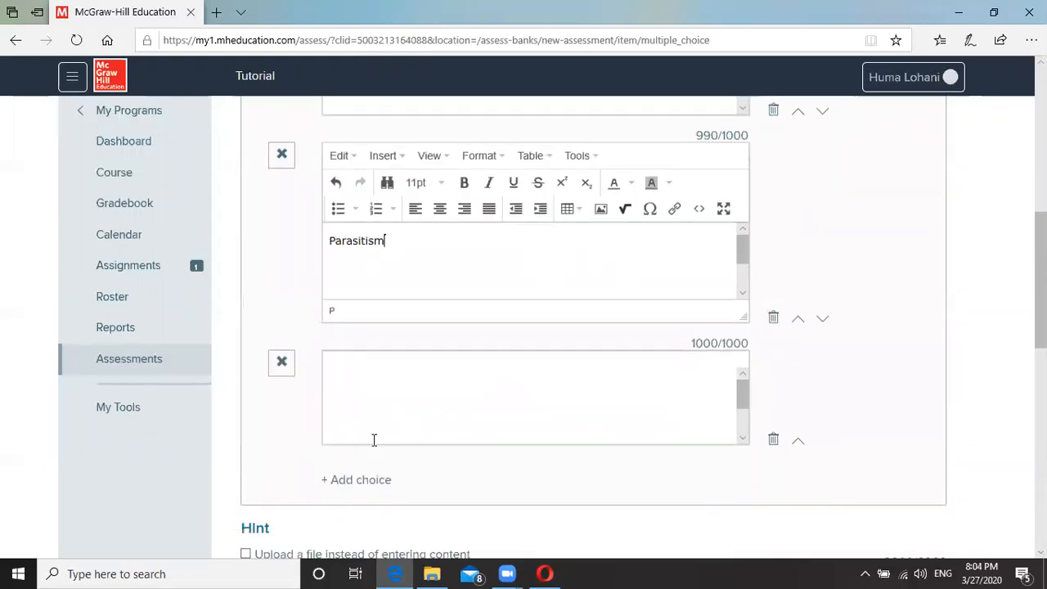
click(363, 397)
text(Preda)
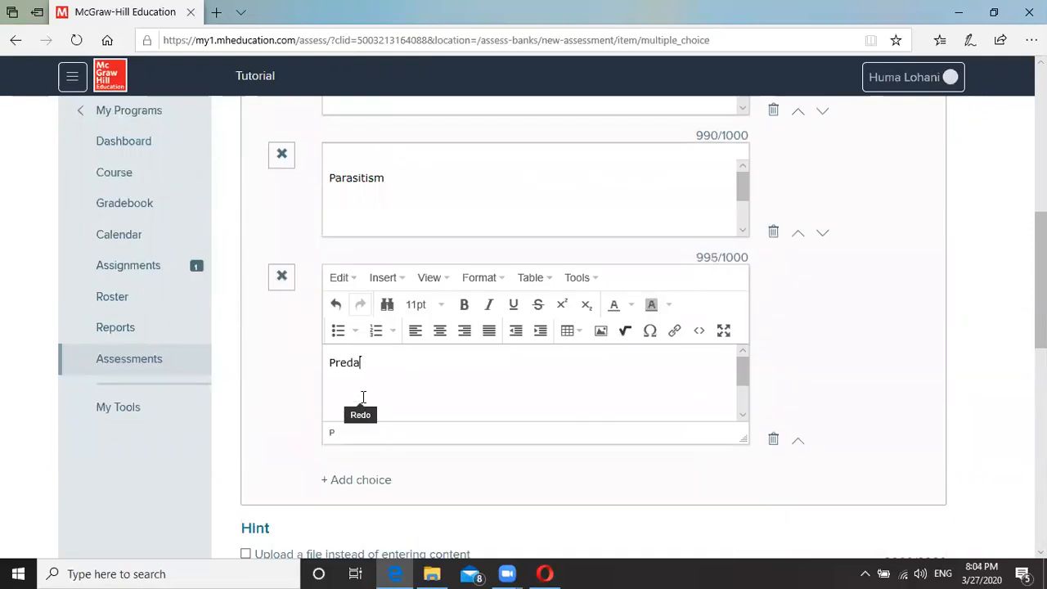
text(tor prey relationshio)
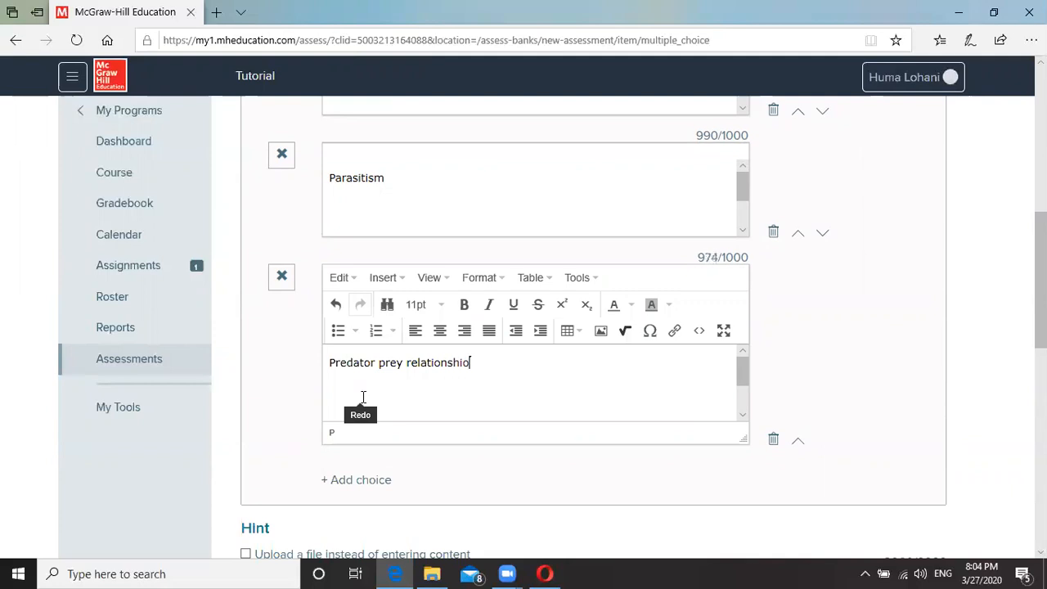
key(BackSpace)
text(p)
Mark Mutualism as the correct answer and turn on answer shuffling.
scroll(400, 234, up, 4)
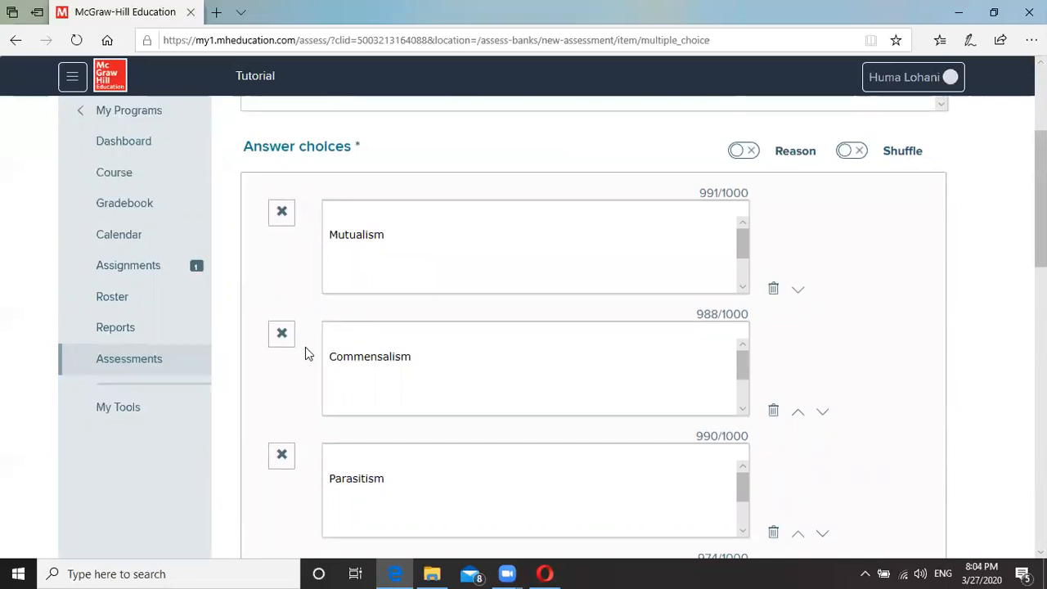
scroll(308, 396, down, 2)
scroll(308, 395, down, 2)
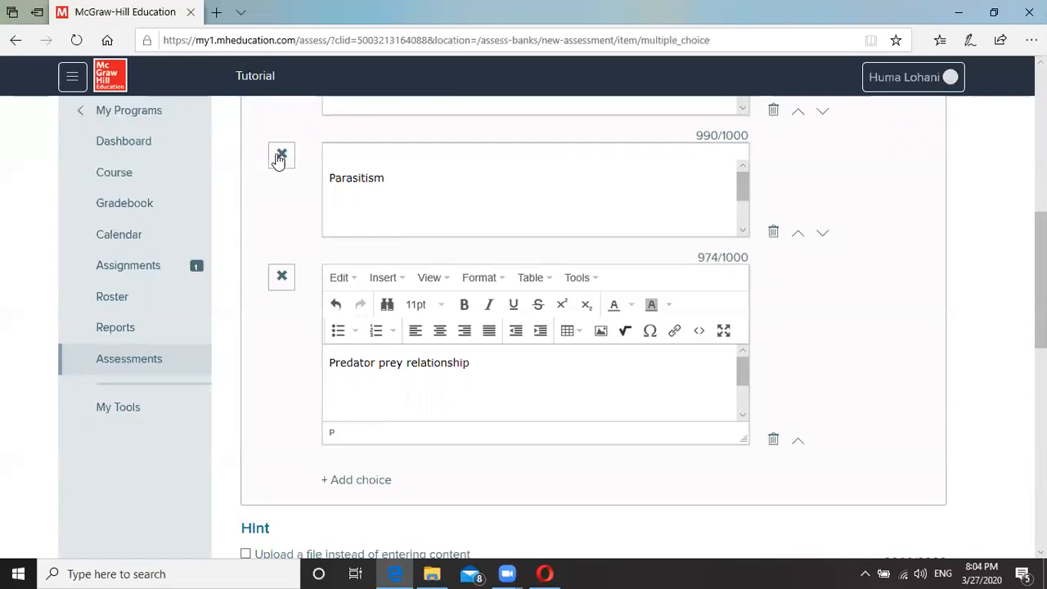
scroll(283, 222, up, 2)
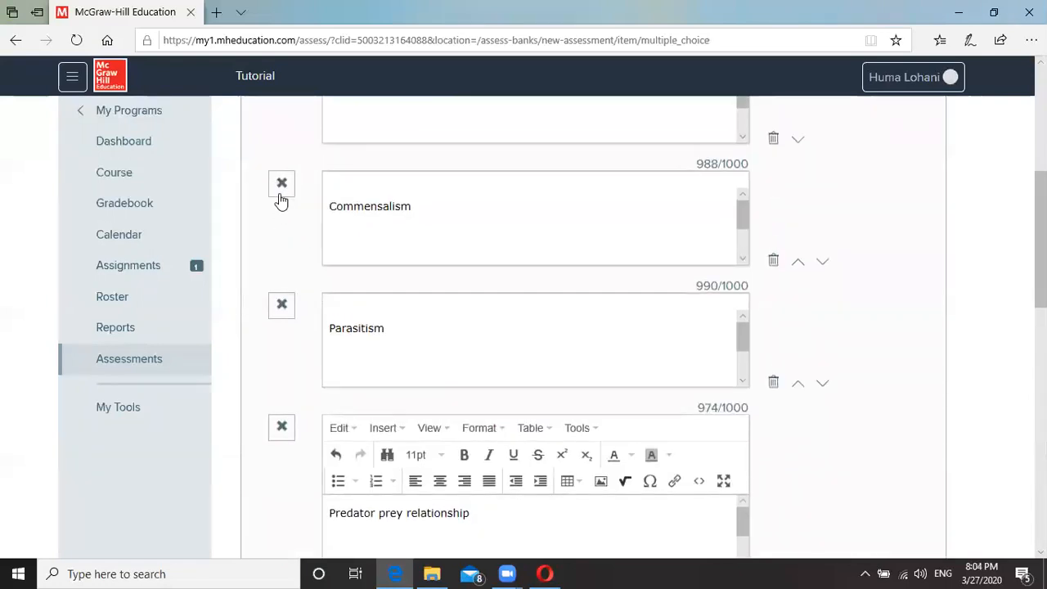
scroll(280, 196, up, 2)
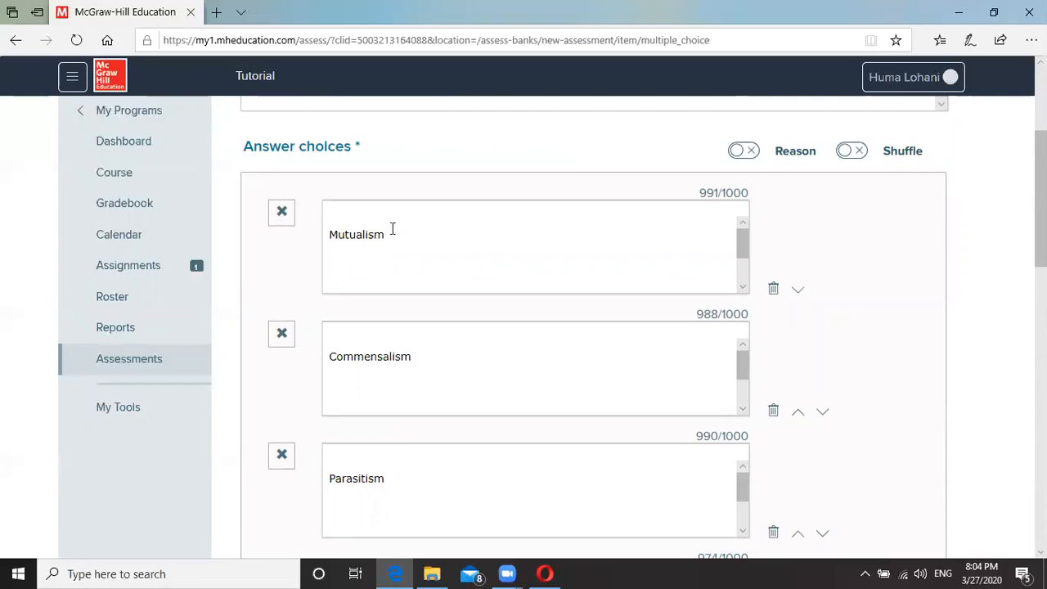
click(282, 215)
click(852, 152)
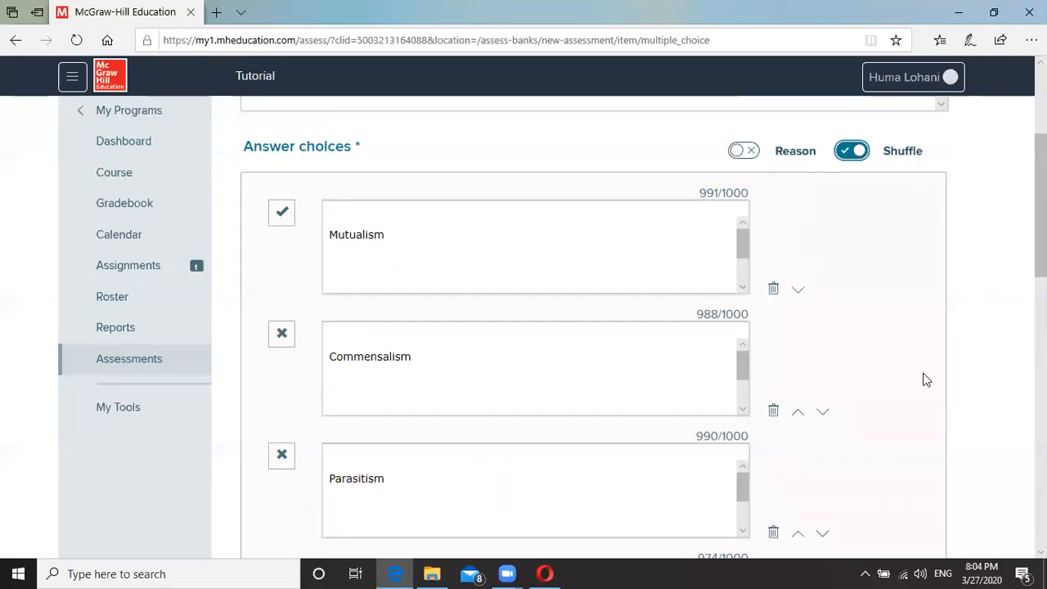
Check the multiple-choice question's point value in the Points field.
scroll(920, 374, down, 5)
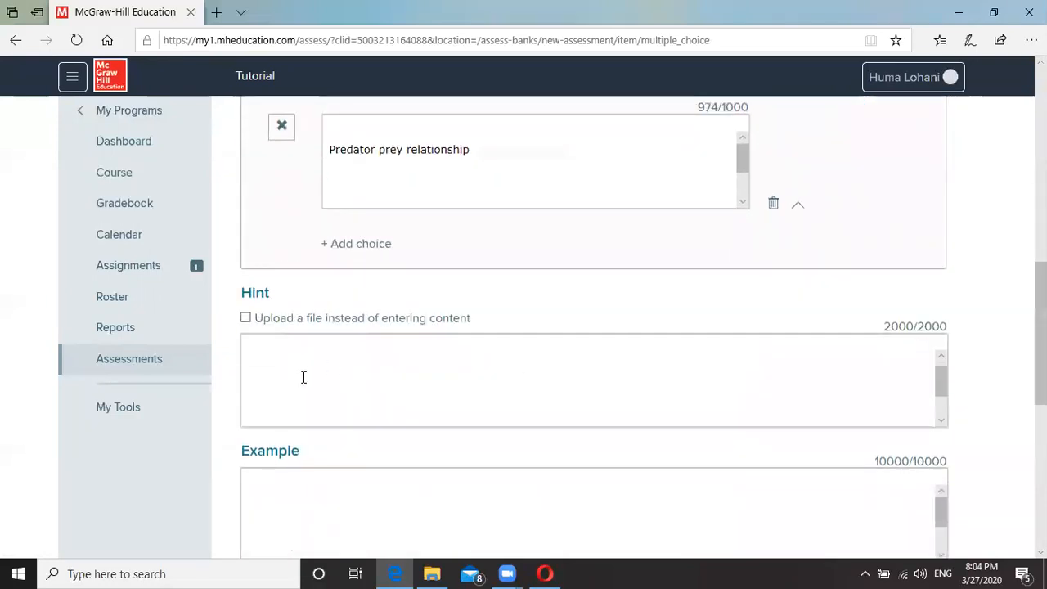
scroll(385, 470, down, 1)
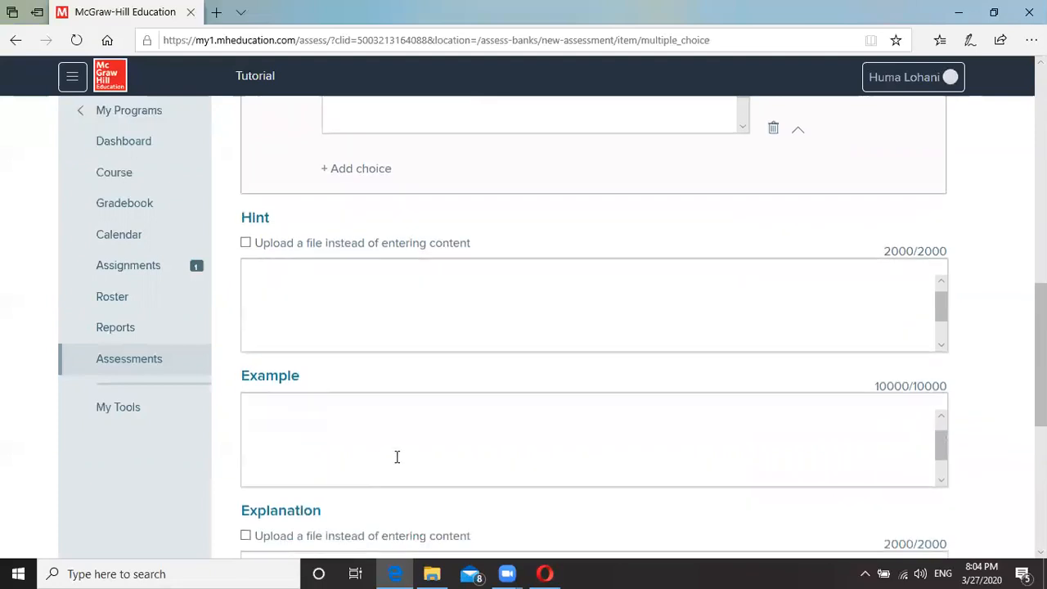
scroll(996, 402, down, 3)
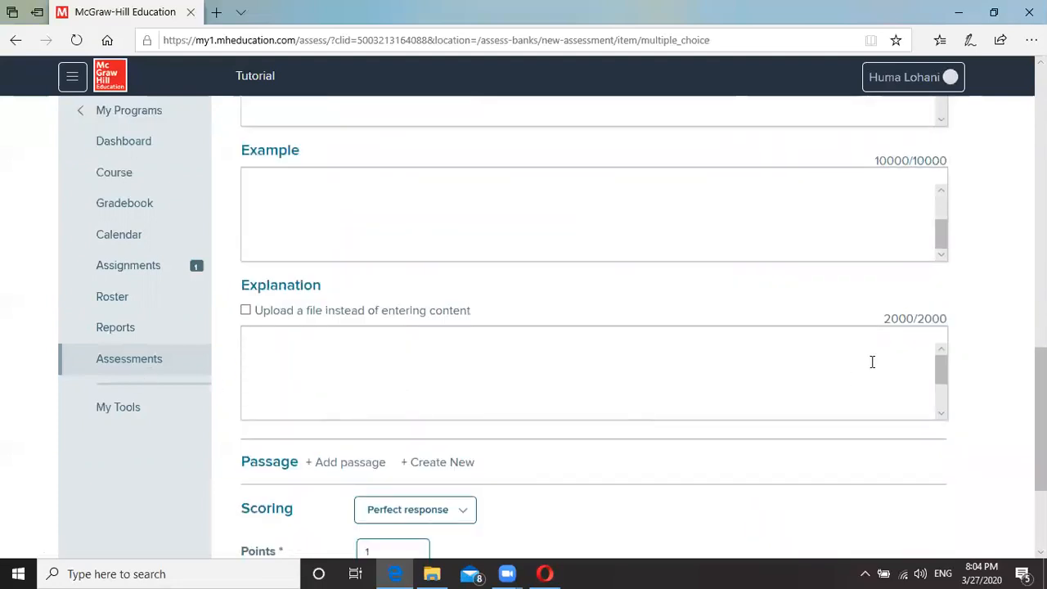
scroll(969, 372, down, 2)
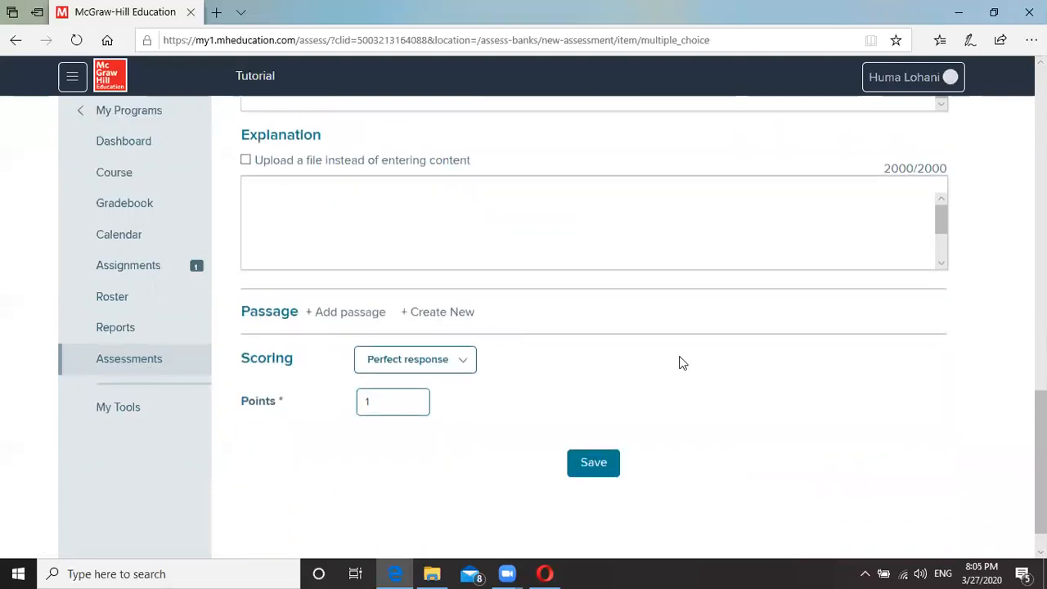
click(373, 404)
Save the multiple-choice question and preview it as students will see it.
click(601, 470)
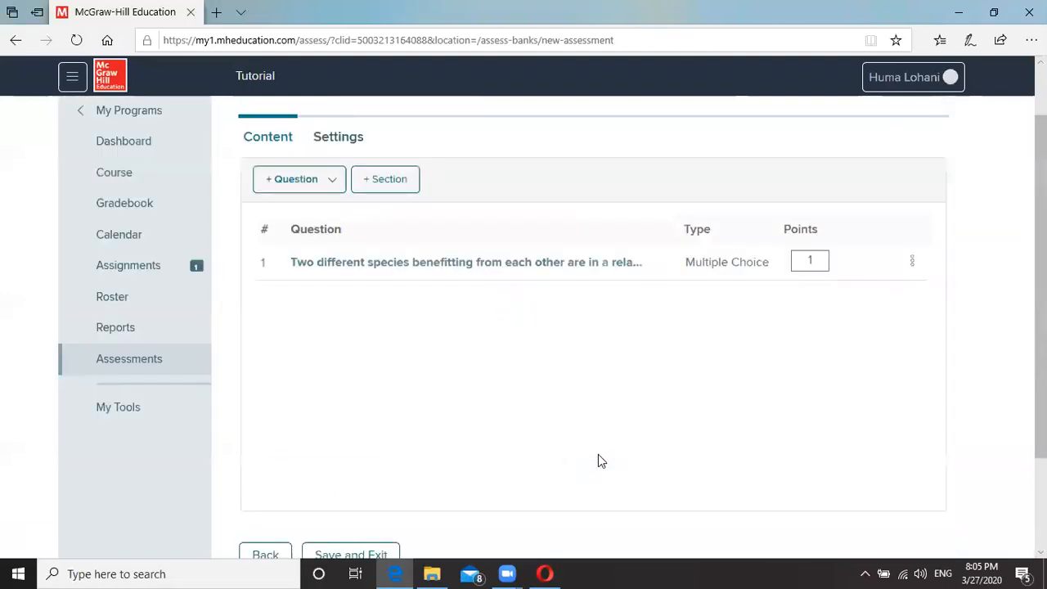
click(913, 263)
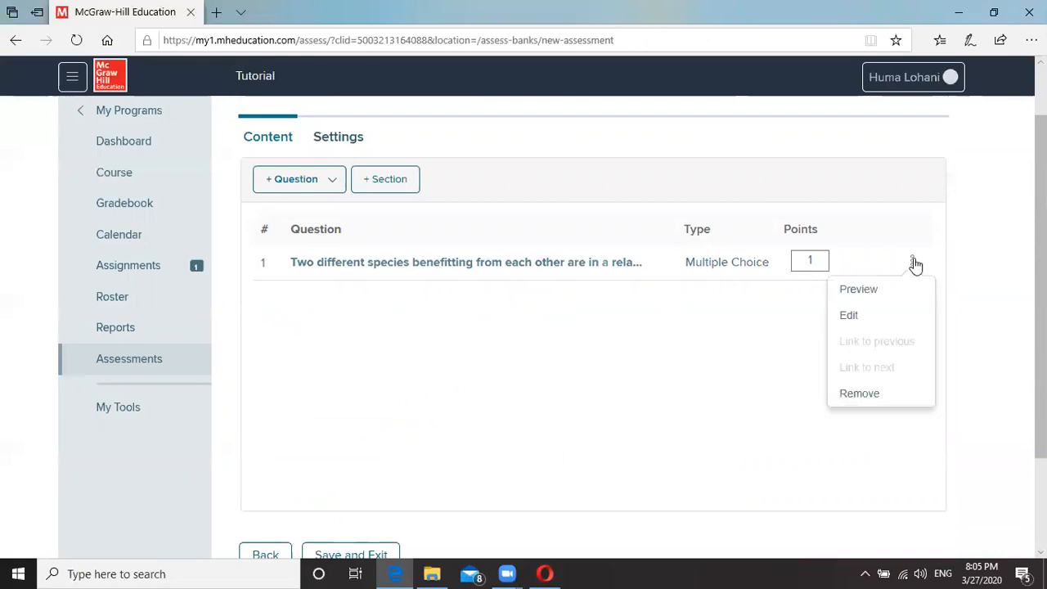
click(855, 292)
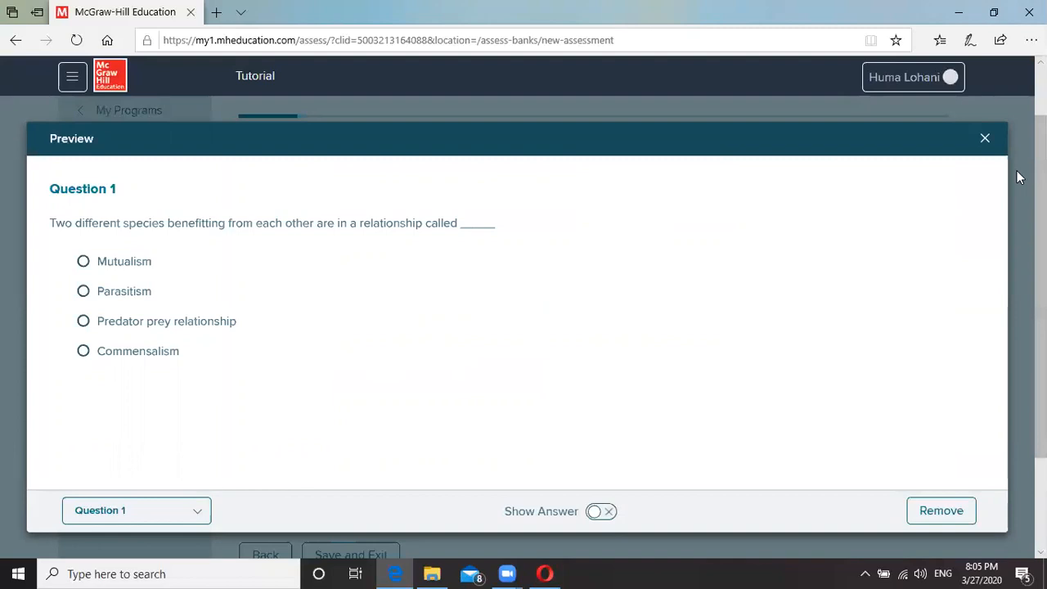
click(984, 138)
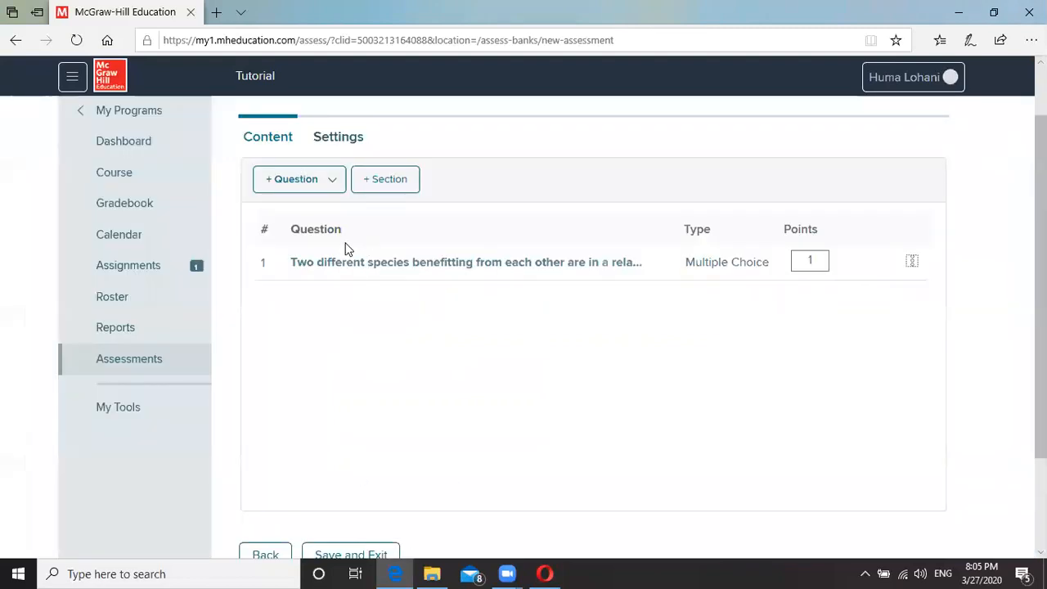
Start creating a second new question and bring up its item type list.
click(327, 182)
click(321, 212)
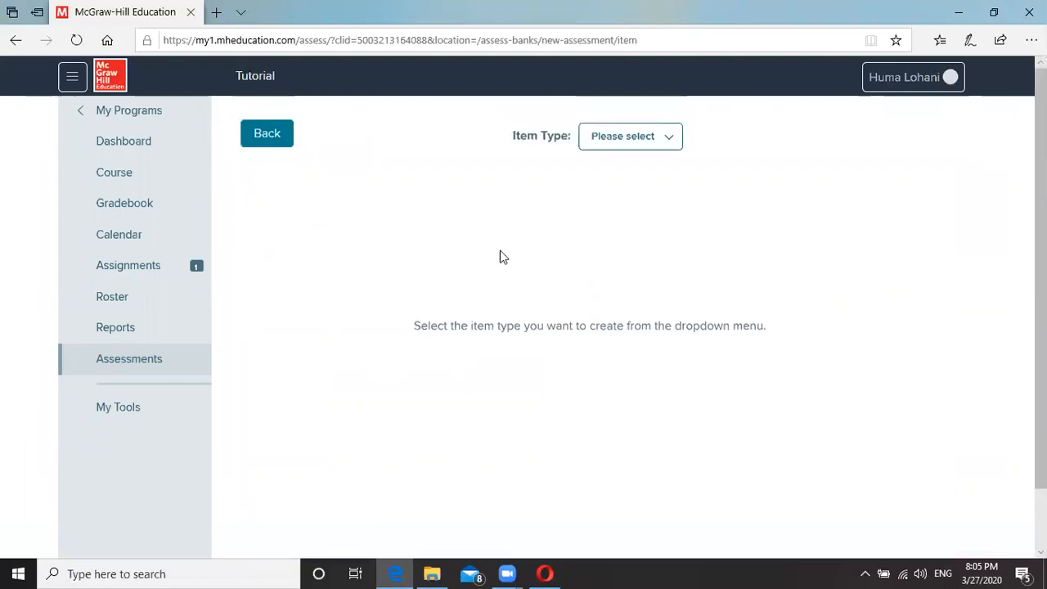
click(658, 142)
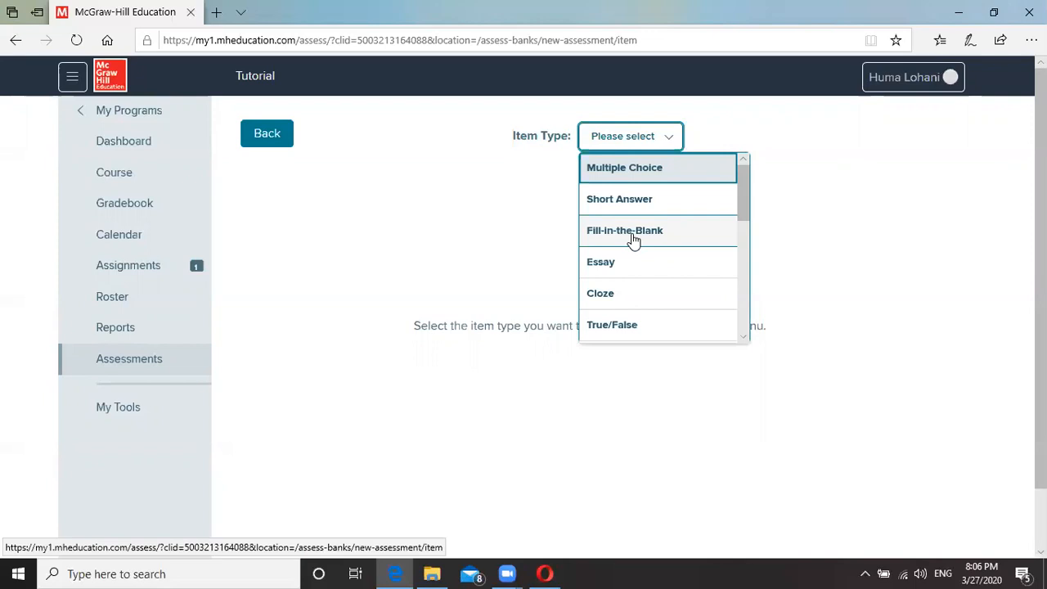
Make the second question a Fill-in-the-Blank item.
click(632, 234)
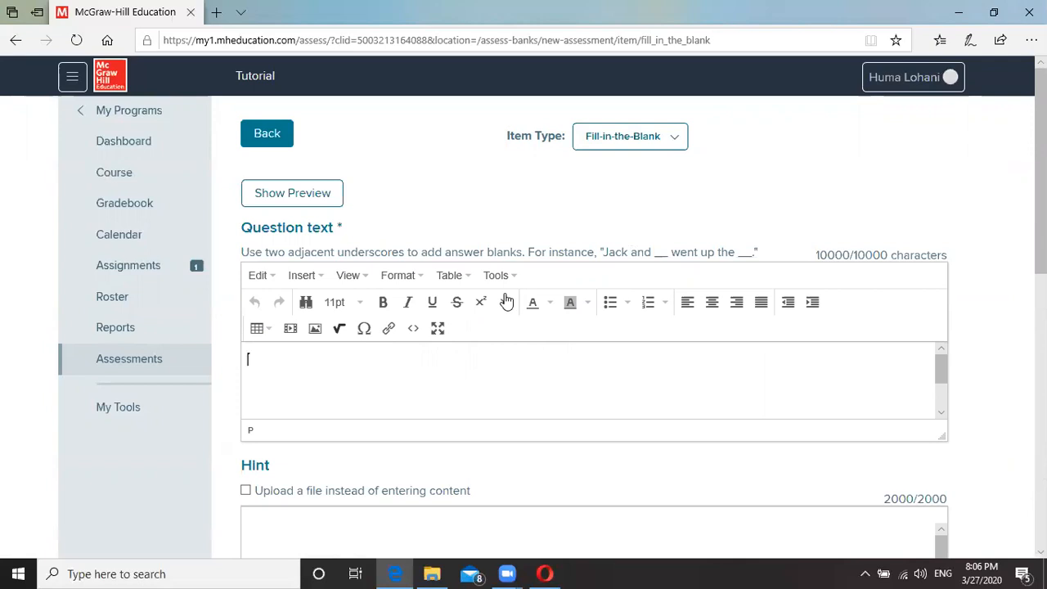
Enter the question text 'When same species work together for their benefit, it is a __ relationship'.
text(When same species work)
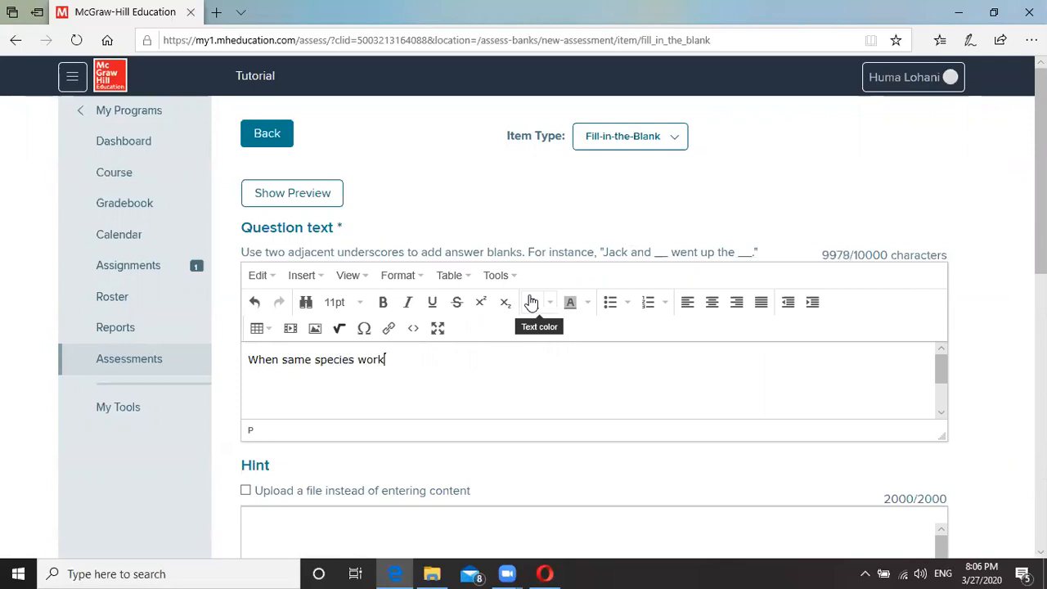
text( together for their benefit)
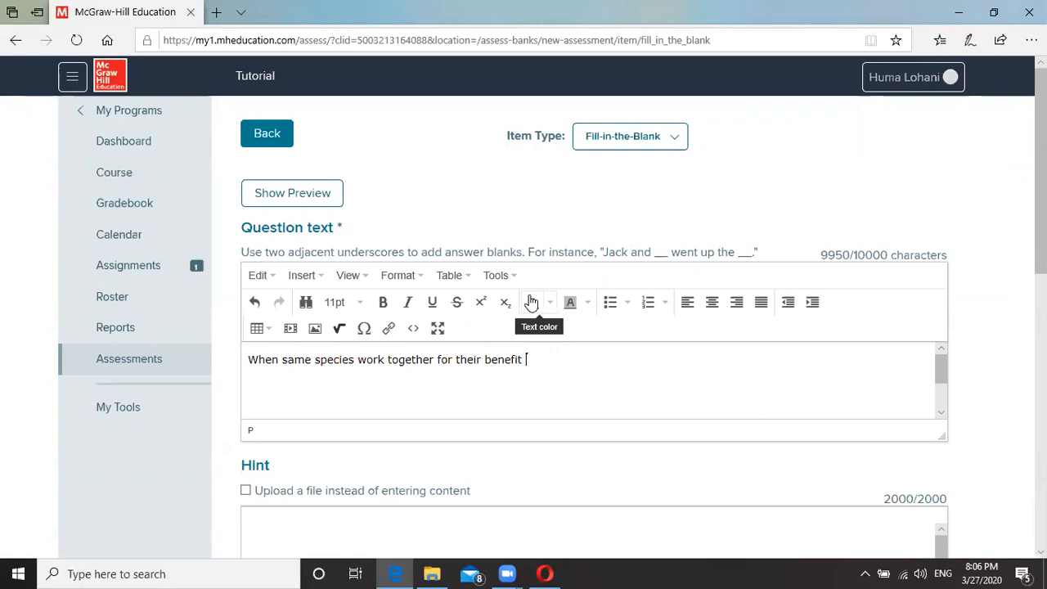
key(BackSpace)
text(, )
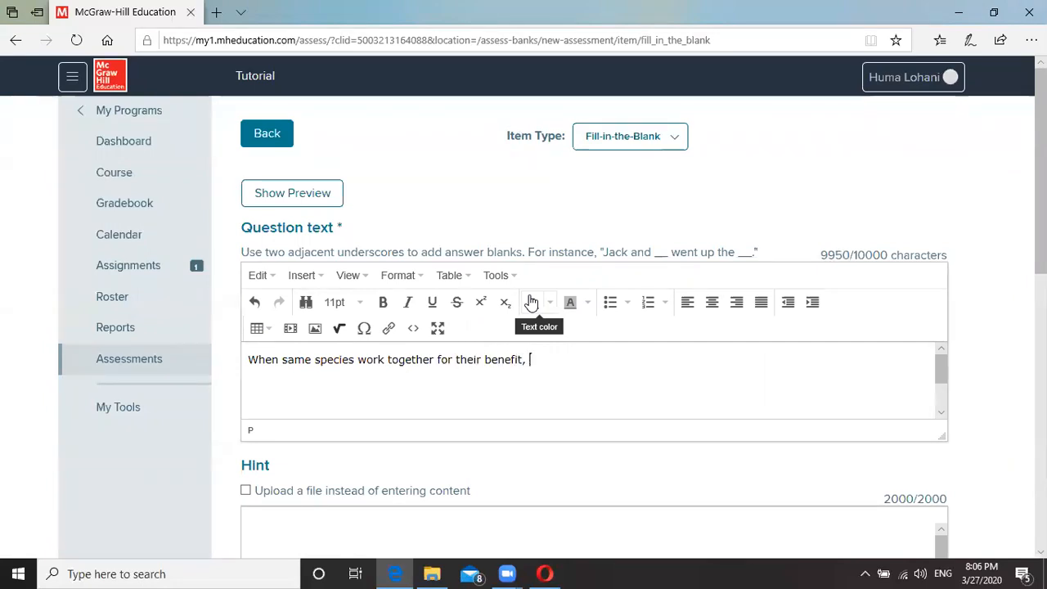
text(it is a)
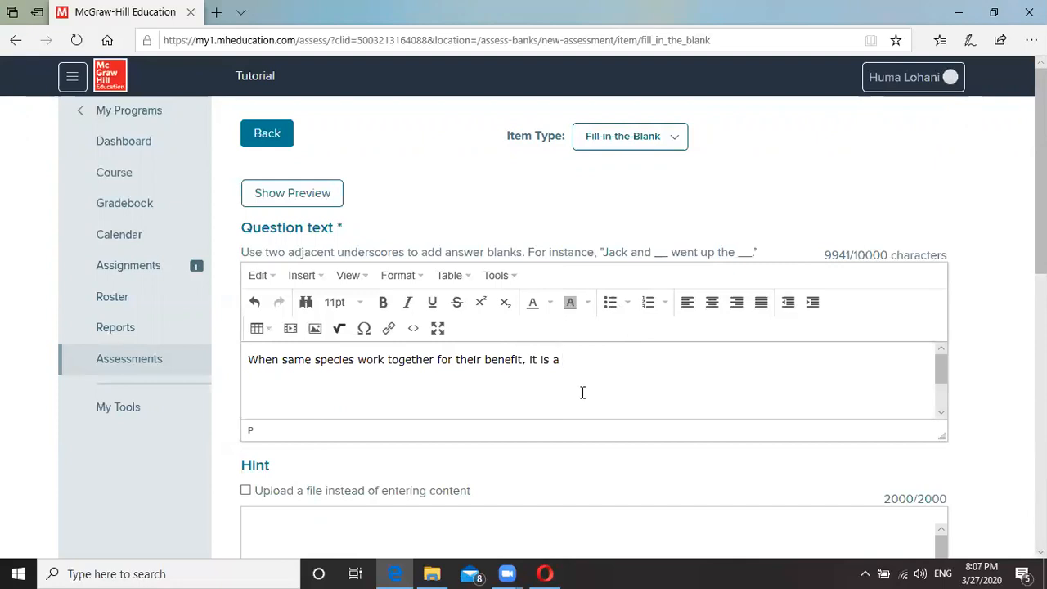
text(__)
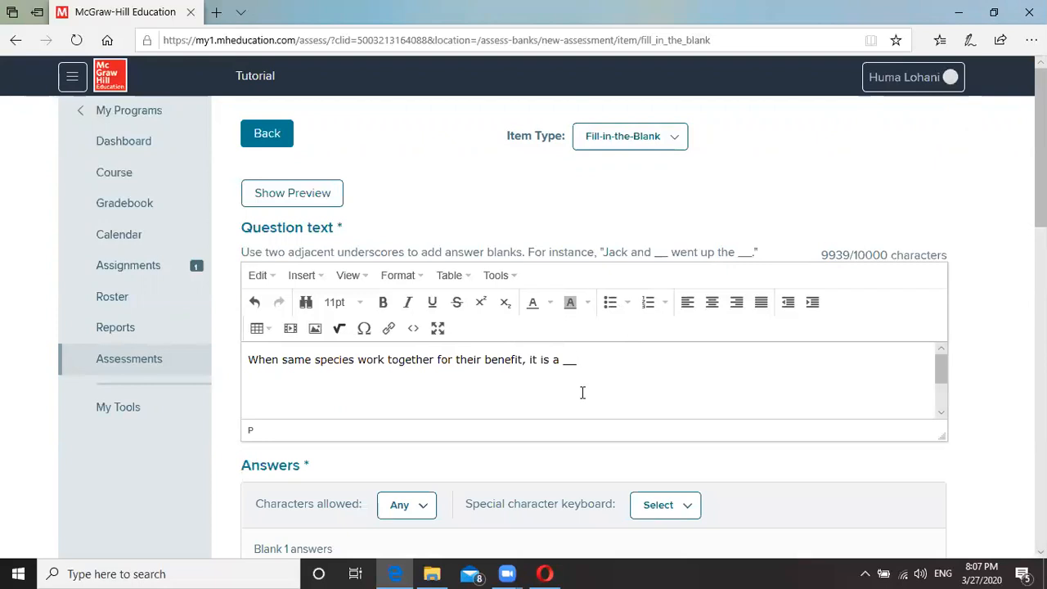
text(relationship)
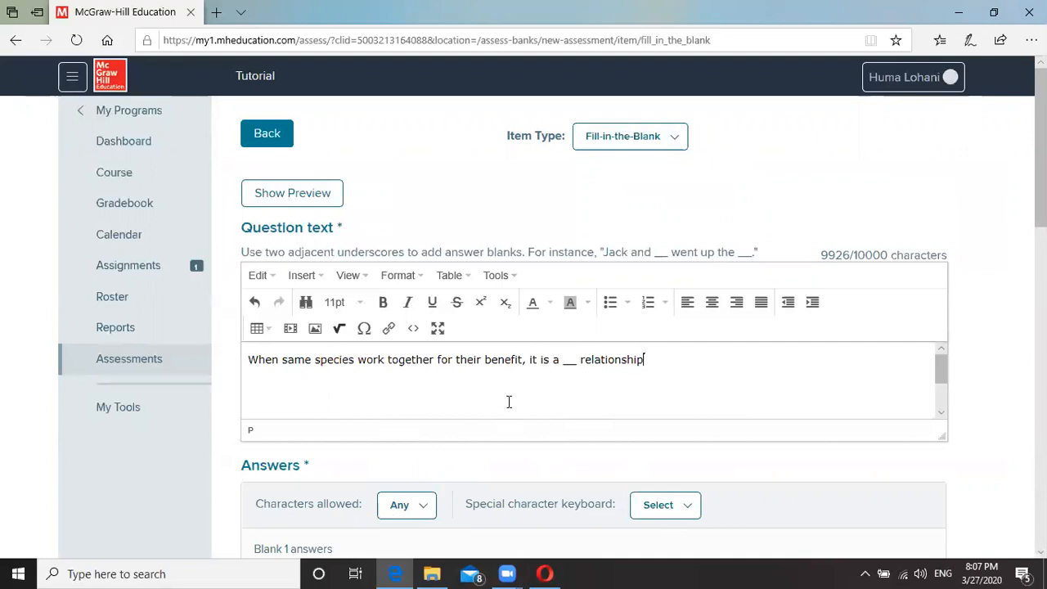
scroll(554, 404, down, 1)
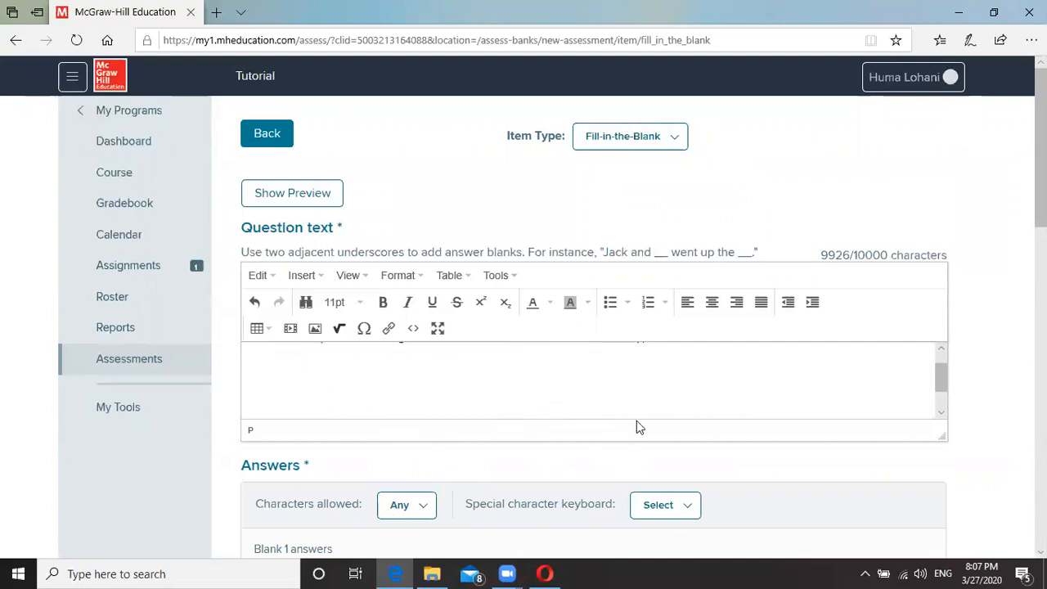
scroll(673, 390, up, 1)
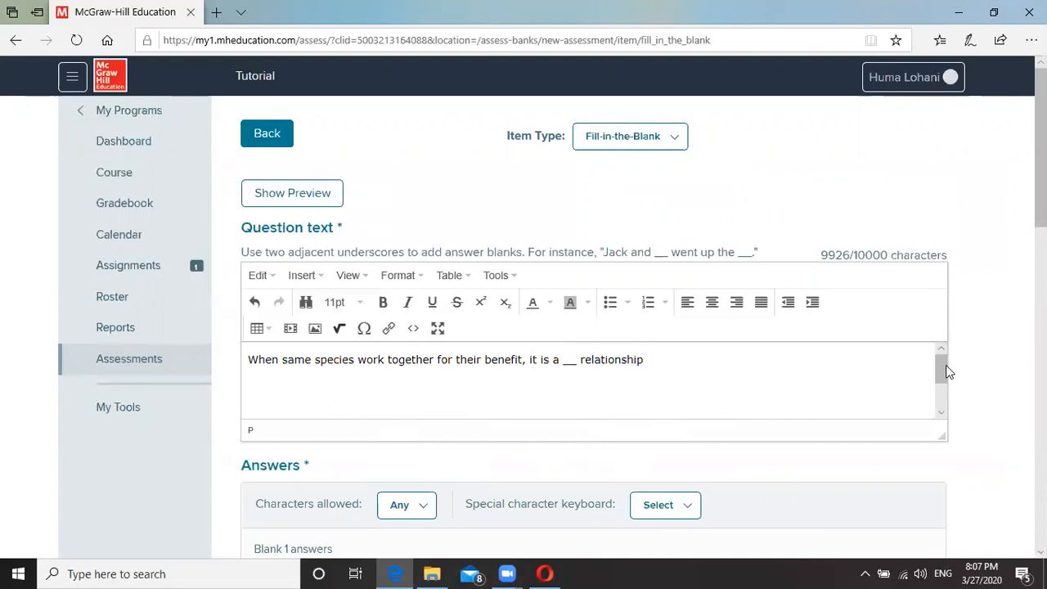
scroll(977, 369, down, 3)
Set blank 1's answer to 'cooperative', ignoring spacing, punctuation and accents.
click(351, 375)
scroll(351, 378, down, 1)
scroll(630, 374, up, 2)
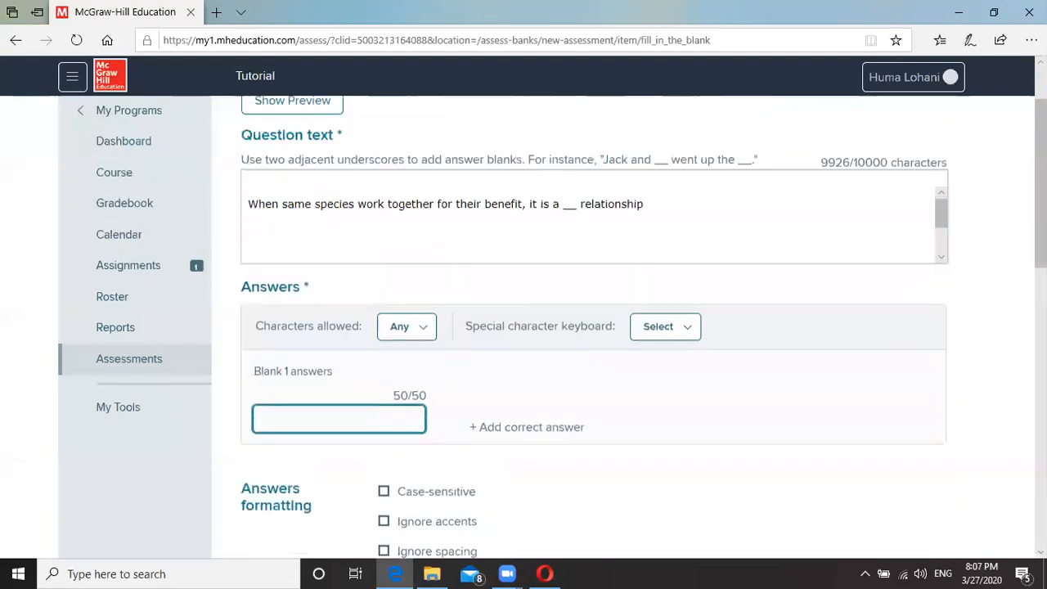
text(coop)
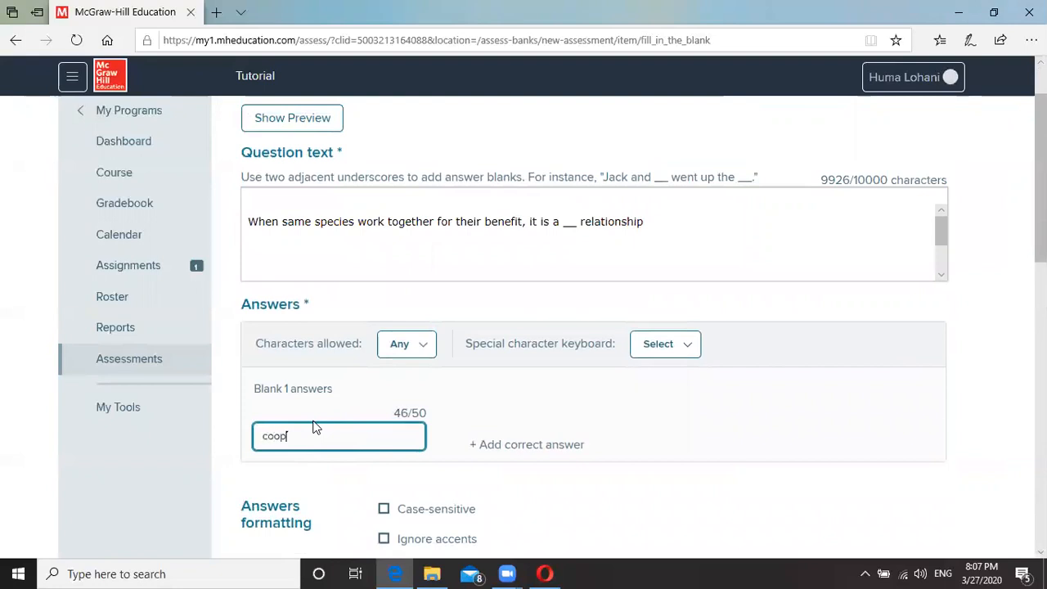
text(erative)
key(BackSpace)
scroll(988, 440, down, 2)
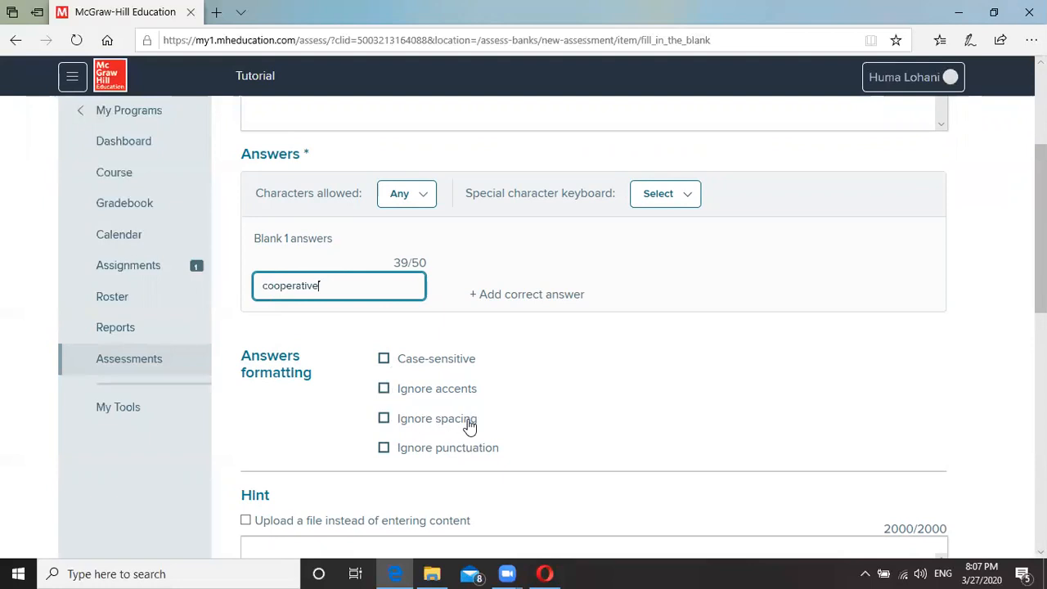
click(384, 419)
click(383, 449)
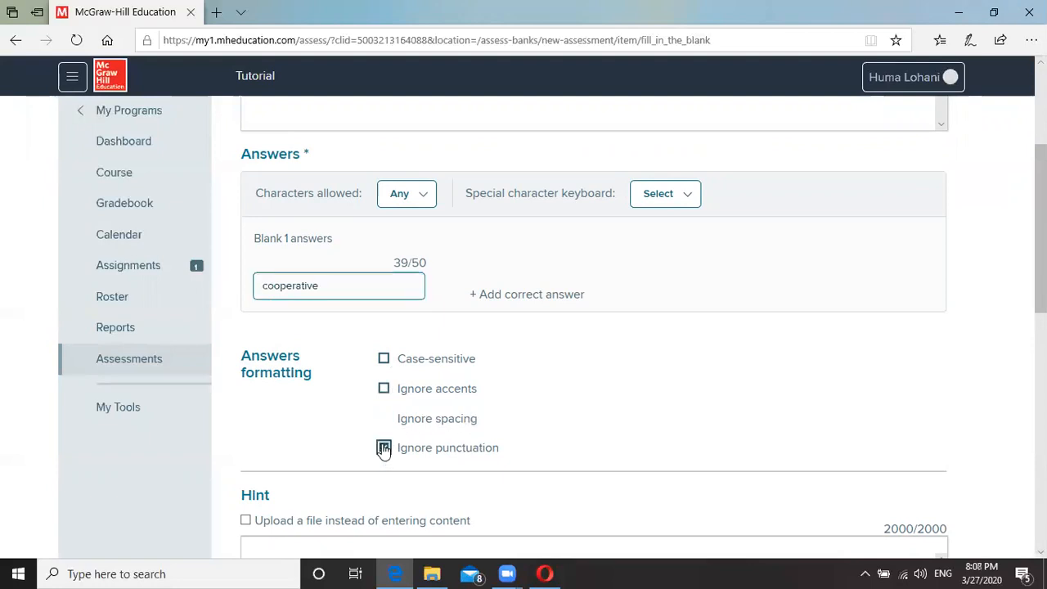
click(385, 390)
scroll(573, 449, down, 2)
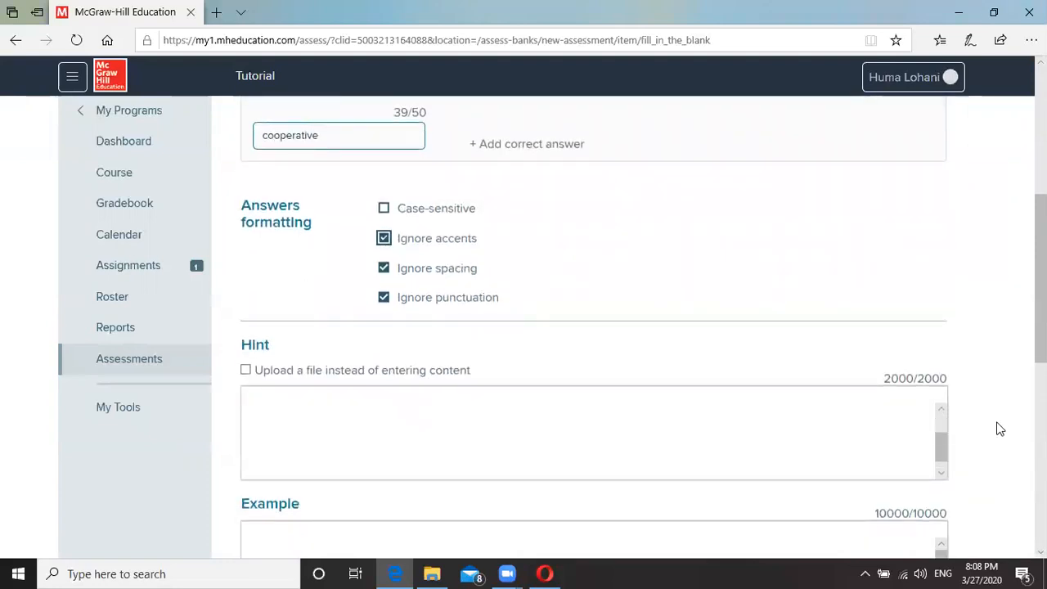
Keep Perfect response scoring and save the fill-in-the-blank question.
scroll(998, 428, down, 3)
scroll(998, 427, down, 4)
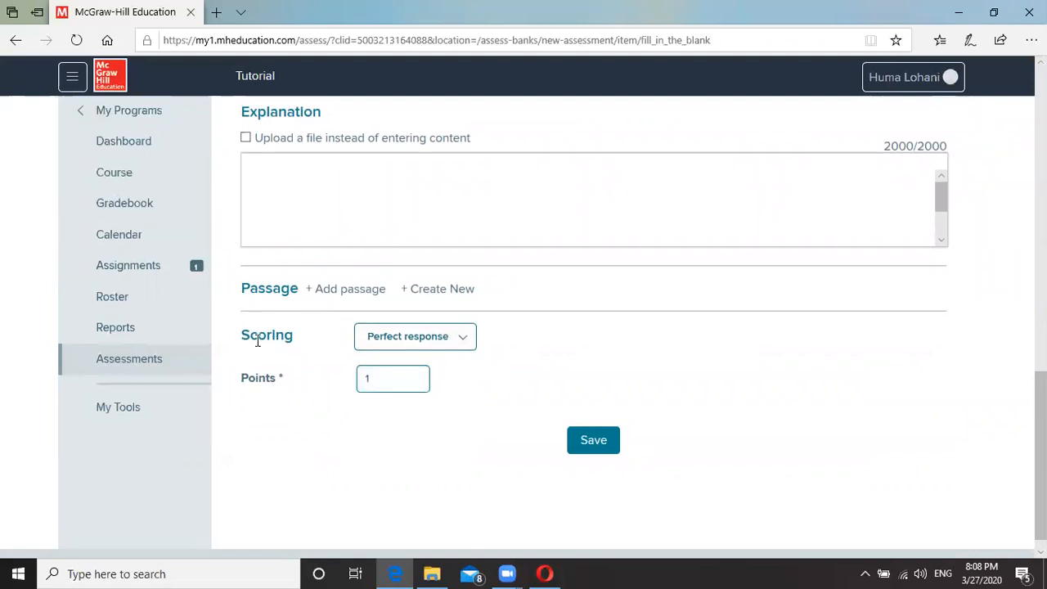
click(459, 343)
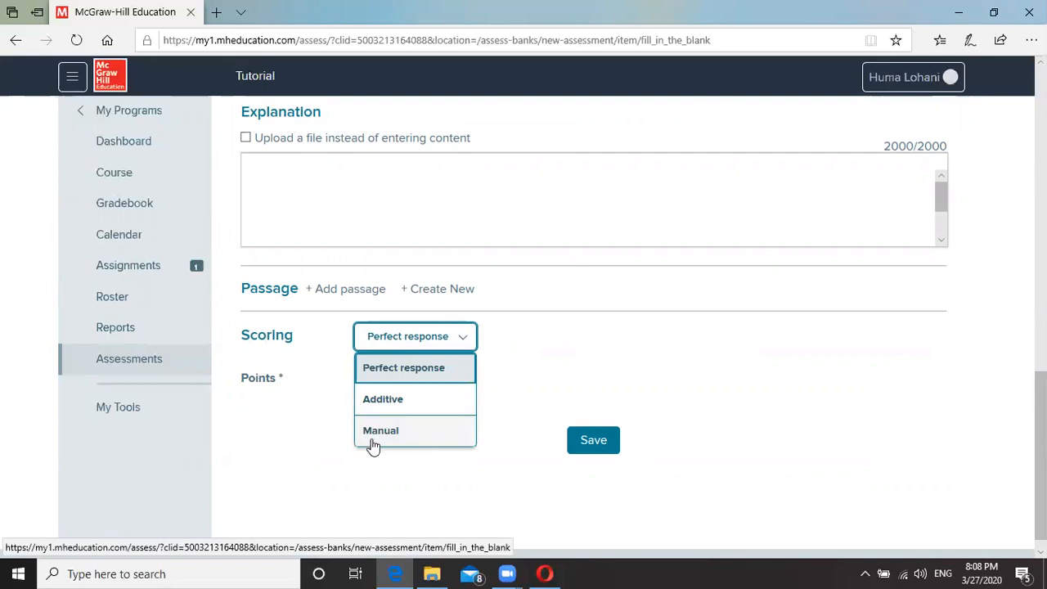
click(394, 370)
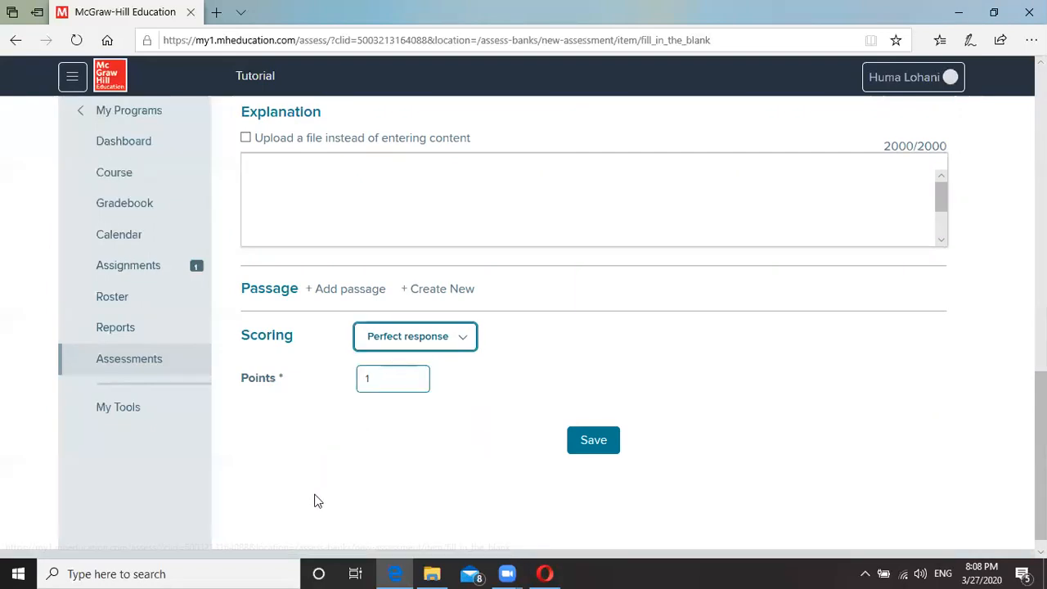
click(596, 442)
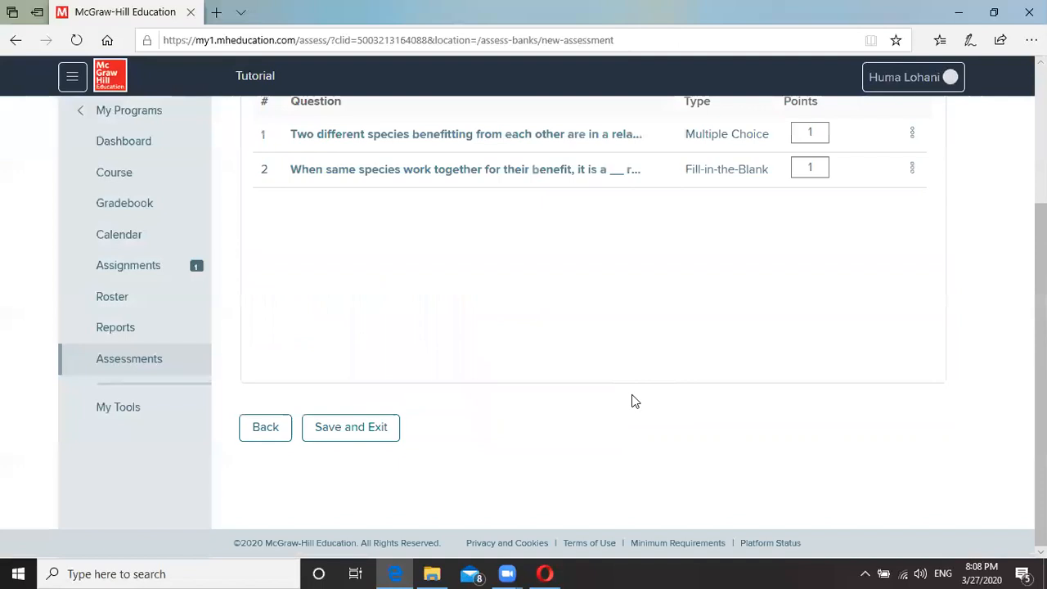
Start a third question from scratch with + Question > Create new question.
scroll(620, 381, up, 2)
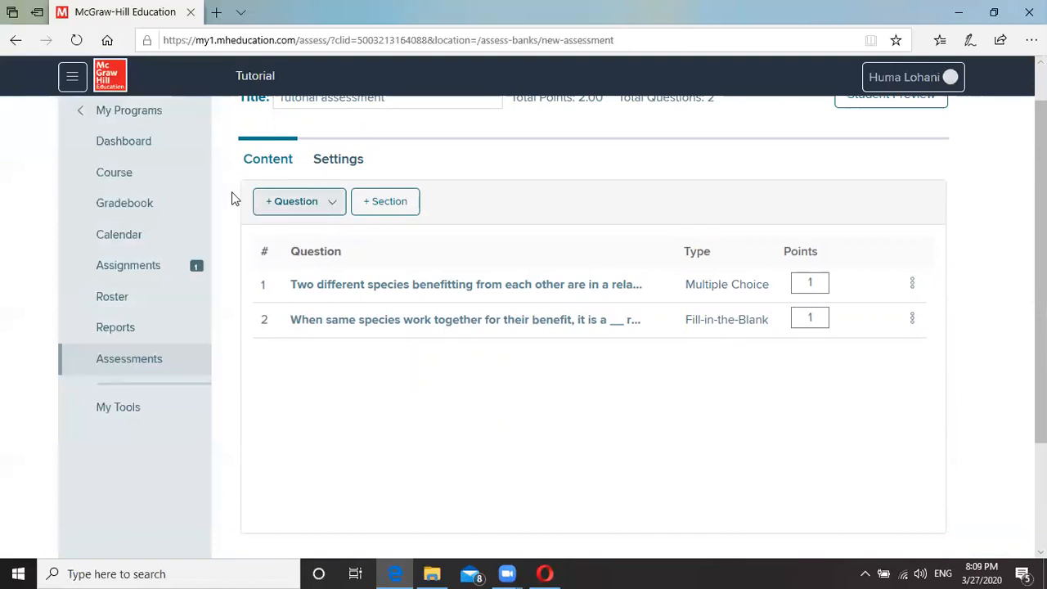
click(323, 206)
click(317, 233)
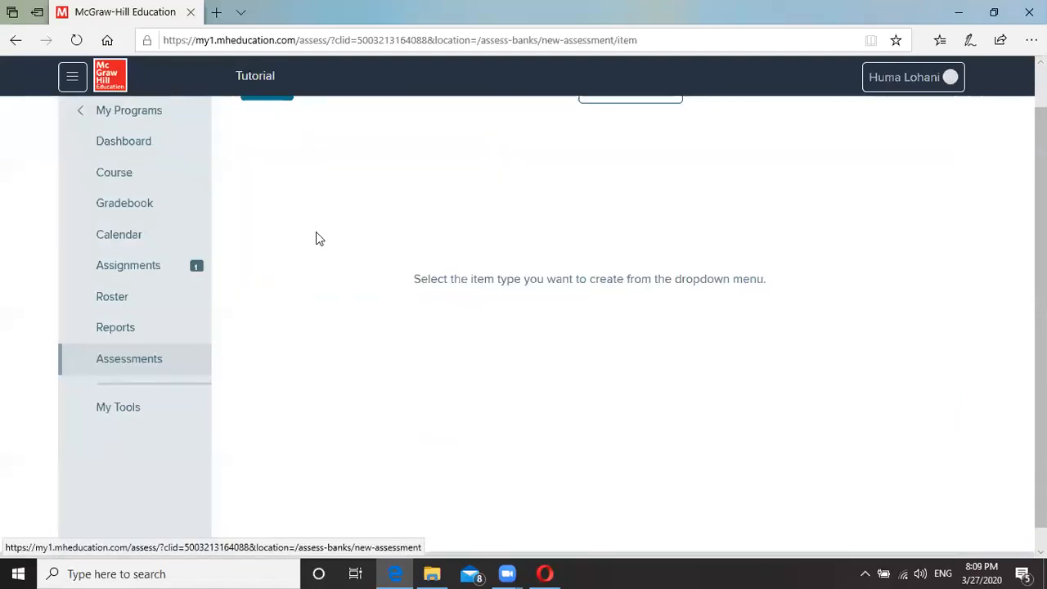
Choose Cloze as the new question's item type.
scroll(531, 200, up, 1)
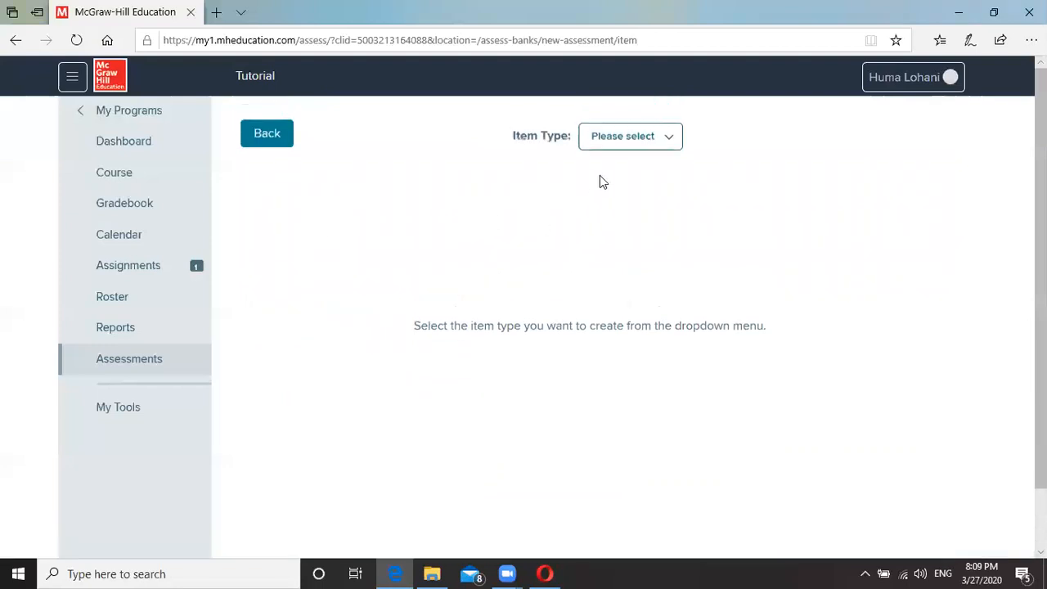
click(613, 141)
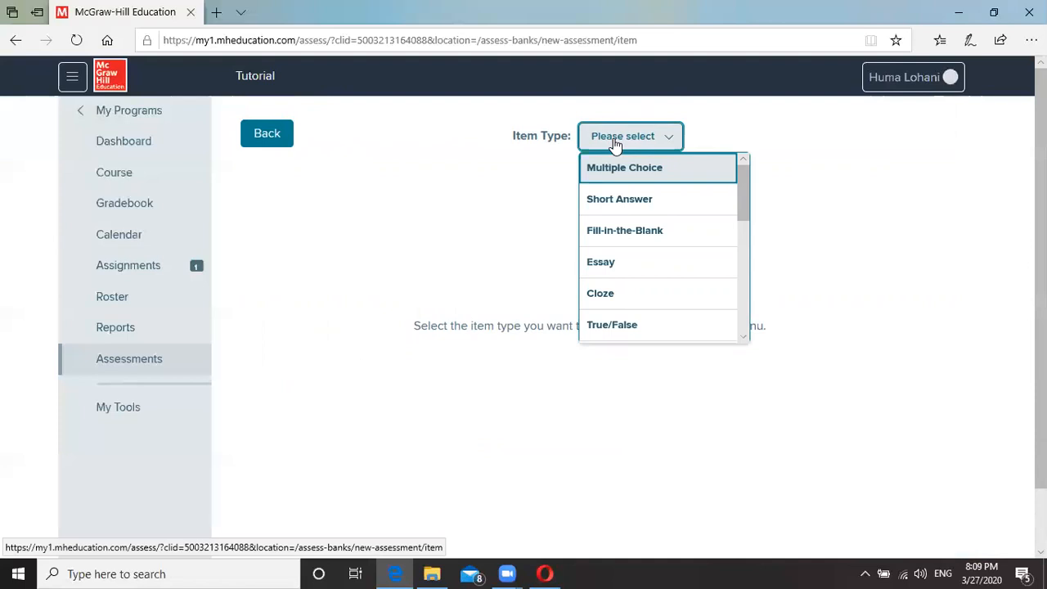
click(608, 293)
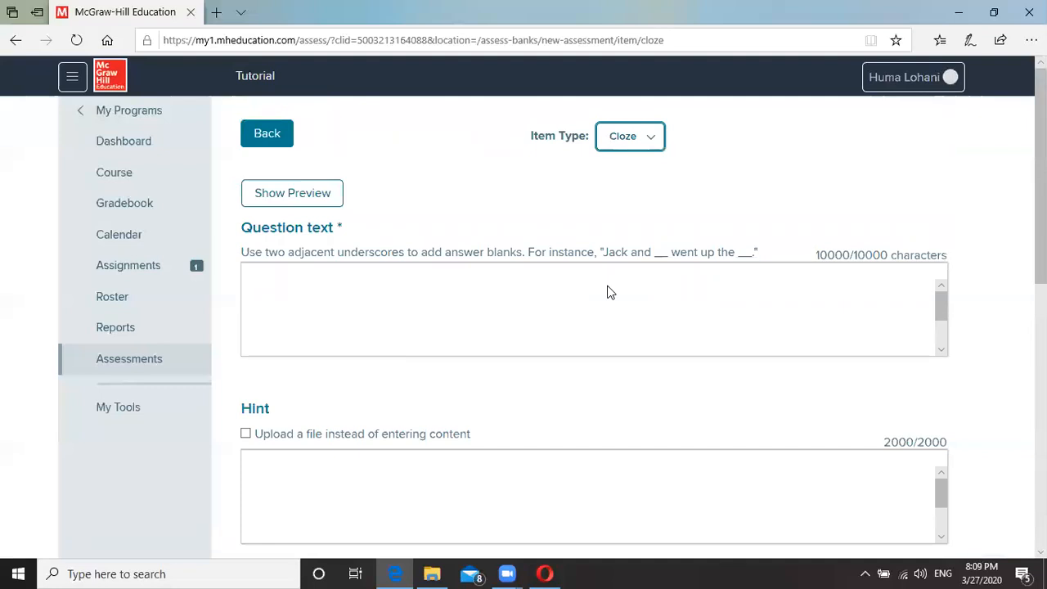
Enter the Cloze text 'In parasitism, one organism is __ and the other organism is __.'.
click(406, 311)
text(In pa)
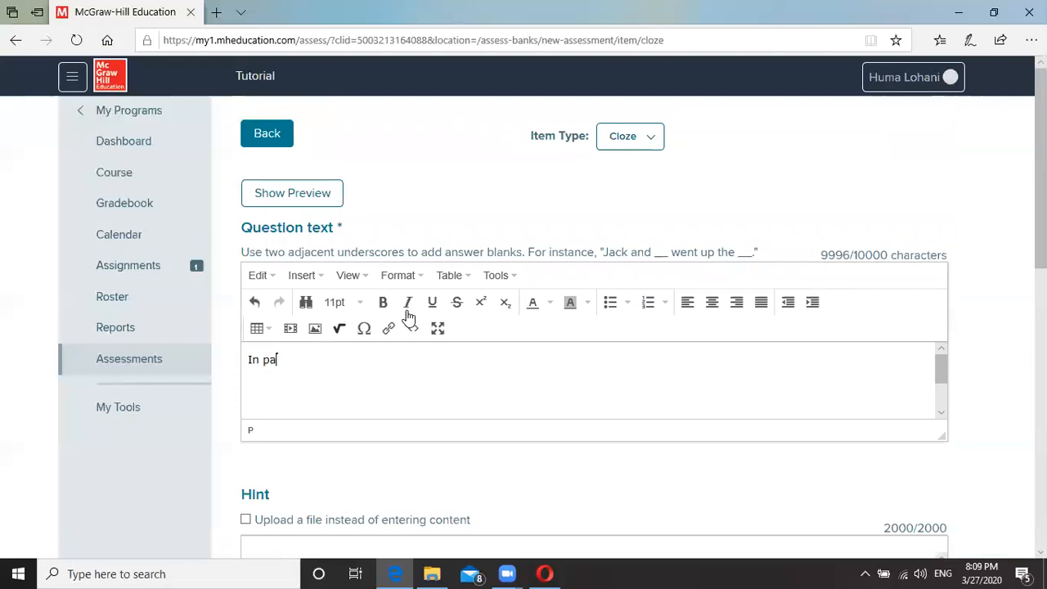
text(rasitism, one )
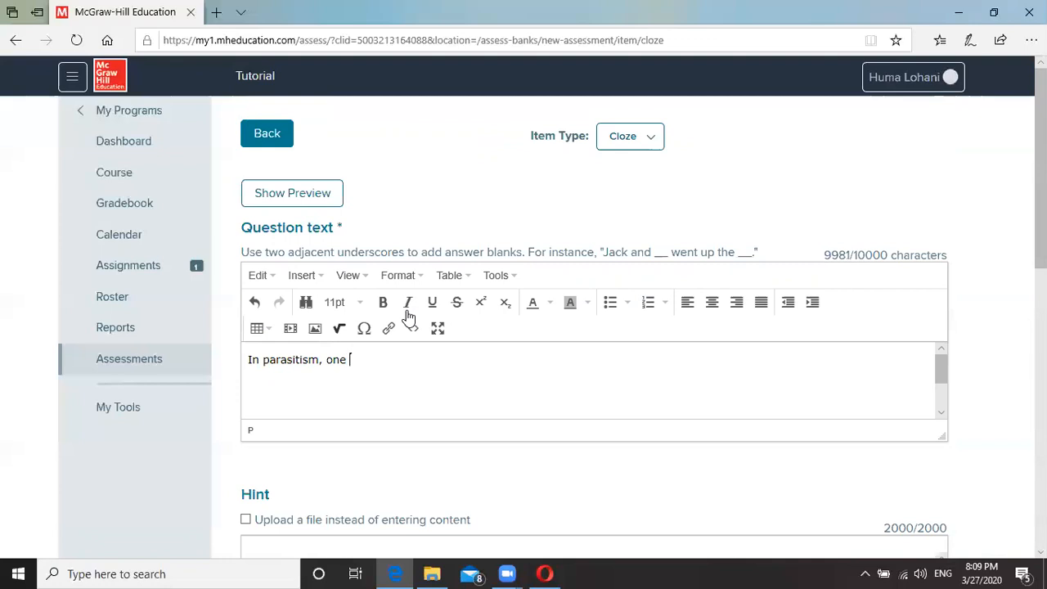
text(organism is )
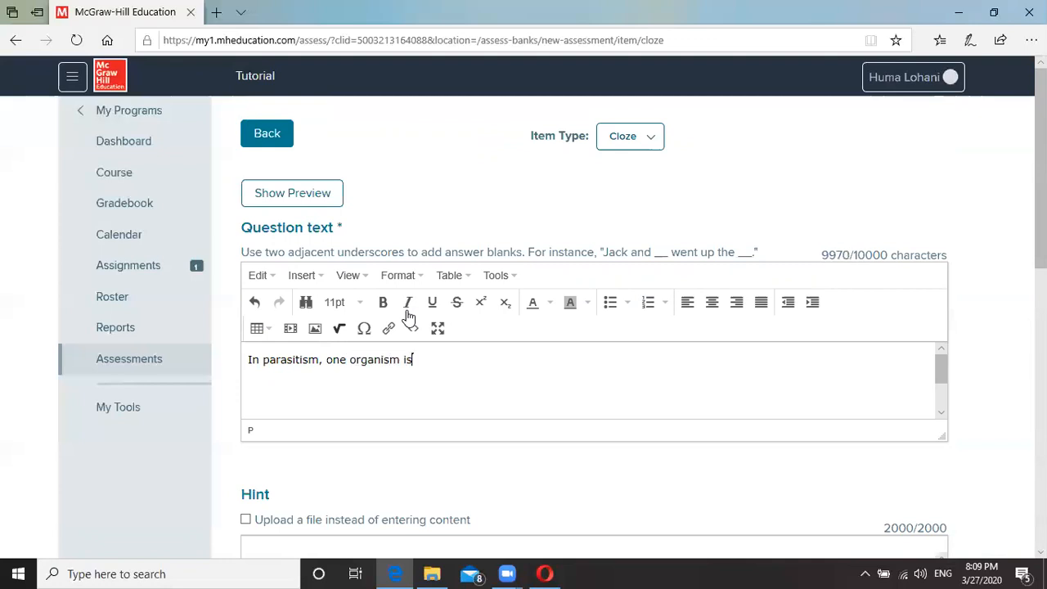
text(__)
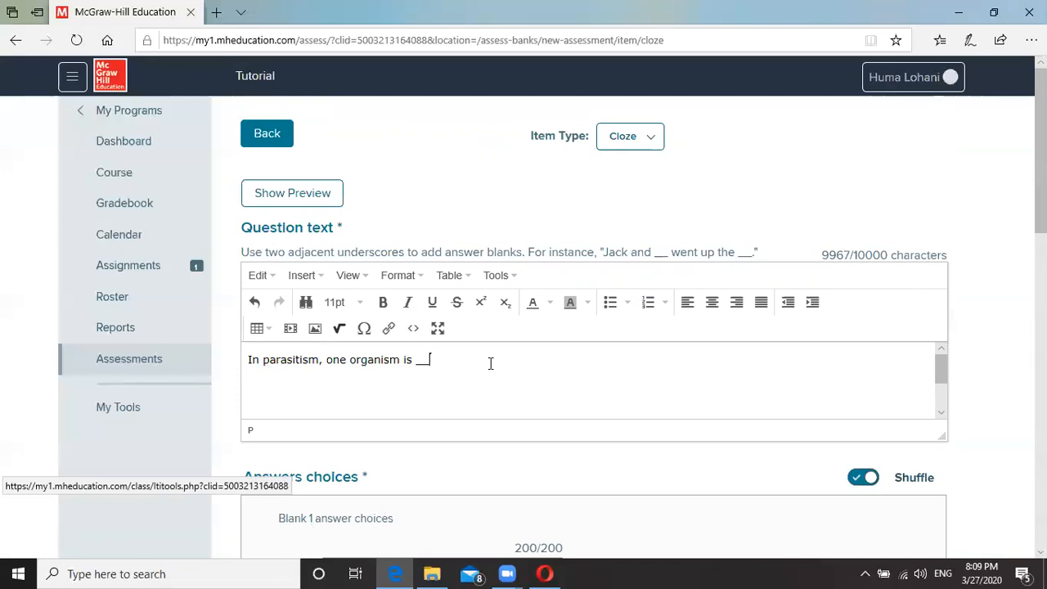
text(and the other )
text( organism i)
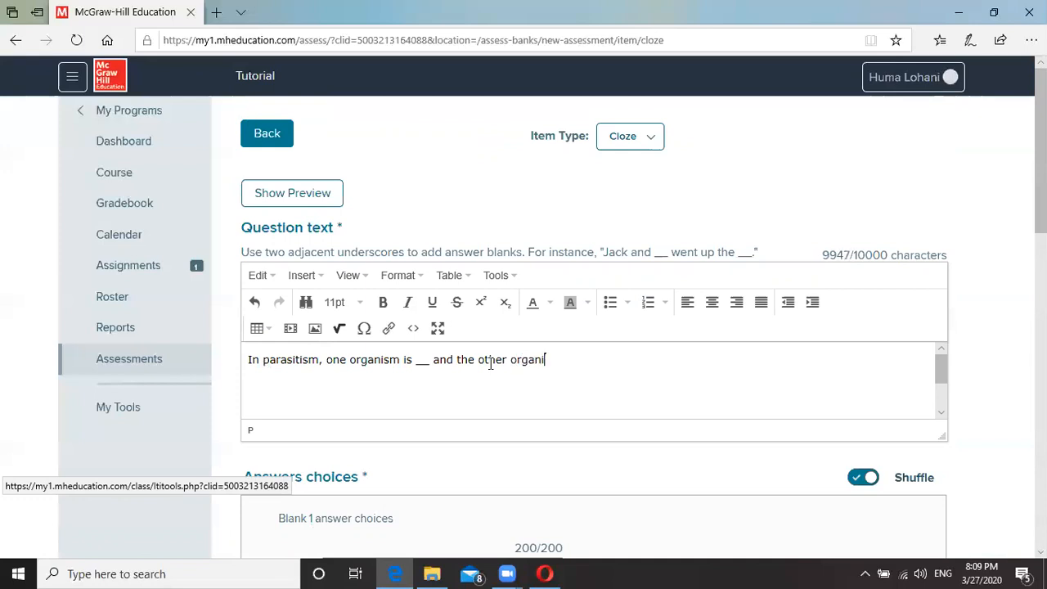
text(s __)
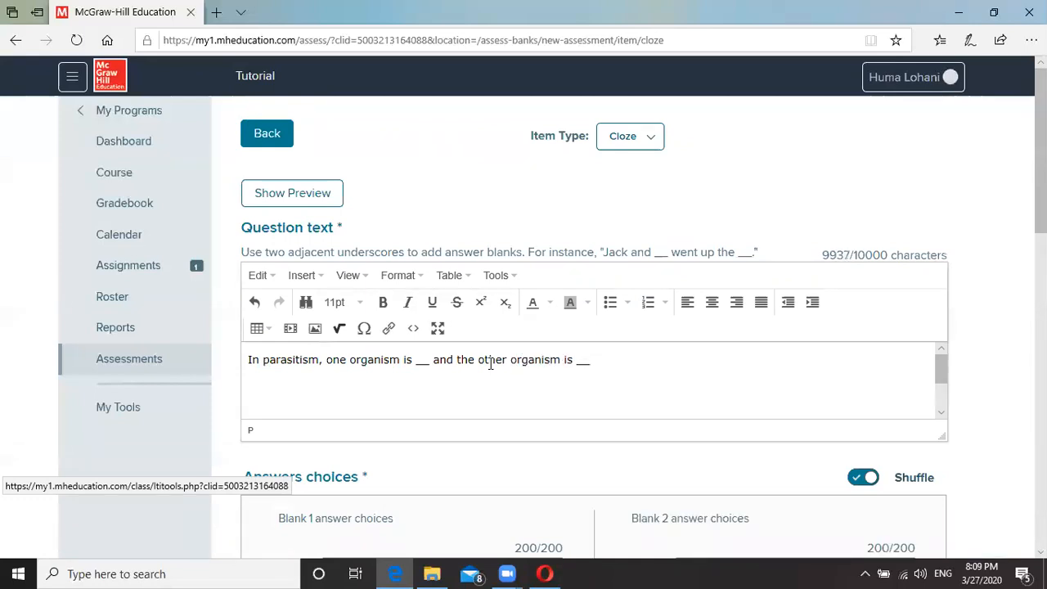
key(BackSpace)
text(.)
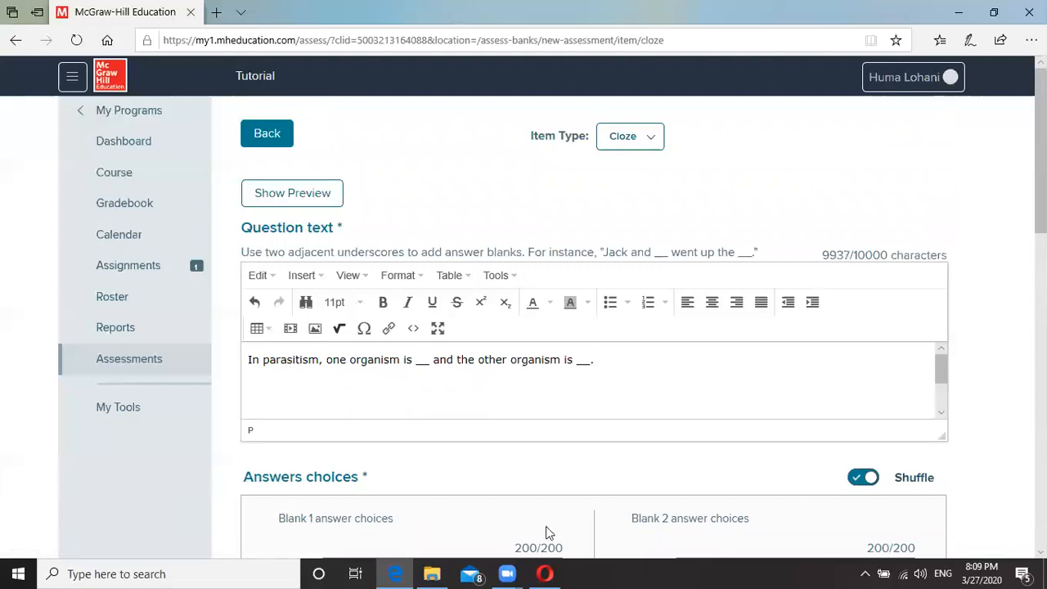
scroll(635, 462, down, 3)
Enter harmed and neutral as the answer choices for blank 1.
click(397, 364)
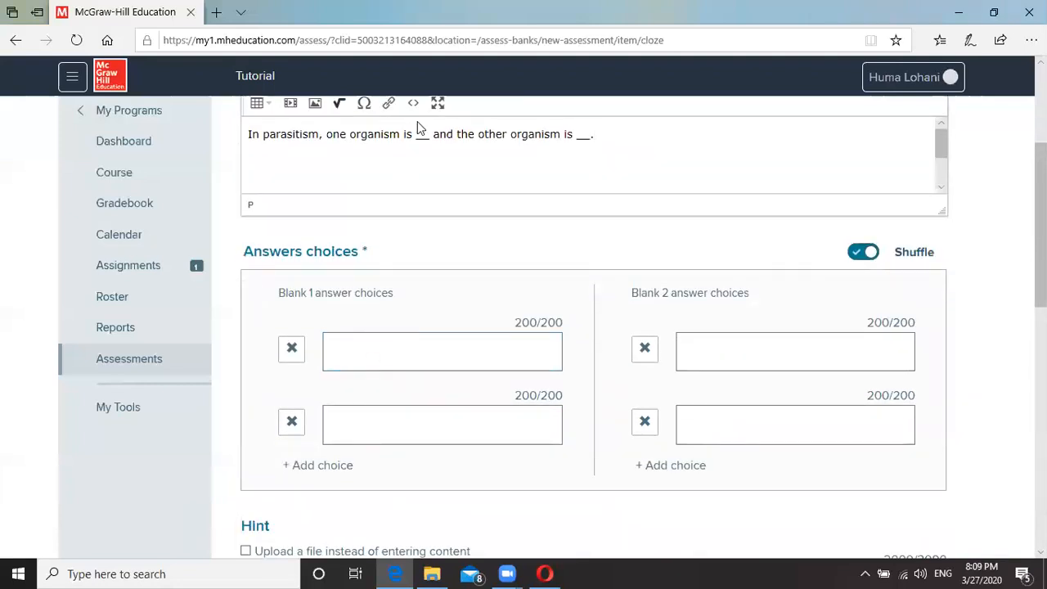
click(402, 362)
scroll(372, 297, down, 1)
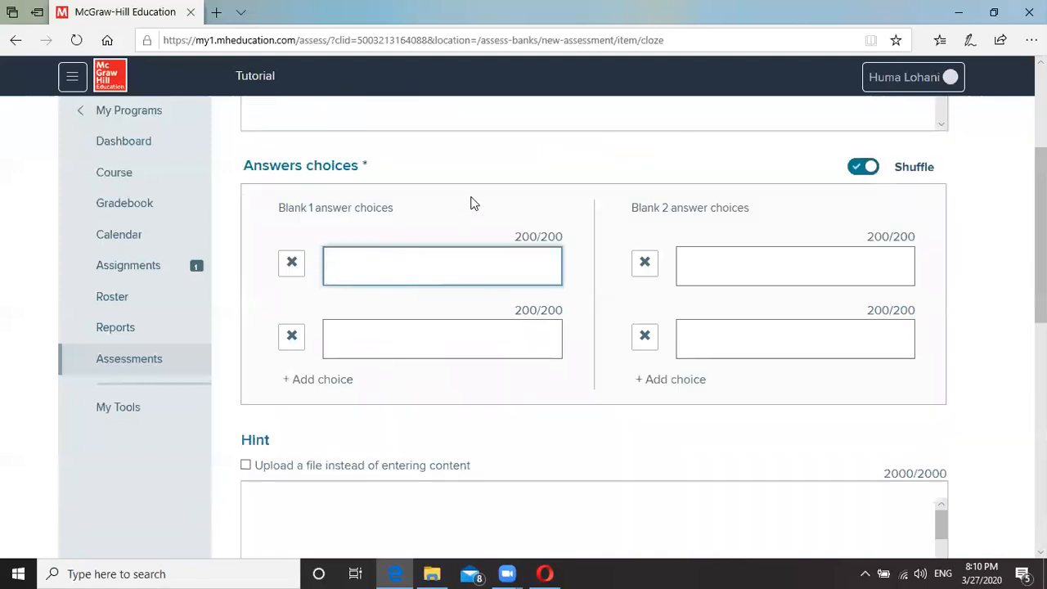
scroll(471, 203, up, 1)
text(harmed)
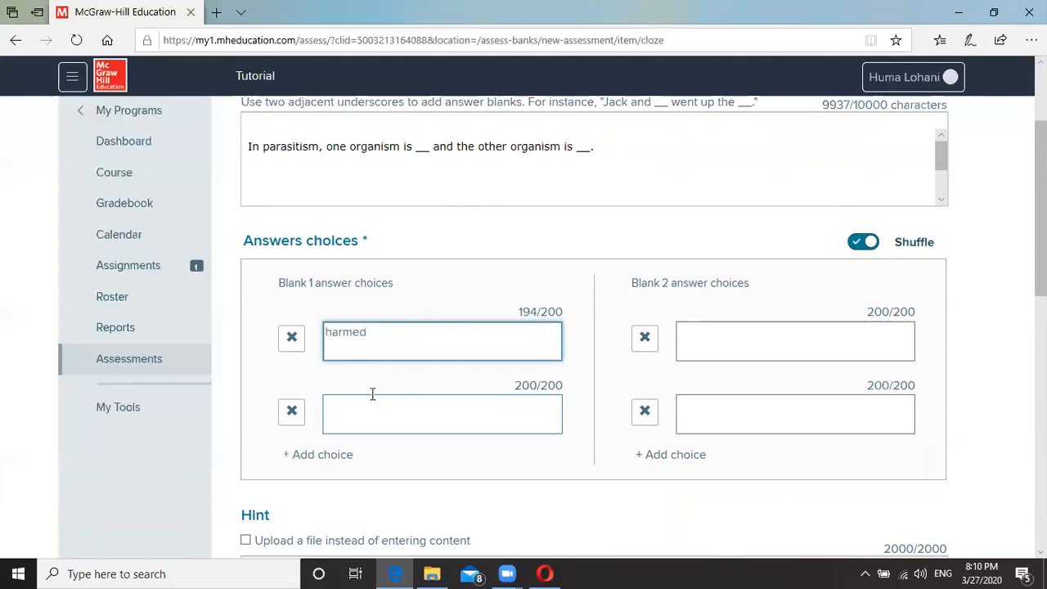
click(358, 410)
text(heutral)
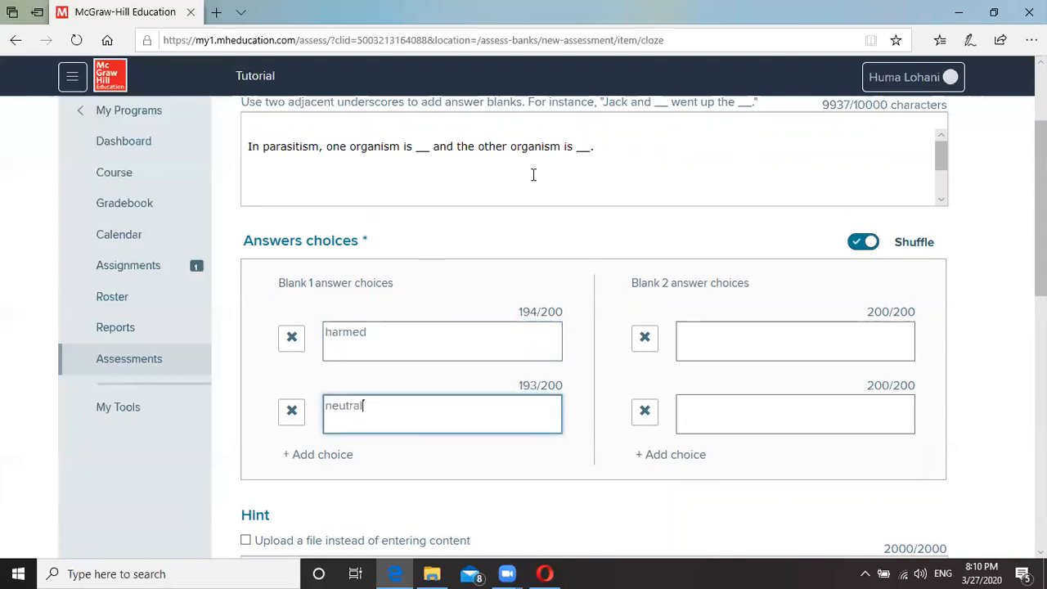
Enter neutral and benefitted as the answer choices for blank 2.
click(719, 339)
text(neutral)
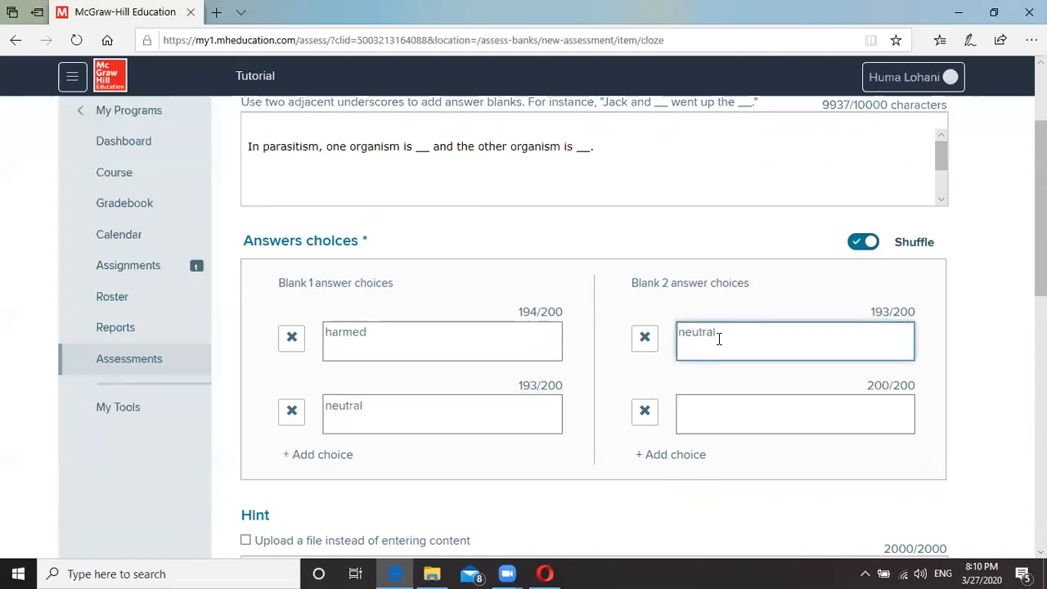
click(718, 413)
text(benefitted)
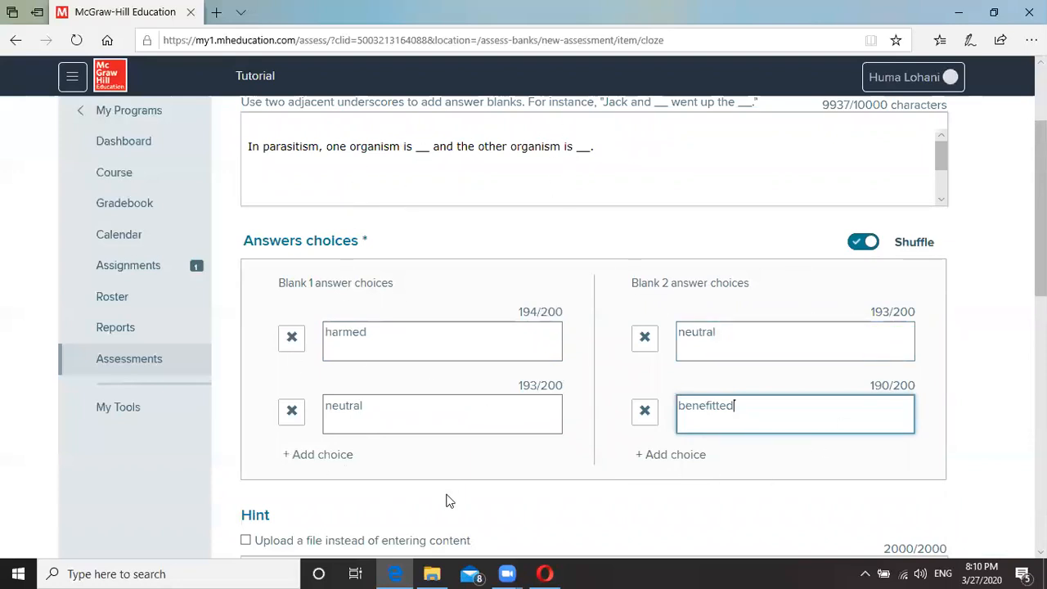
scroll(549, 463, down, 3)
Change the Cloze question's Points value from 1 to 2.
scroll(410, 337, down, 2)
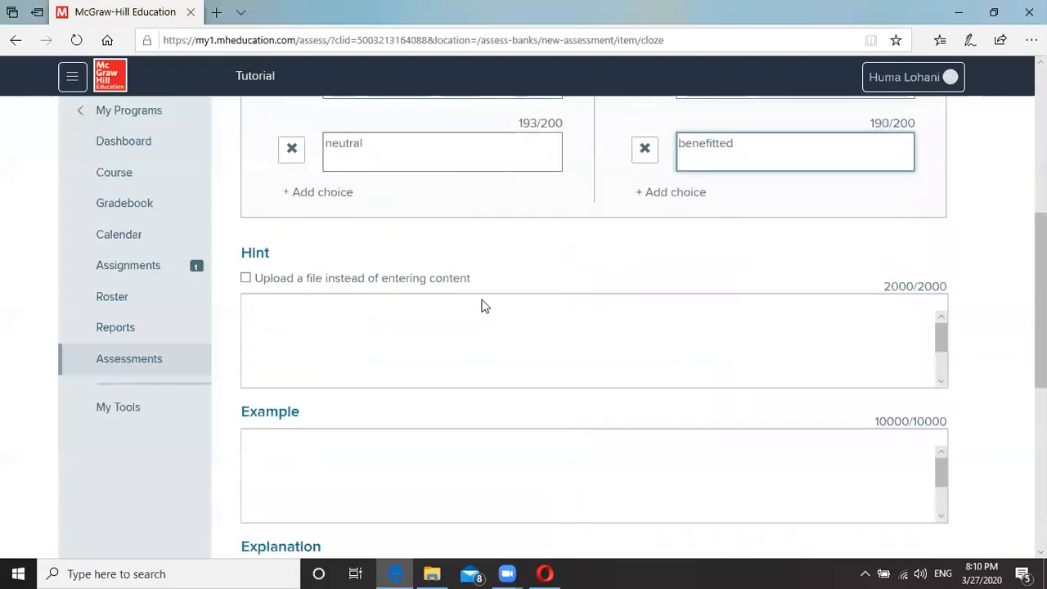
scroll(350, 446, down, 1)
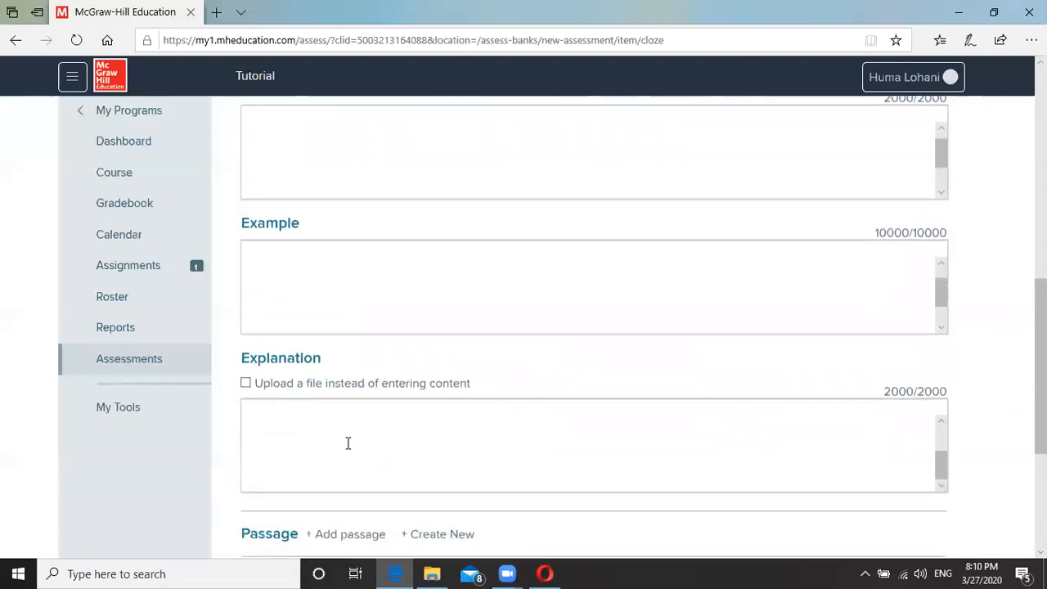
scroll(498, 532, down, 3)
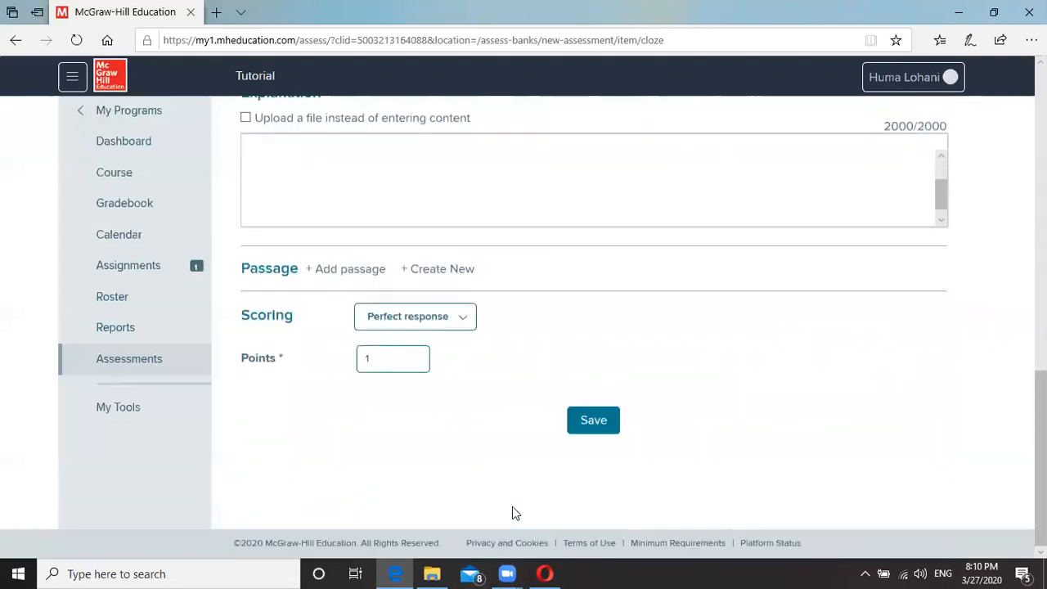
click(395, 357)
text(2)
Mark harmed and benefitted as the correct blank answers, then save the Cloze item.
click(582, 426)
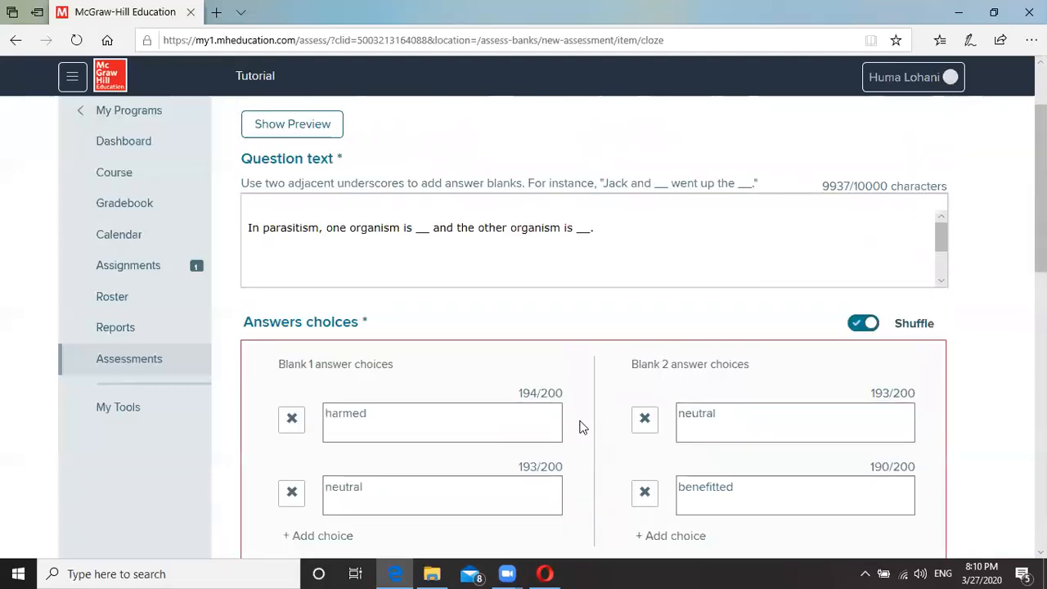
scroll(634, 399, down, 3)
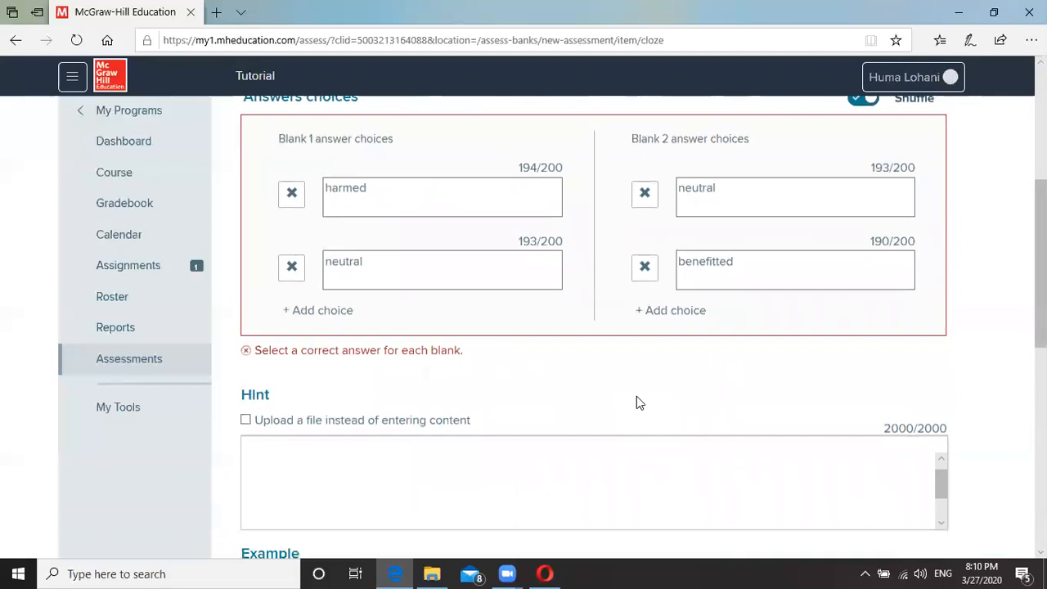
scroll(498, 376, up, 1)
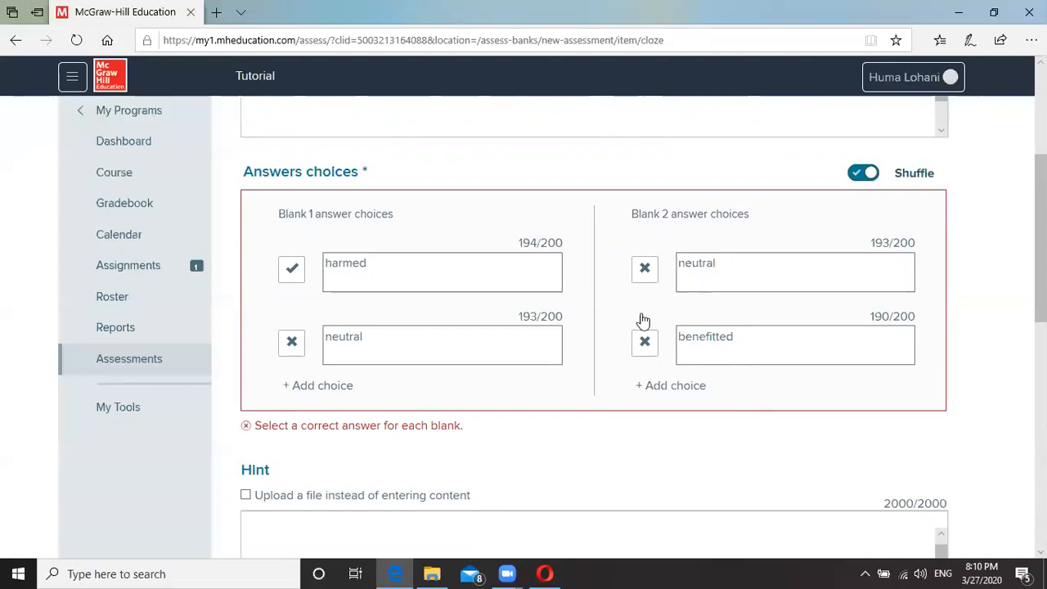
click(645, 343)
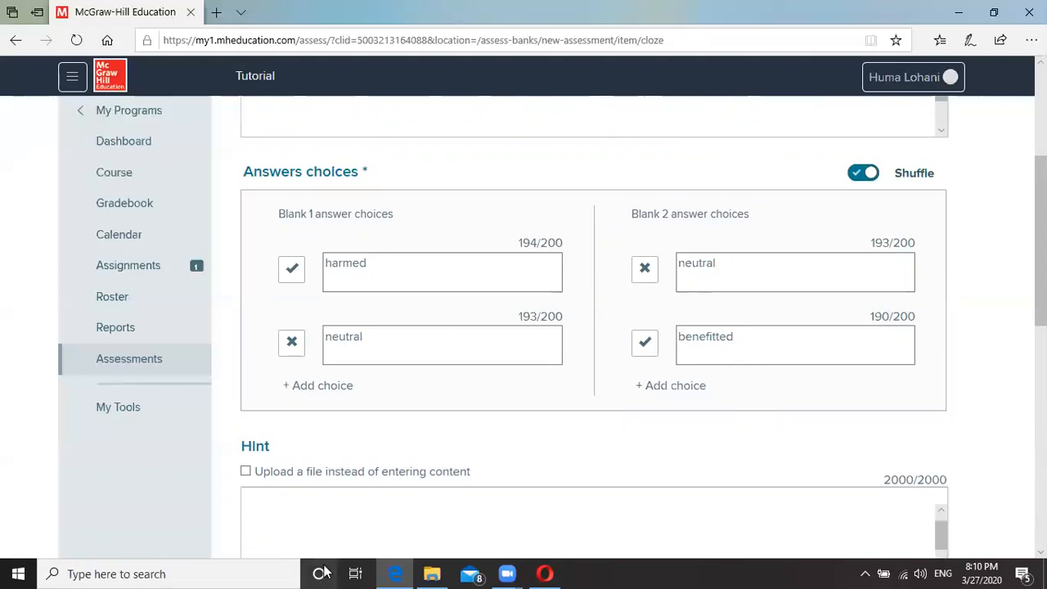
scroll(808, 435, down, 10)
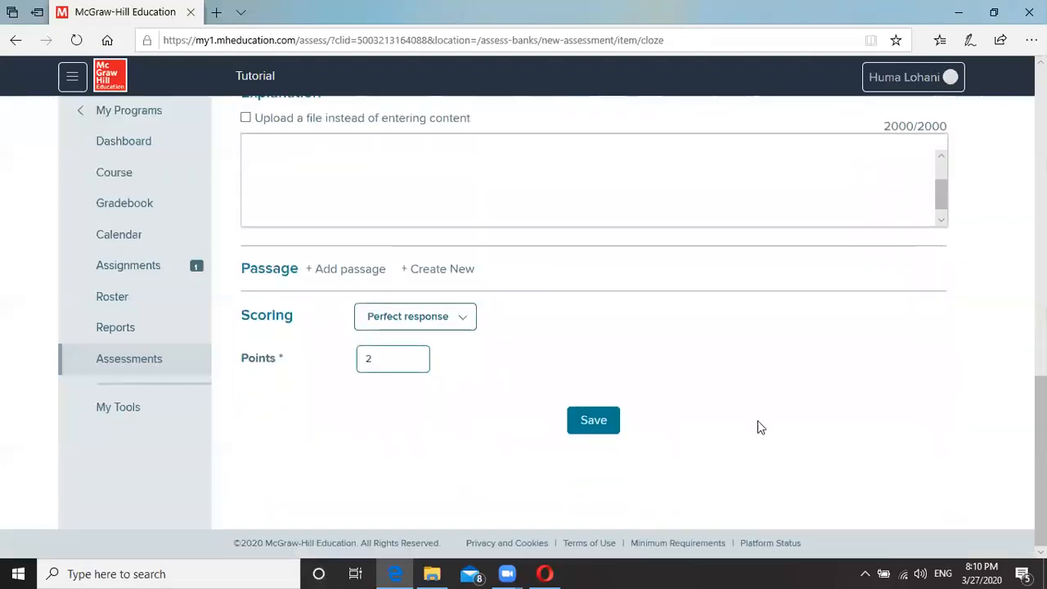
click(594, 421)
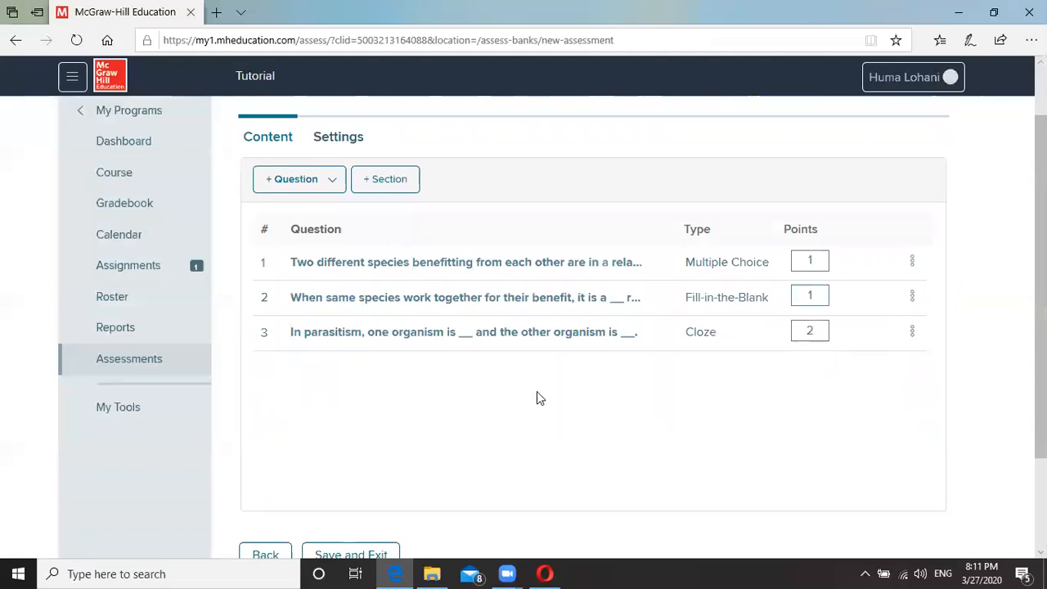
Open the options menu for question 3 in the assessment list.
click(912, 330)
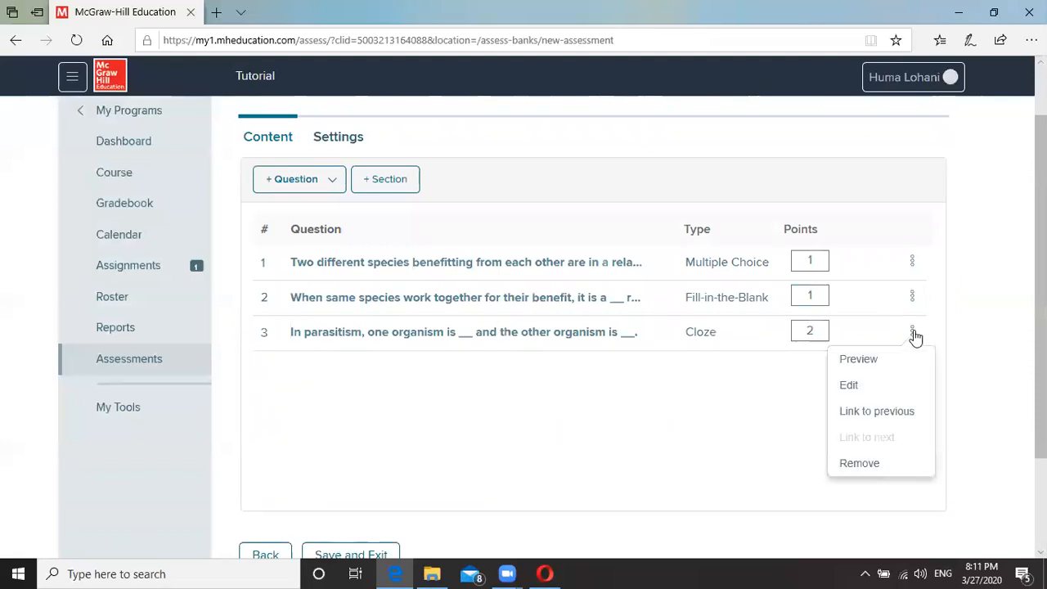
click(872, 360)
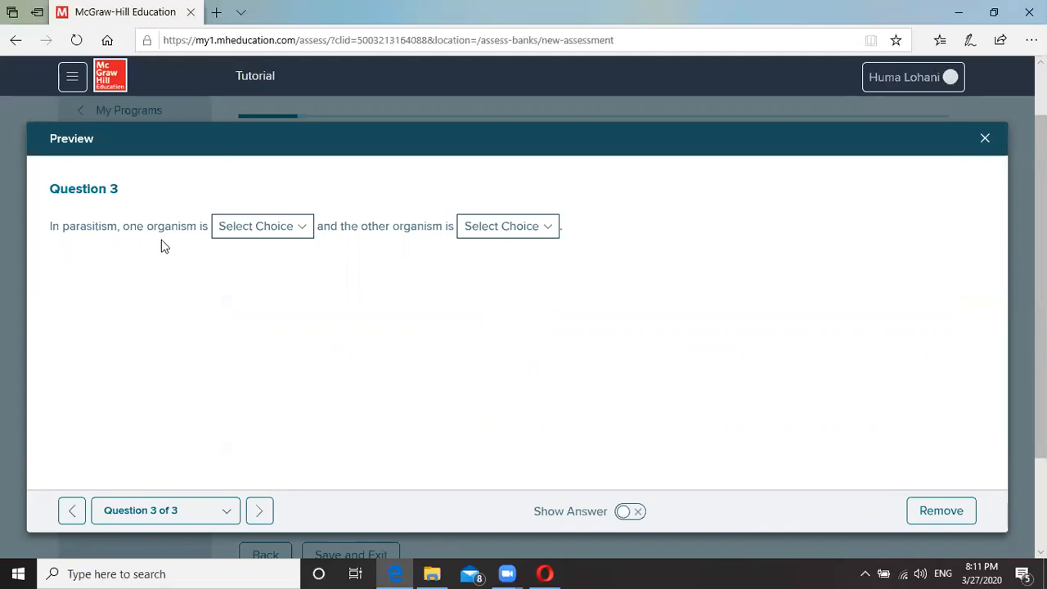
click(299, 232)
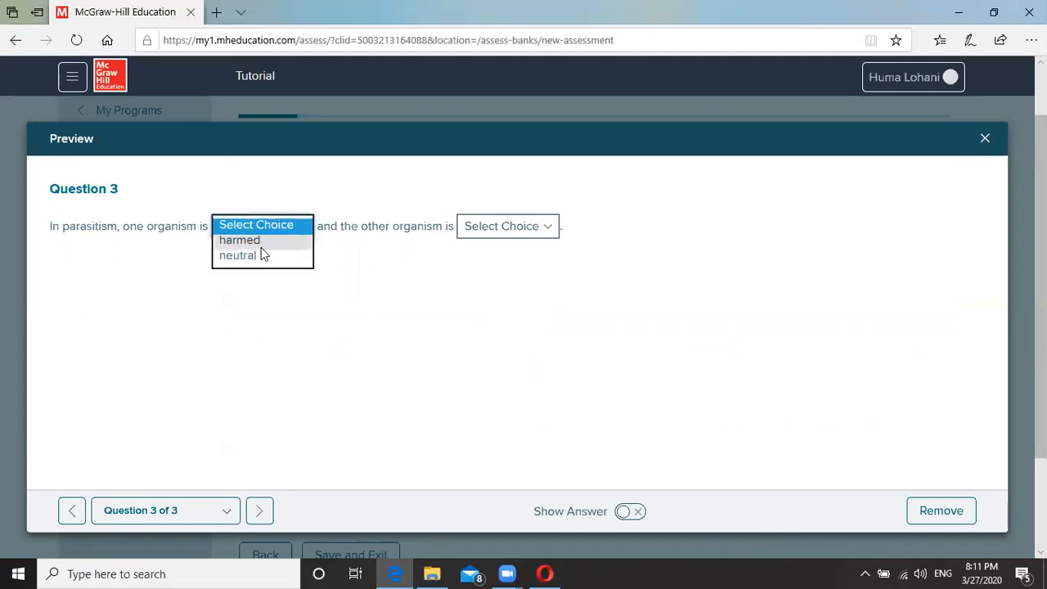
click(269, 302)
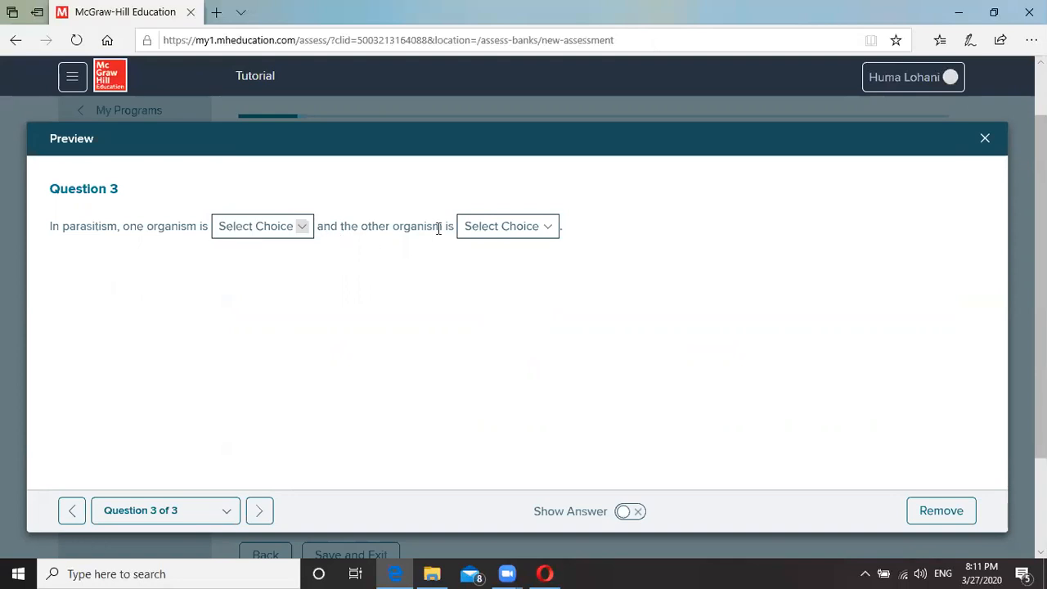
click(549, 227)
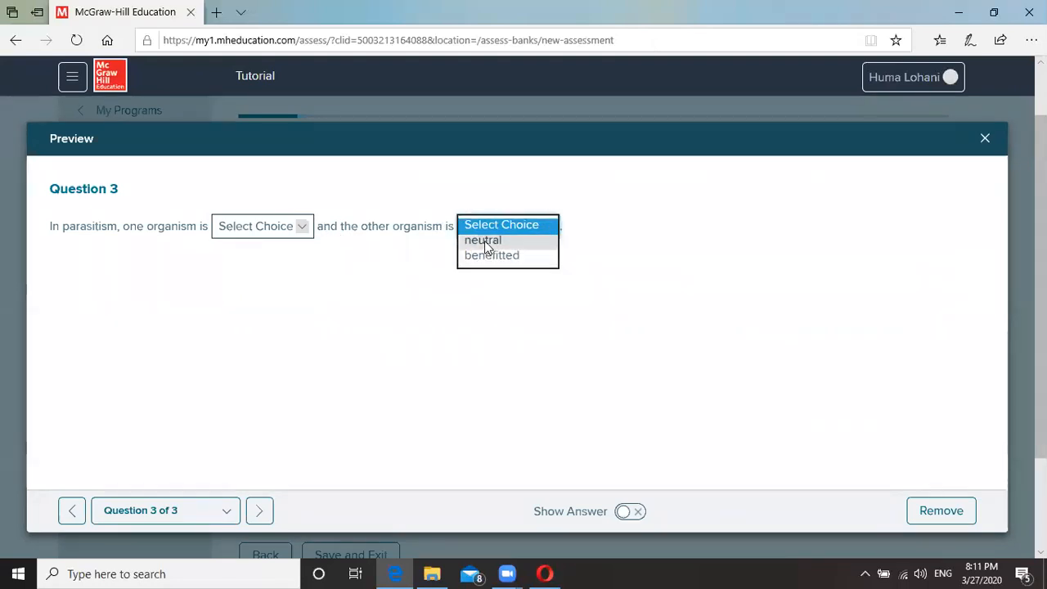
click(366, 342)
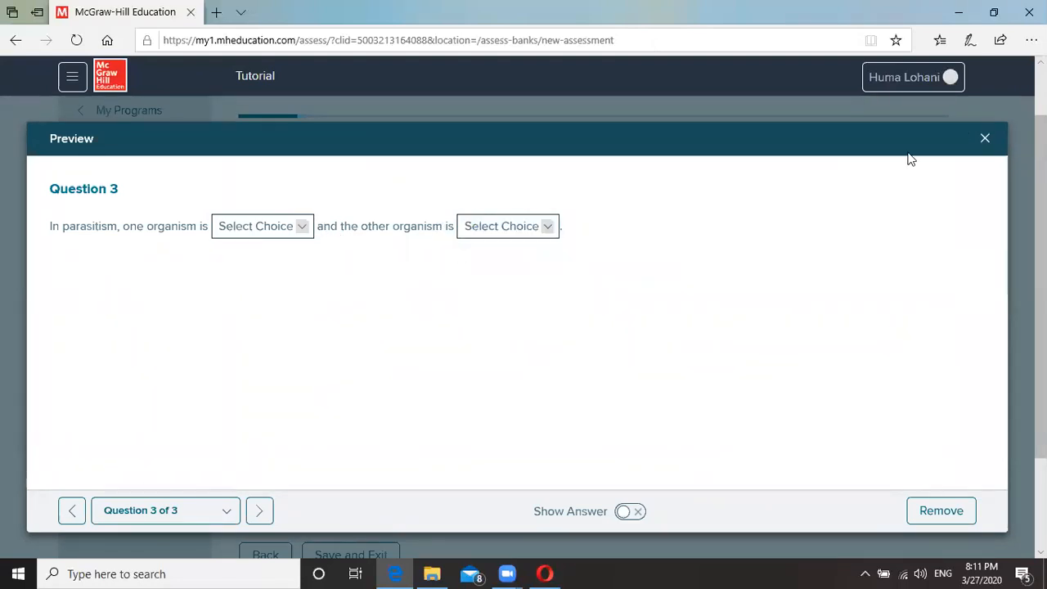
click(985, 139)
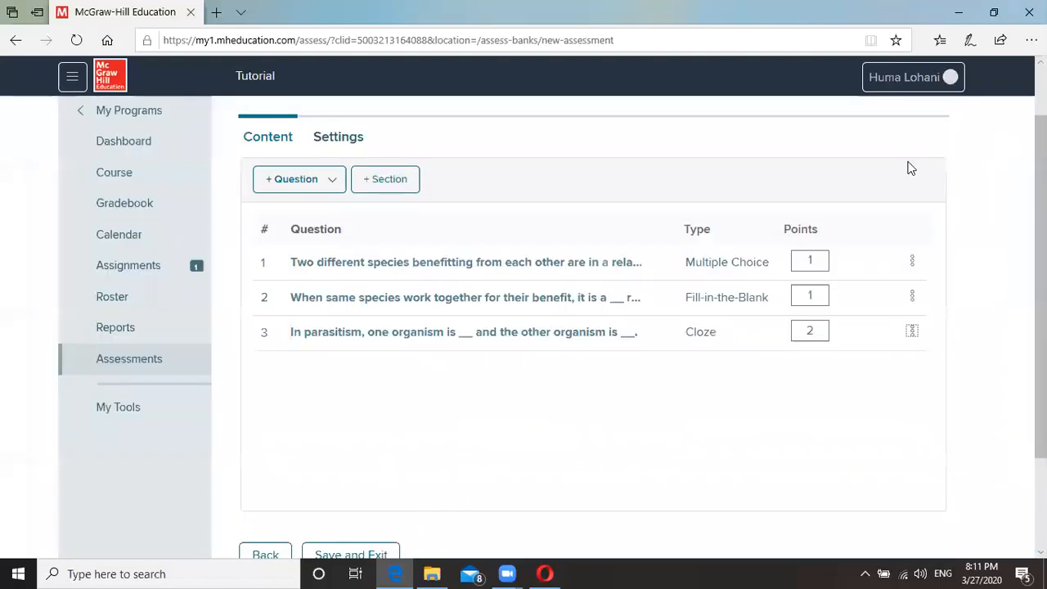
click(912, 296)
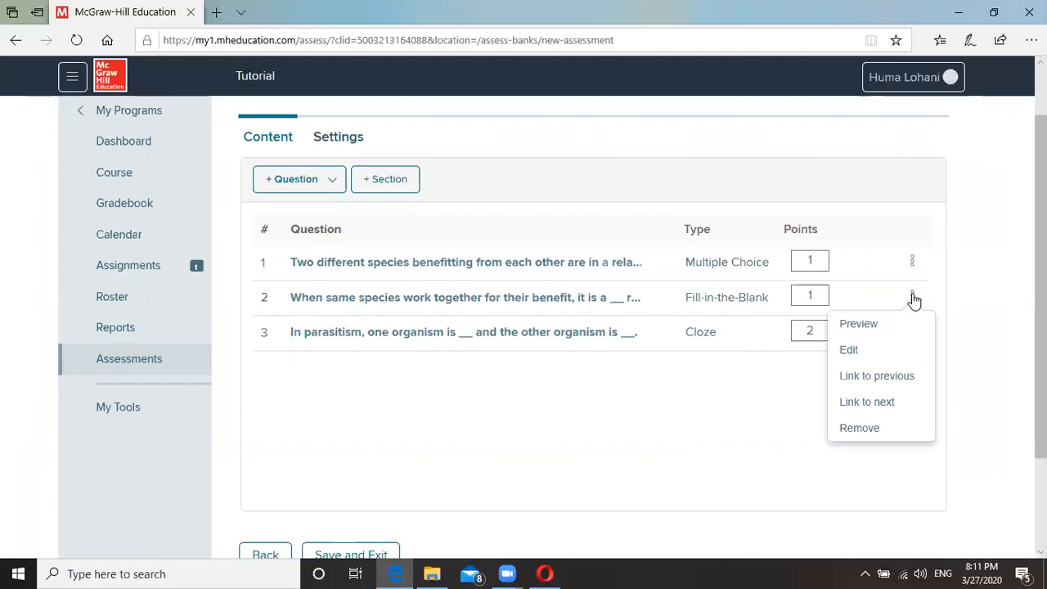
click(873, 327)
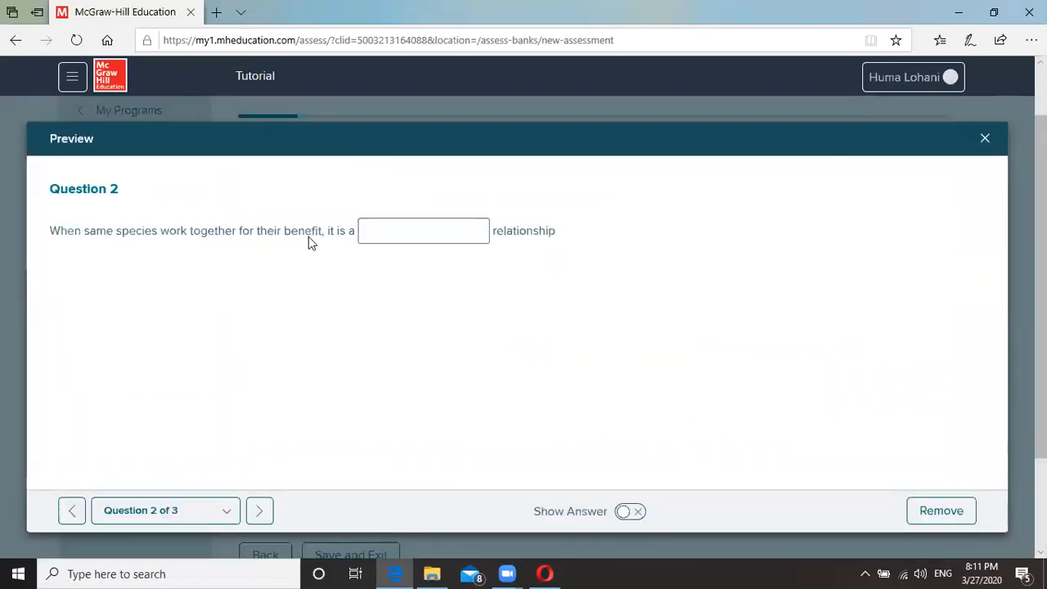
click(399, 237)
text(dfgdgd)
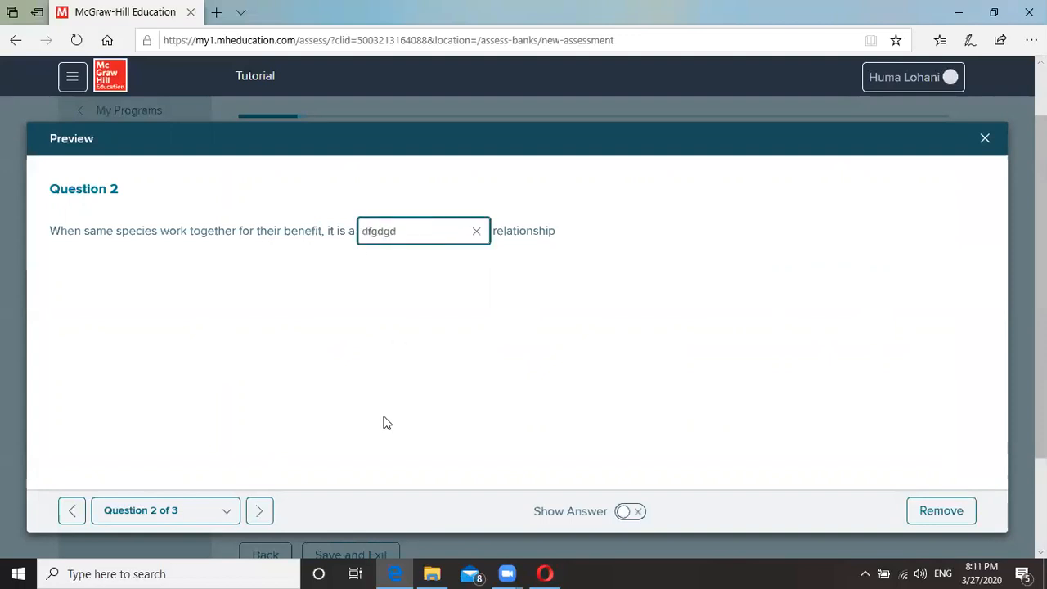
click(984, 137)
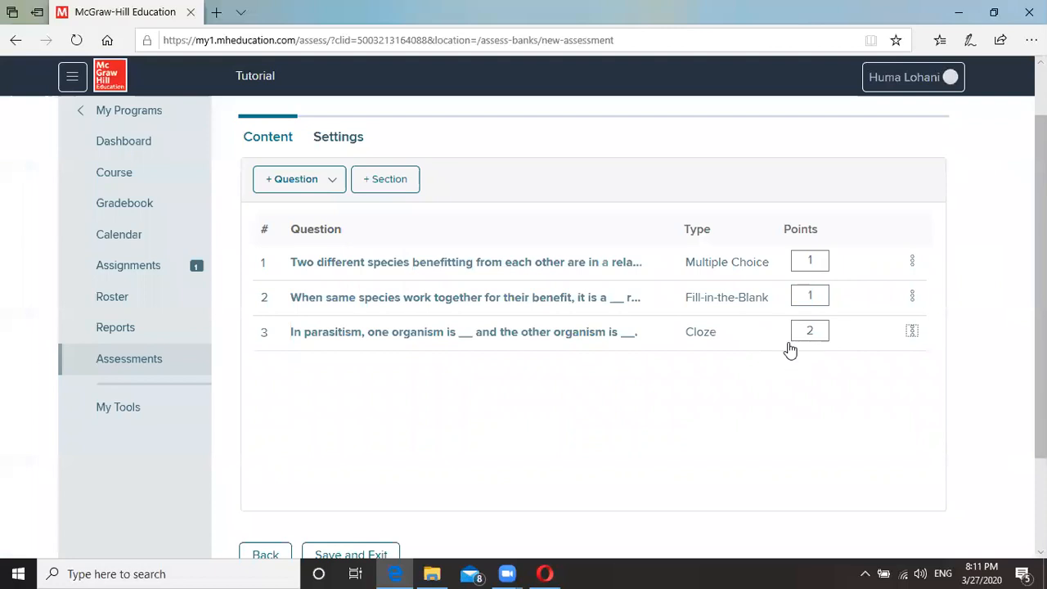
Create a new question and set its item type to True/False.
scroll(742, 327, up, 1)
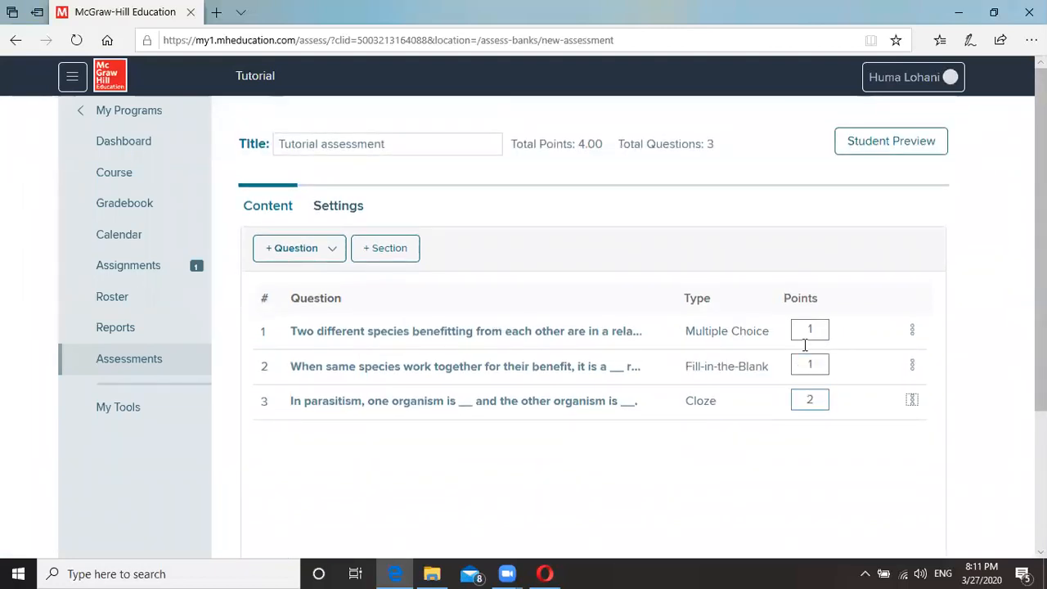
click(311, 255)
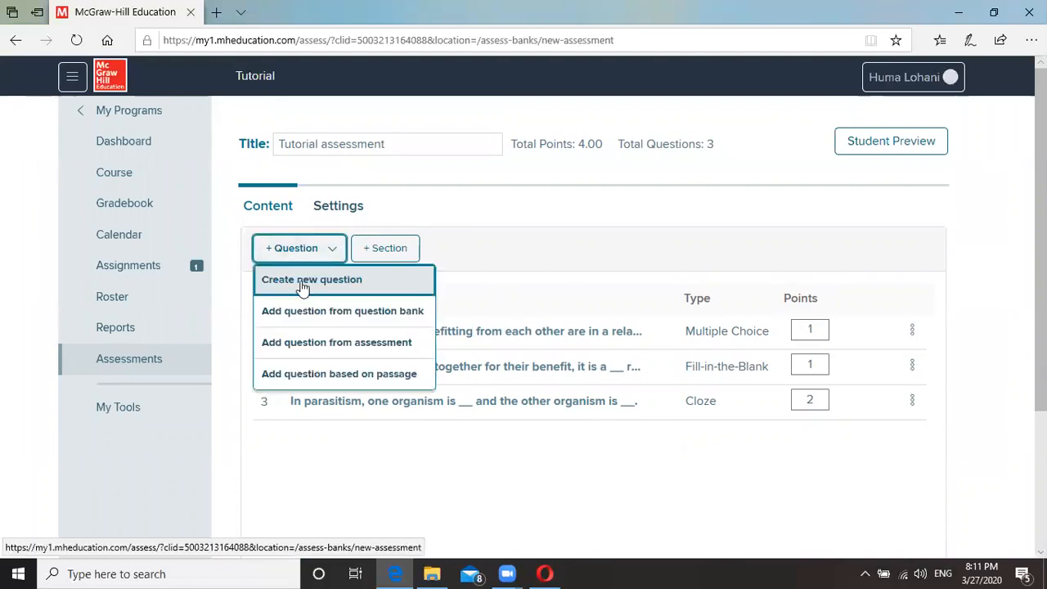
click(303, 282)
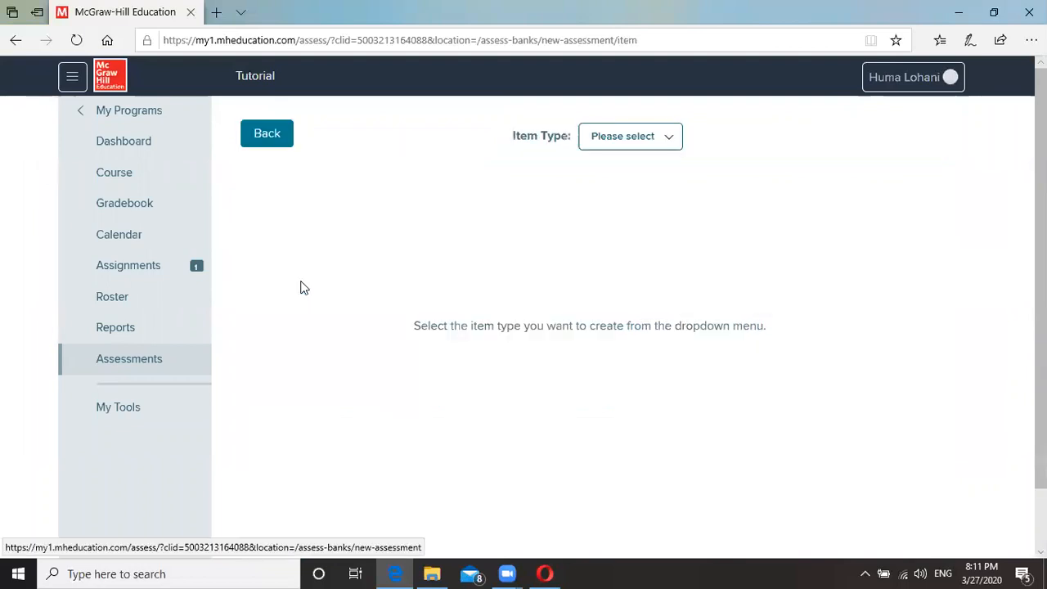
click(647, 141)
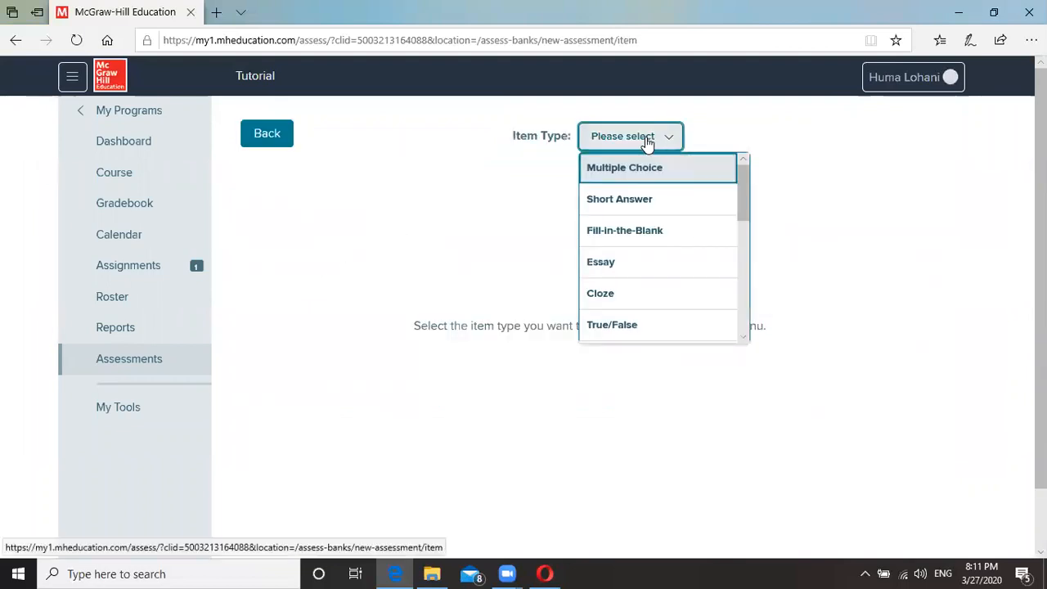
click(632, 327)
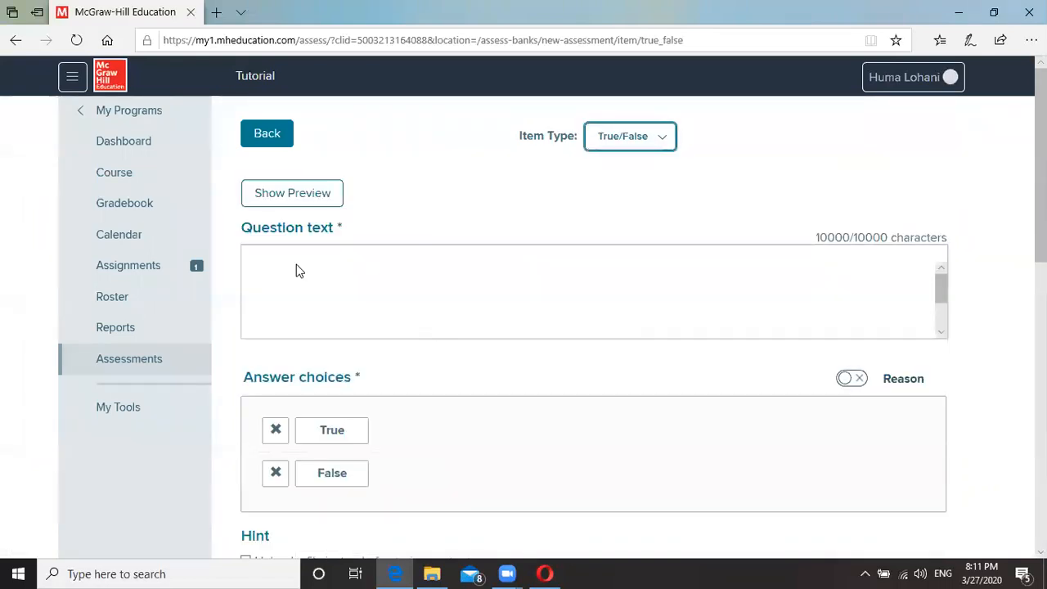
Enter 'Mutualism is when two different species benefit each other', mark True correct, and save.
text(Mutualism is when two different species benefit each other)
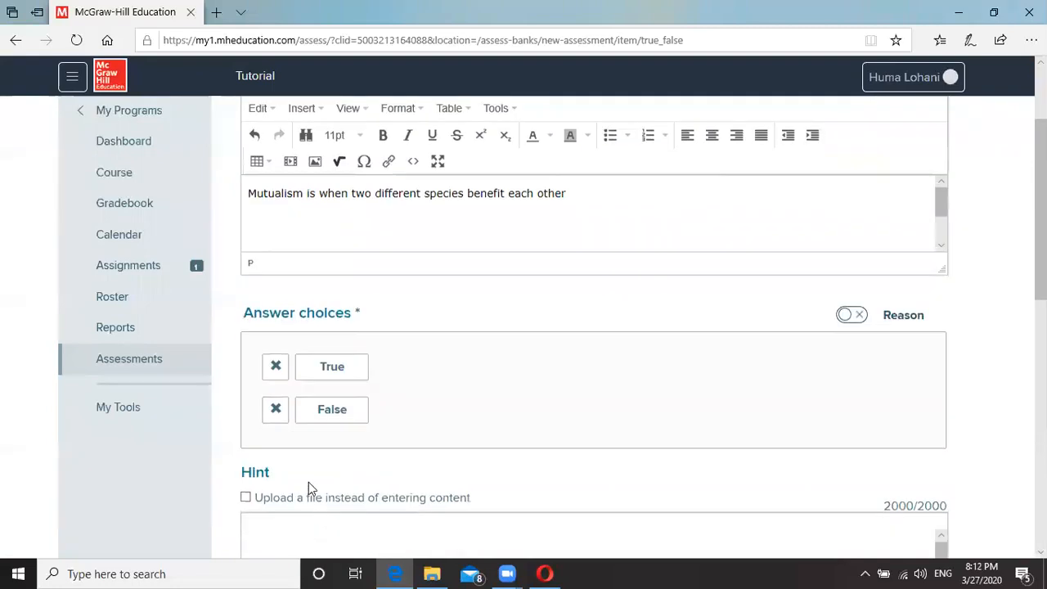
scroll(308, 482, down, 2)
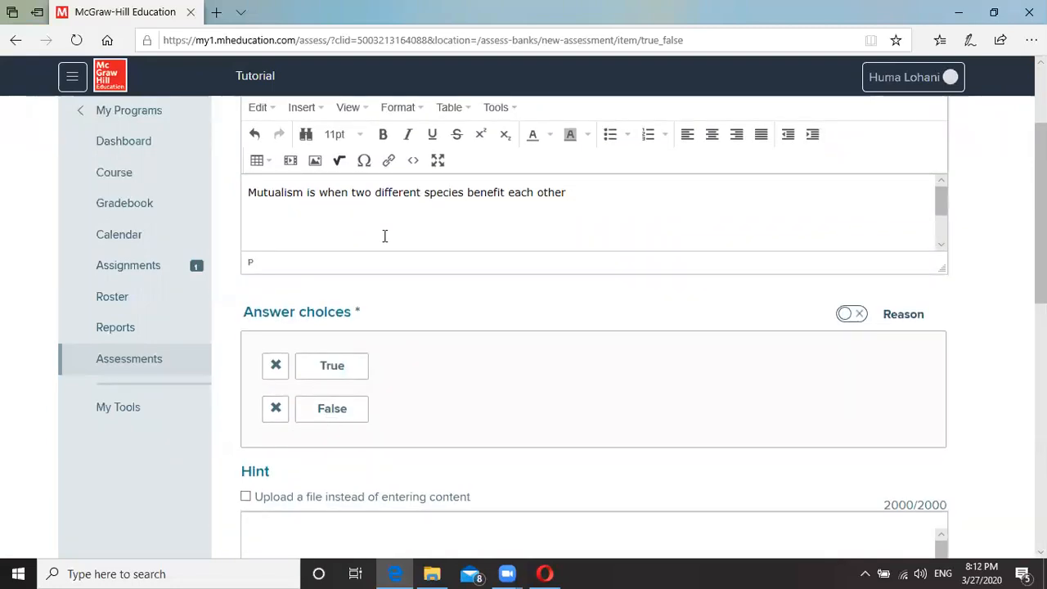
click(279, 368)
scroll(270, 482, down, 1)
scroll(990, 436, down, 7)
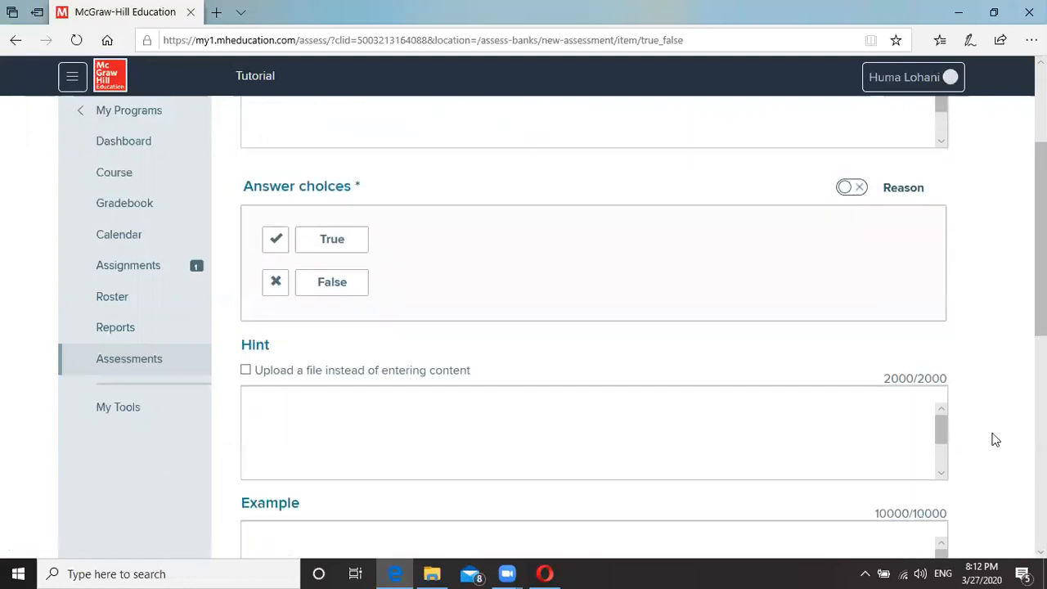
click(608, 424)
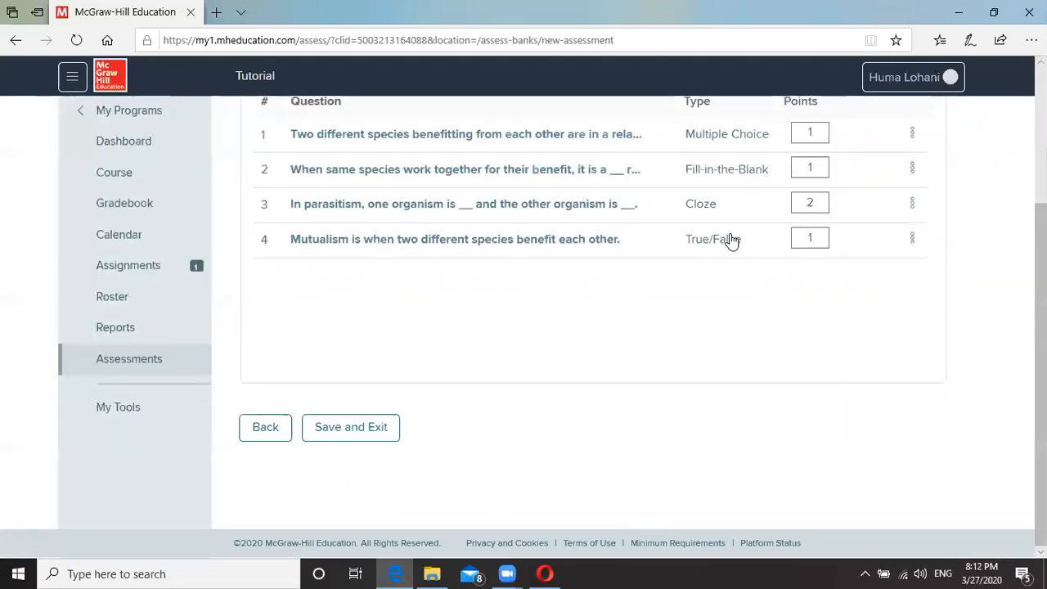
Create a fifth new question and choose Matching as its item type.
scroll(731, 240, up, 1)
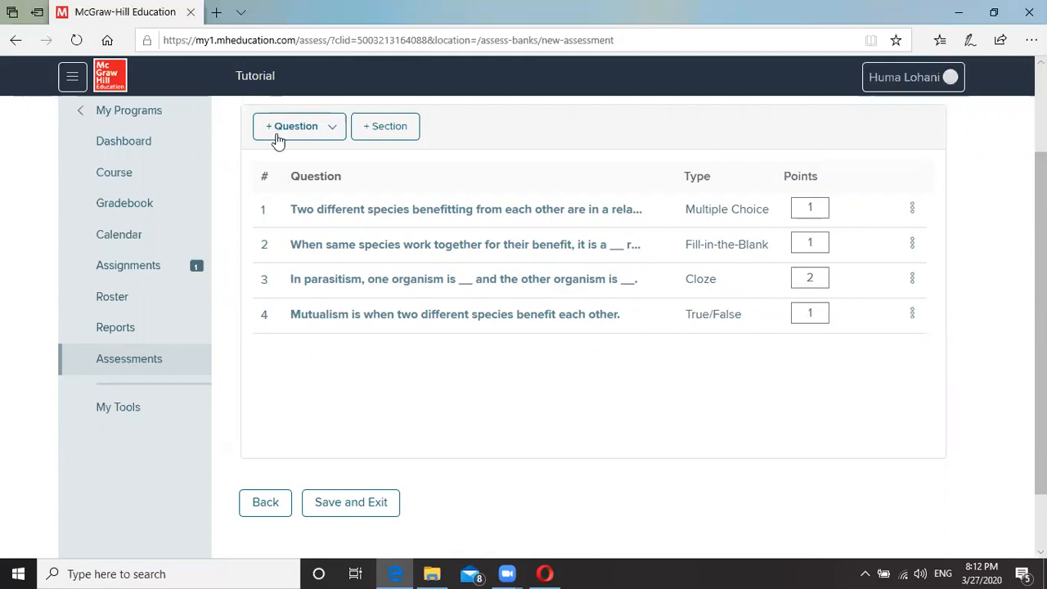
click(325, 128)
click(312, 157)
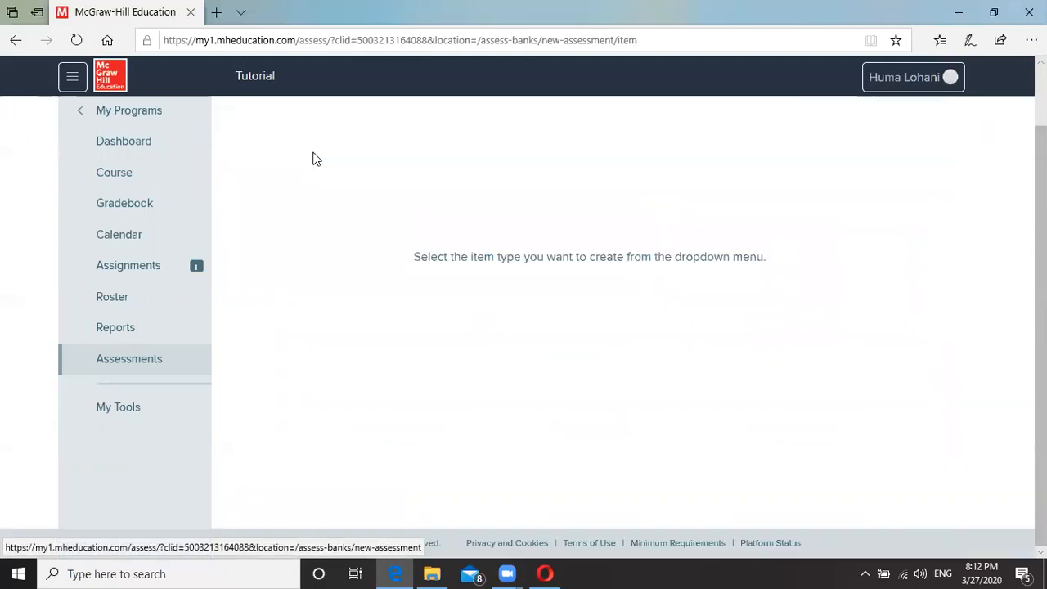
click(629, 136)
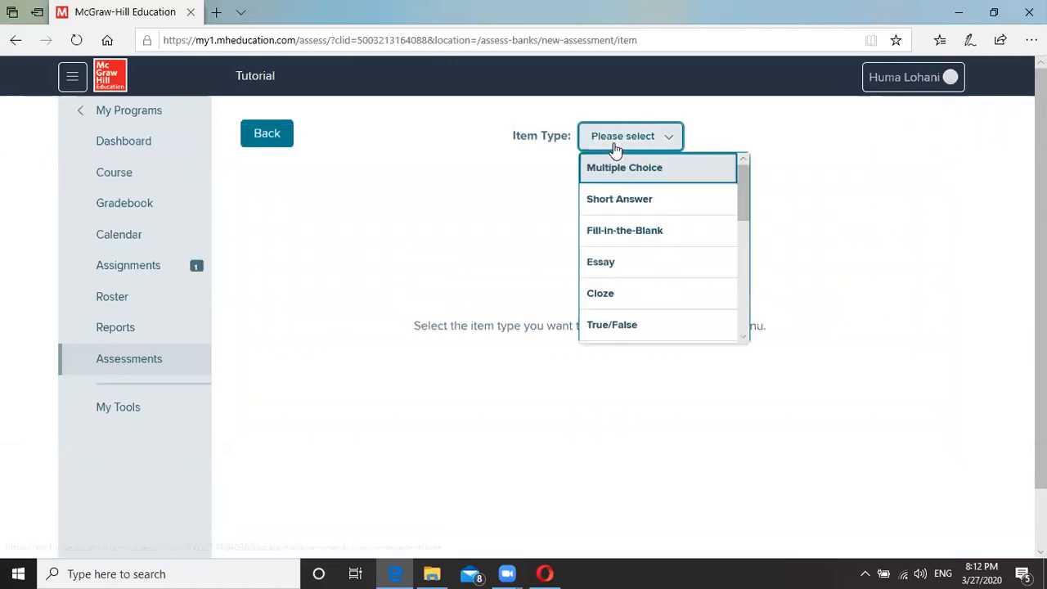
scroll(646, 305, down, 1)
scroll(646, 305, down, 4)
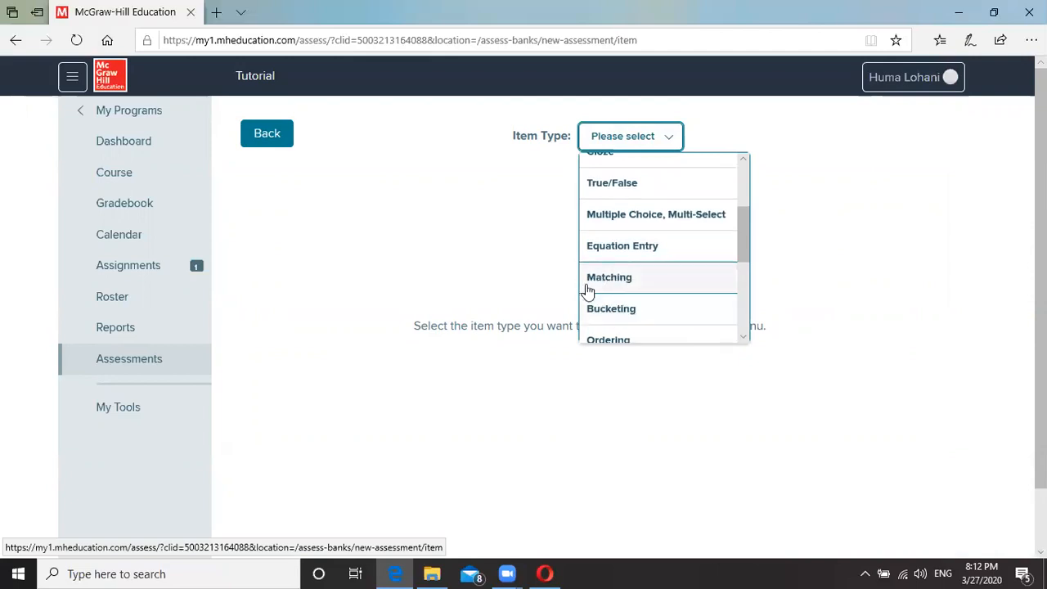
click(629, 281)
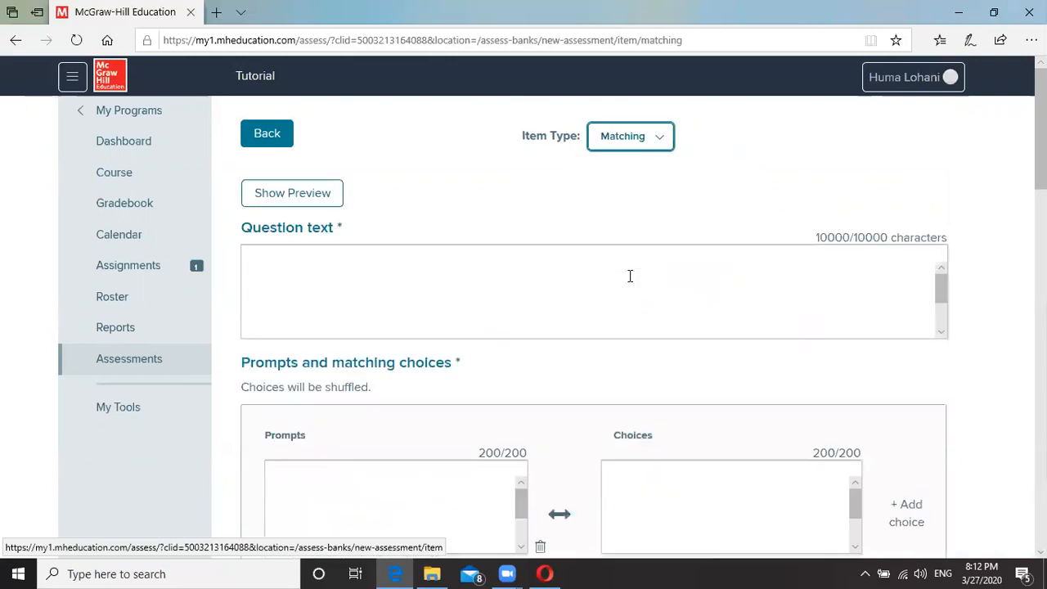
Enter question text 'Match the following' and pair Parasitism with 'One benefitted one harmed'.
click(438, 281)
text(Match)
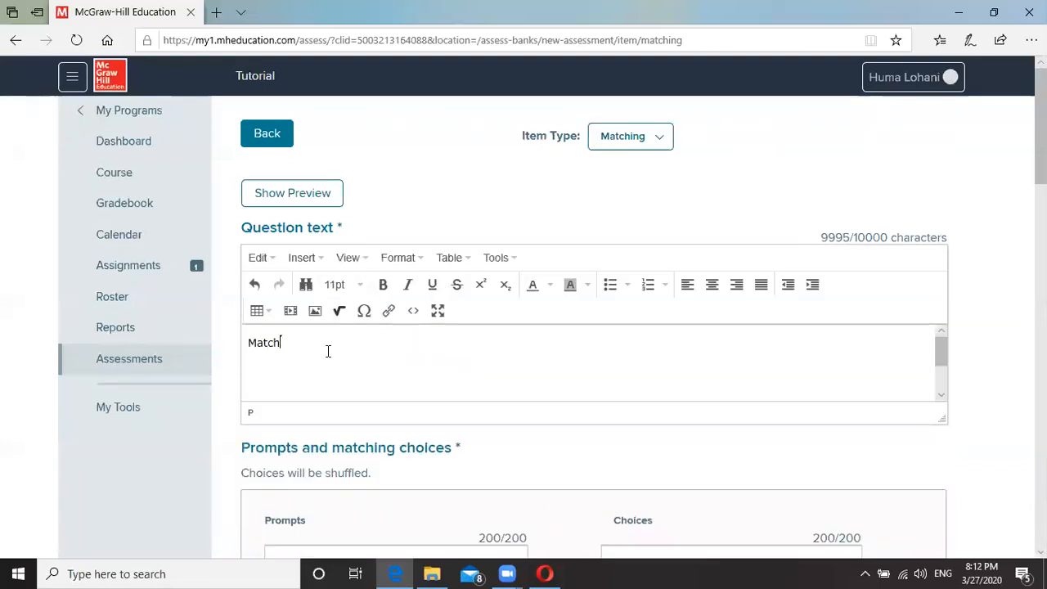
text( the following)
scroll(573, 462, down, 3)
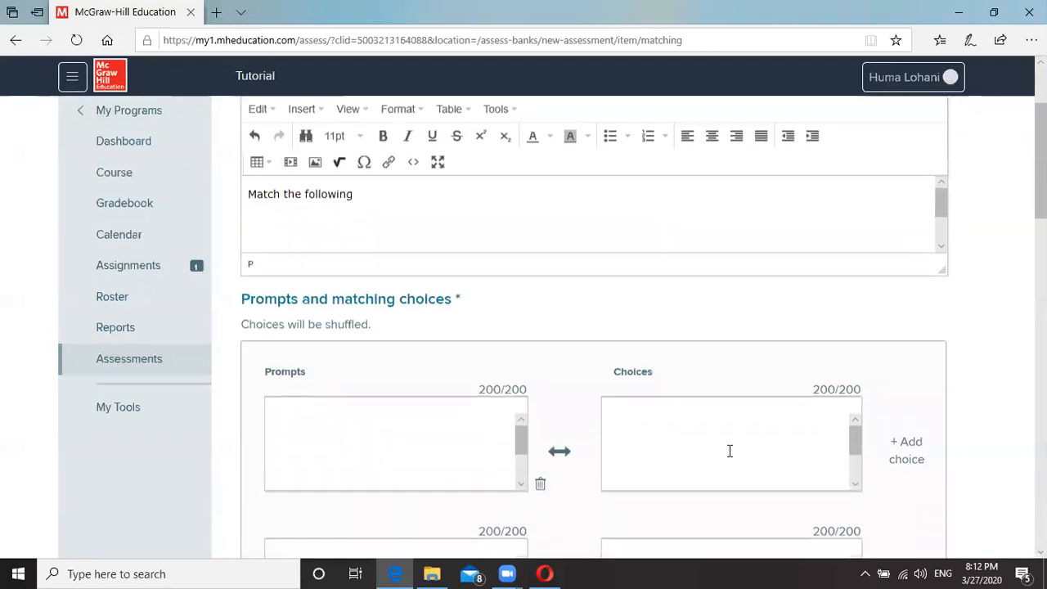
click(299, 454)
text(P)
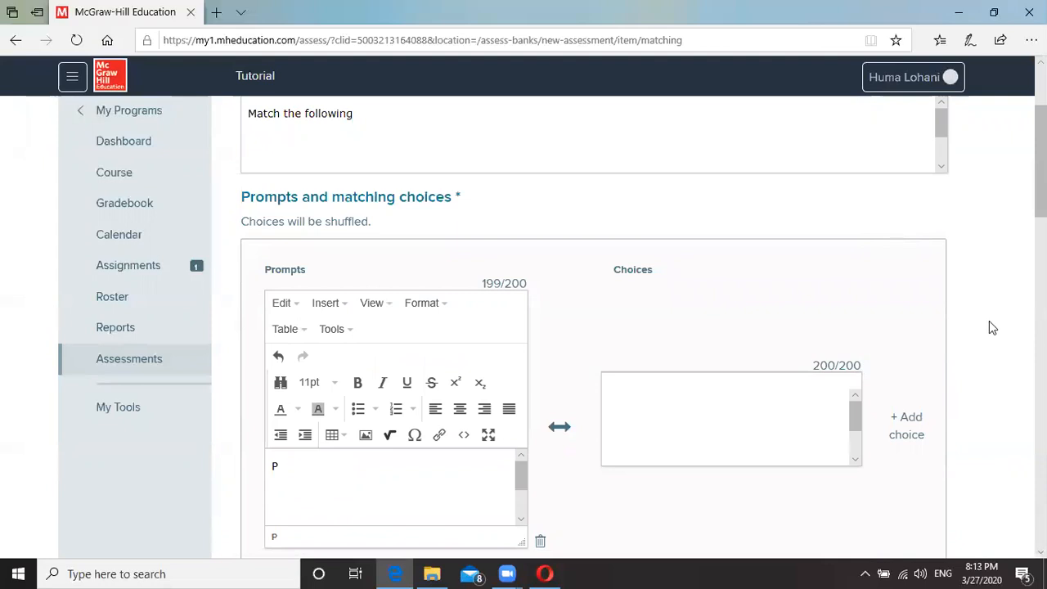
scroll(988, 324, down, 1)
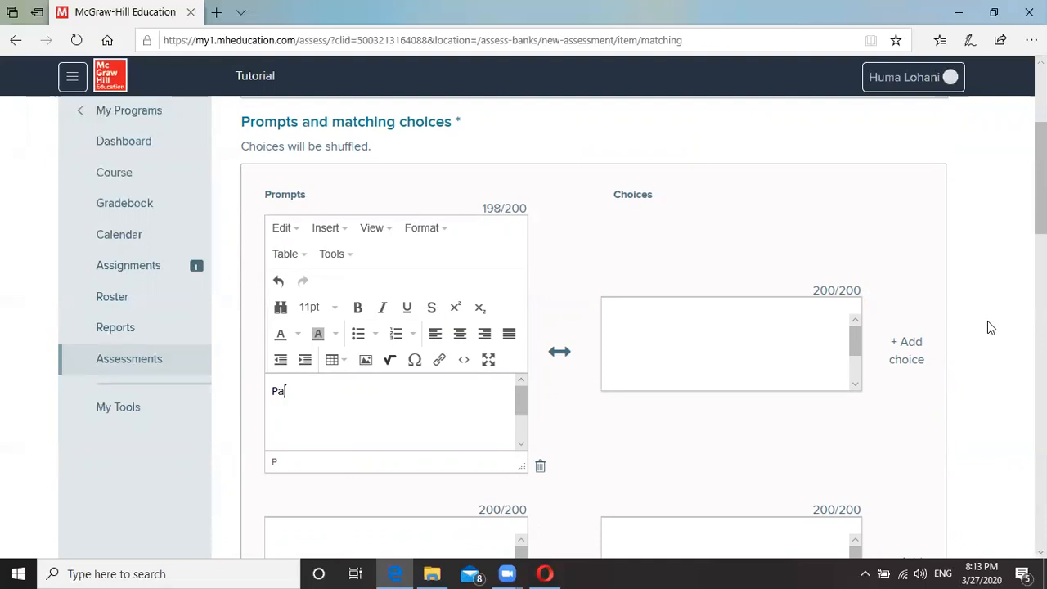
text(itism)
click(684, 357)
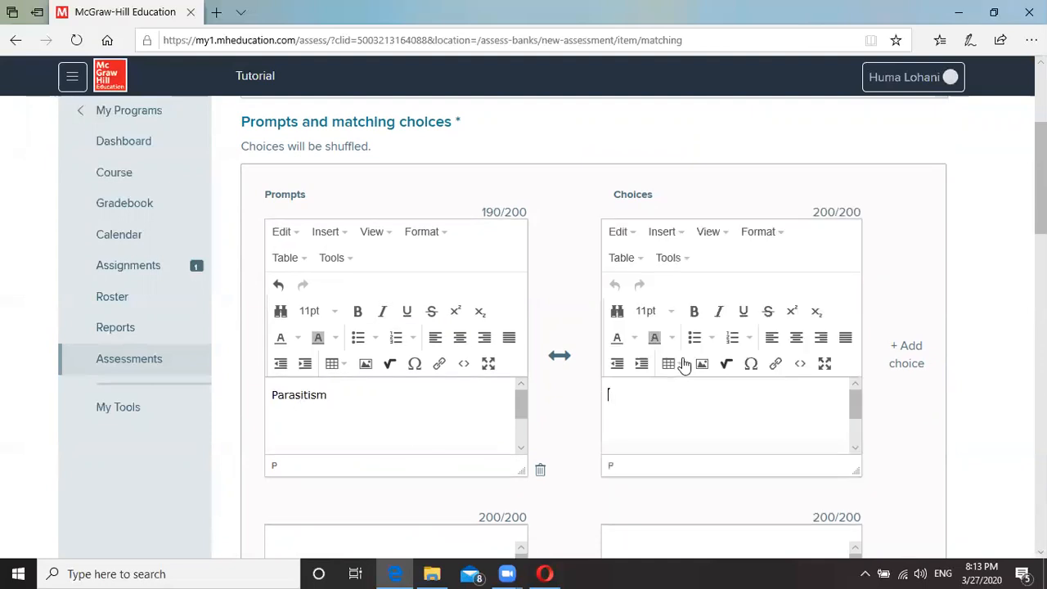
text(One benefitted one harm)
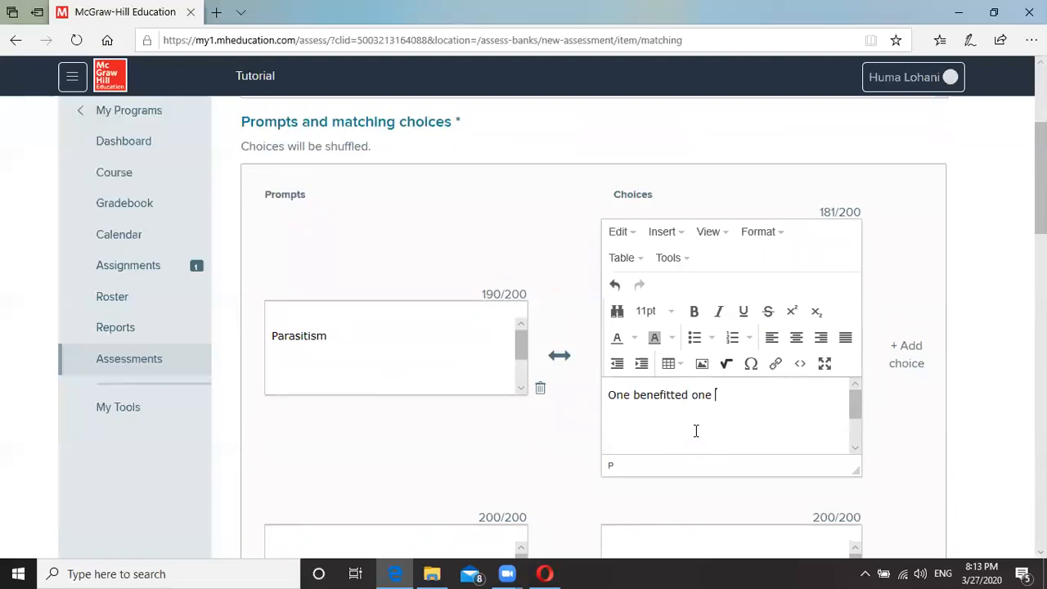
scroll(436, 454, down, 3)
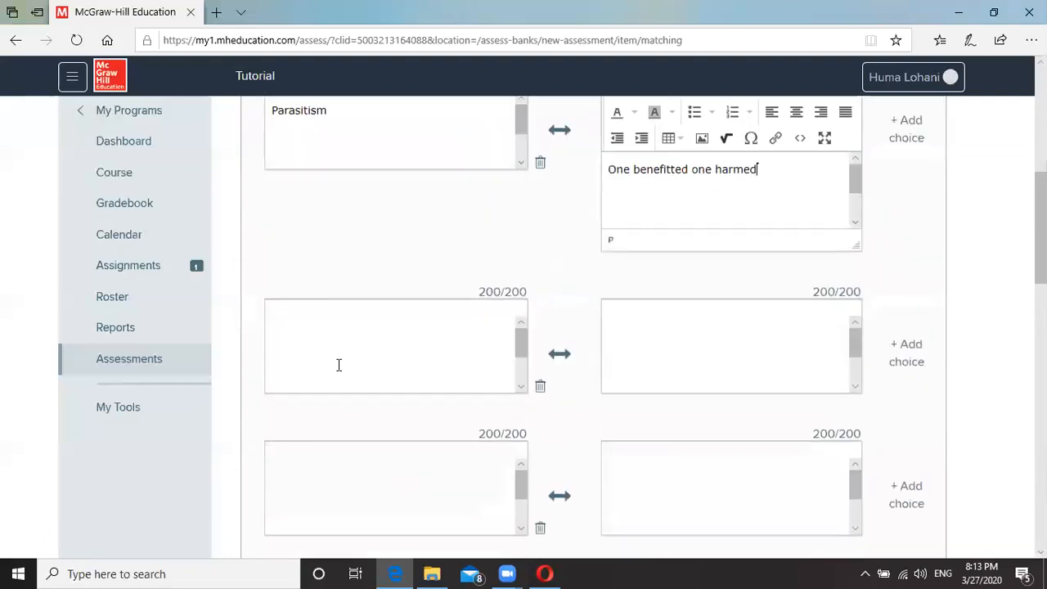
Pair the Mutualism prompt with the choice 'Both benefitted'.
click(333, 345)
text(Mutualism)
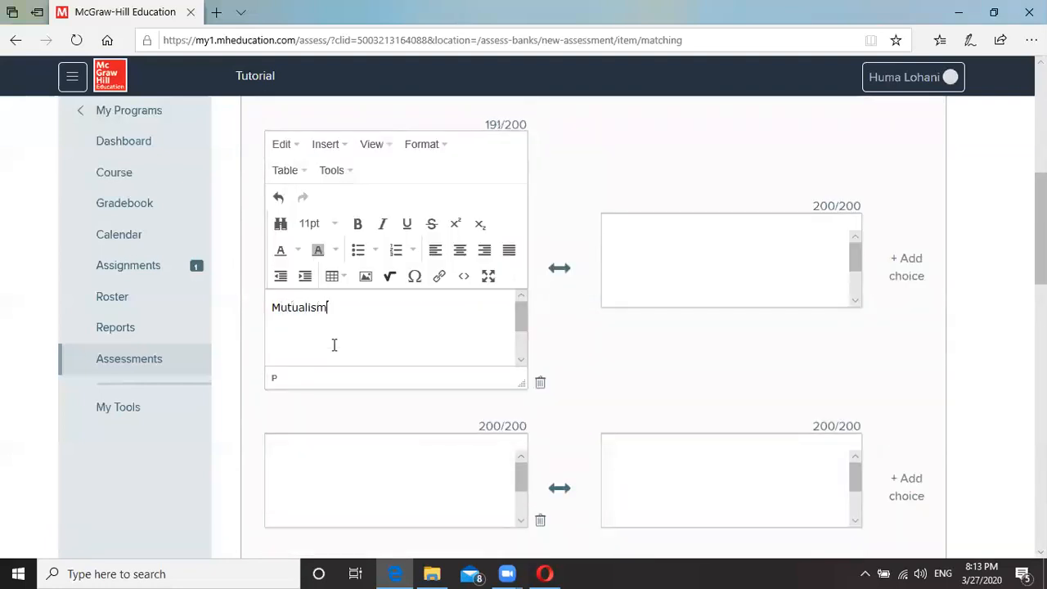
click(646, 277)
text(Both benefitted)
Add the Commensalism prompt and correct its choice to one benefitted, one neutral.
click(304, 483)
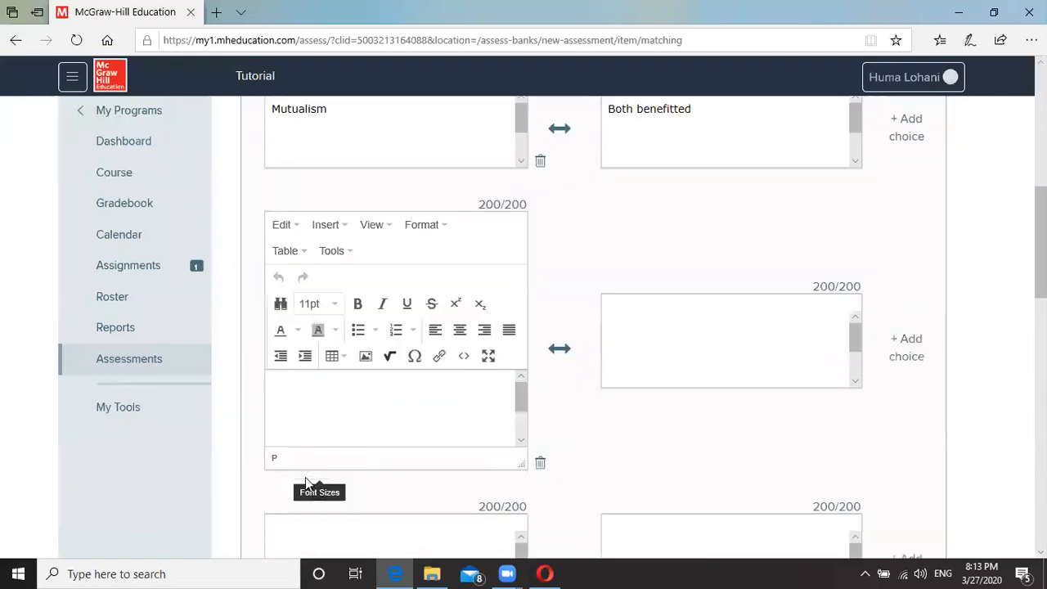
text(Commensalism)
click(701, 354)
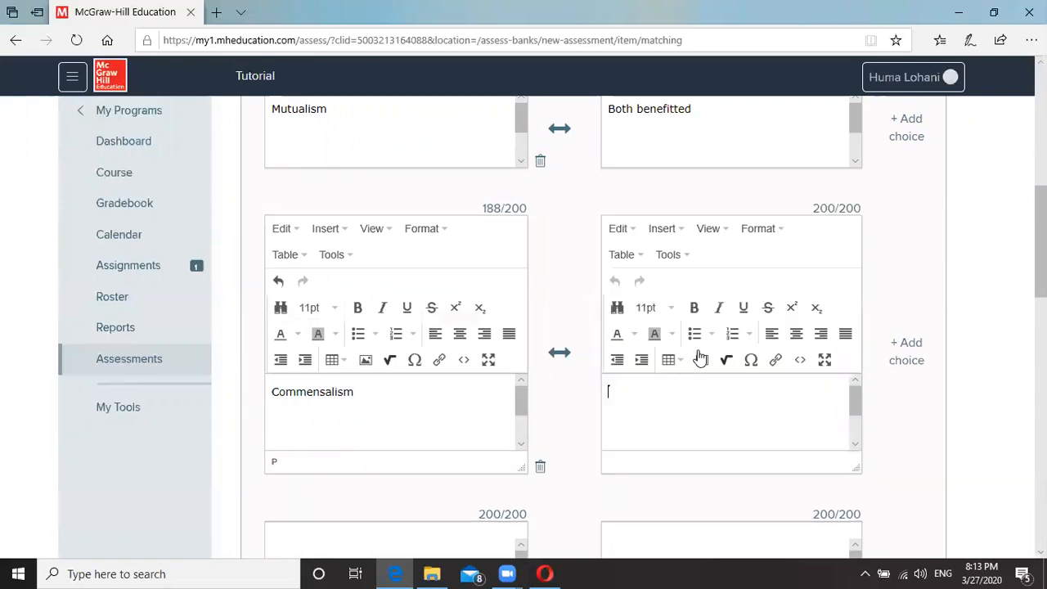
text(One bene)
text(fitted)
click(685, 413)
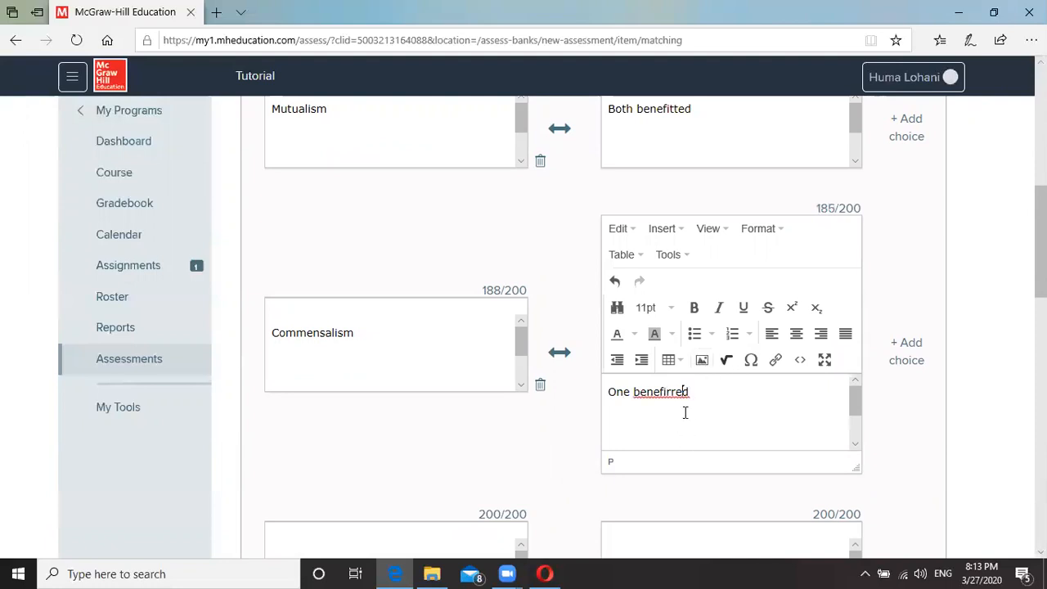
key(BackSpace)
key(BackSpace)
key(BackSpace)
key(BackSpace)
key(BackSpace)
text(tted one harme)
key(BackSpace)
key(BackSpace)
key(BackSpace)
key(BackSpace)
text(neutra)
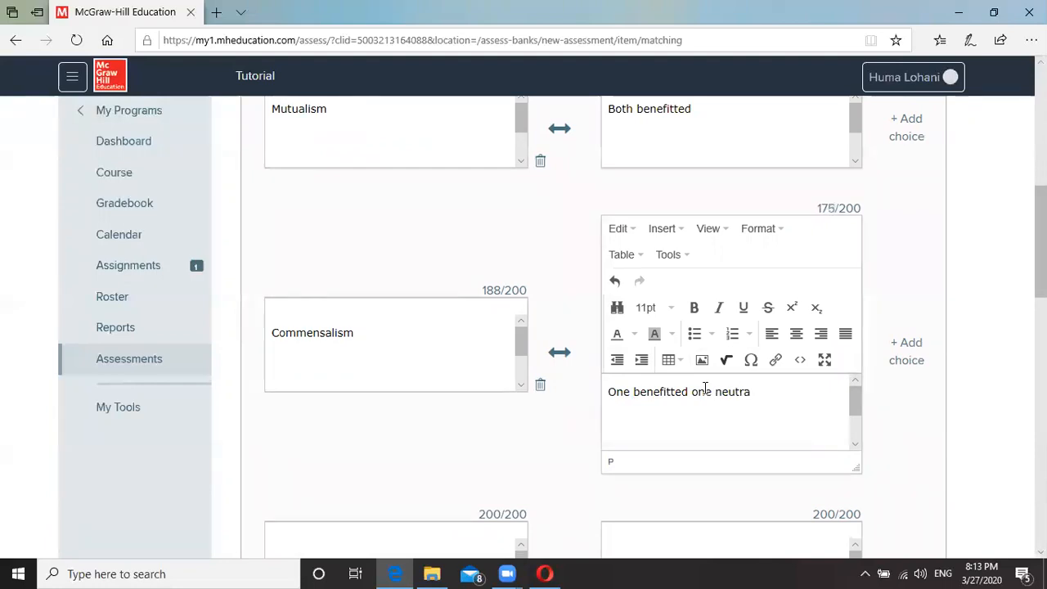
scroll(632, 343, up, 5)
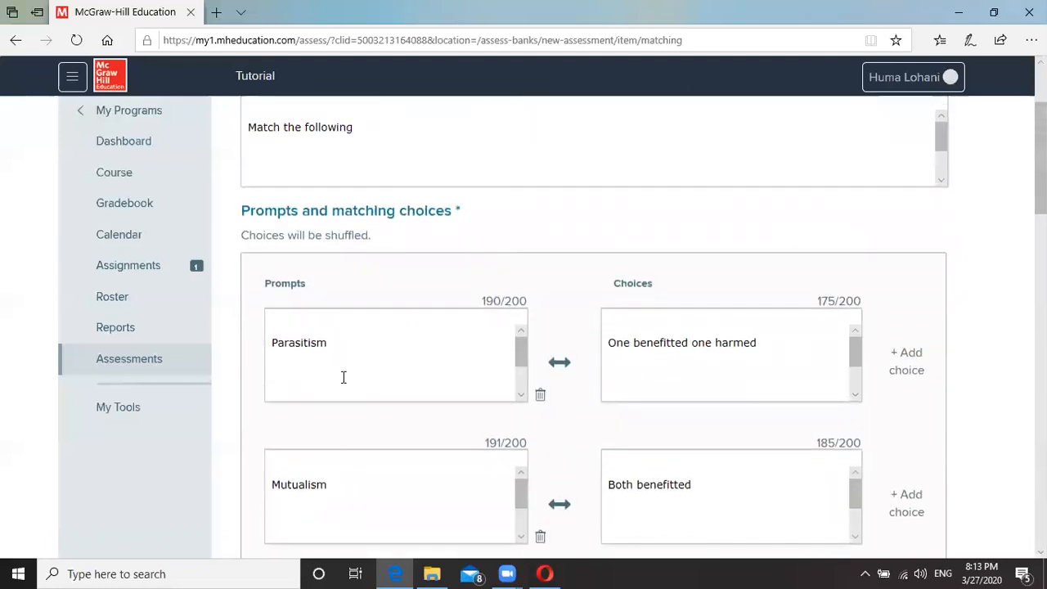
Add two distractors to the Matching question: 'Both harmed' and 'One harmed one neutral'.
scroll(344, 377, down, 1)
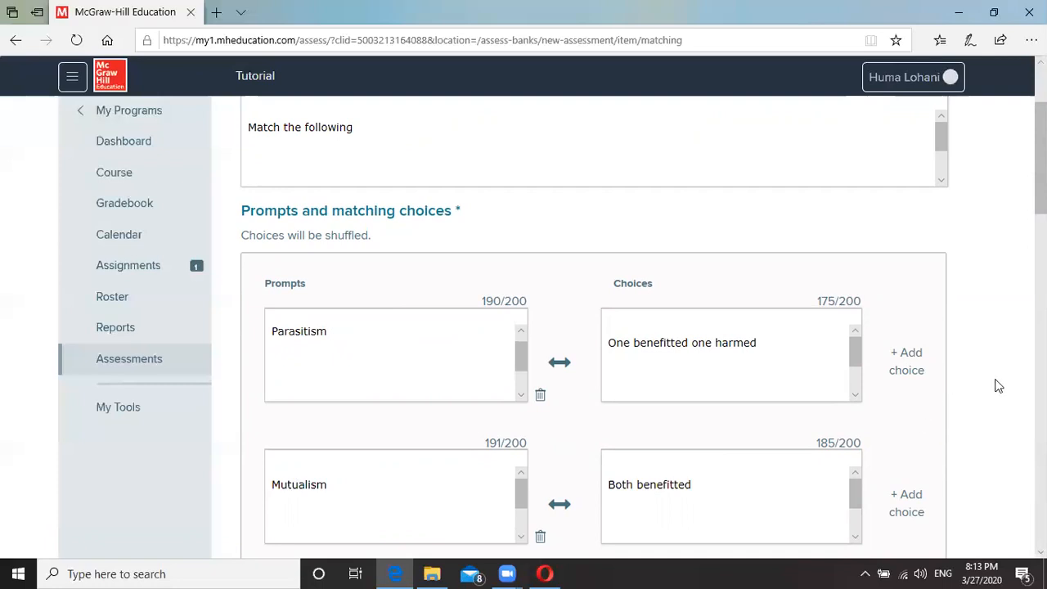
scroll(997, 386, down, 1)
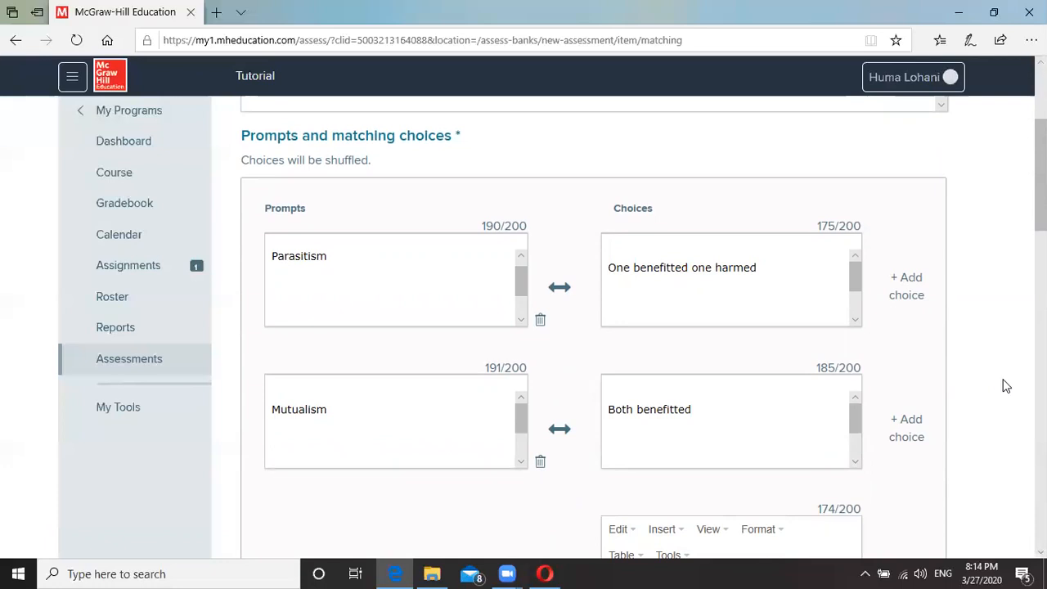
scroll(1006, 386, down, 7)
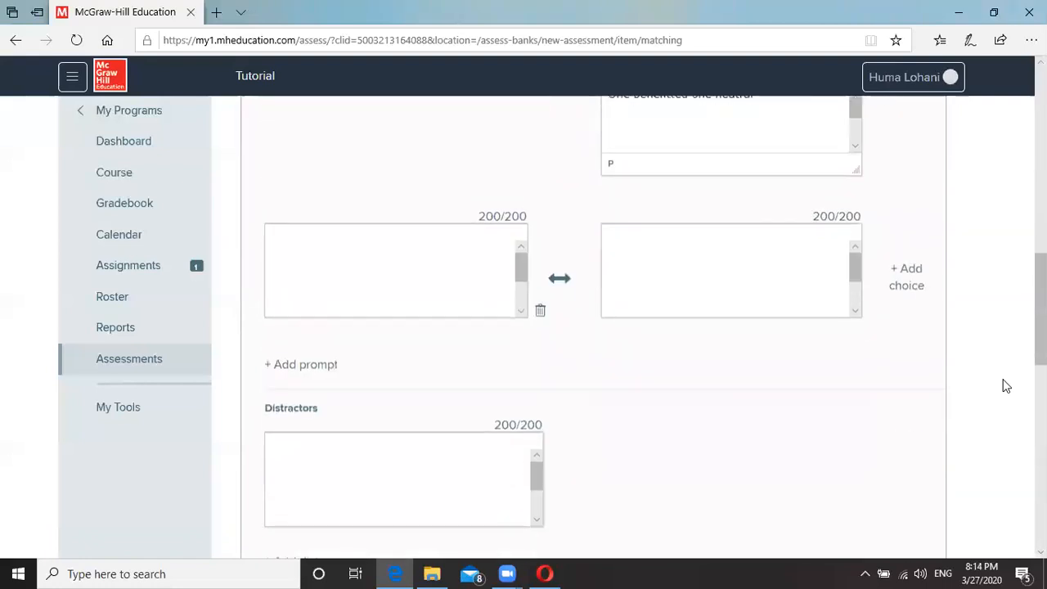
scroll(1006, 386, down, 3)
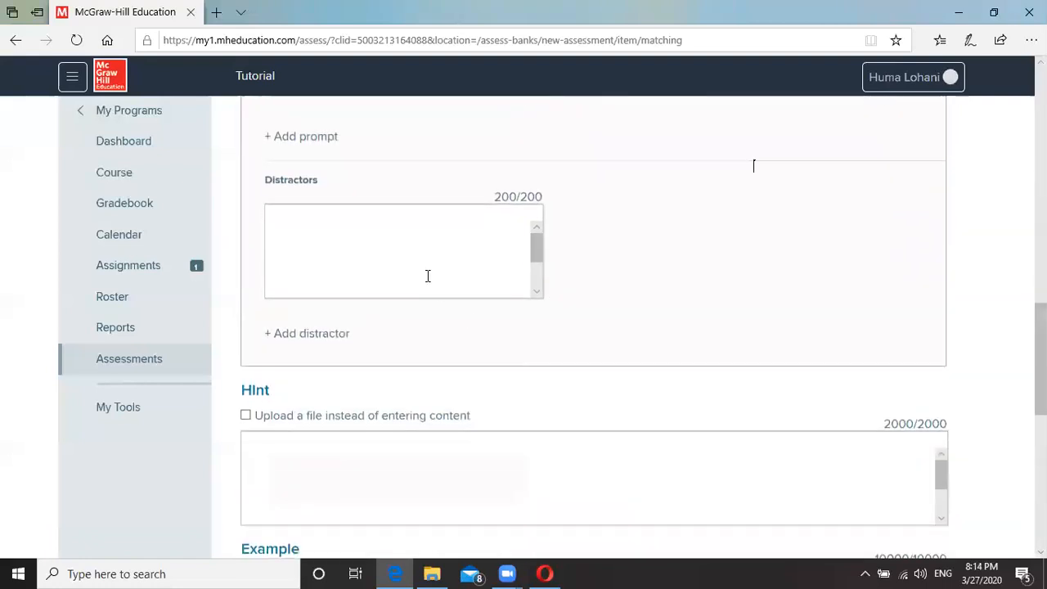
click(296, 233)
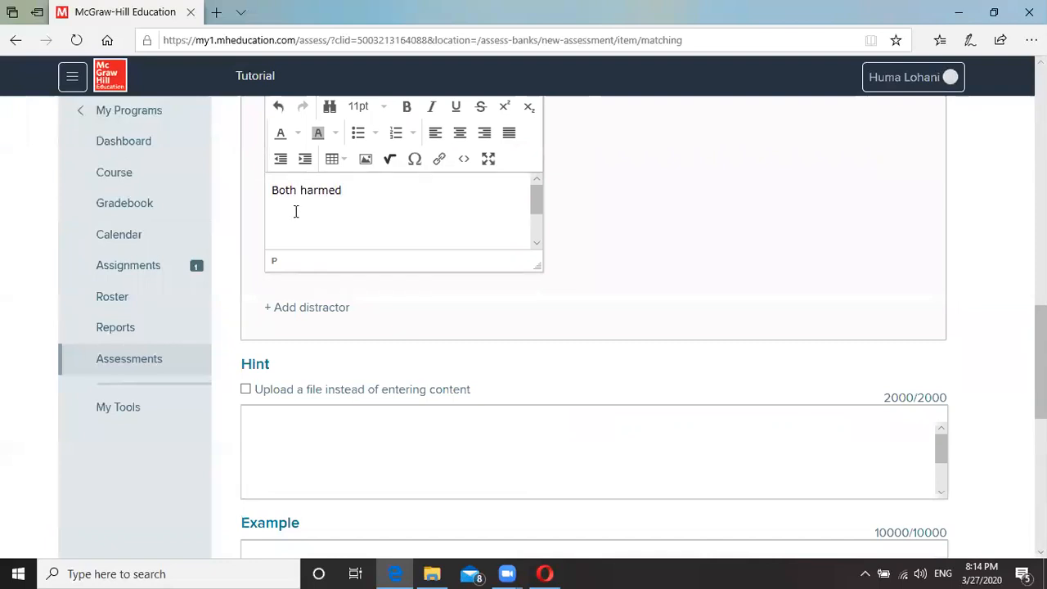
click(308, 309)
click(354, 204)
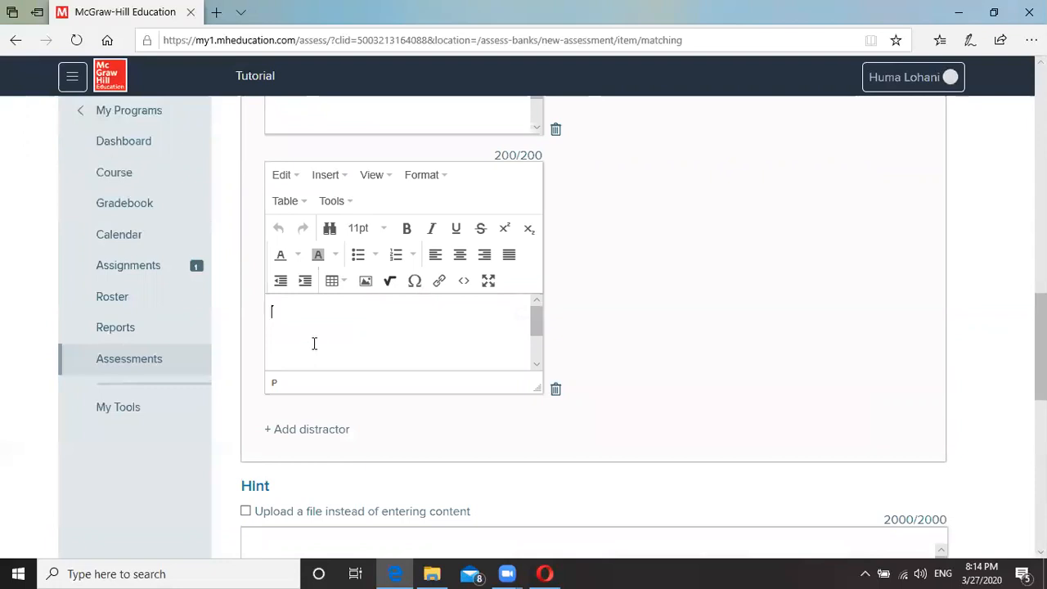
text(One harm)
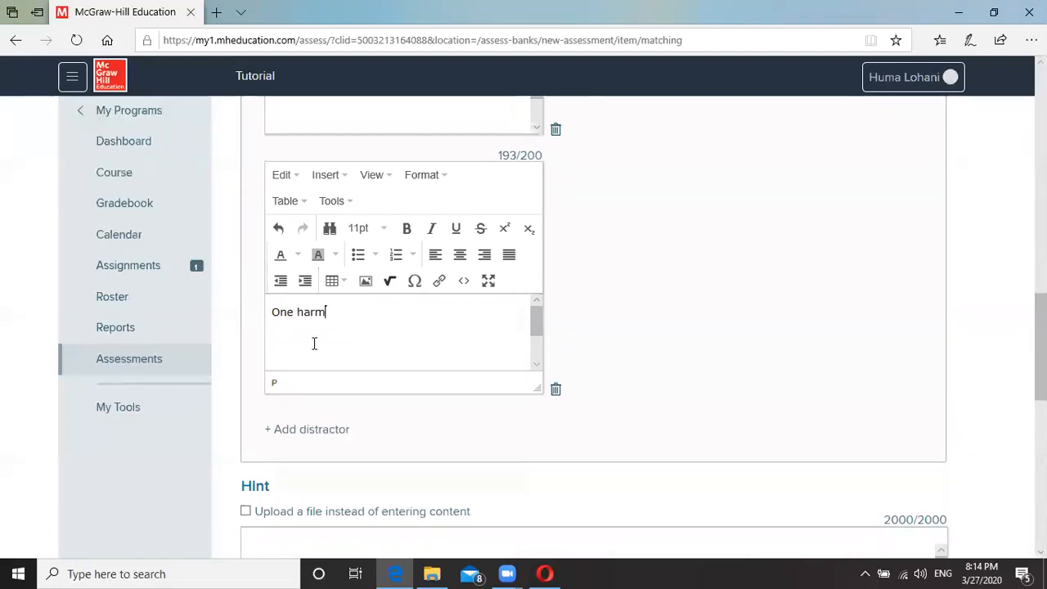
text(ed one neutral)
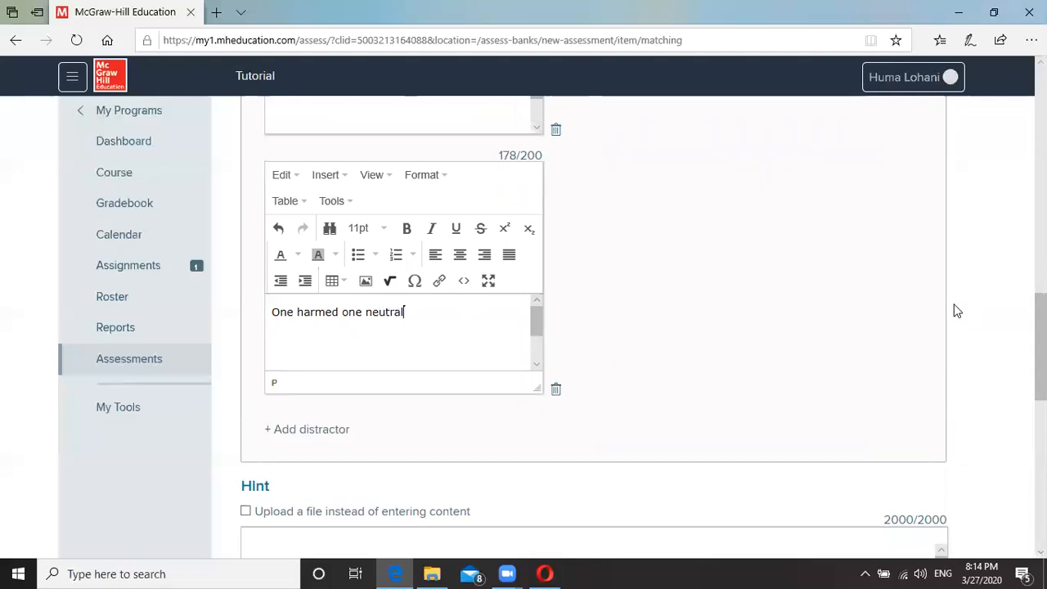
Set the Matching question's Points value to 3.
scroll(987, 280, down, 3)
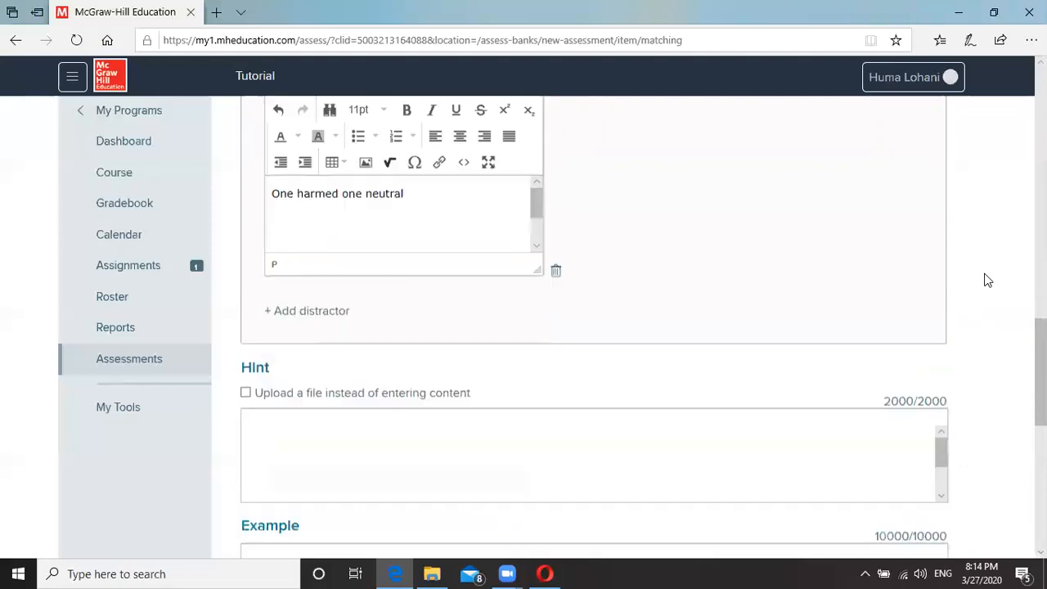
scroll(987, 280, up, 1)
scroll(987, 279, down, 2)
scroll(725, 343, down, 1)
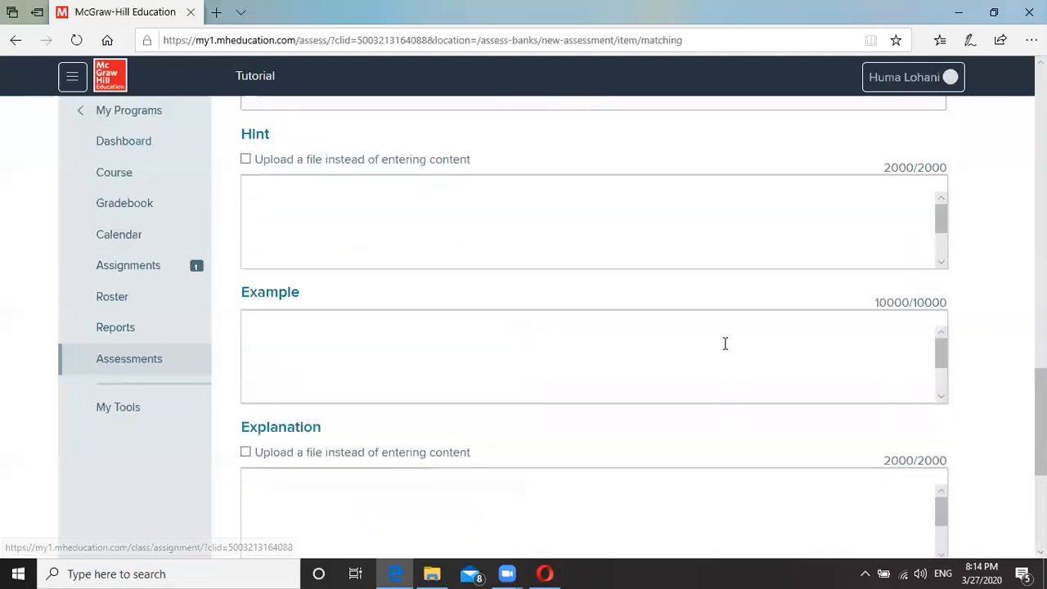
scroll(963, 384, down, 5)
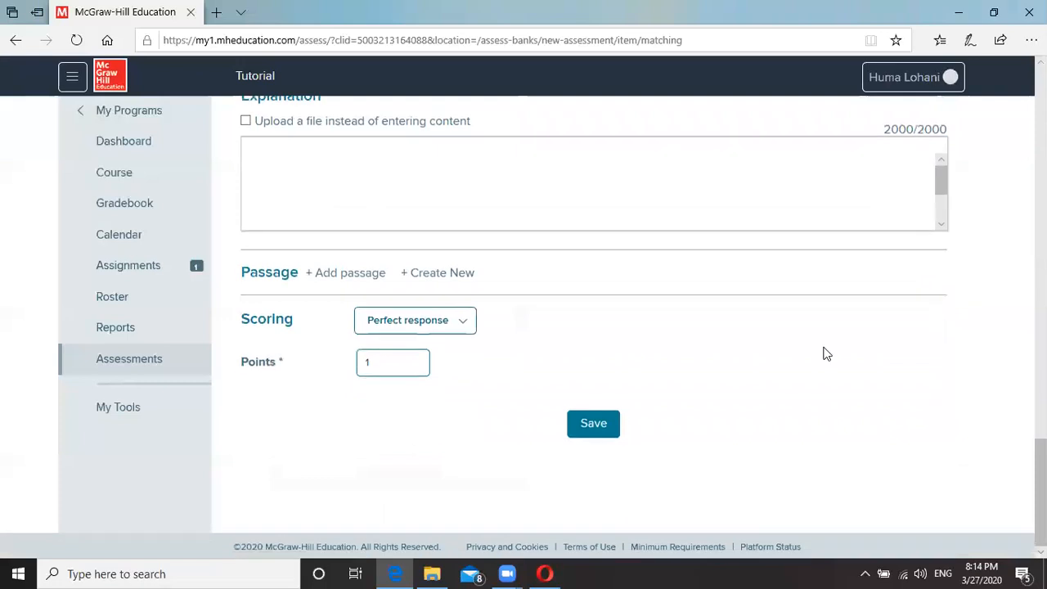
click(373, 358)
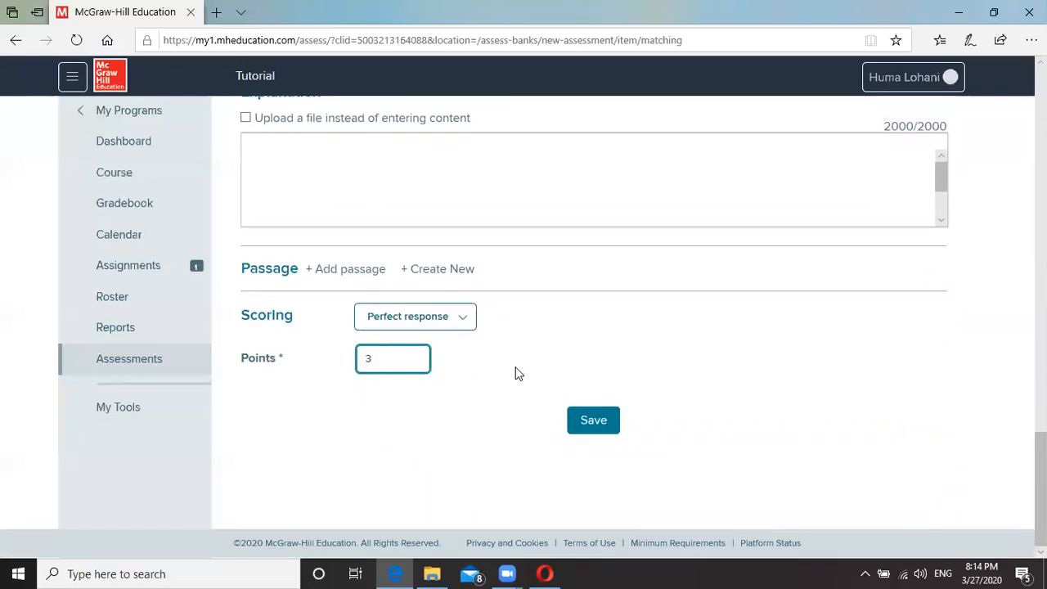
Save the 3-point Matching item as question 5 and bring up its options menu.
click(596, 421)
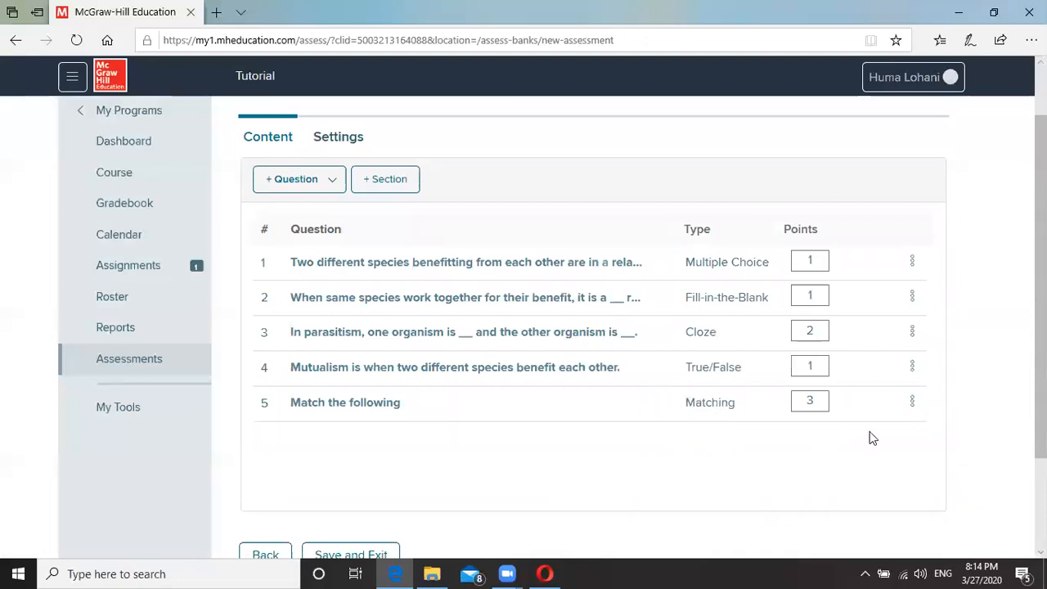
click(912, 405)
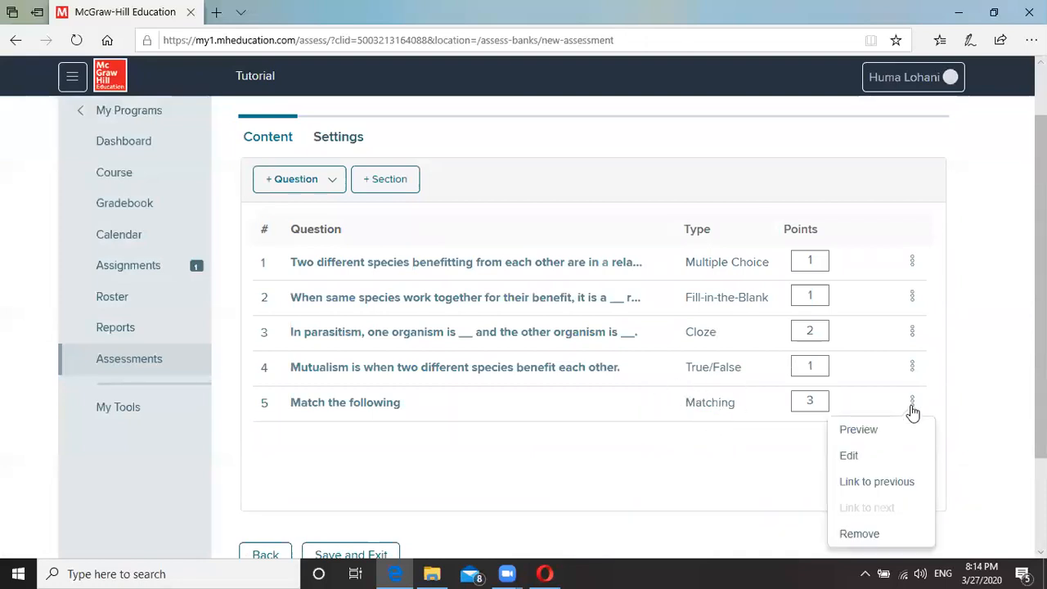
Preview question 5, match Parasitism, Mutualism and Commensalism to their answers, then close it.
click(860, 431)
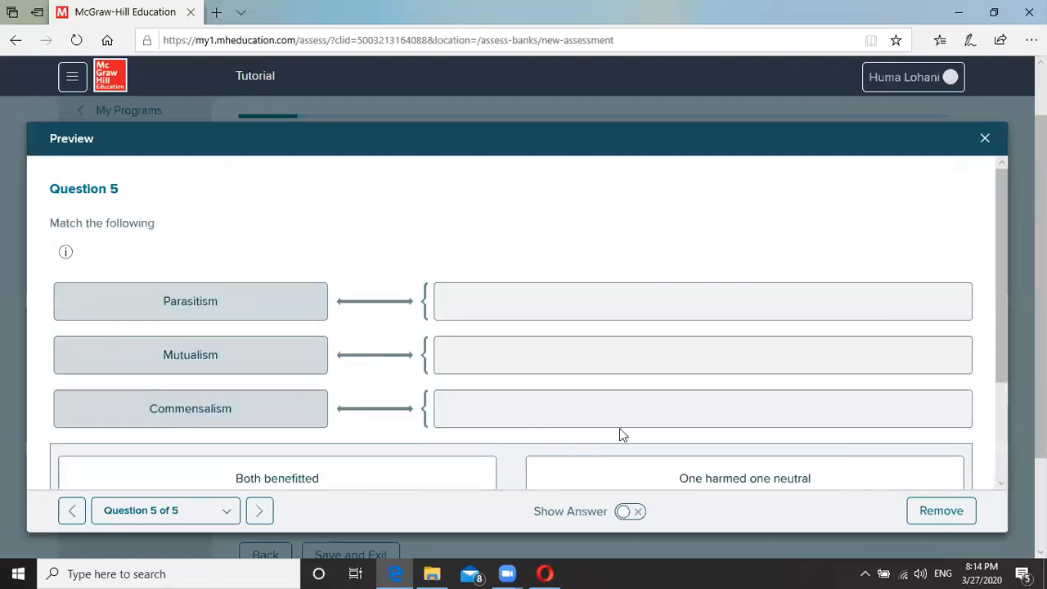
drag(1004, 322, 1019, 401)
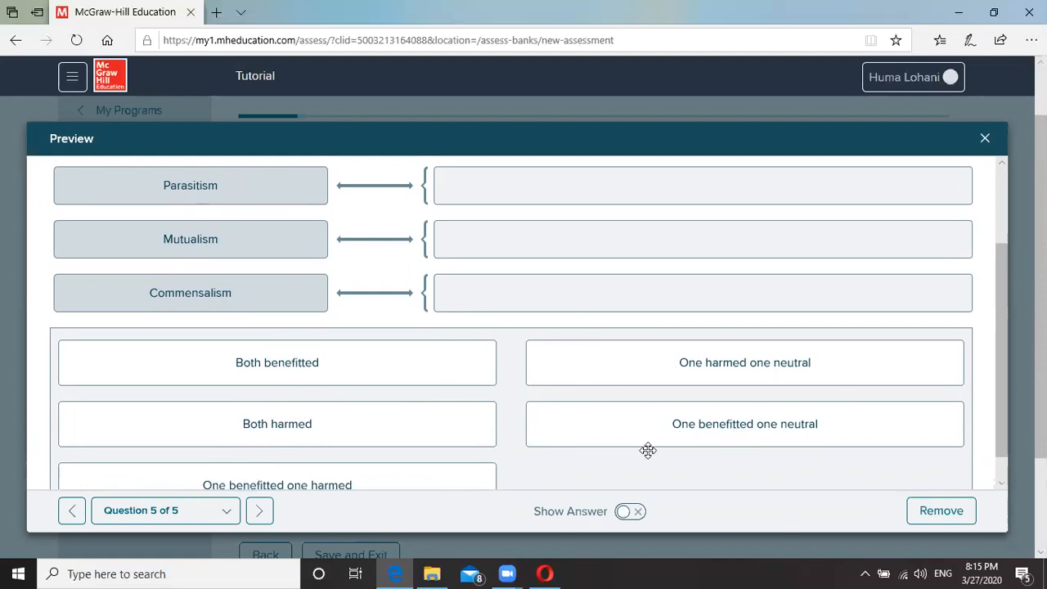
drag(400, 374, 728, 261)
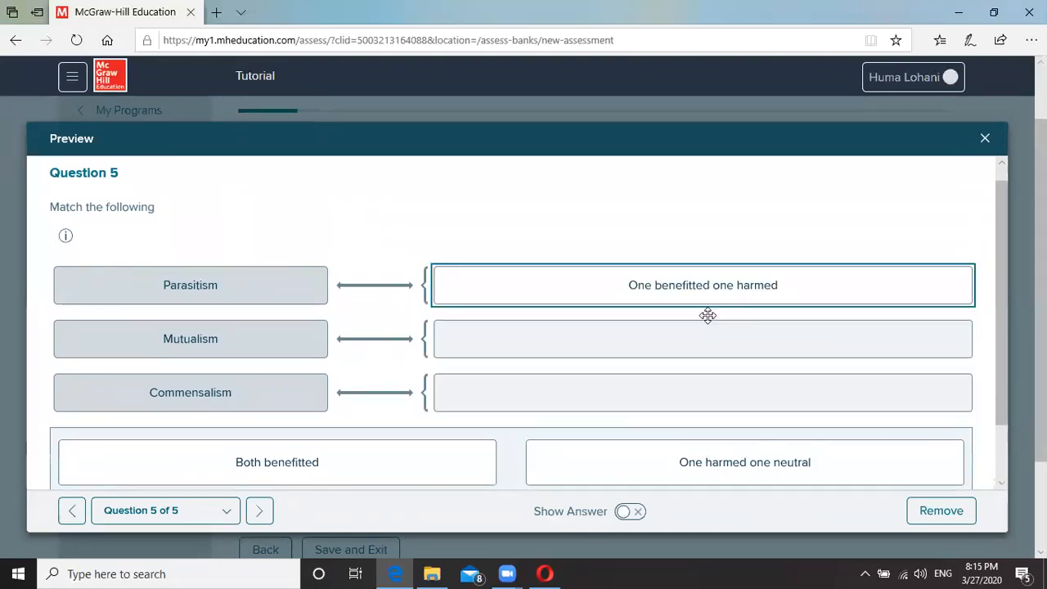
scroll(649, 331, down, 1)
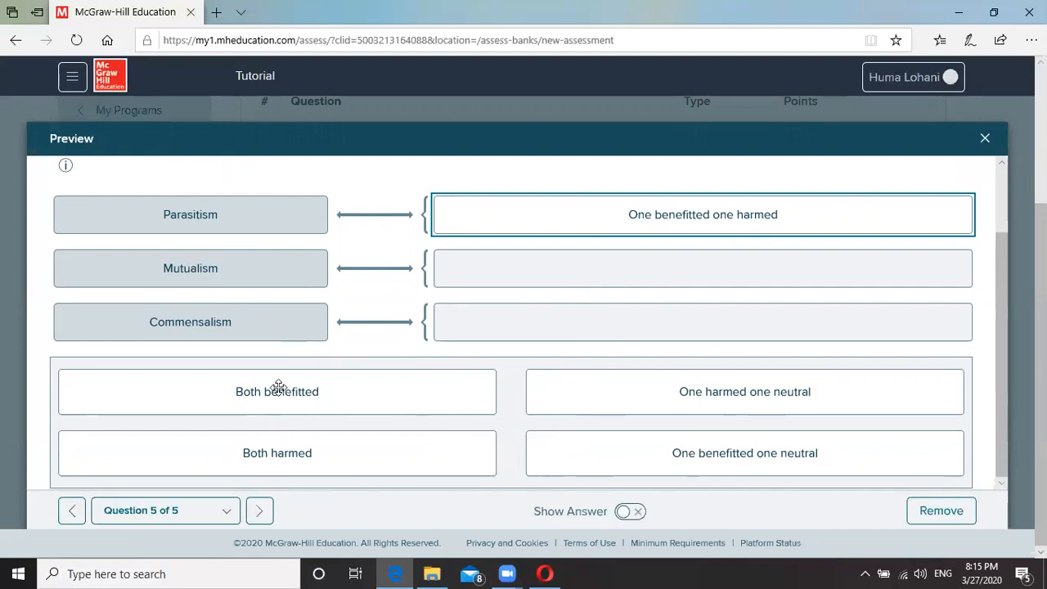
drag(555, 269, 553, 269)
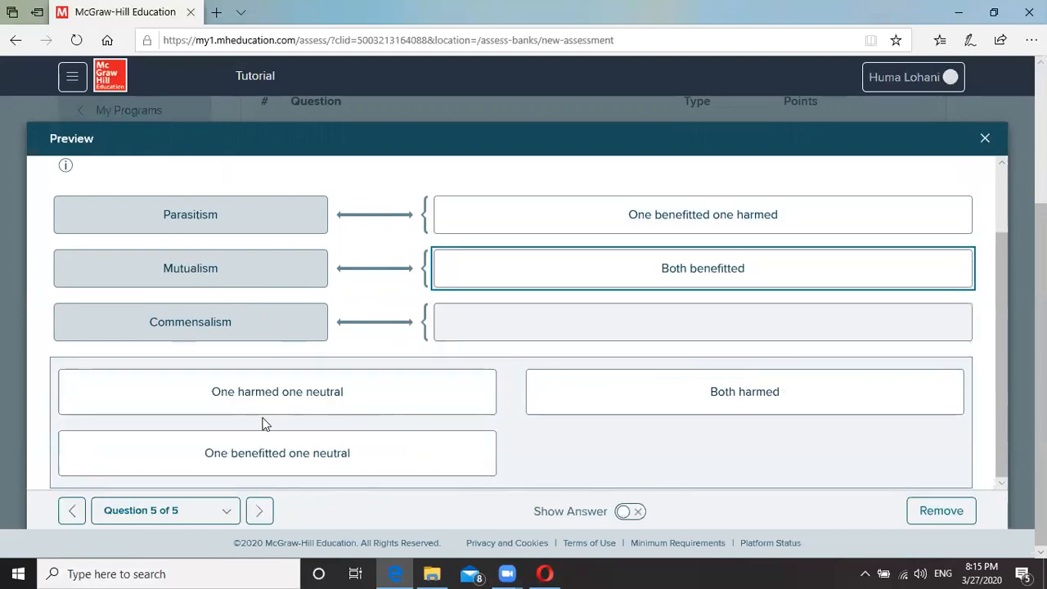
drag(570, 325, 582, 312)
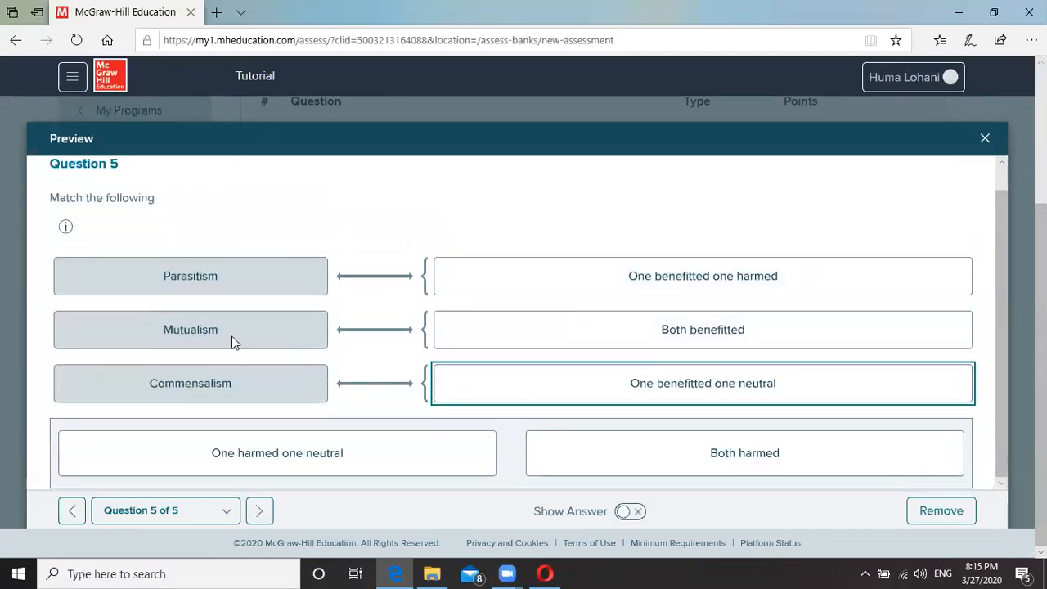
click(984, 141)
scroll(732, 344, up, 1)
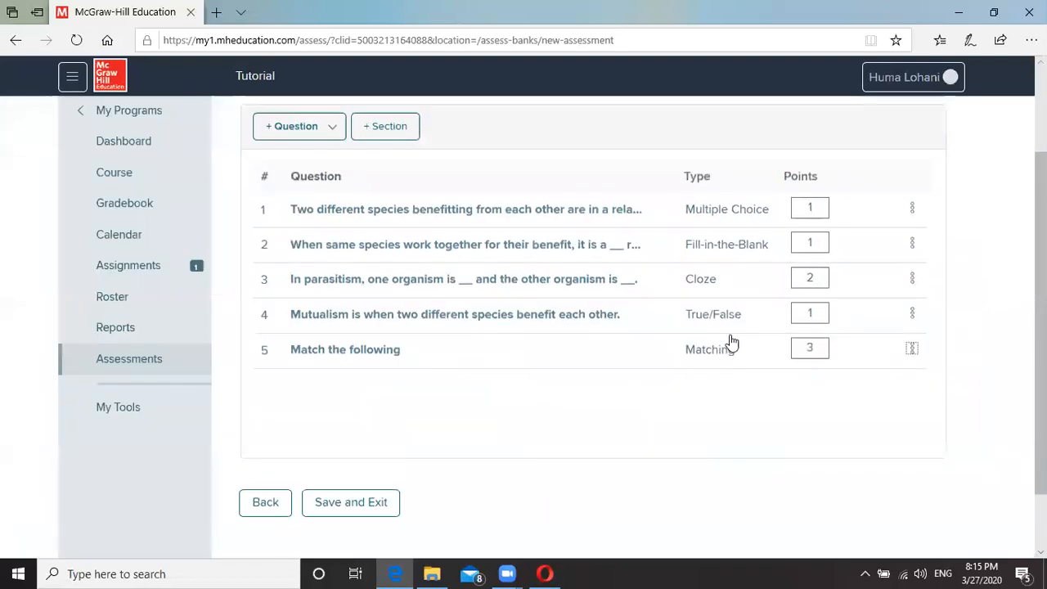
Create a sixth question and set its item type to Image Labeling.
click(302, 133)
click(293, 160)
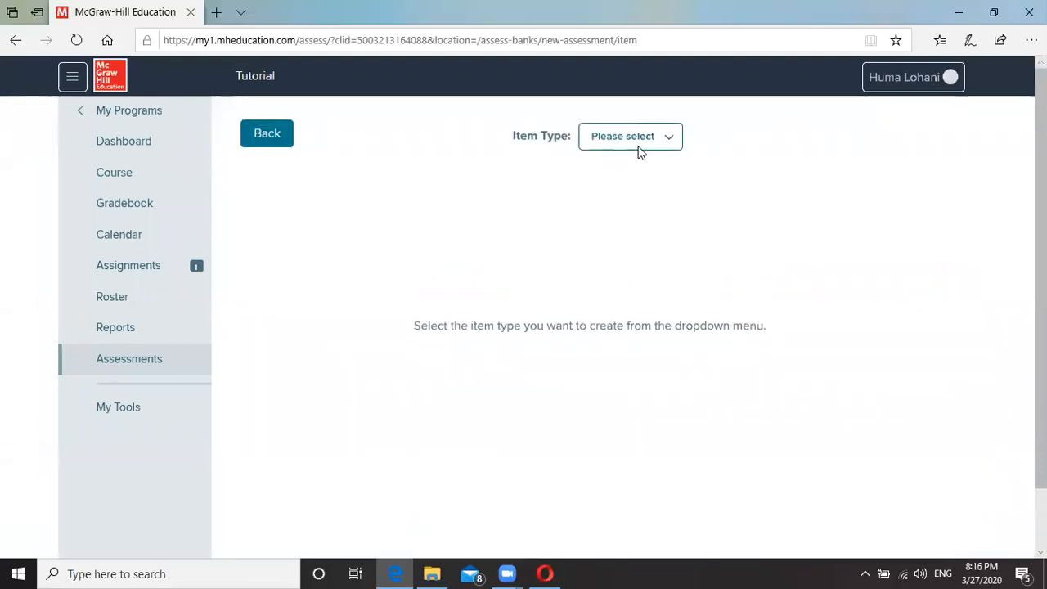
click(646, 139)
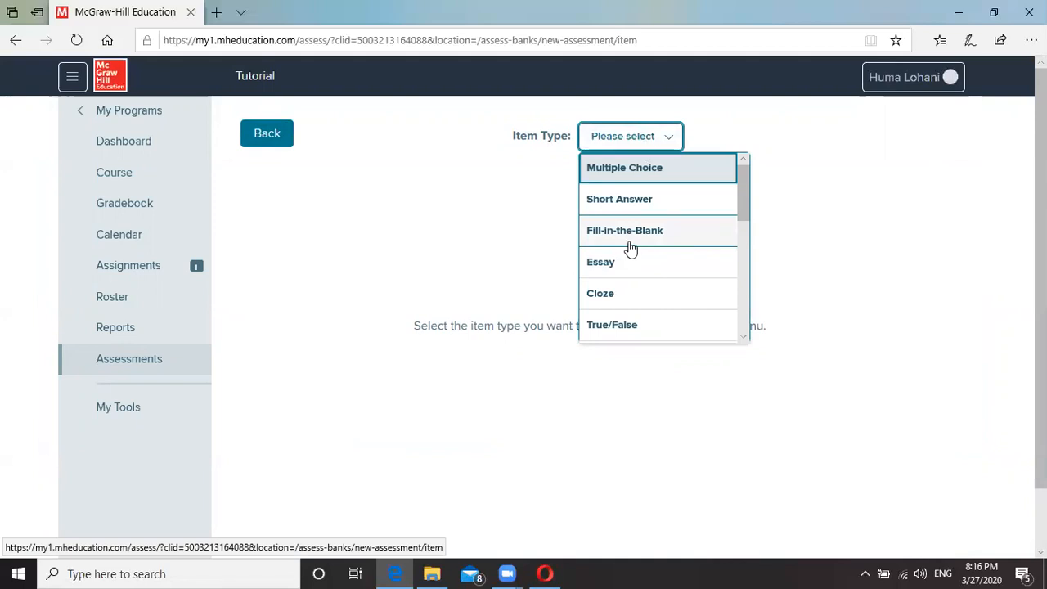
scroll(628, 249, down, 5)
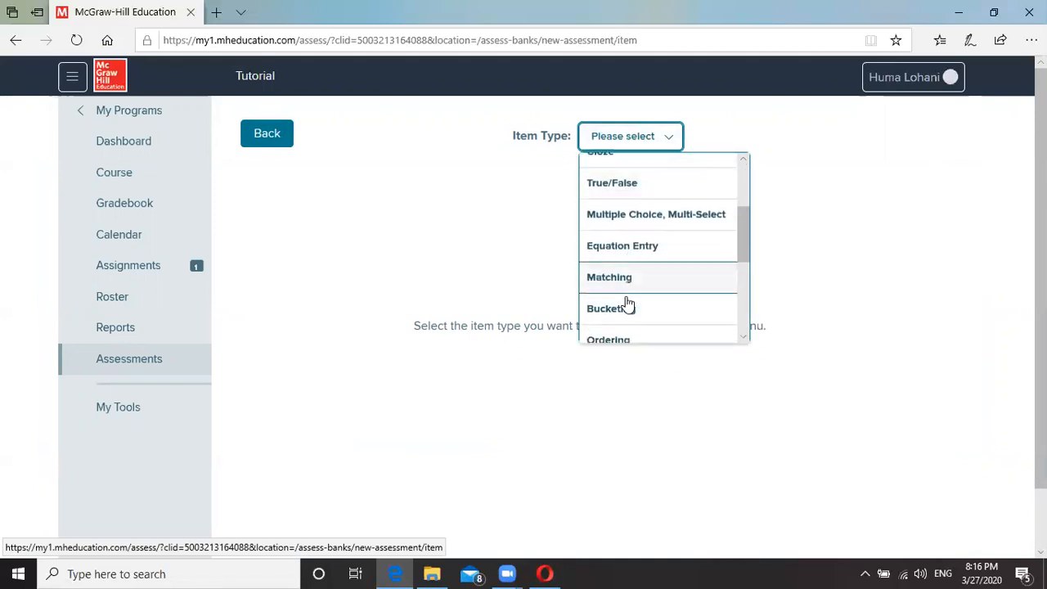
scroll(628, 304, down, 1)
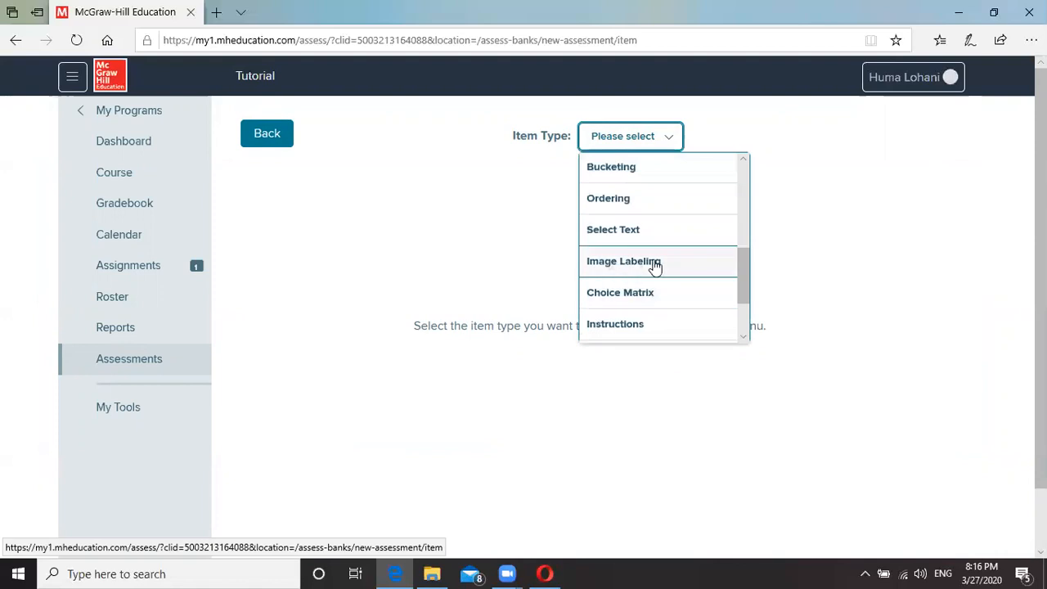
click(622, 262)
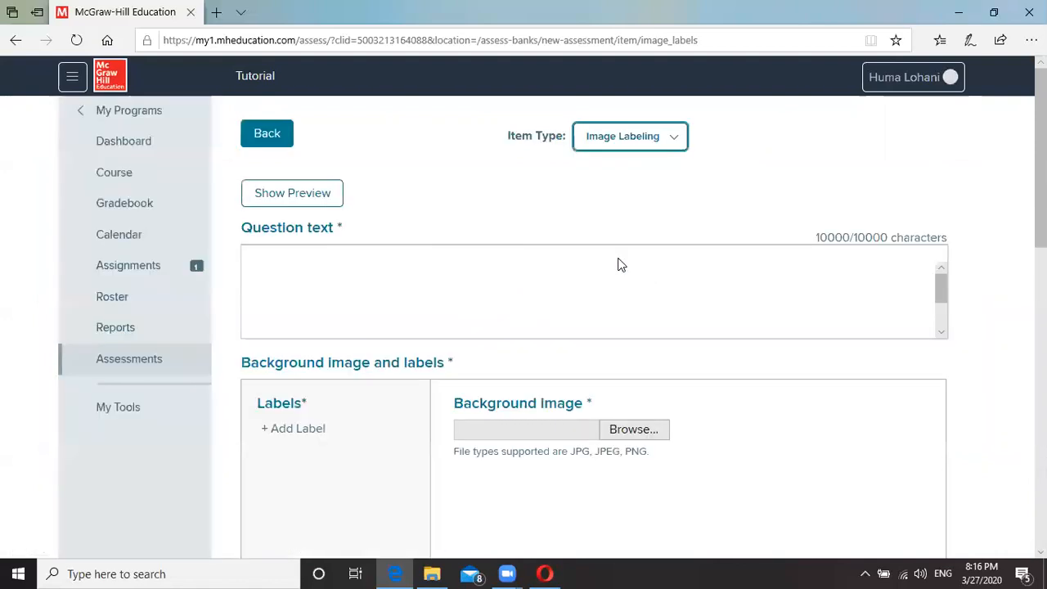
Enter the question text 'What type of relationship is in the image below?'.
click(315, 274)
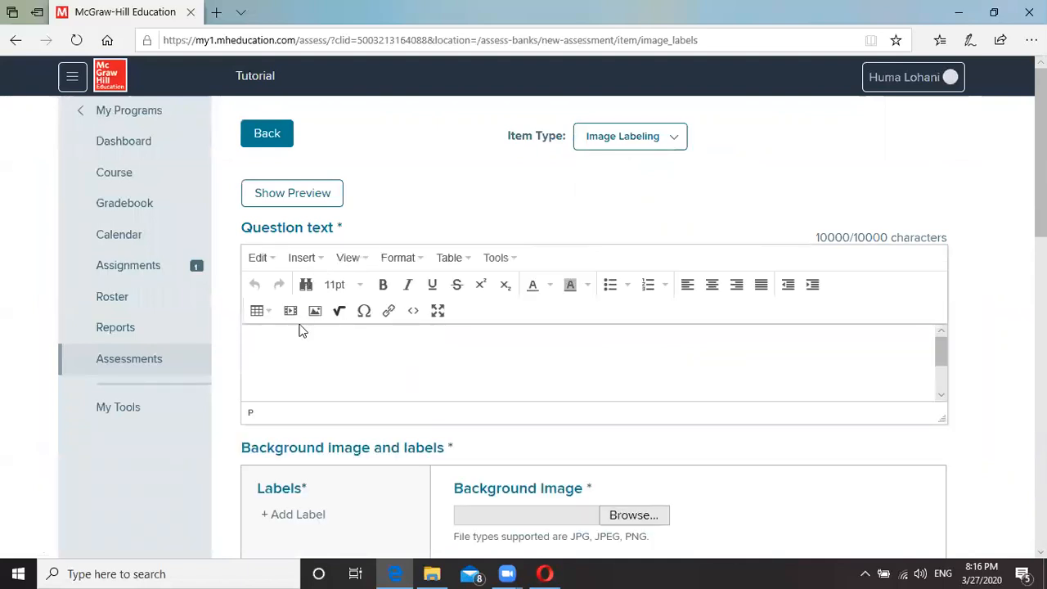
text(What type of re)
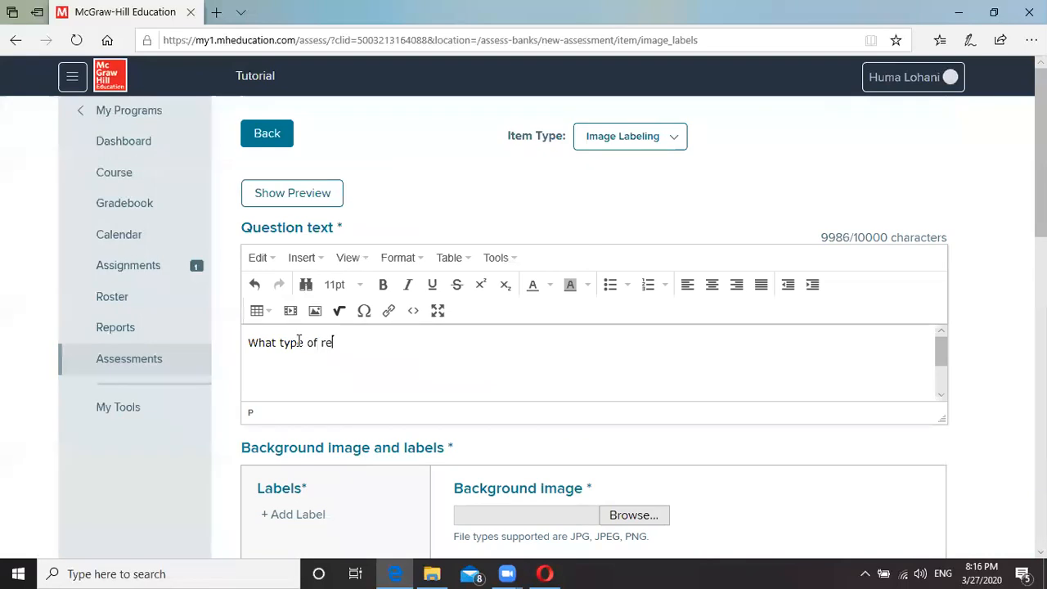
text(lationship )
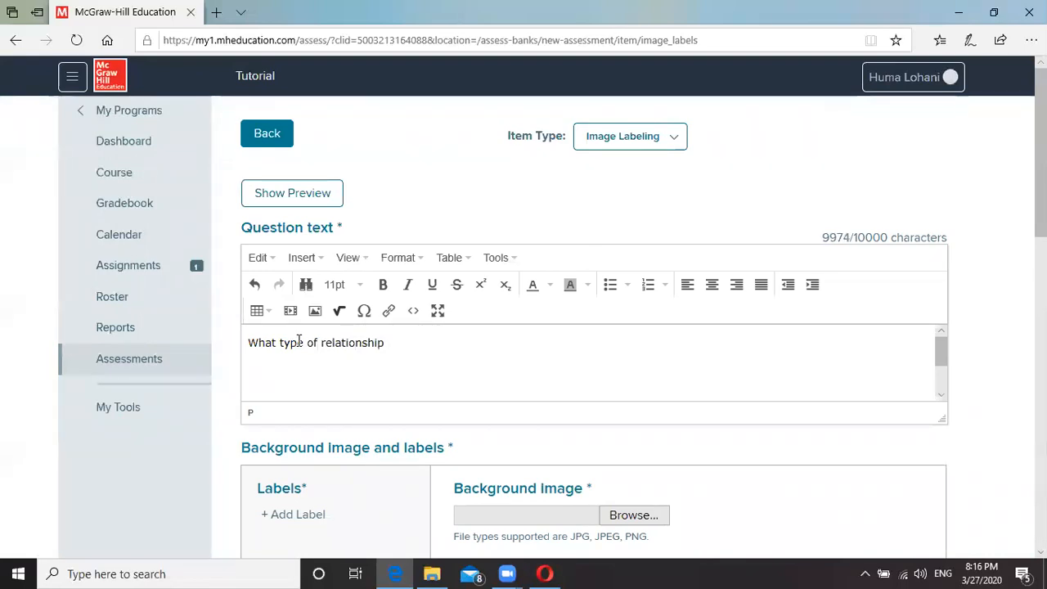
text(is in the image below)
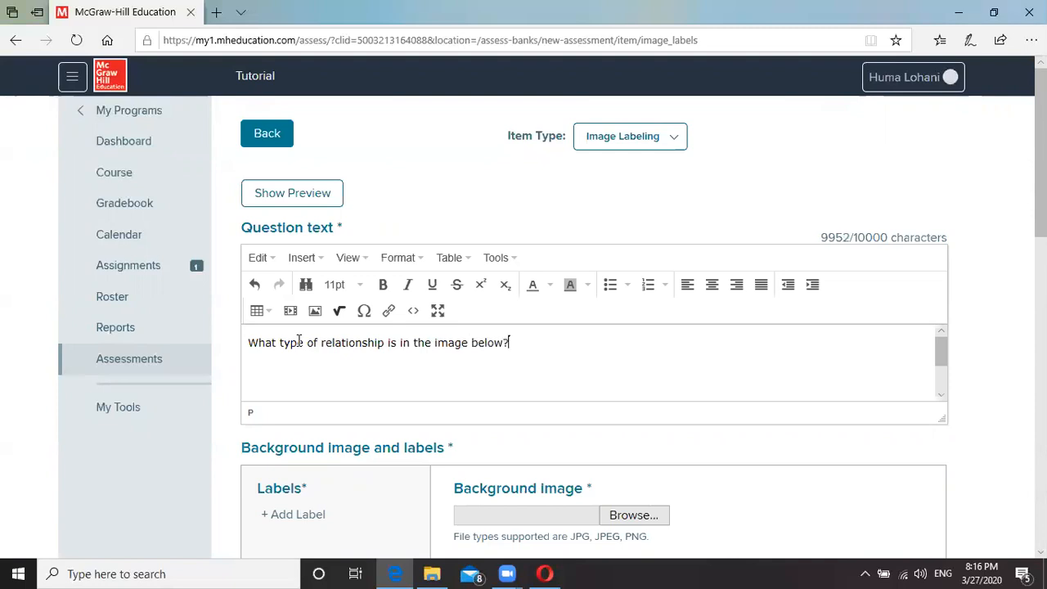
text(?)
scroll(800, 520, down, 1)
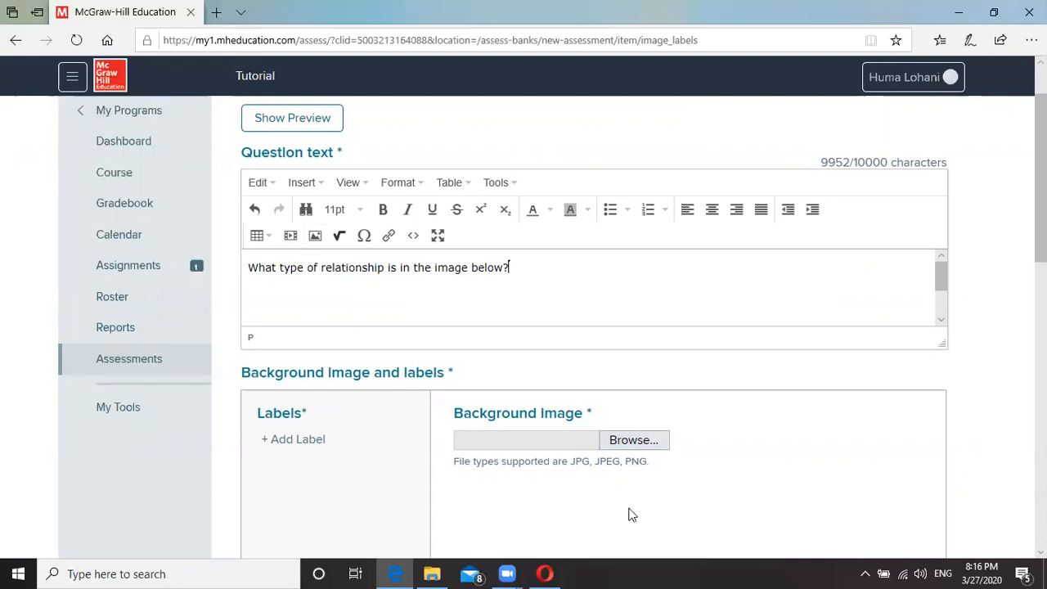
scroll(662, 495, down, 1)
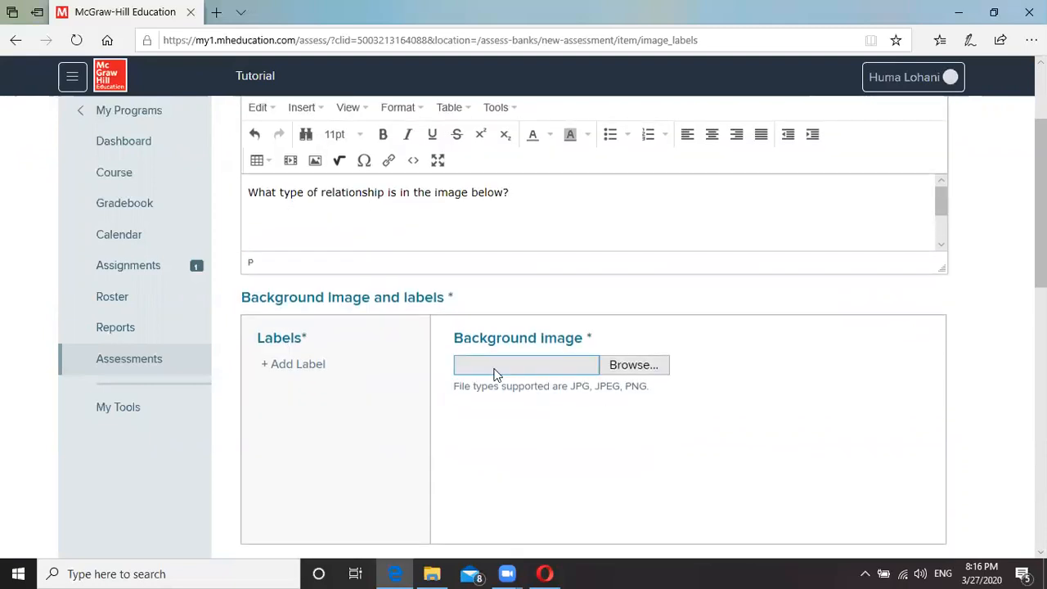
click(634, 365)
scroll(635, 365, down, 1)
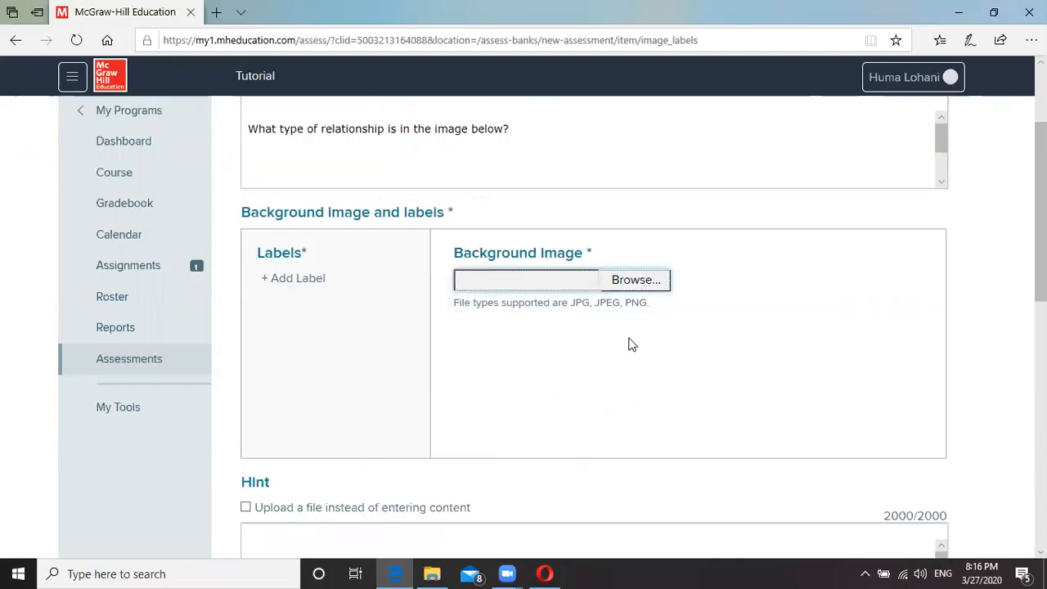
Upload honey-bee-on-chamomile-flower.jpg as the question's background image.
click(633, 285)
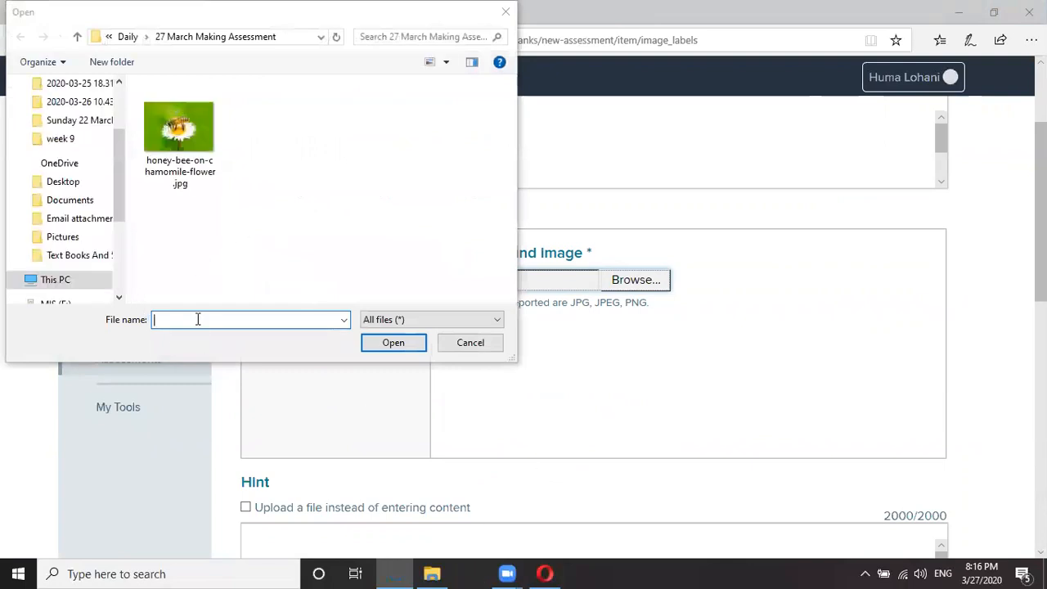
click(179, 133)
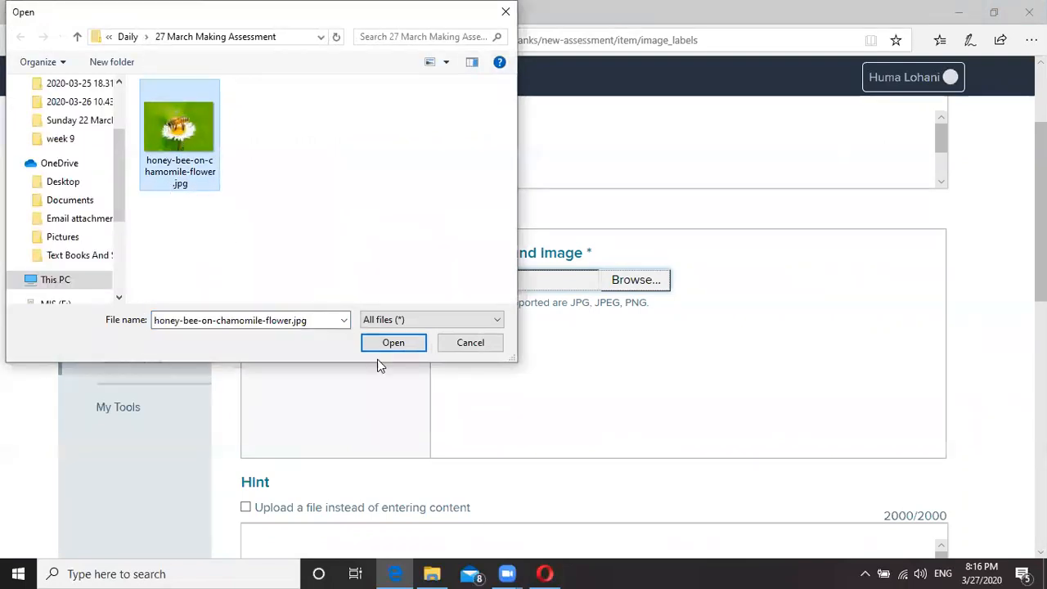
click(402, 342)
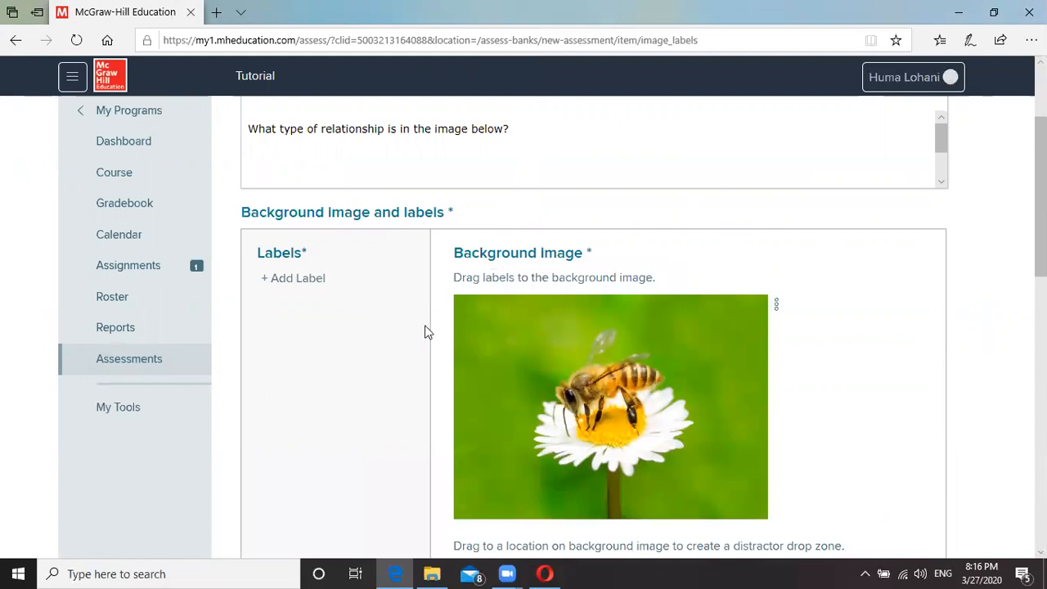
scroll(1017, 326, down, 1)
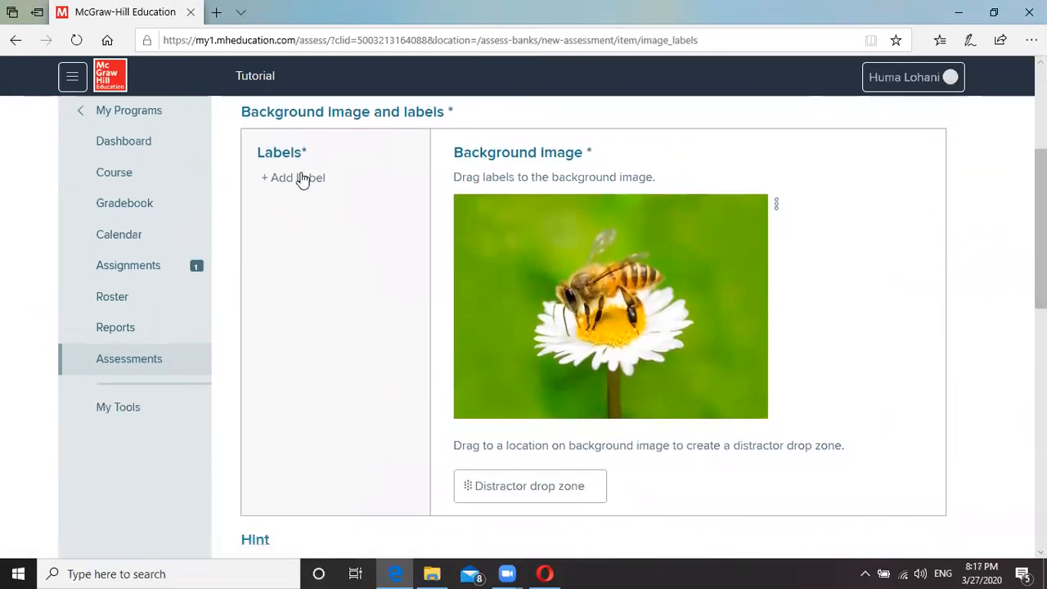
click(301, 178)
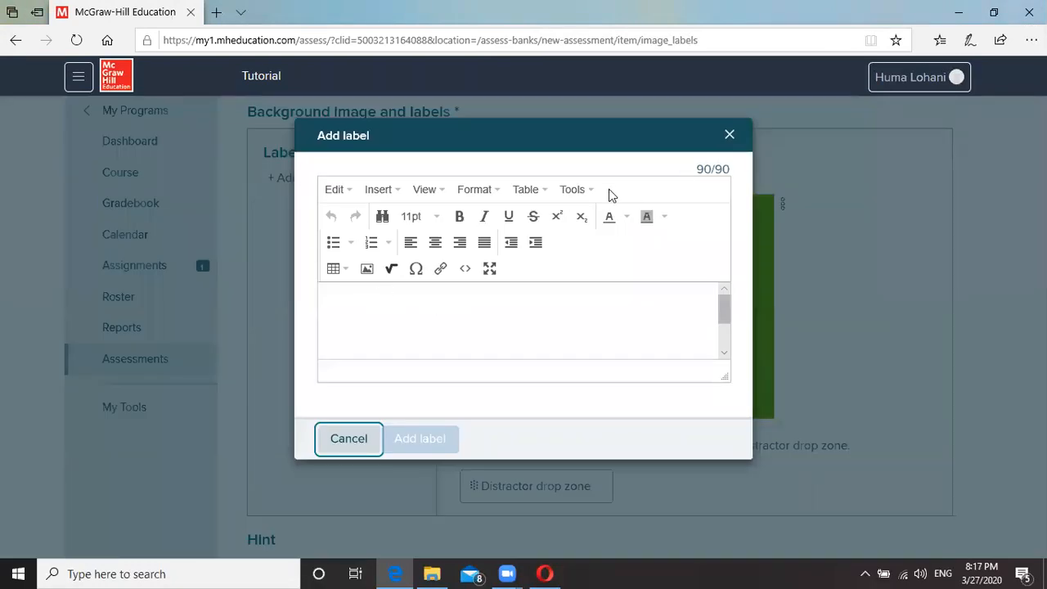
Add labels Parasitism, Mutualism and Commensalism, placing Mutualism on the bee image as correct.
click(401, 295)
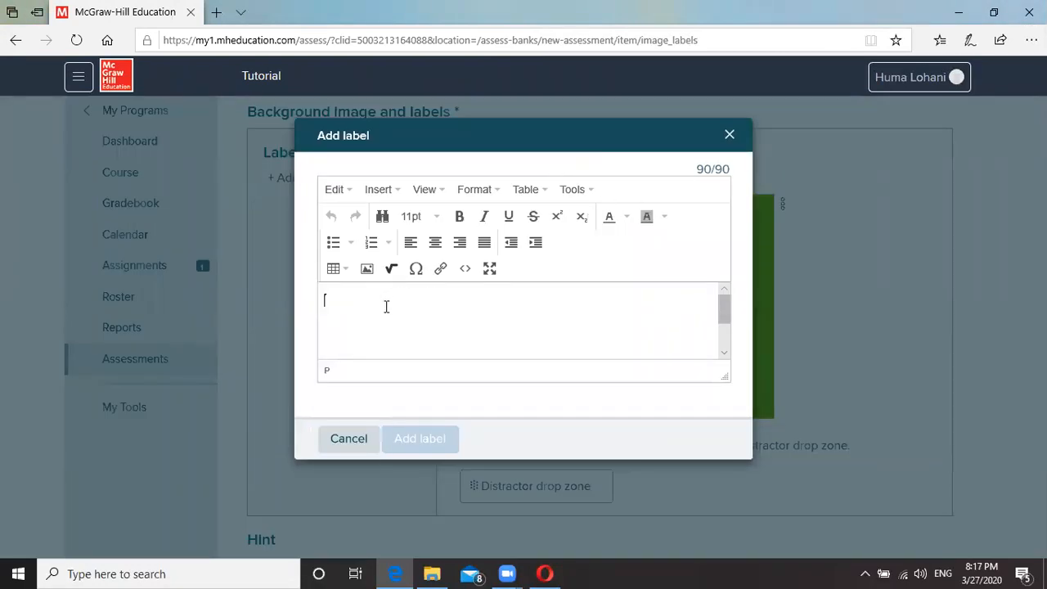
text(Parasi)
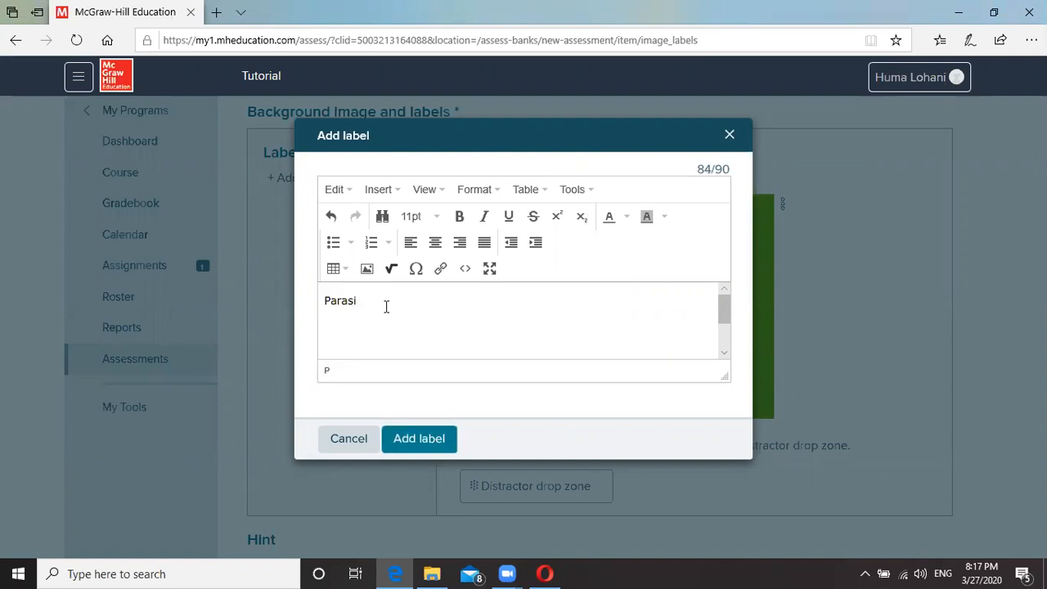
text(tism)
click(425, 446)
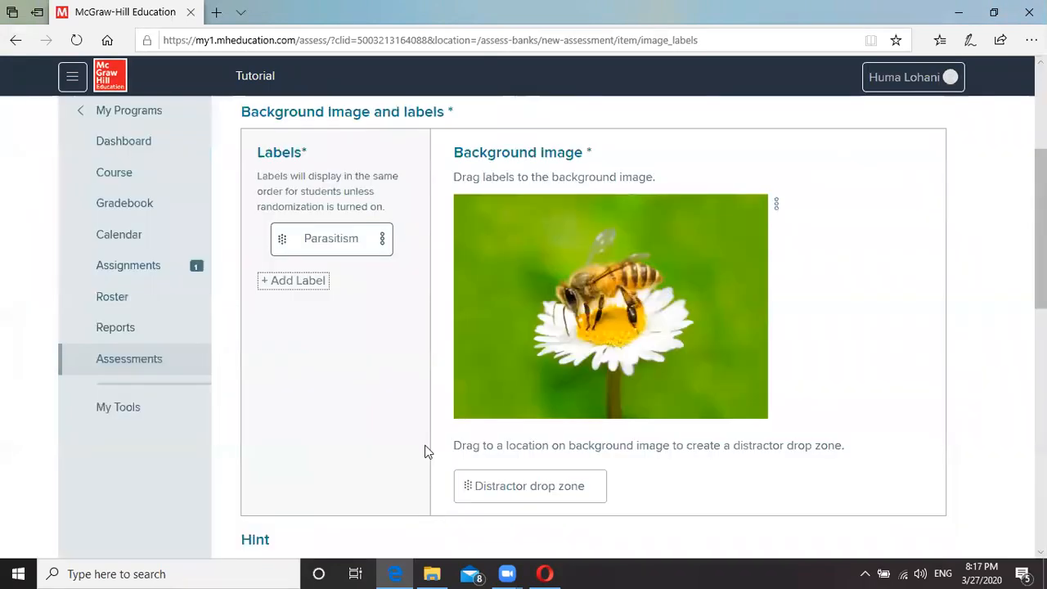
click(270, 286)
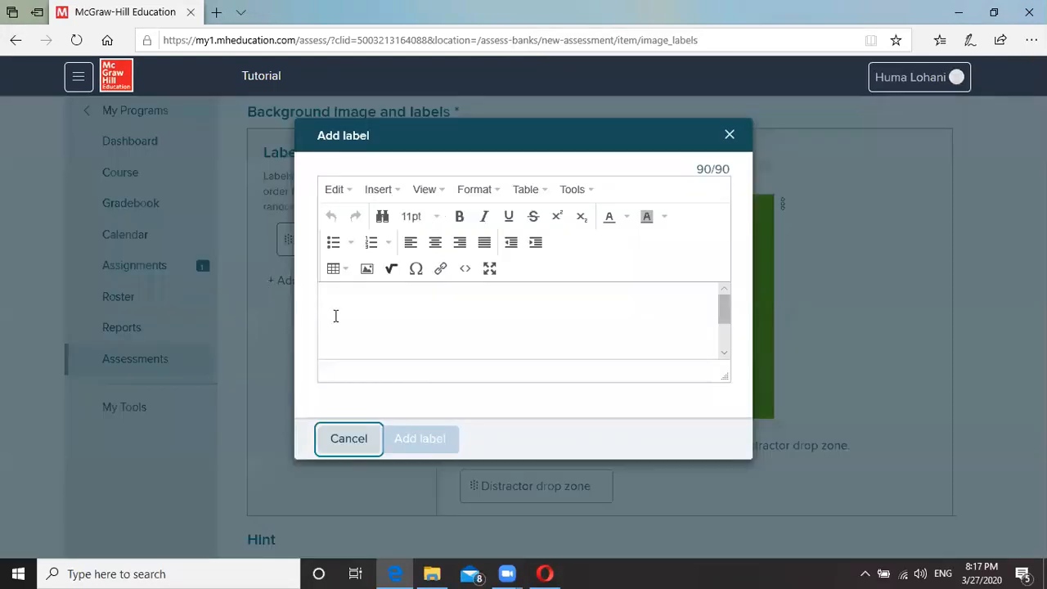
click(368, 313)
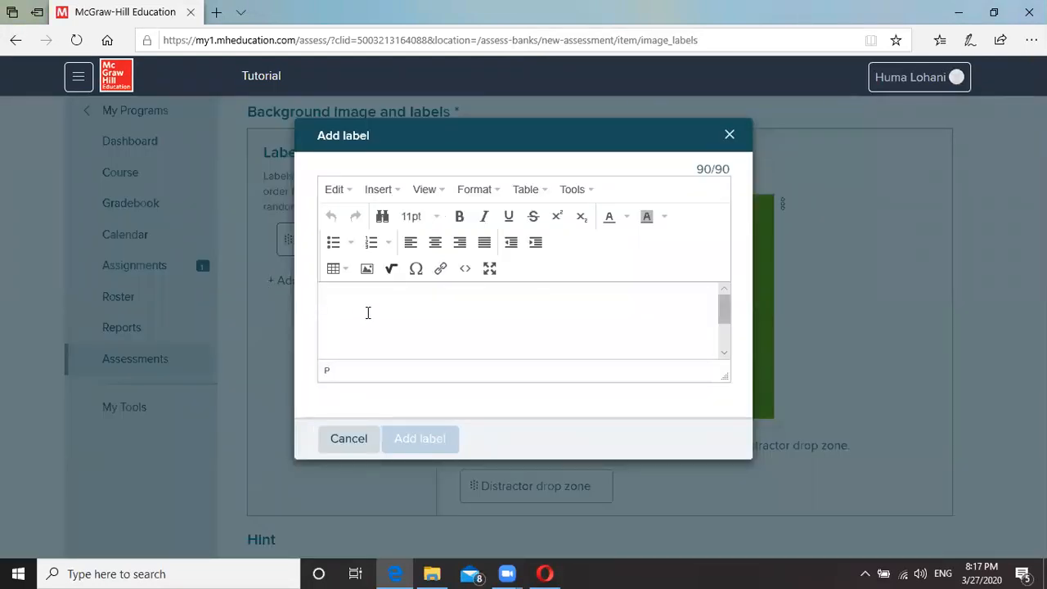
text(Mutualism)
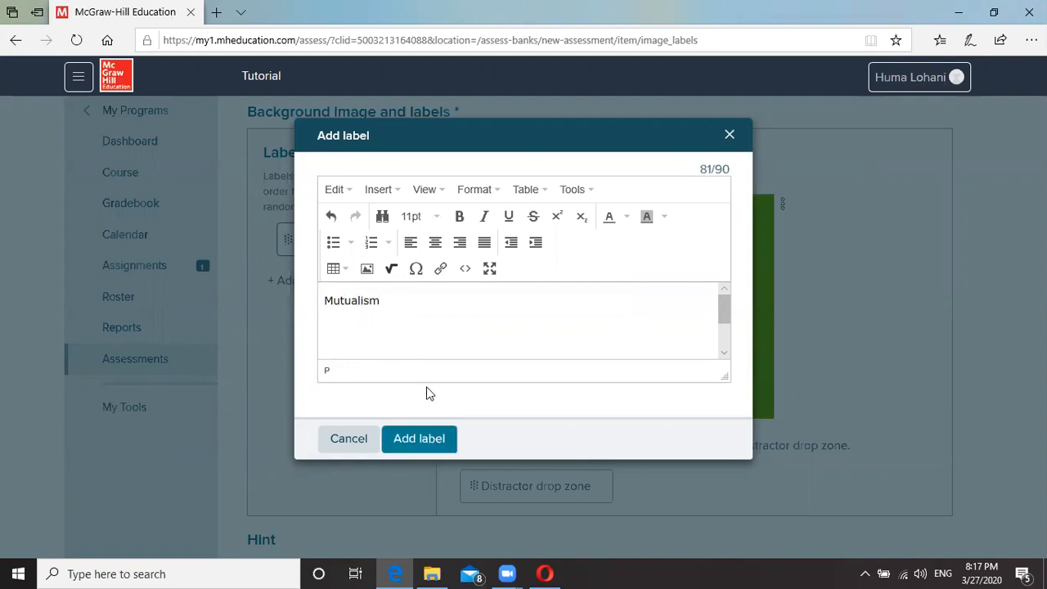
click(421, 440)
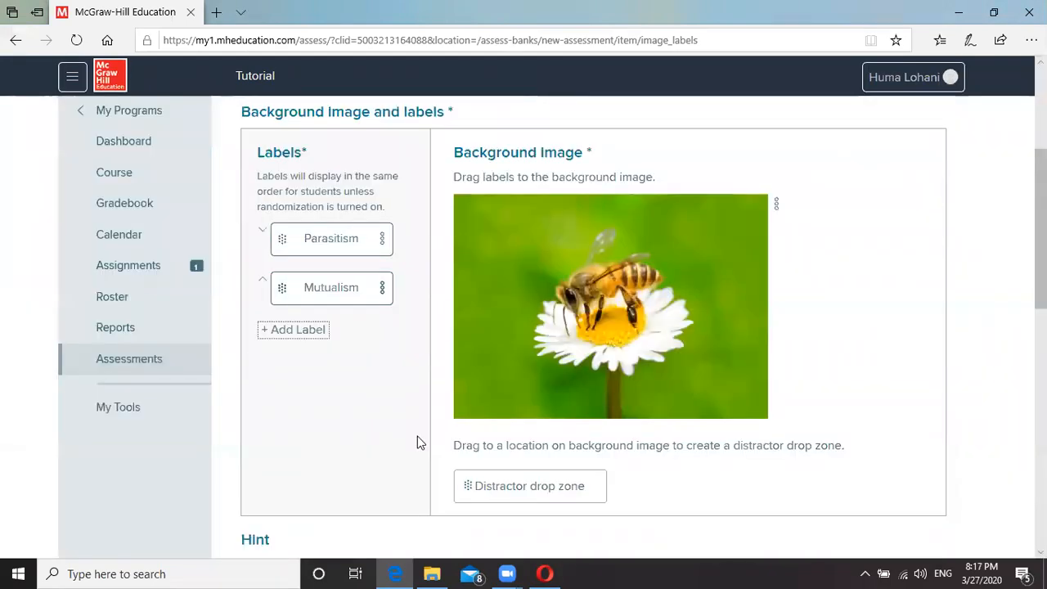
click(291, 329)
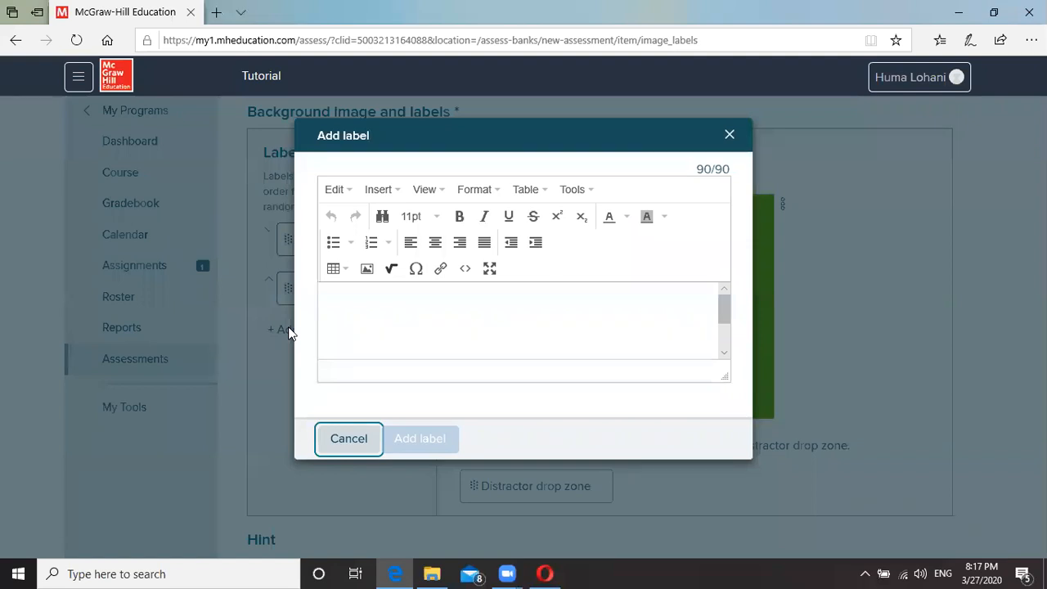
click(346, 304)
text(C)
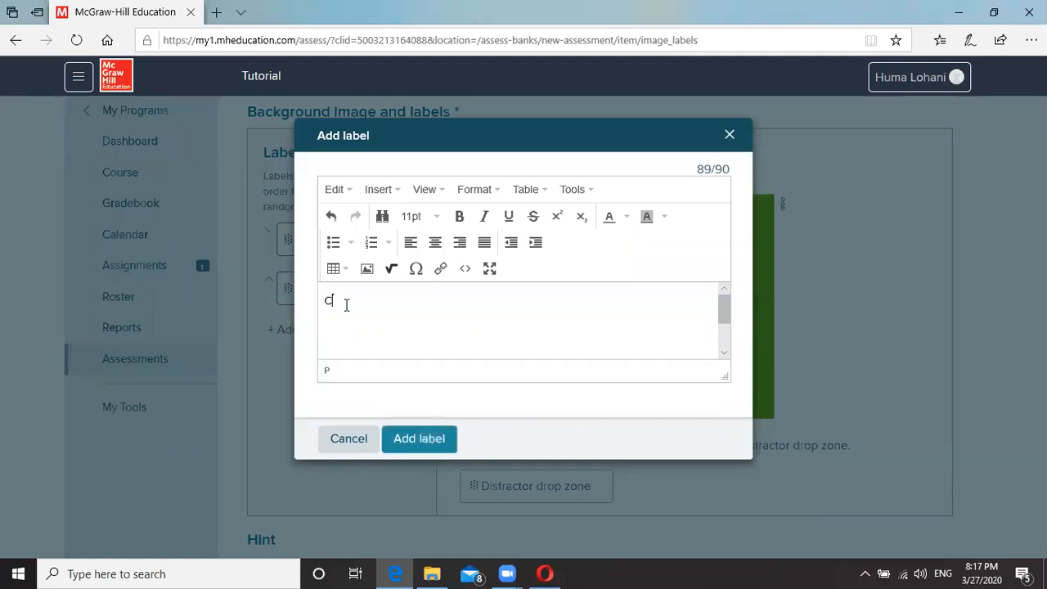
text(ommensalism)
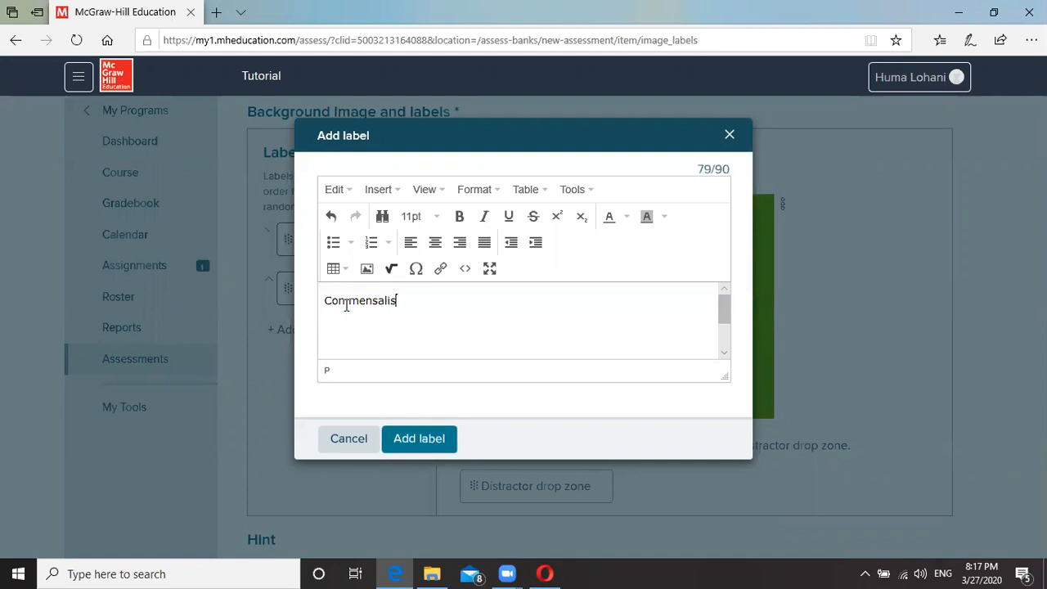
click(407, 447)
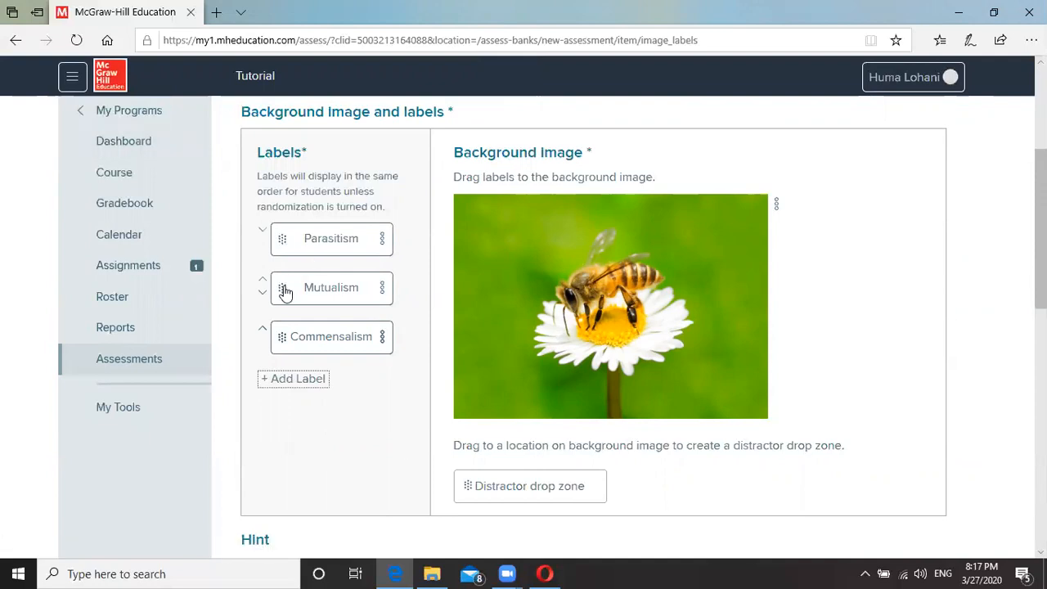
drag(281, 288, 467, 215)
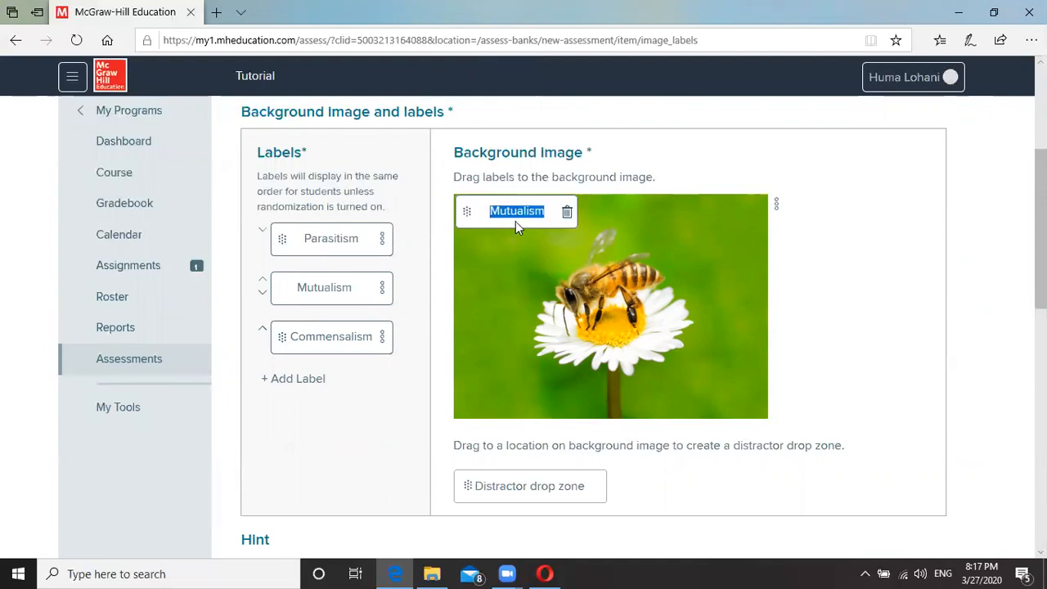
Save the Image Labeling item as question 6, worth 1 point.
scroll(938, 394, down, 5)
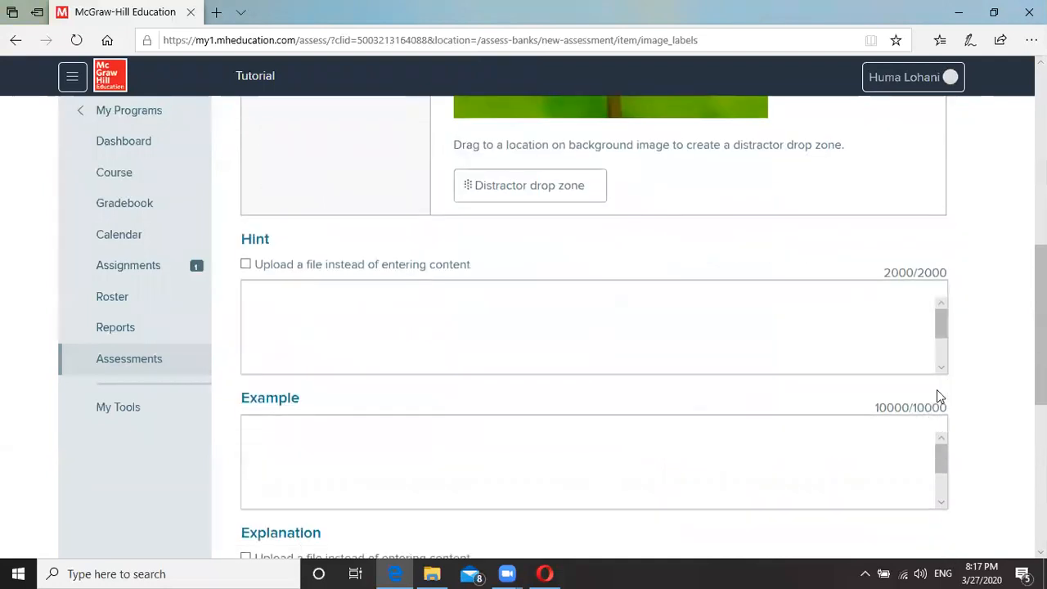
scroll(984, 360, down, 5)
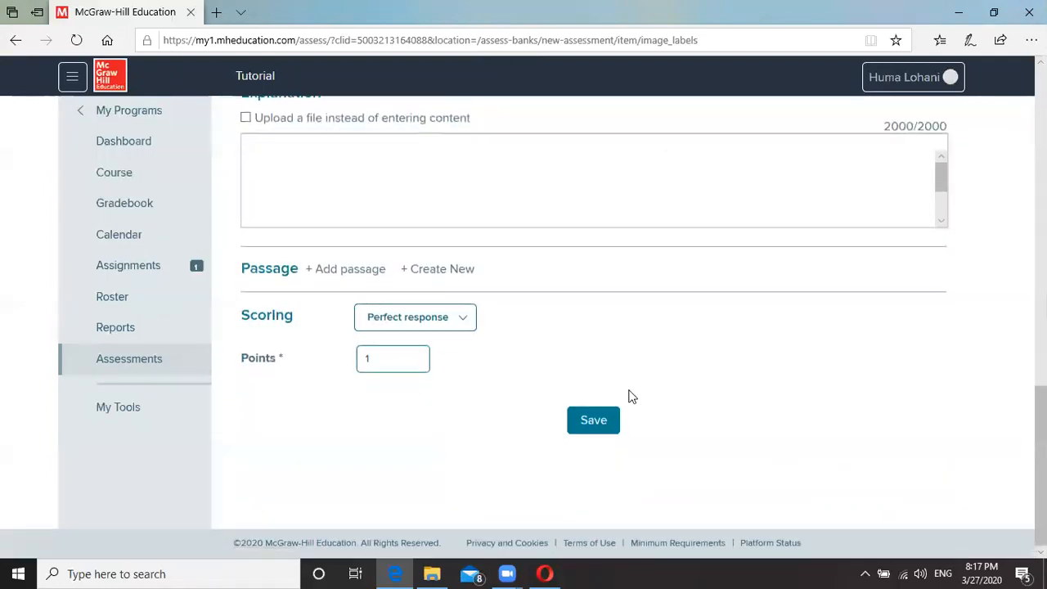
click(589, 419)
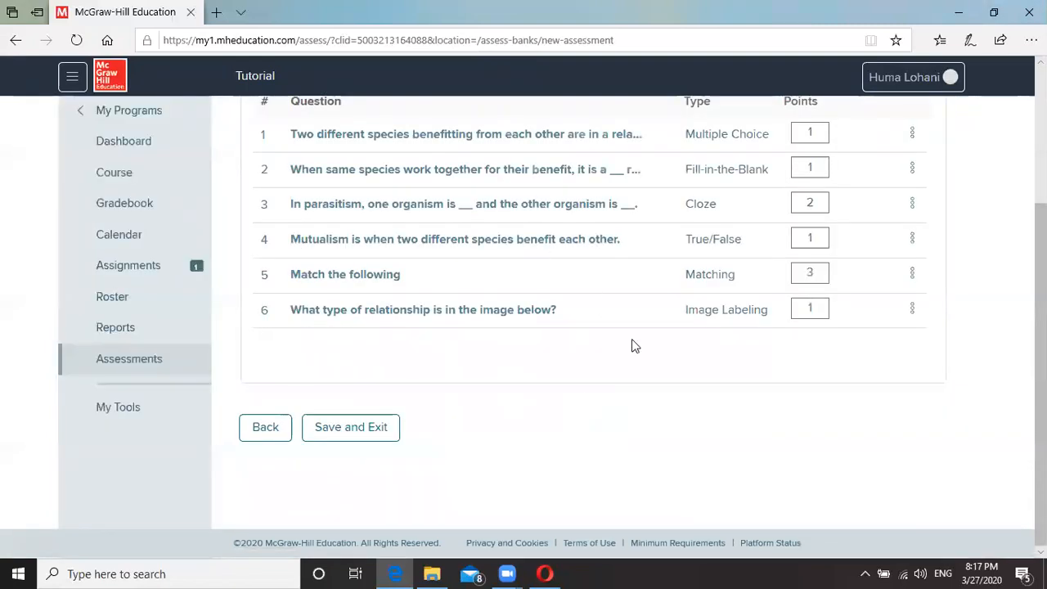
Preview question 6 and drop the Mutualism label onto the bee image.
click(910, 314)
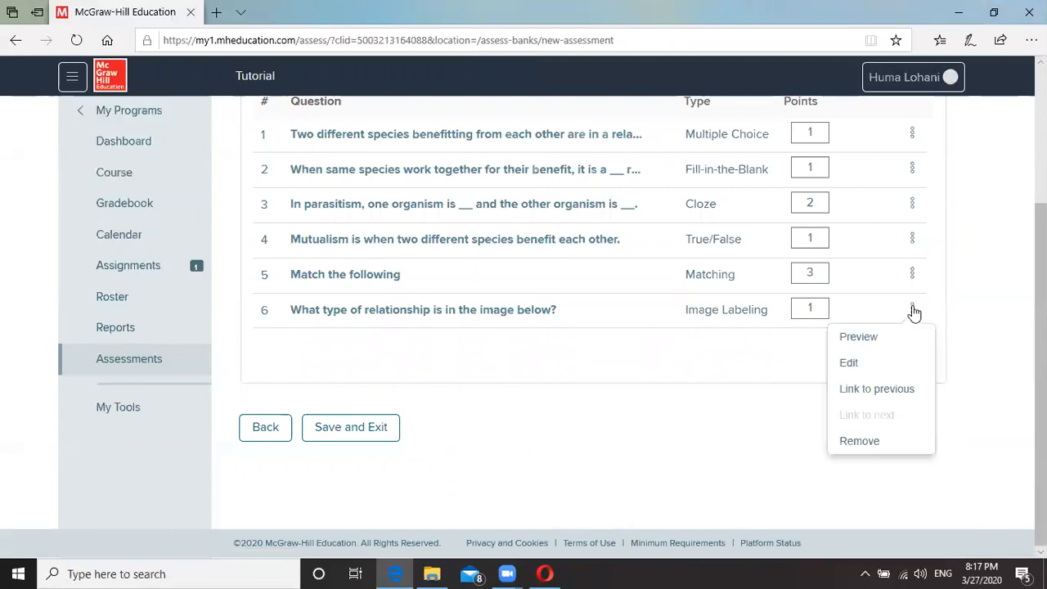
click(858, 337)
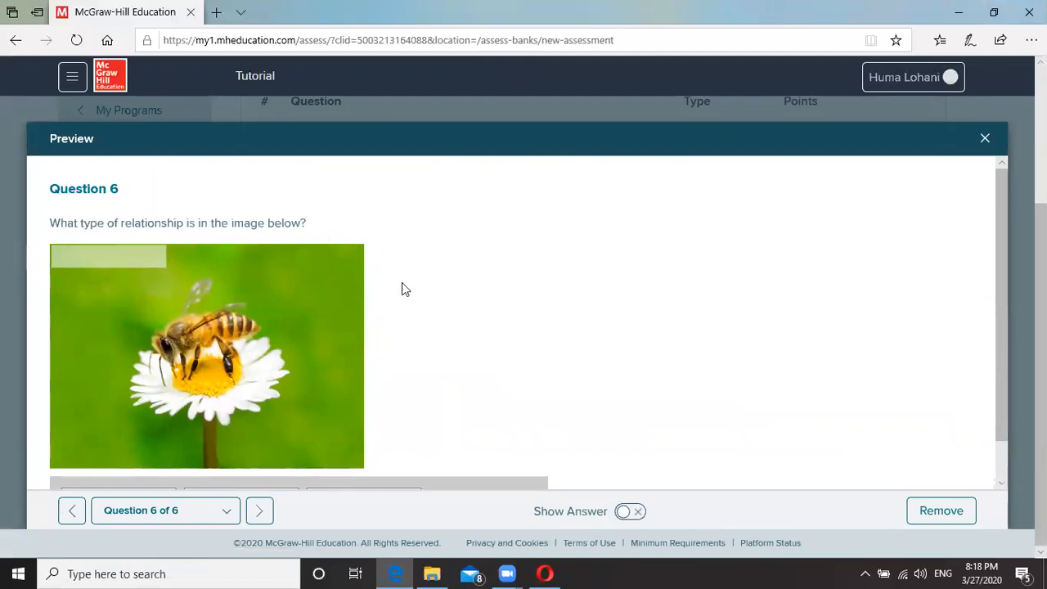
scroll(644, 382, down, 1)
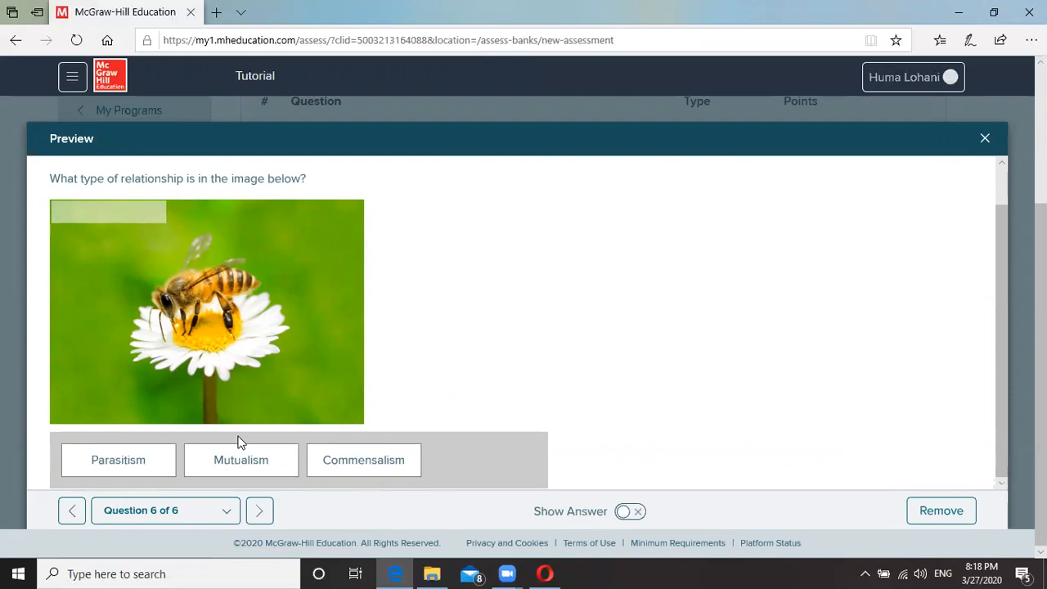
drag(224, 460, 88, 209)
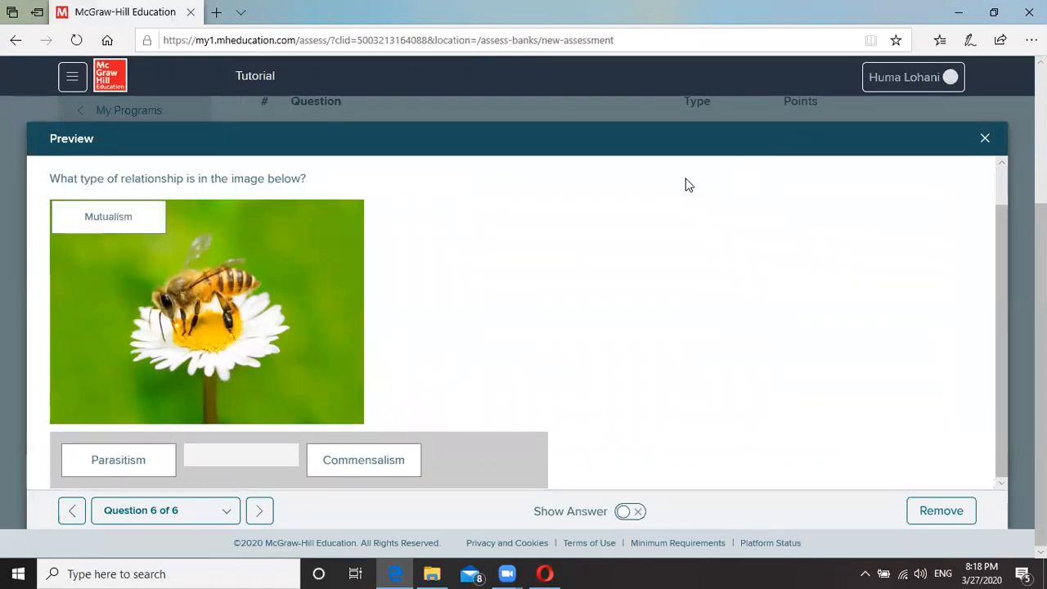
Close the preview and create a seventh question of type Ordering.
click(985, 138)
scroll(850, 311, up, 2)
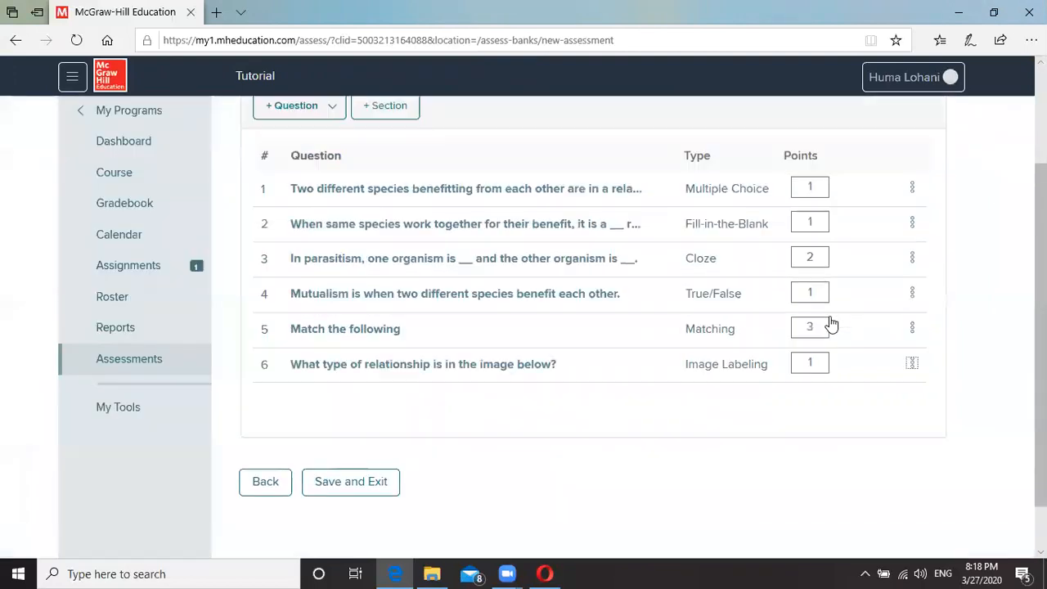
click(304, 205)
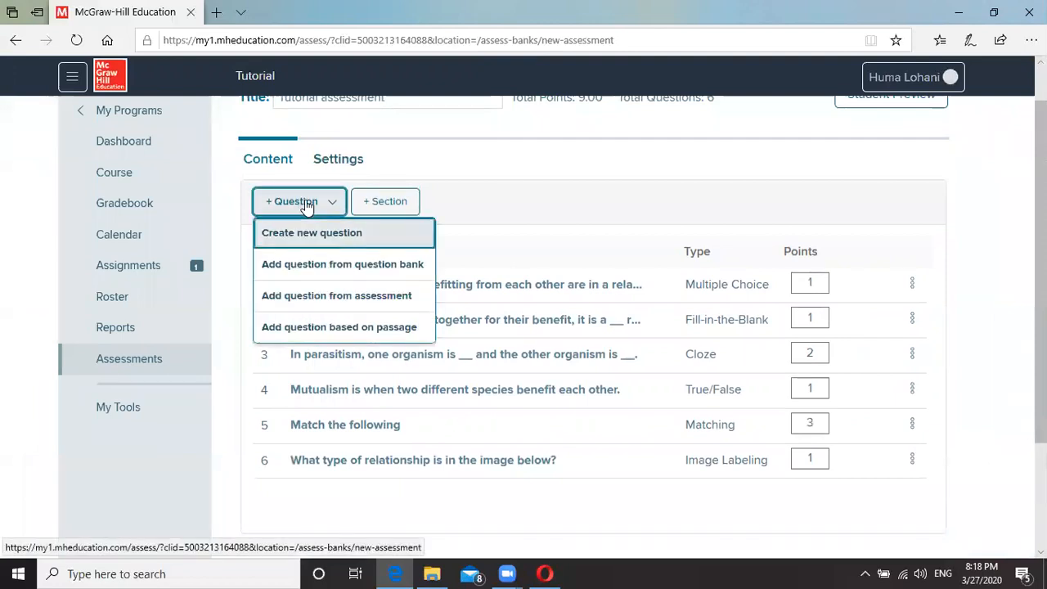
click(317, 233)
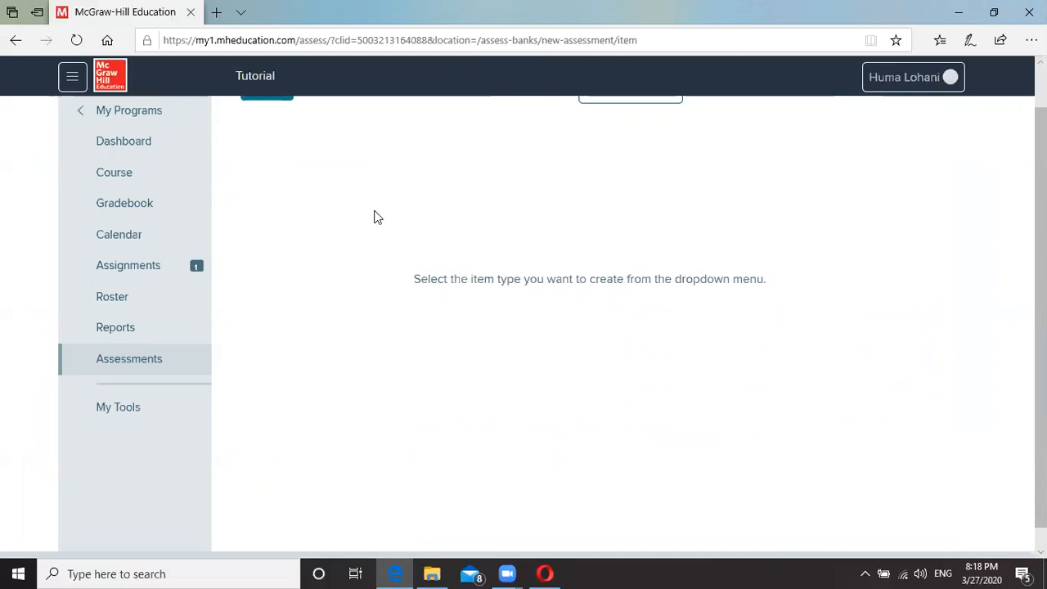
scroll(267, 183, up, 1)
click(661, 141)
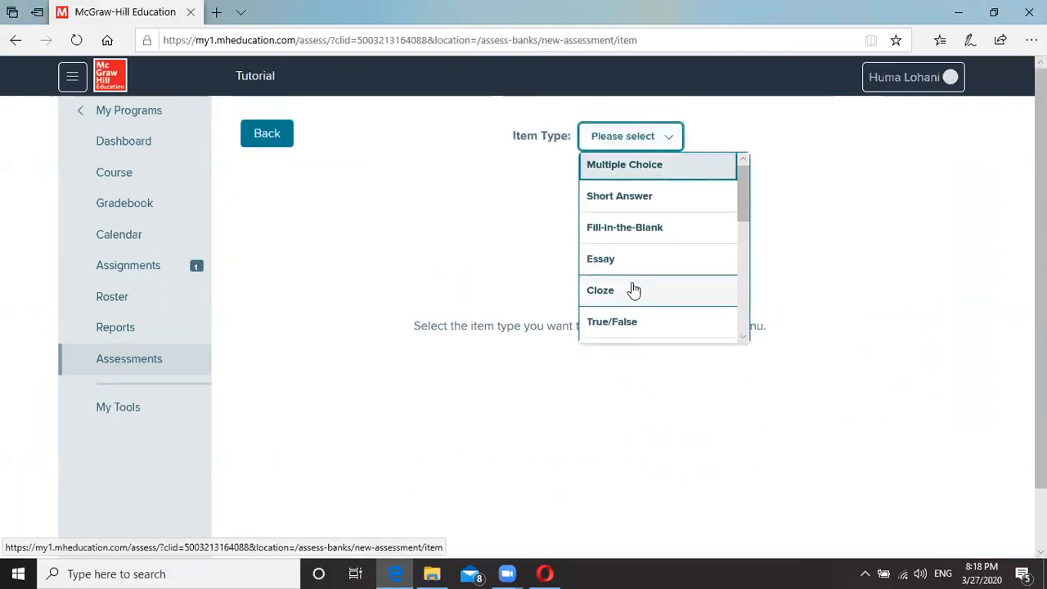
scroll(634, 286, down, 5)
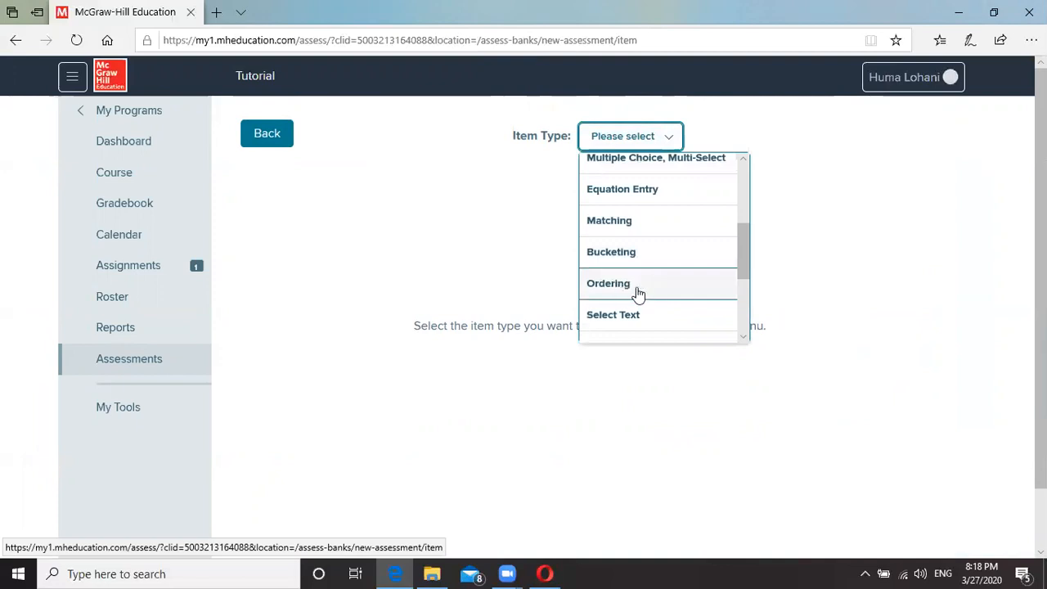
click(618, 287)
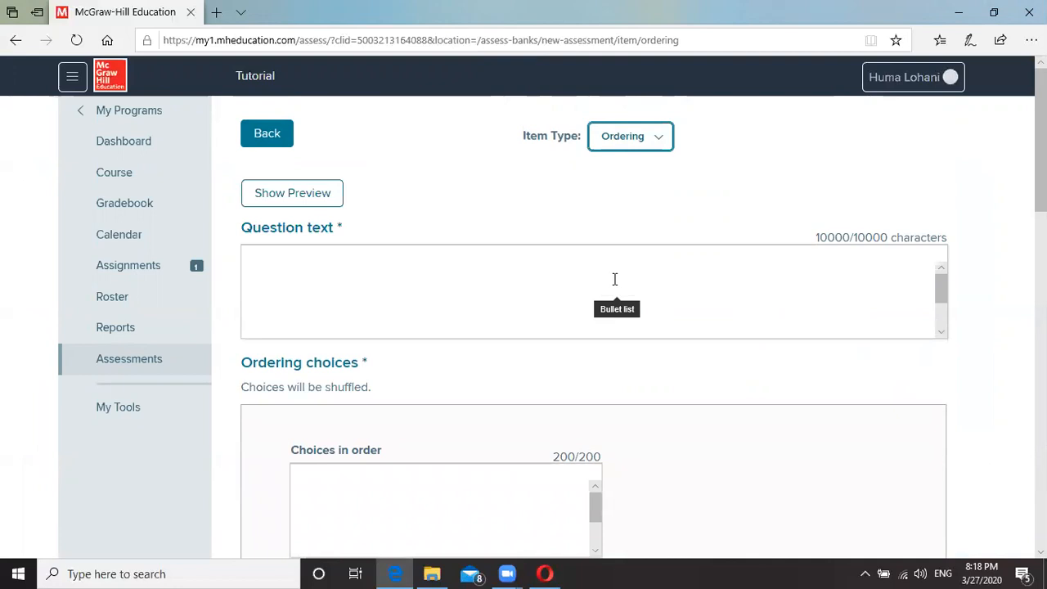
click(590, 277)
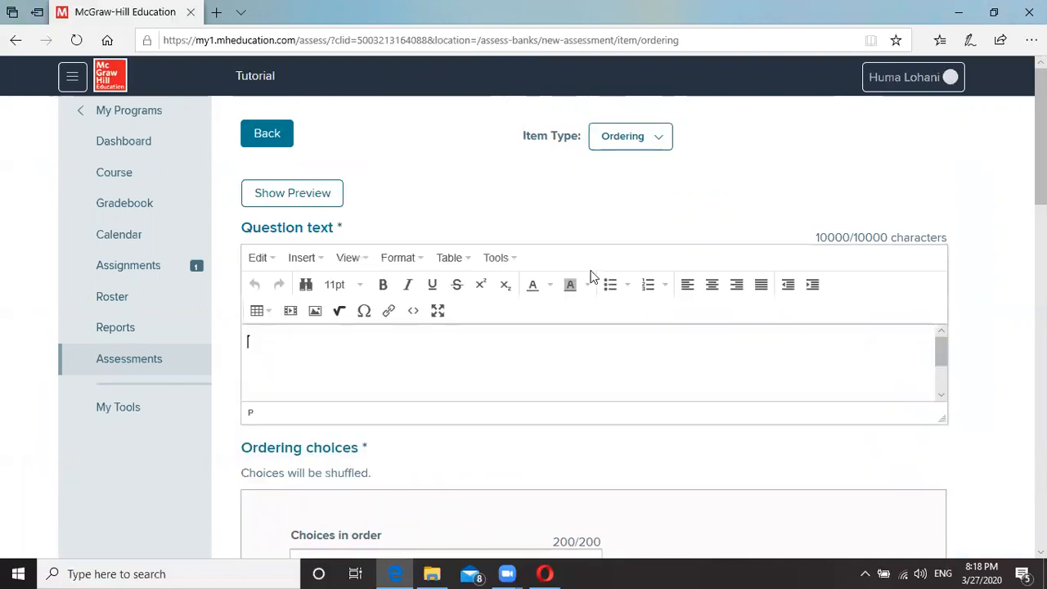
Enter the question text 'Arrange the following according to their energy levels. (Lowest energy must be at the top)'.
text(Arrange the following according to their energy levels)
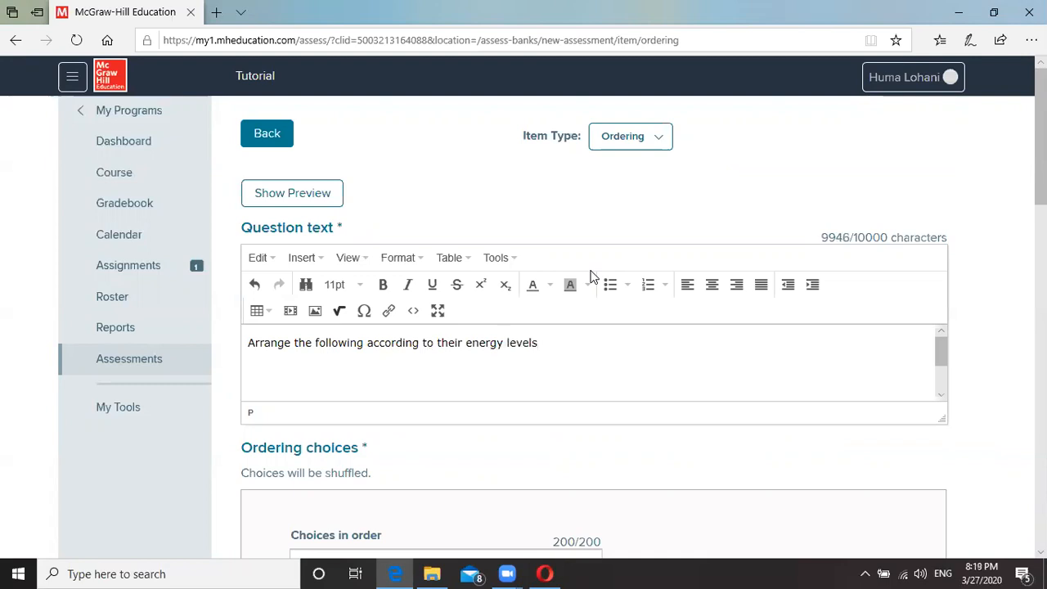
text(. (Lowest energy m)
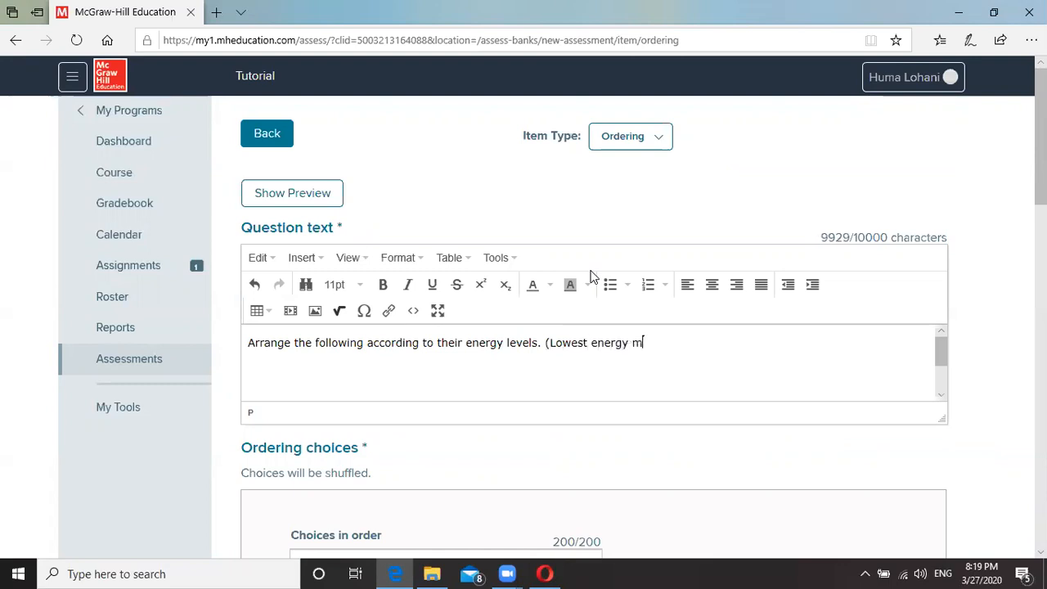
text(ust be at the )
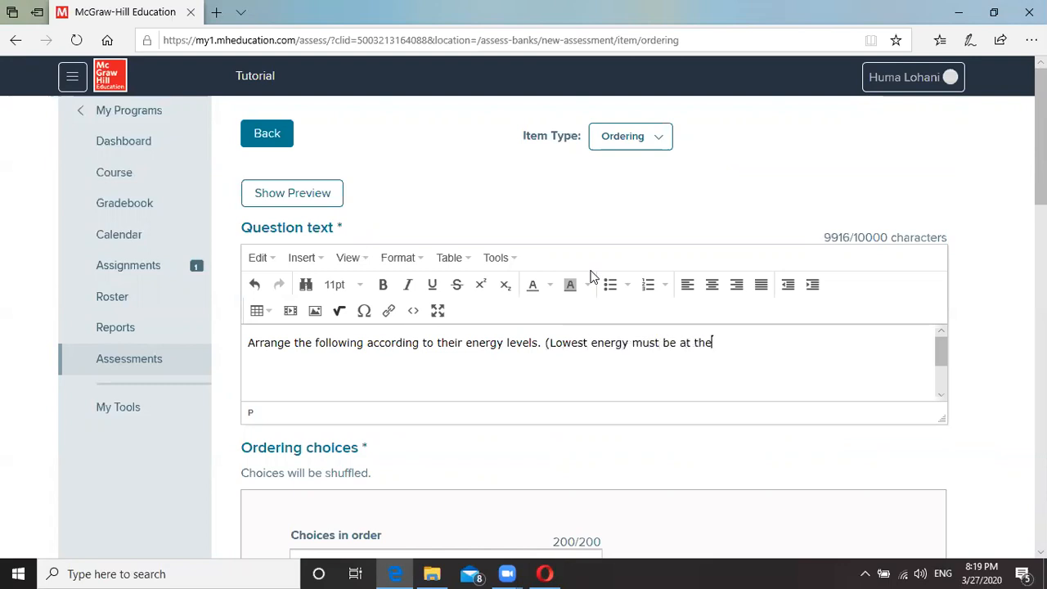
text(top)*)
scroll(1011, 462, down, 2)
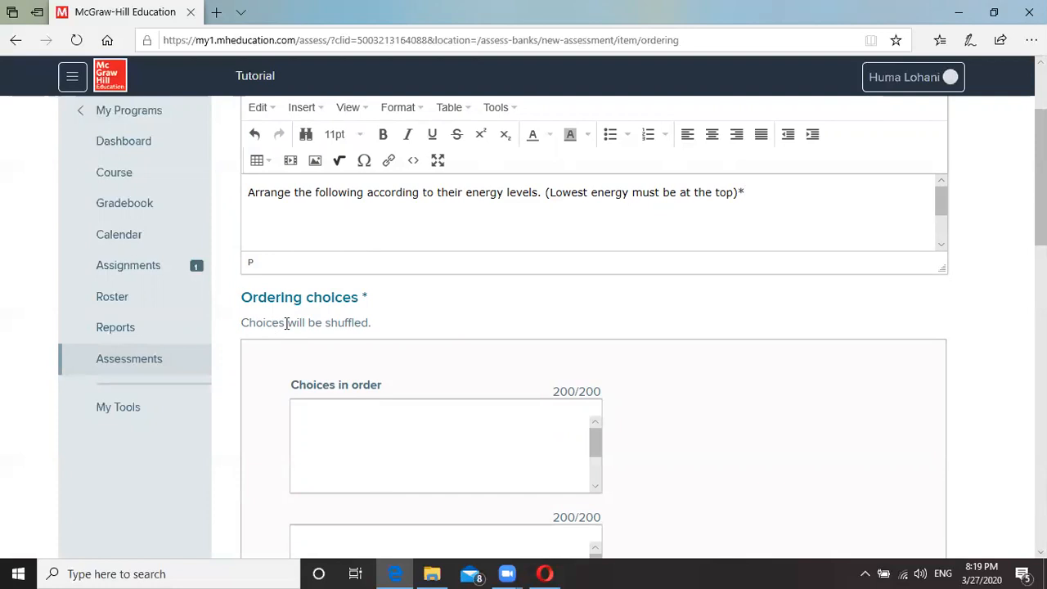
scroll(343, 385, down, 1)
Fill the first three ordering choices: Top predator, Consumer, Herbivore.
click(344, 383)
scroll(345, 372, down, 1)
text(Top predator)
scroll(417, 445, down, 3)
click(333, 319)
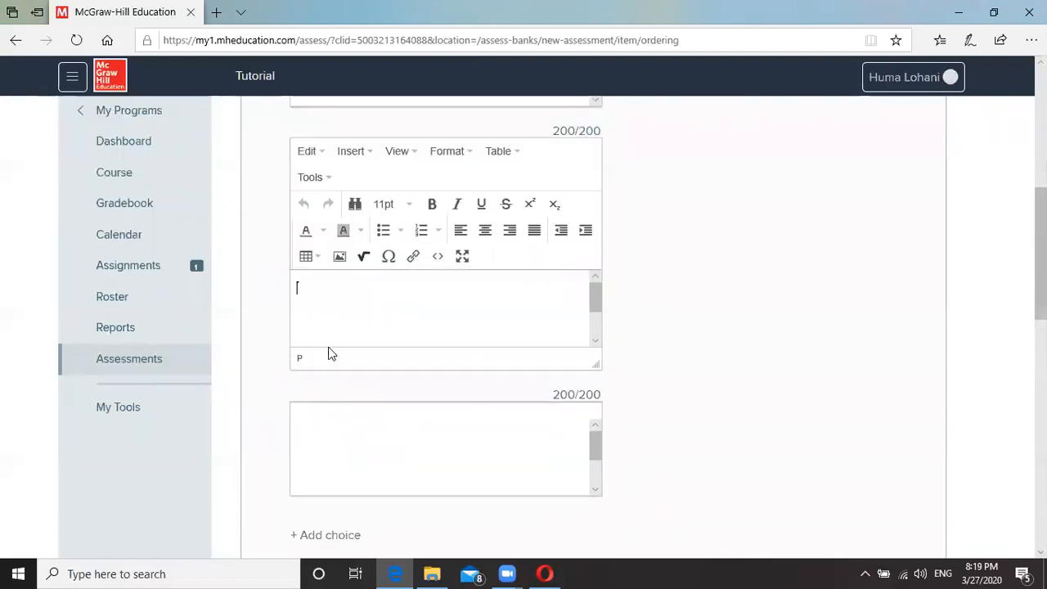
text(Consumer)
click(340, 430)
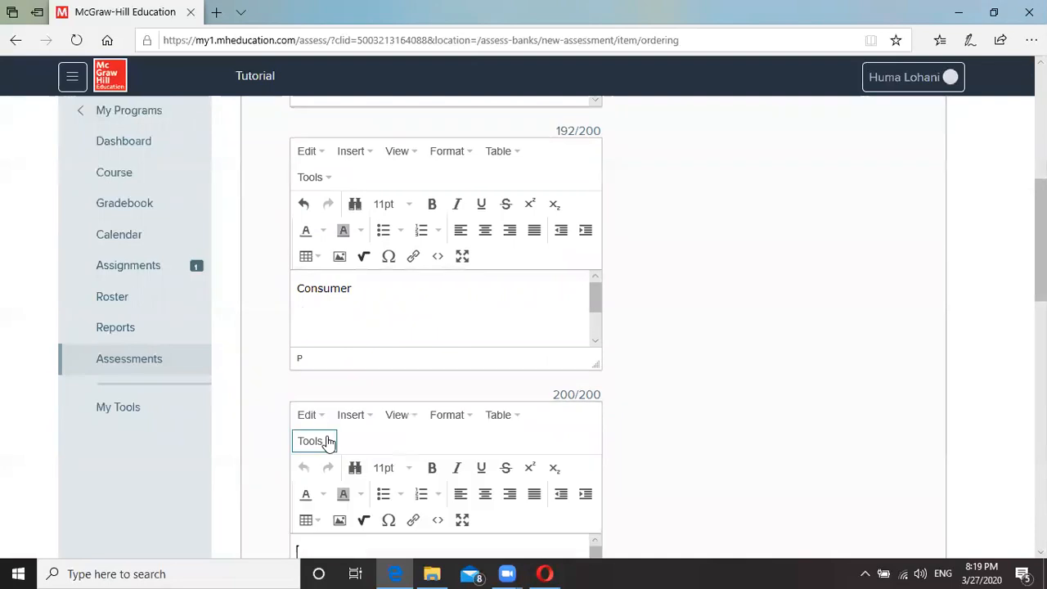
text(Herbivore)
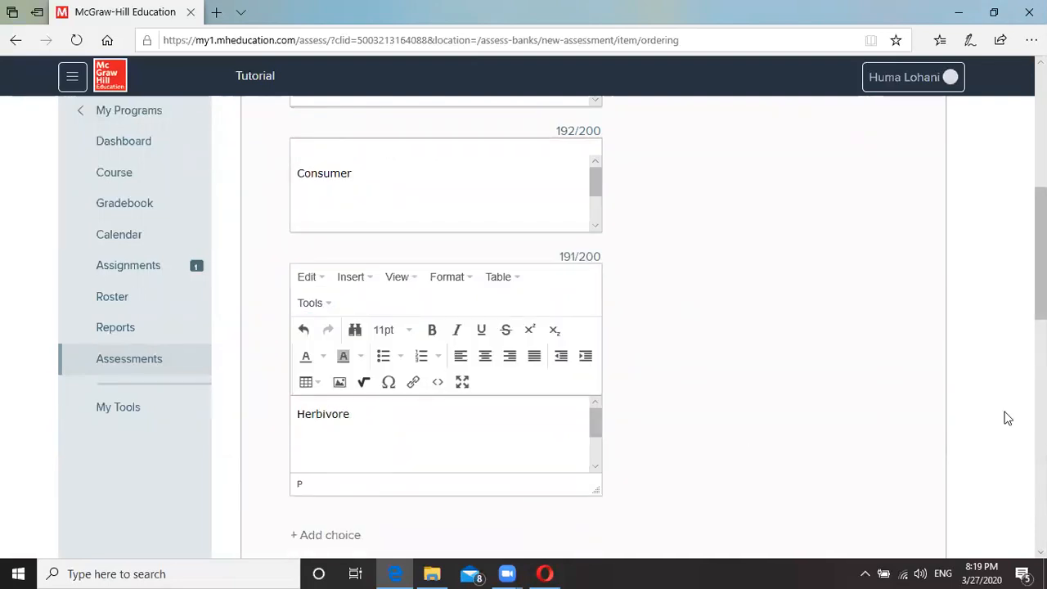
Add a fourth ordering choice reading 'Producer'.
scroll(932, 421, down, 2)
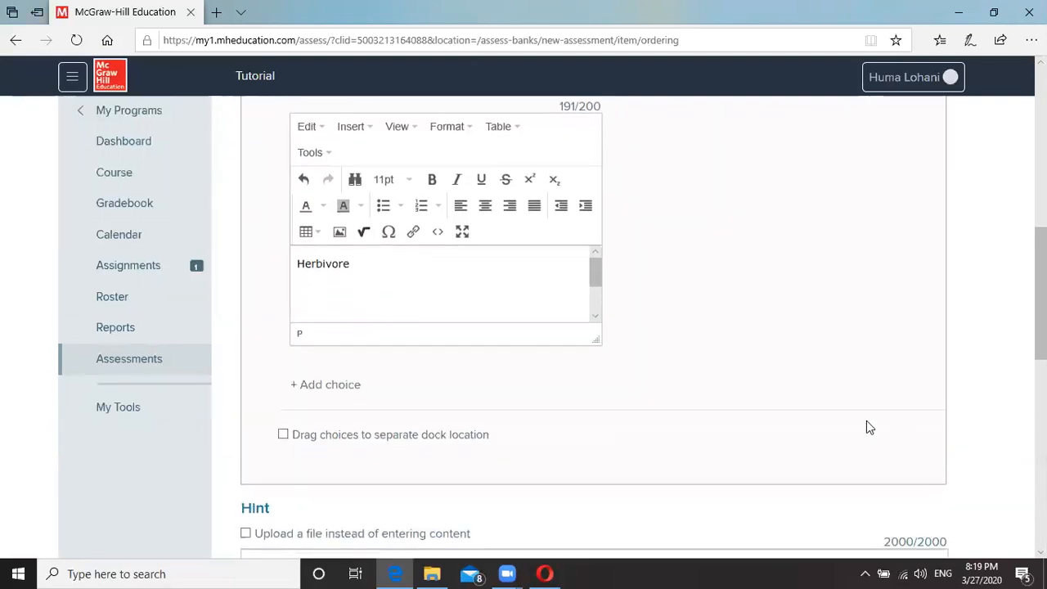
click(326, 384)
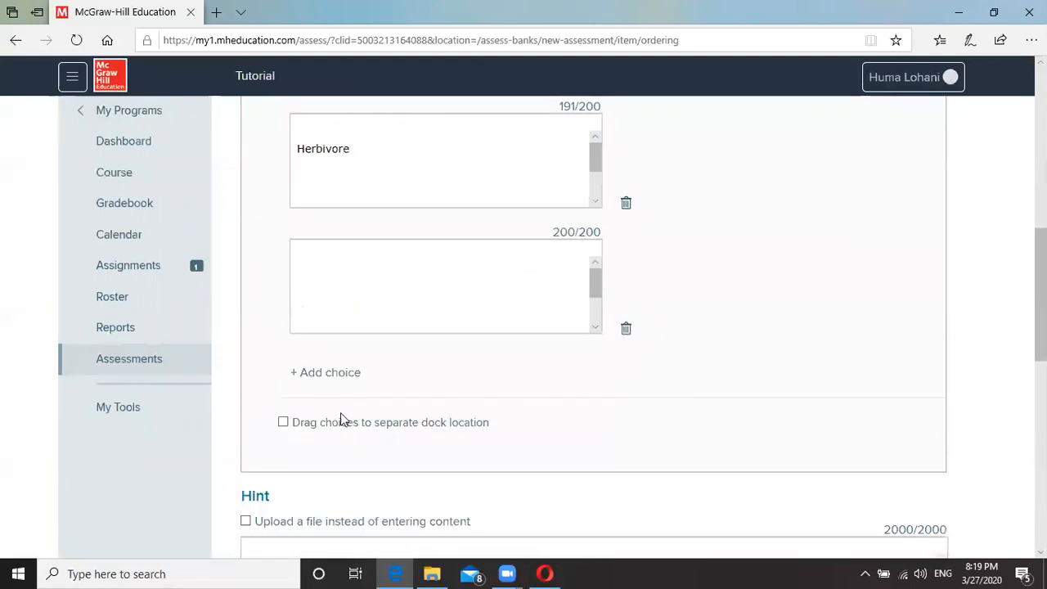
text(Prodc)
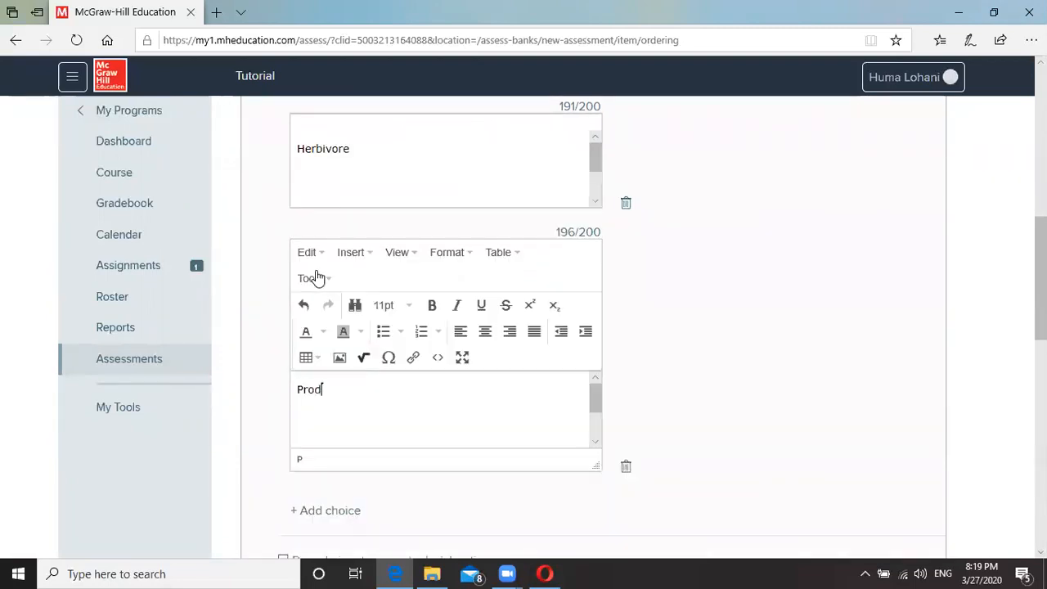
key(BackSpace)
text(ucer)
scroll(917, 437, down, 3)
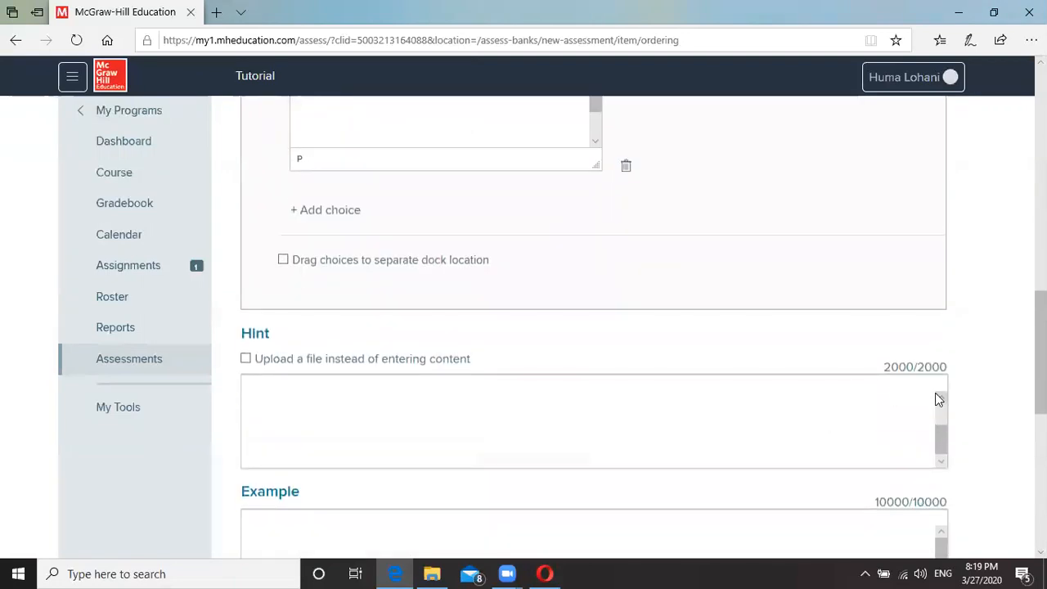
scroll(989, 398, down, 6)
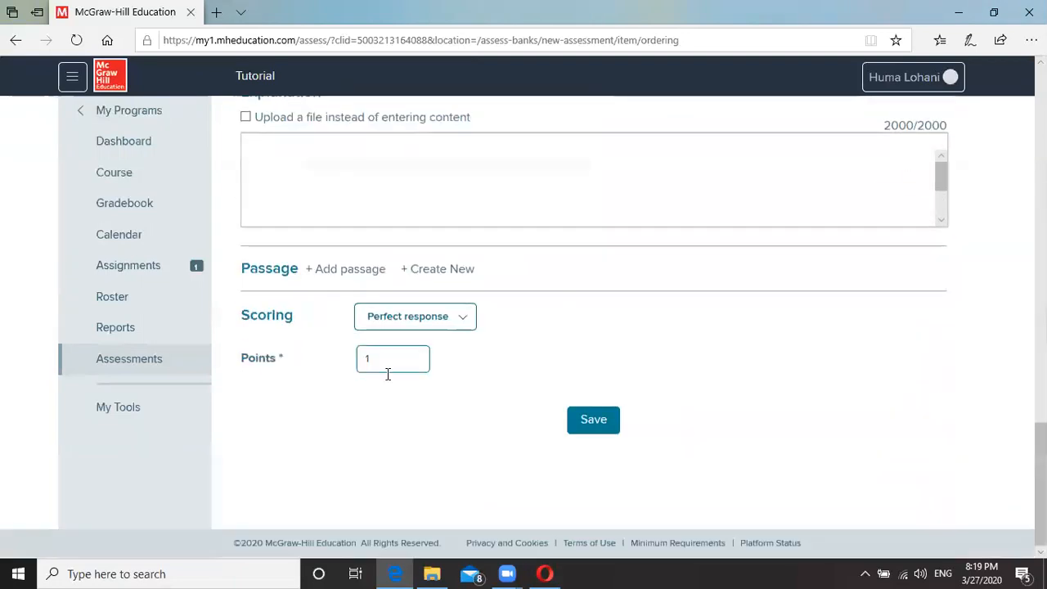
Change the question's points to 2 and save the Ordering question.
double_click(369, 360)
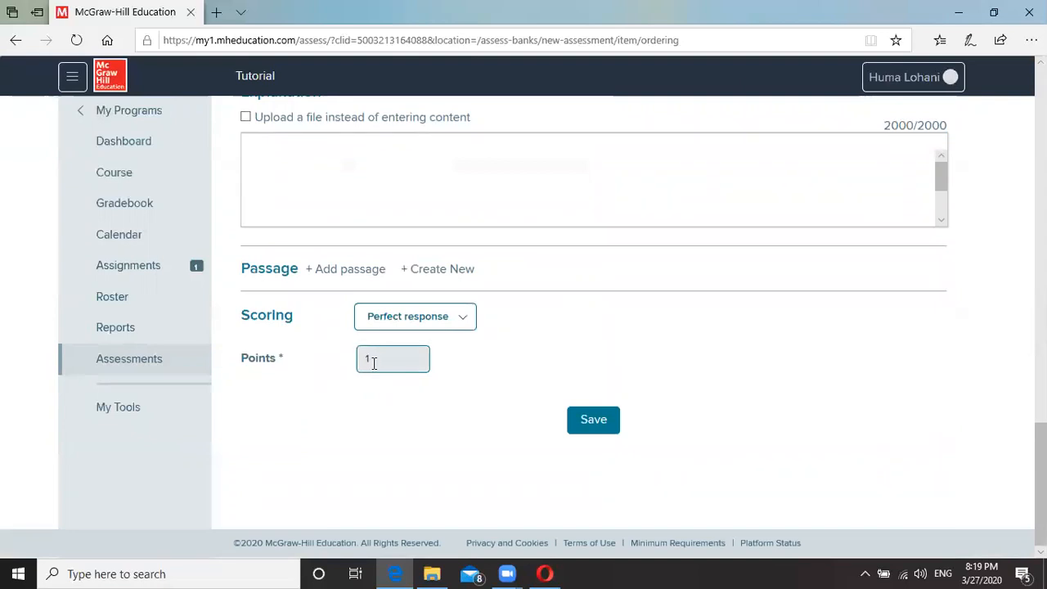
text(2)
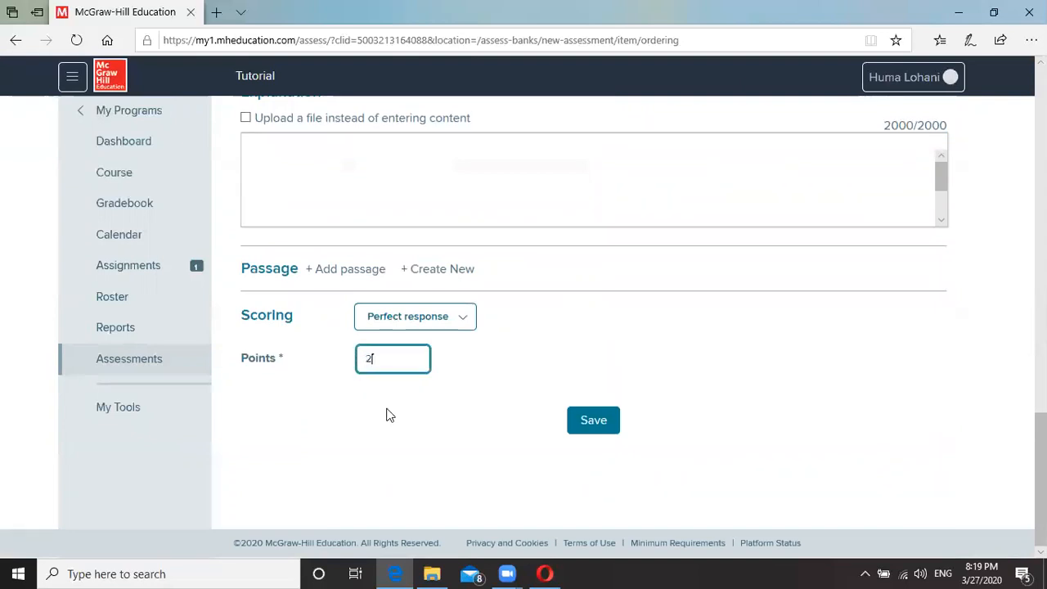
click(595, 420)
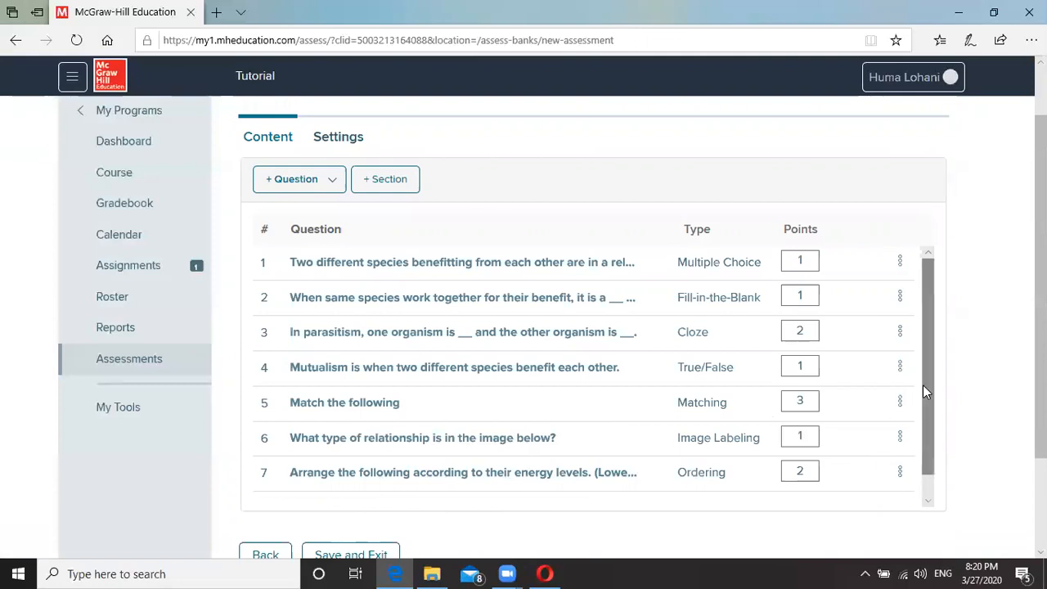
click(899, 473)
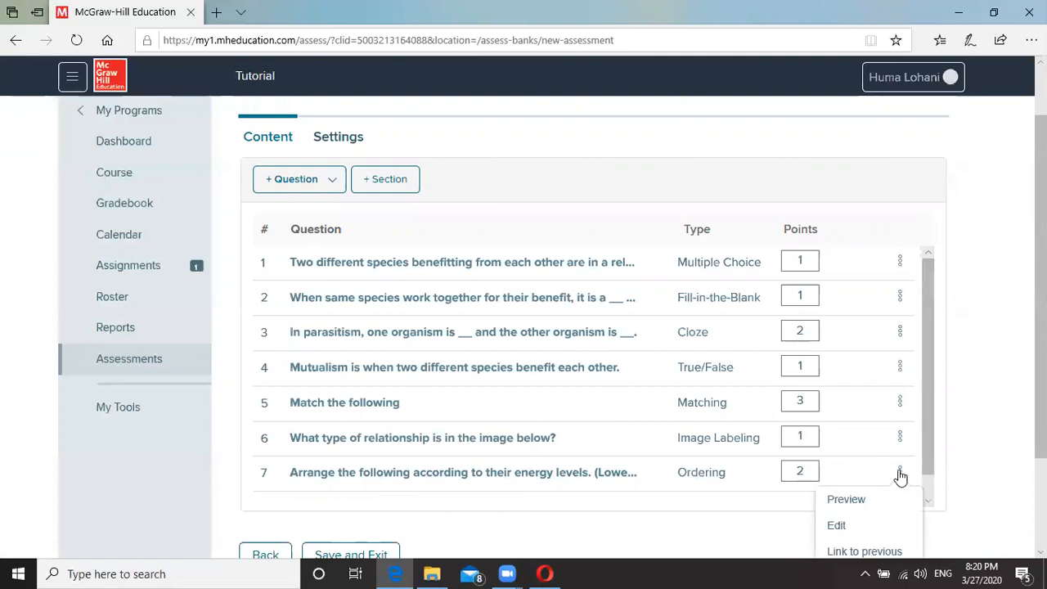
click(857, 500)
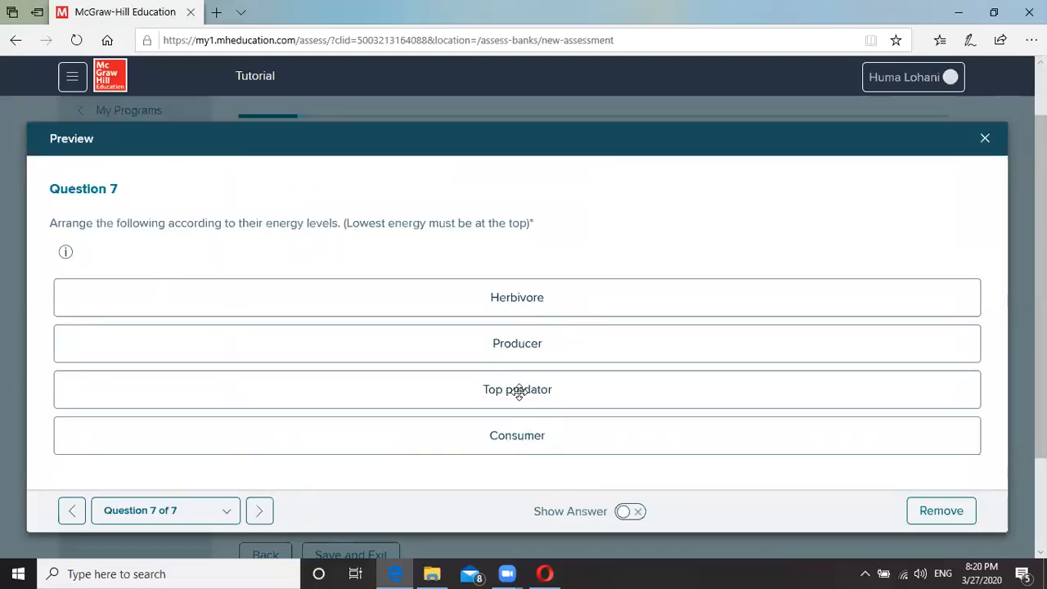
drag(514, 383, 512, 297)
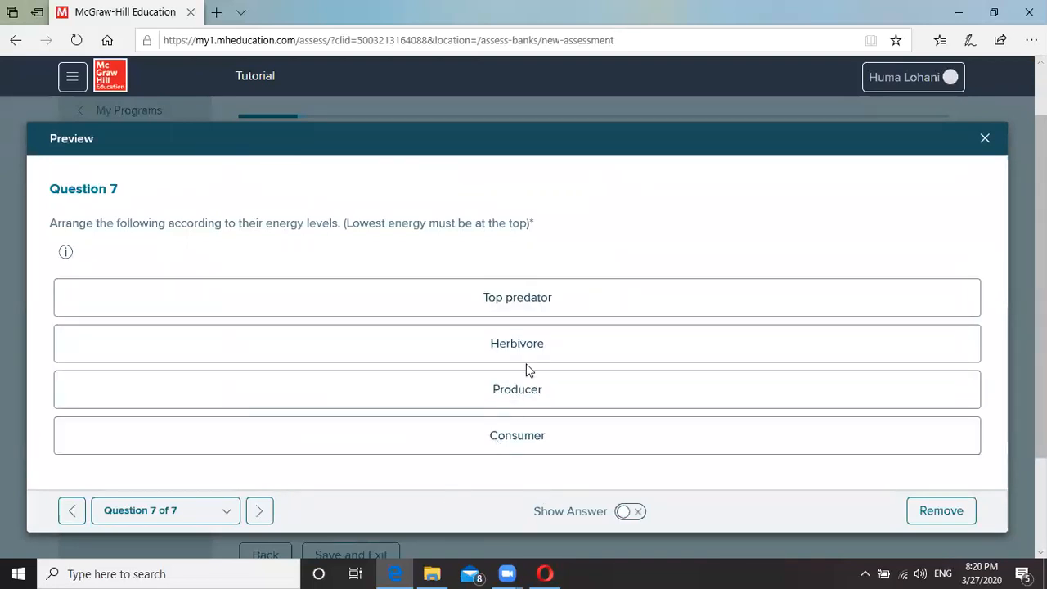
drag(514, 388, 386, 539)
mouse_move(506, 438)
mouse_down()
mouse_move(504, 463)
mouse_move(503, 446)
mouse_up()
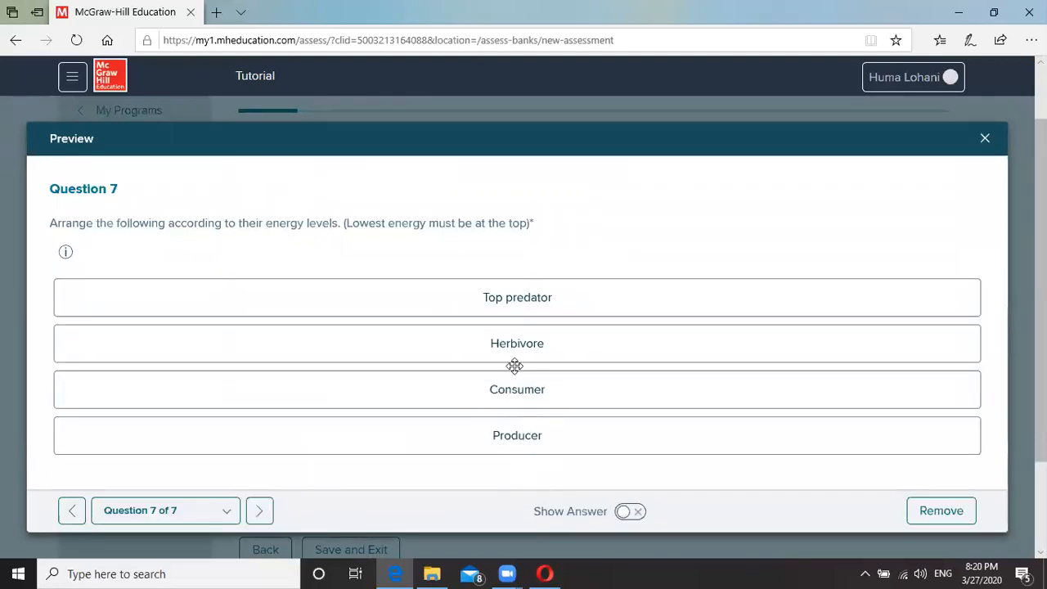
drag(513, 392, 514, 396)
drag(502, 353, 467, 394)
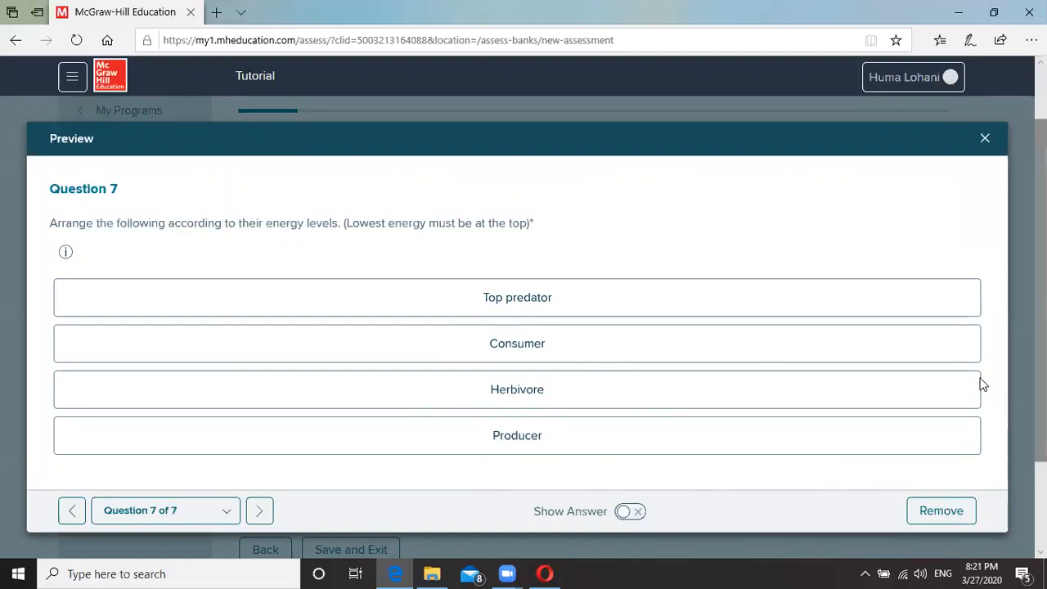
click(986, 139)
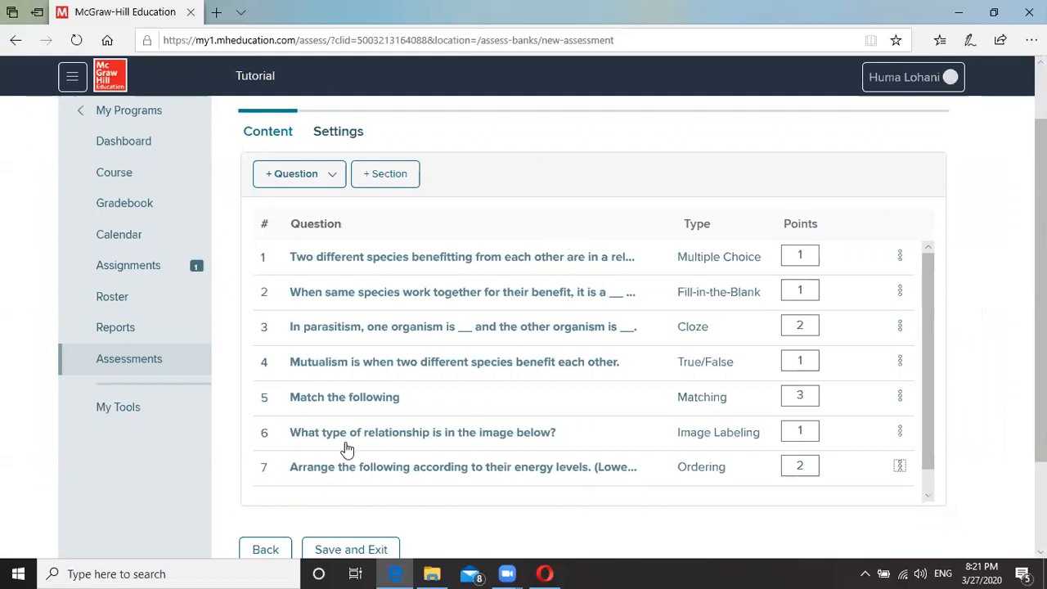
Launch the whole-assessment Student Preview, then return to the assessment editor tab.
scroll(359, 448, up, 1)
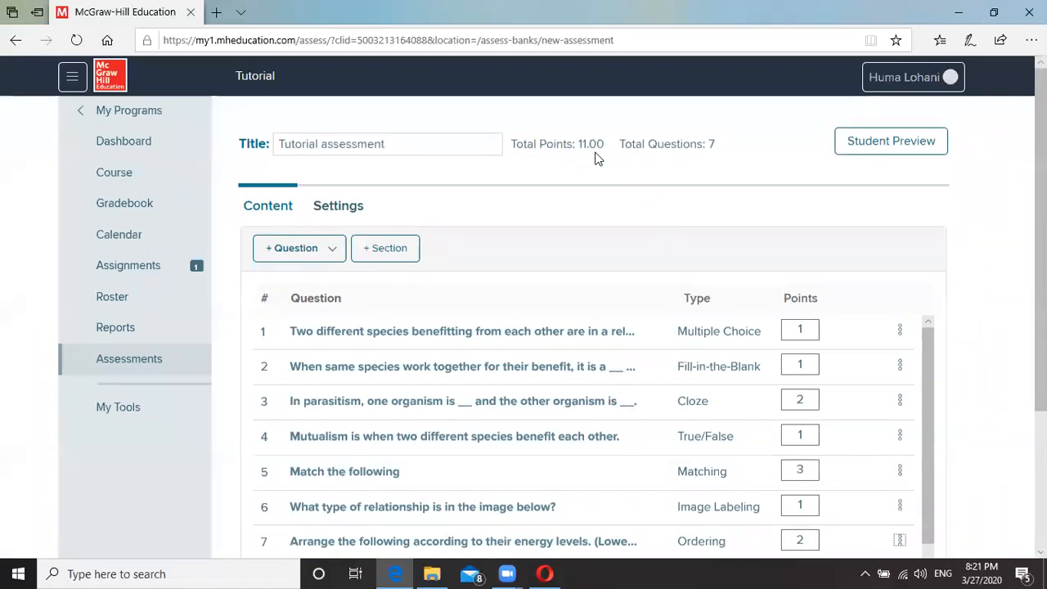
scroll(573, 256, down, 2)
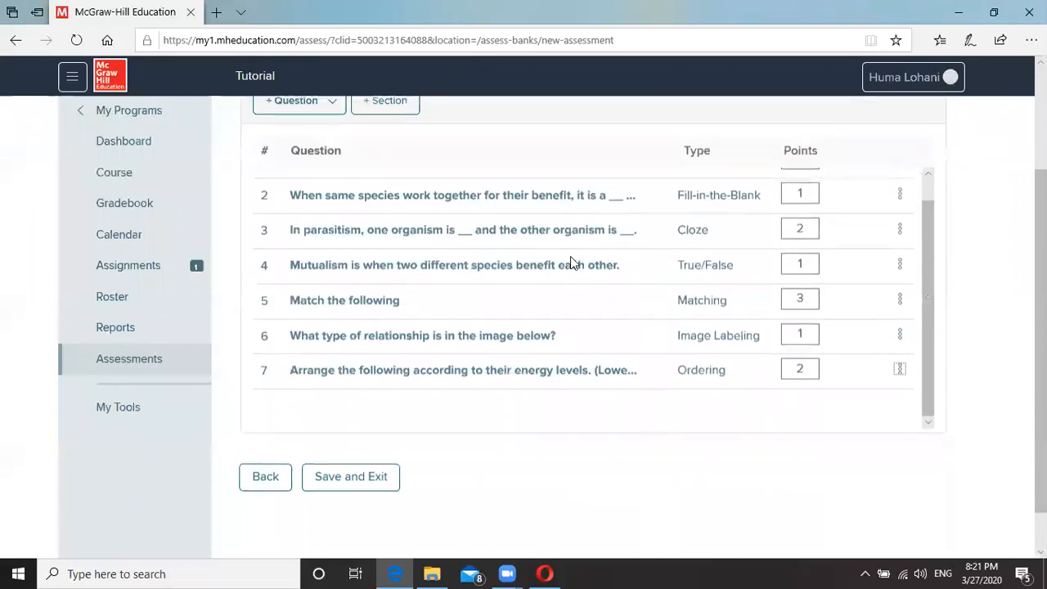
scroll(695, 460, up, 2)
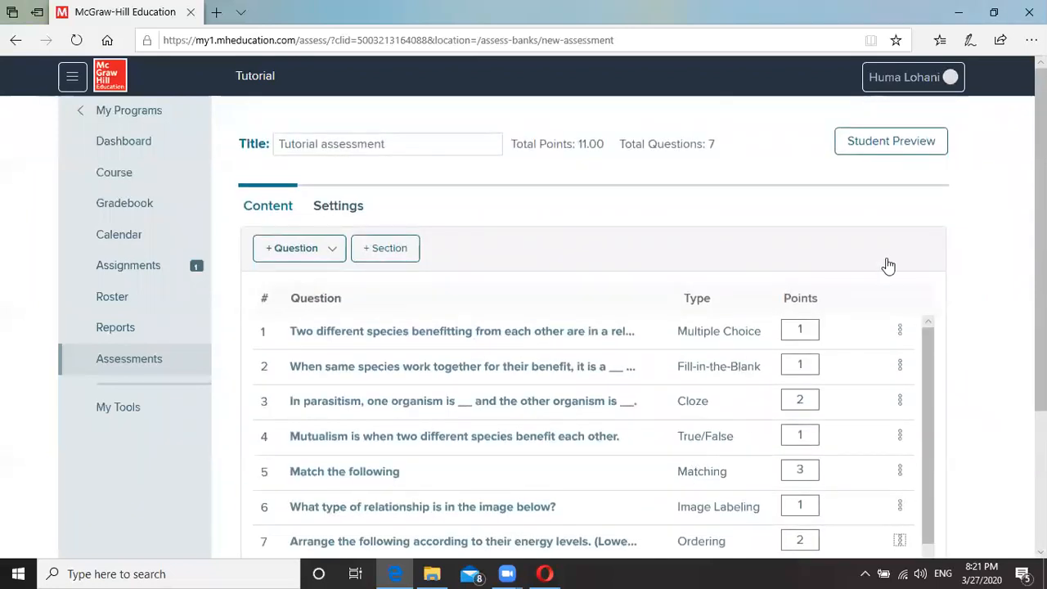
click(879, 145)
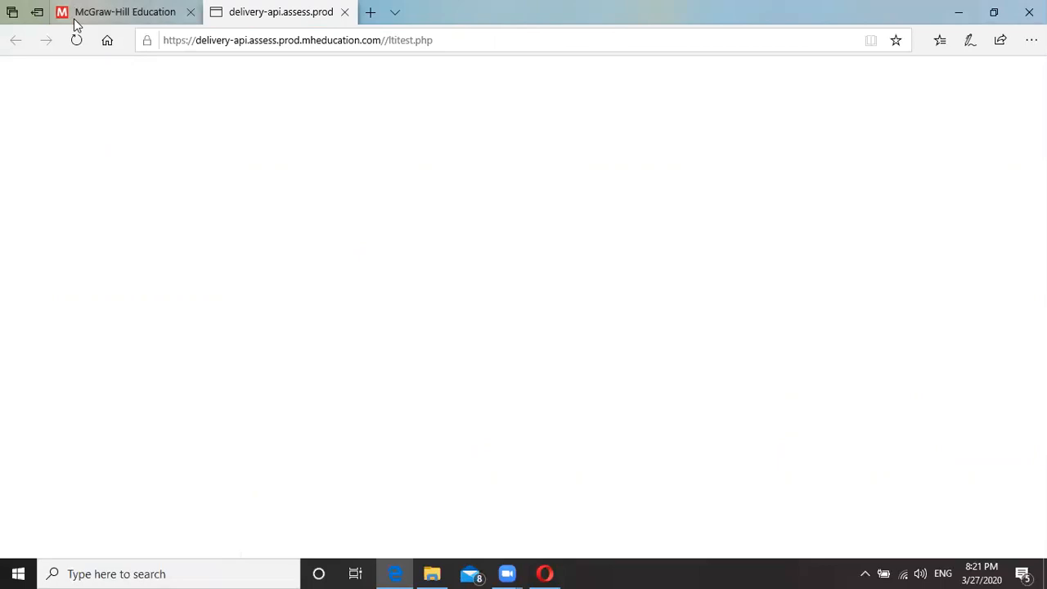
click(104, 12)
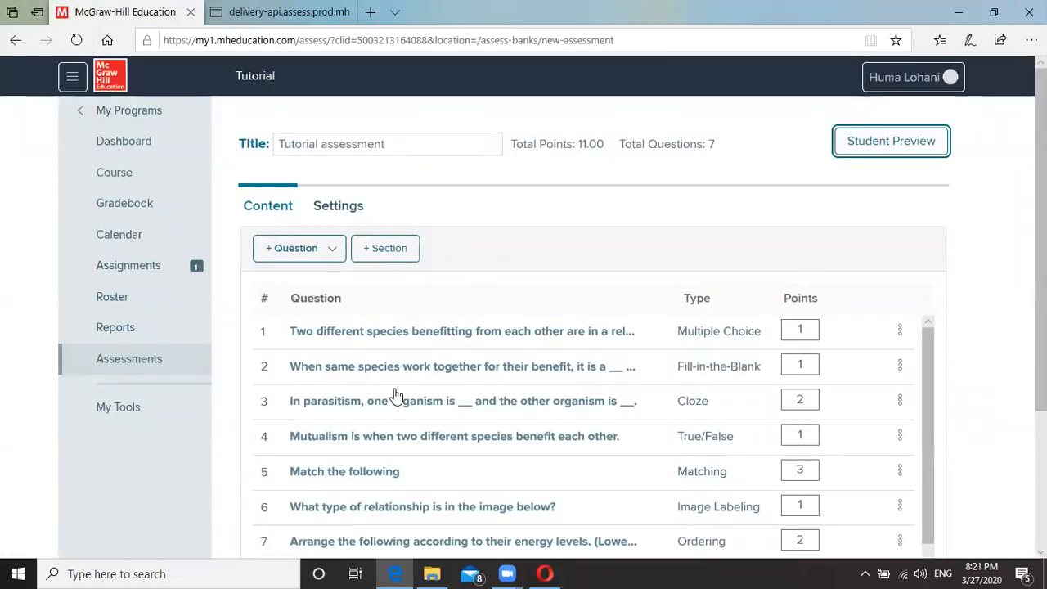
scroll(479, 344, down, 3)
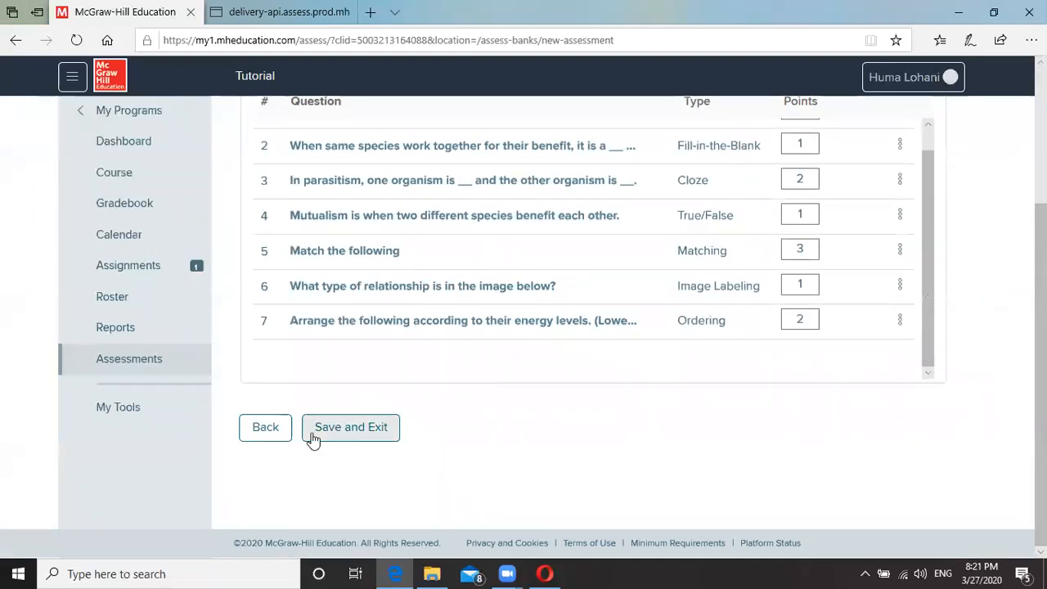
Save and exit the Tutorial assessment, then choose Assign for it in My Assessments.
click(355, 437)
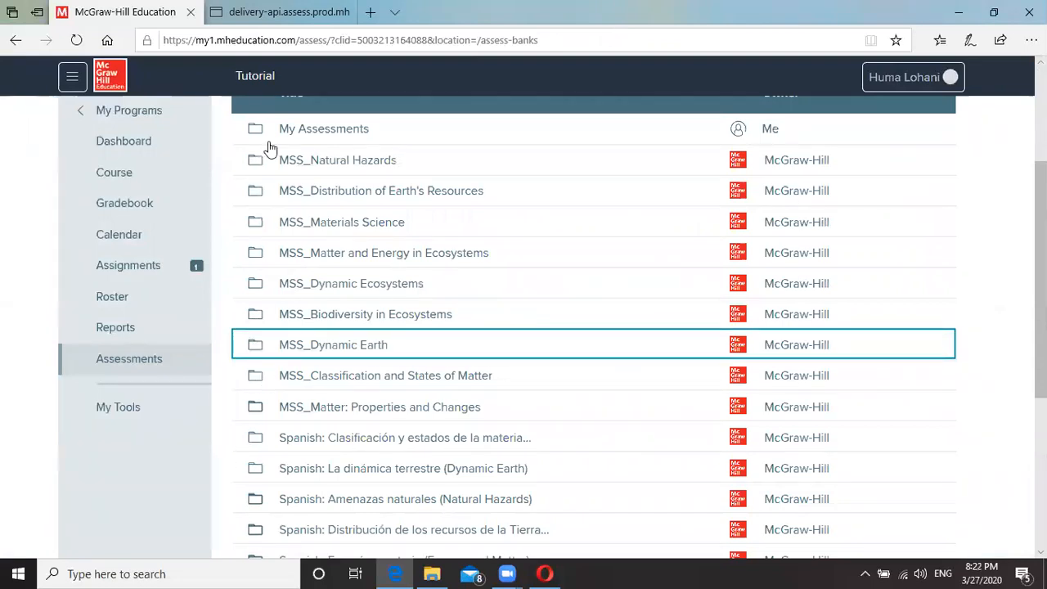
click(301, 135)
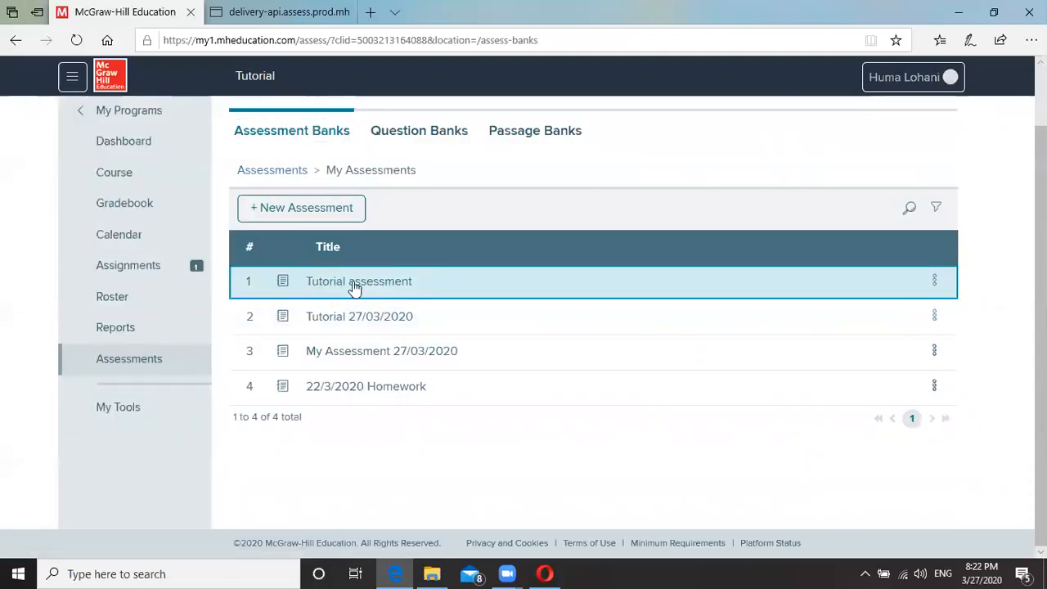
click(935, 282)
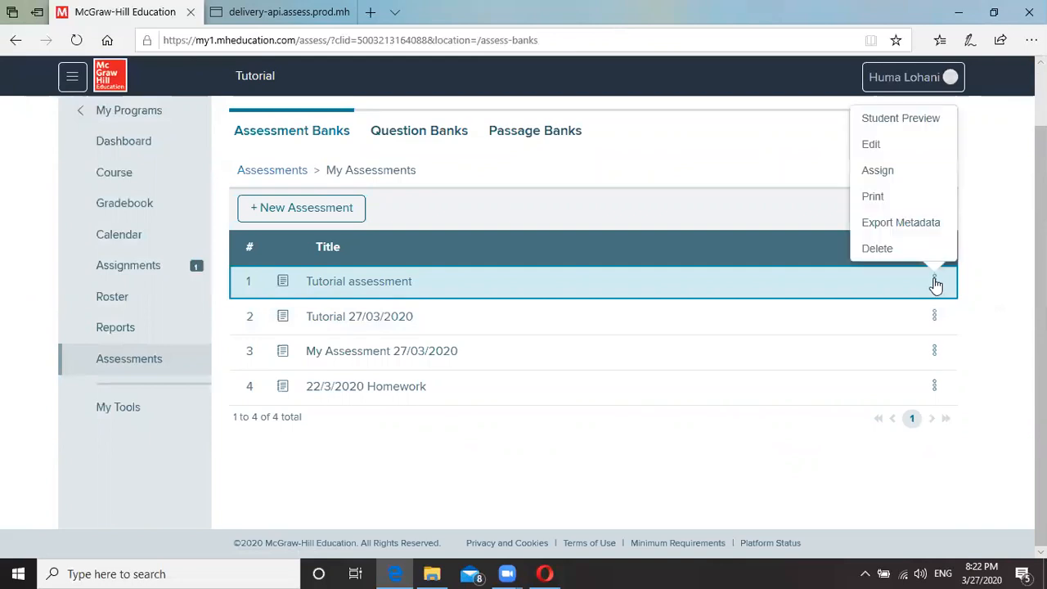
click(879, 172)
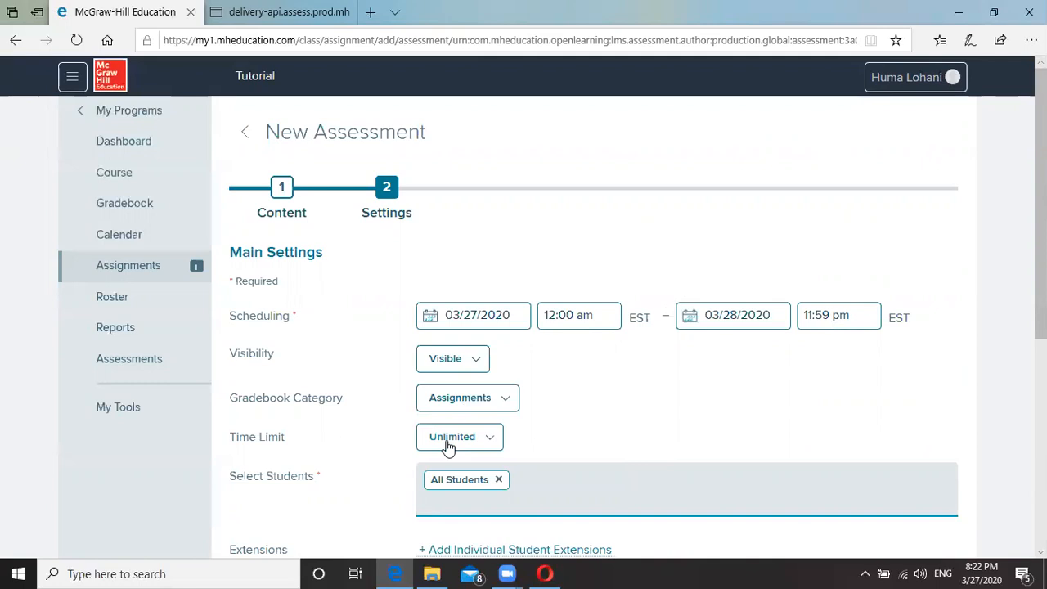
Change the assignment's time limit from Unlimited to 30 minutes.
scroll(467, 436, down, 1)
click(481, 365)
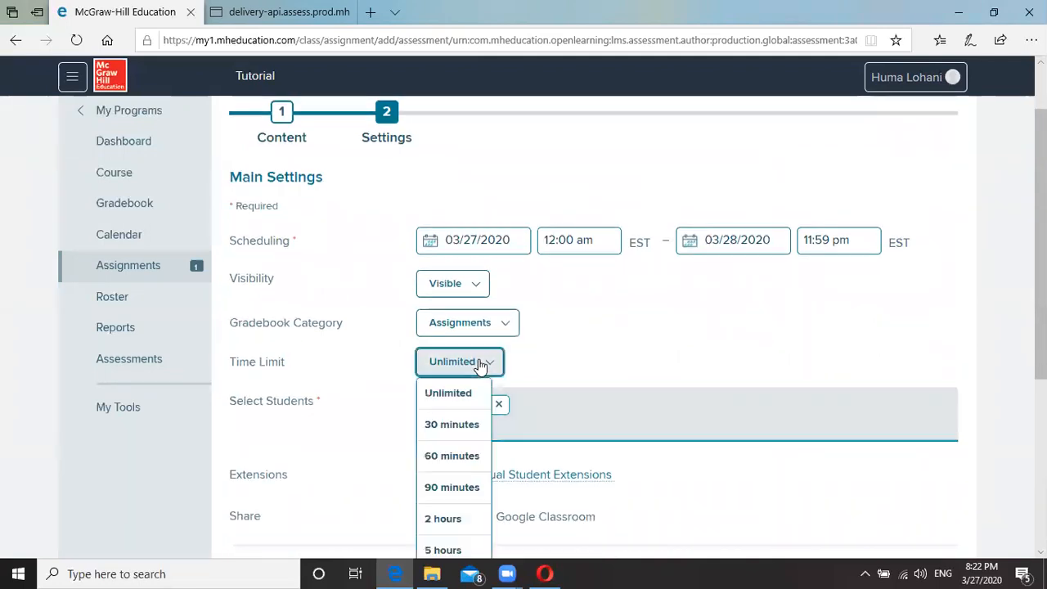
click(446, 429)
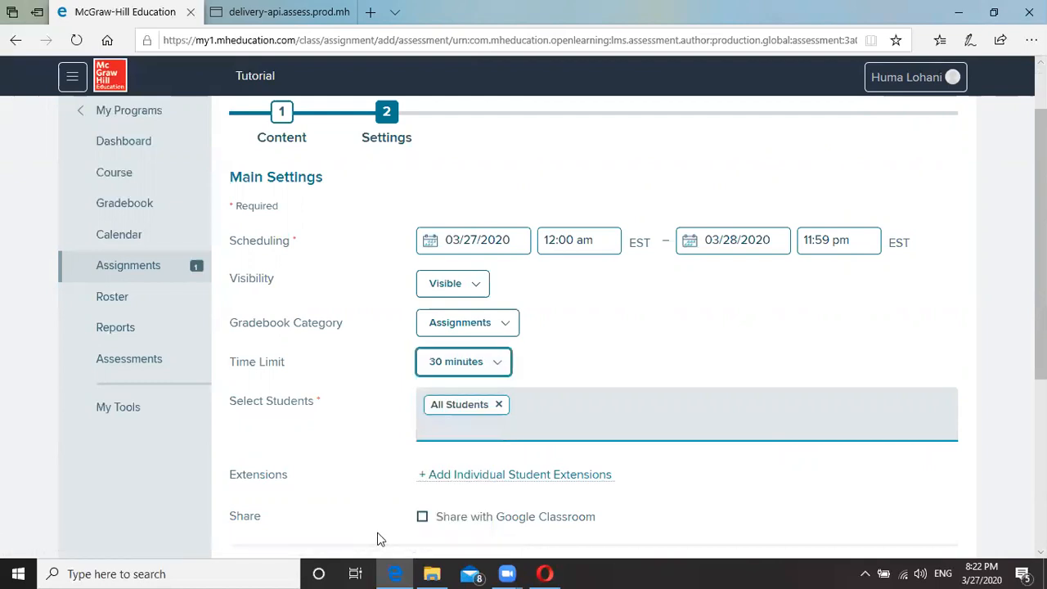
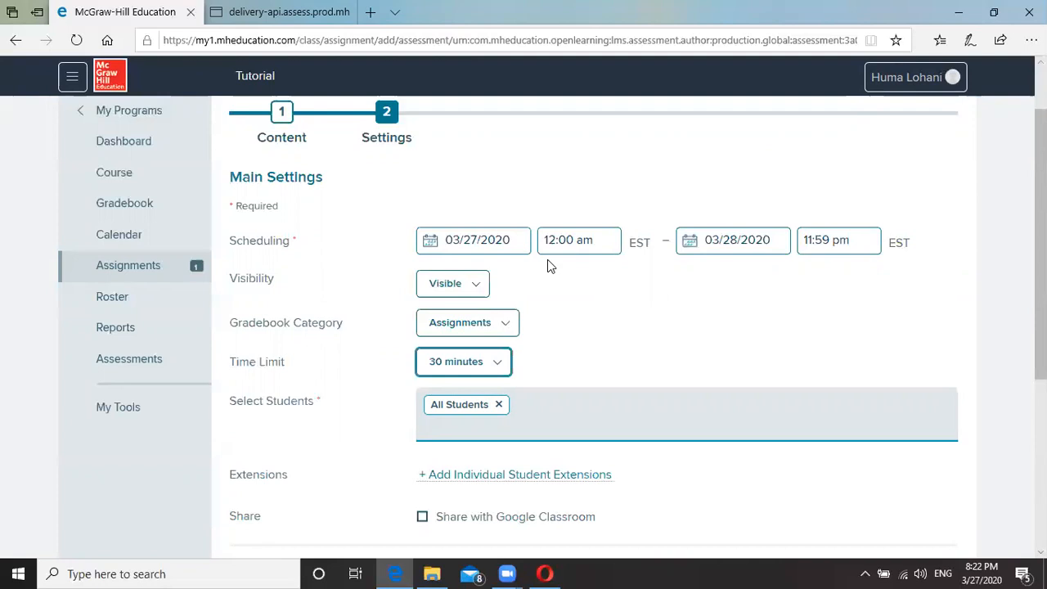
Assign the Tutorial assessment with the 30-minute time limit settings.
scroll(550, 266, down, 2)
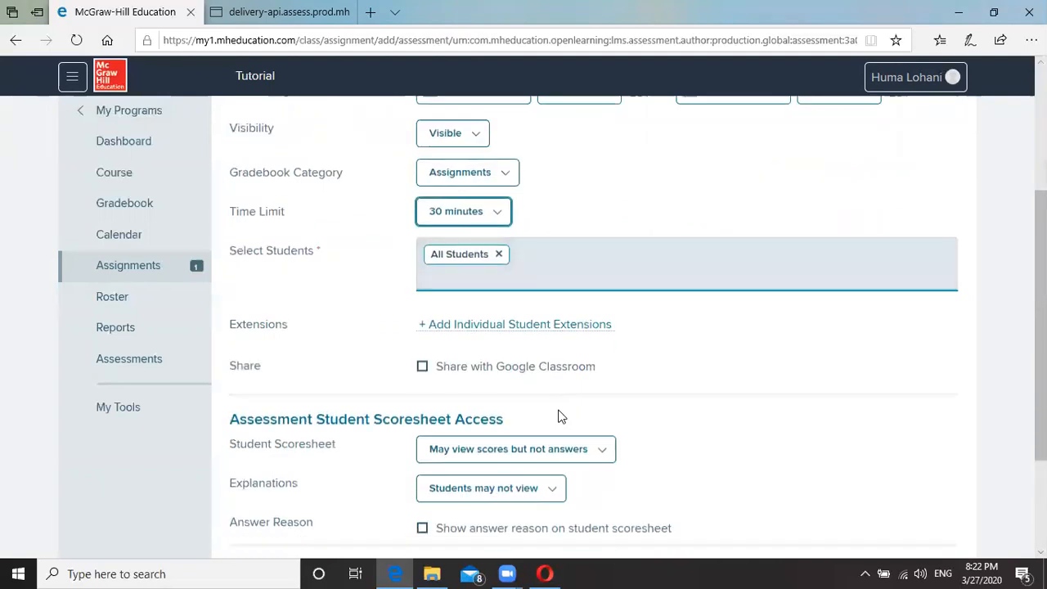
scroll(559, 416, down, 2)
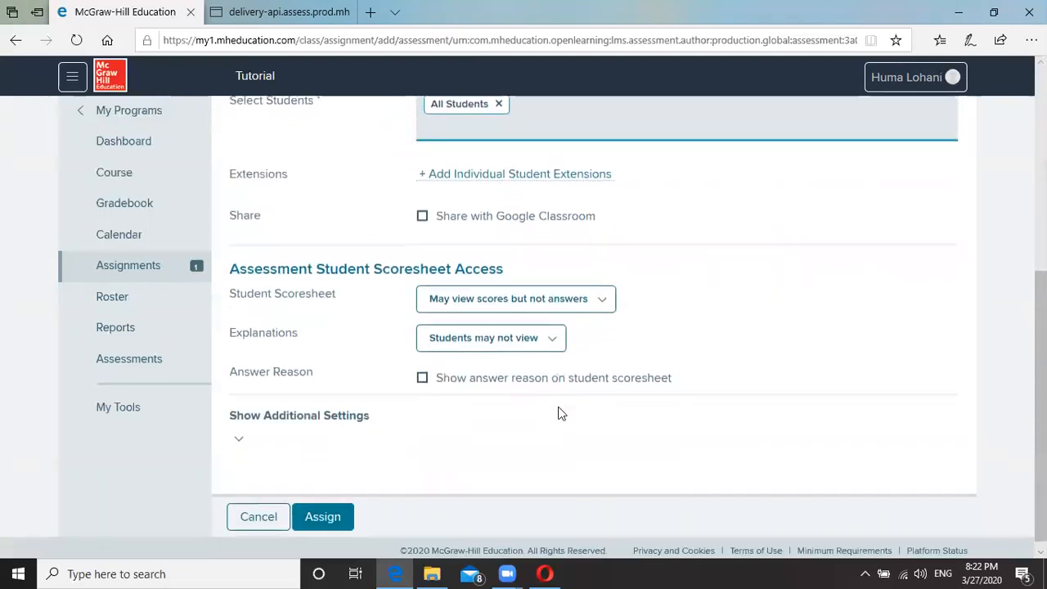
click(323, 517)
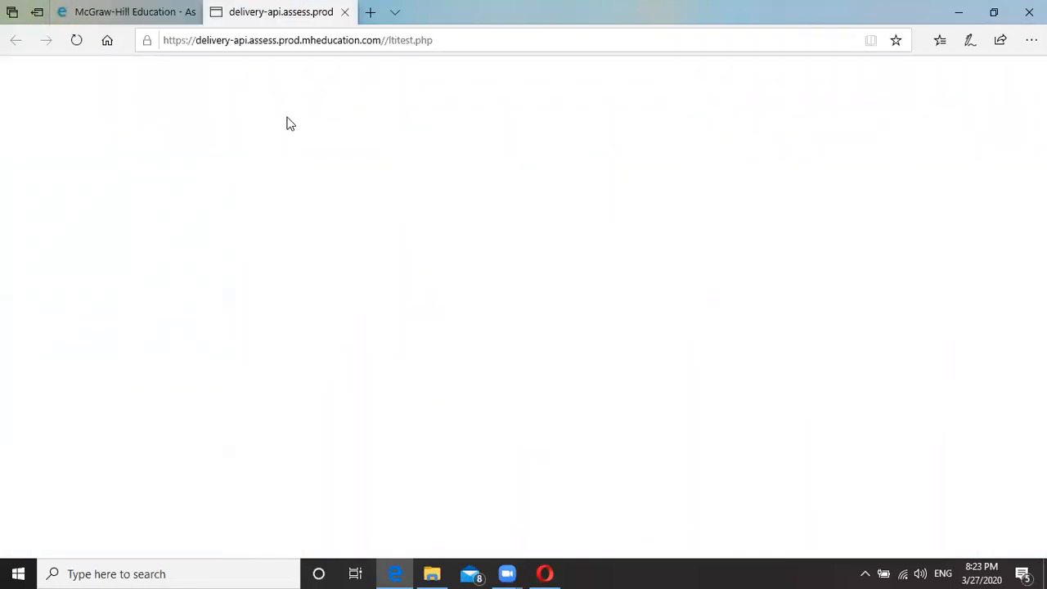
Check the class assignments list showing Tutorial Open, 0 of 3 submitted, then bring the student browser forward.
click(227, 41)
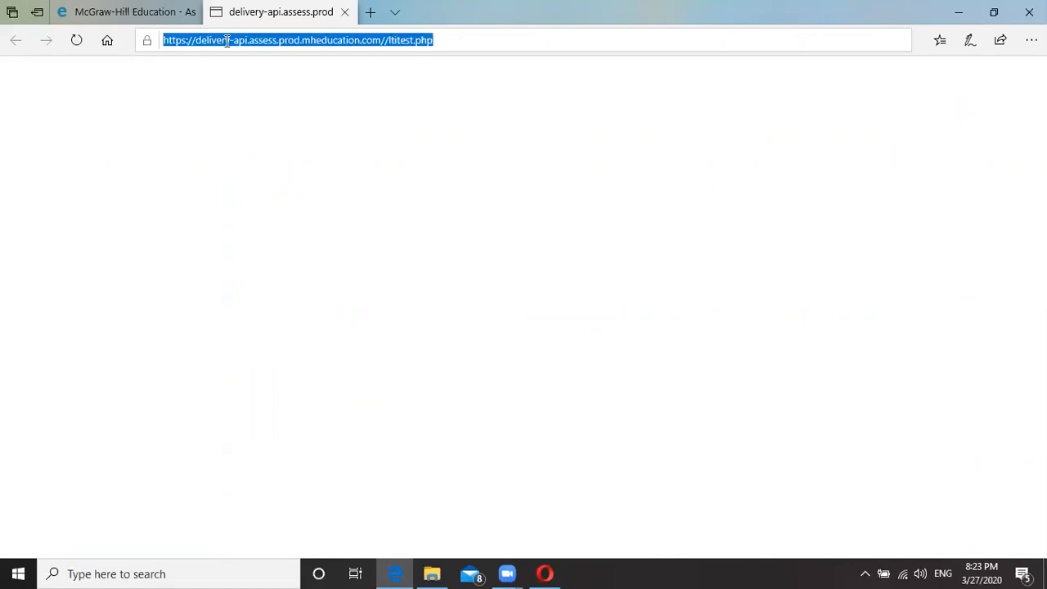
click(180, 15)
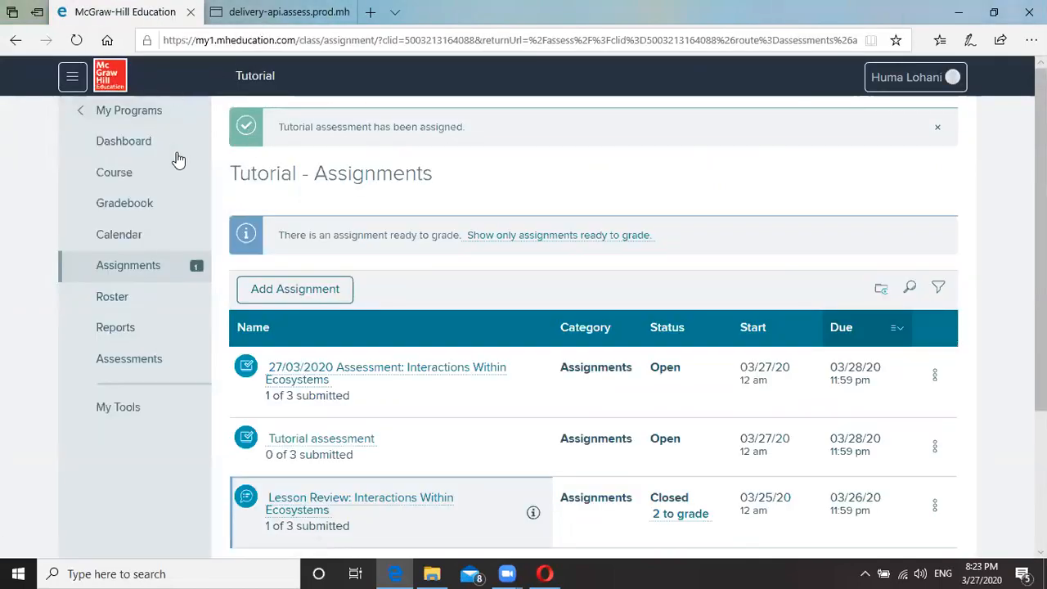
click(554, 571)
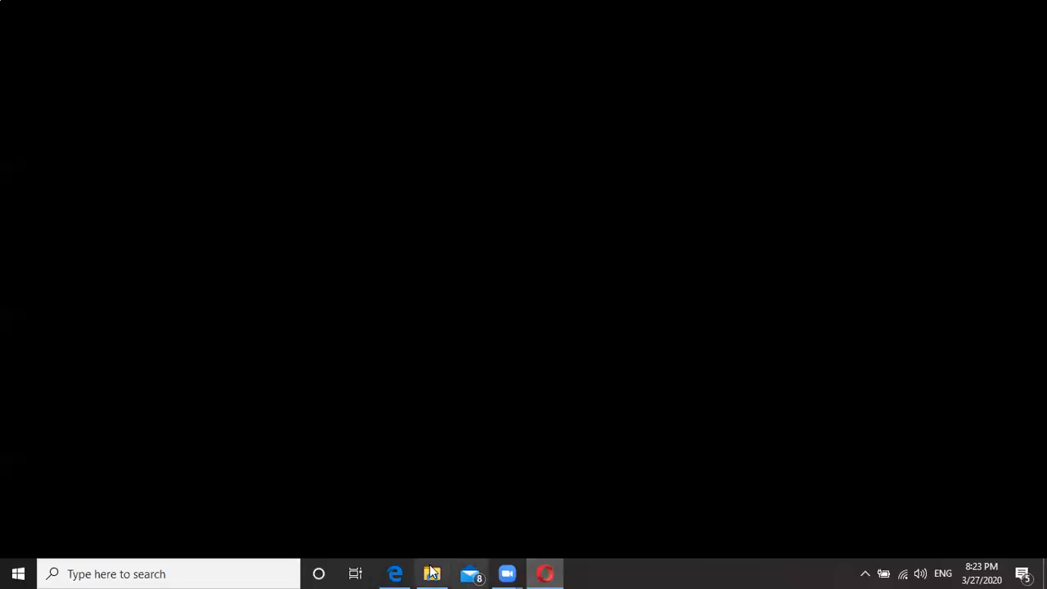
Close the earlier assessment's scoresheet in the student browser.
mouse_move(396, 572)
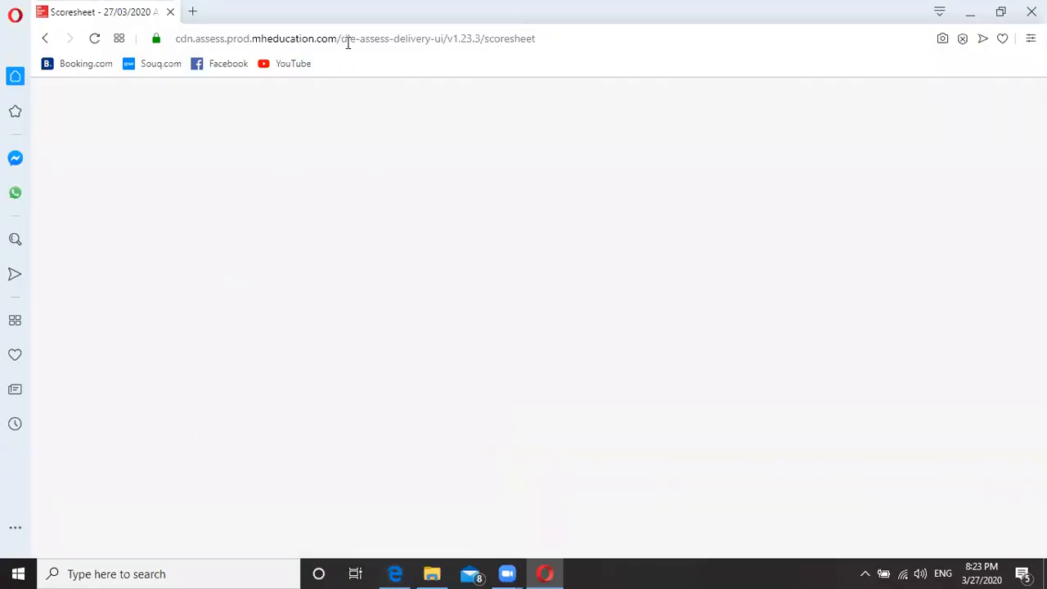
click(573, 38)
scroll(997, 175, up, 12)
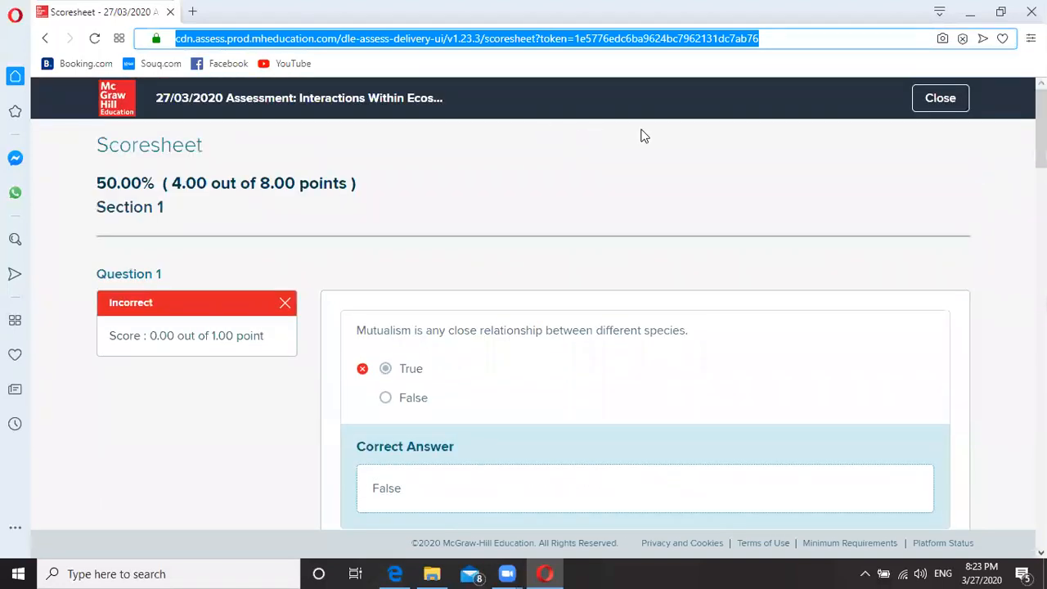
click(941, 98)
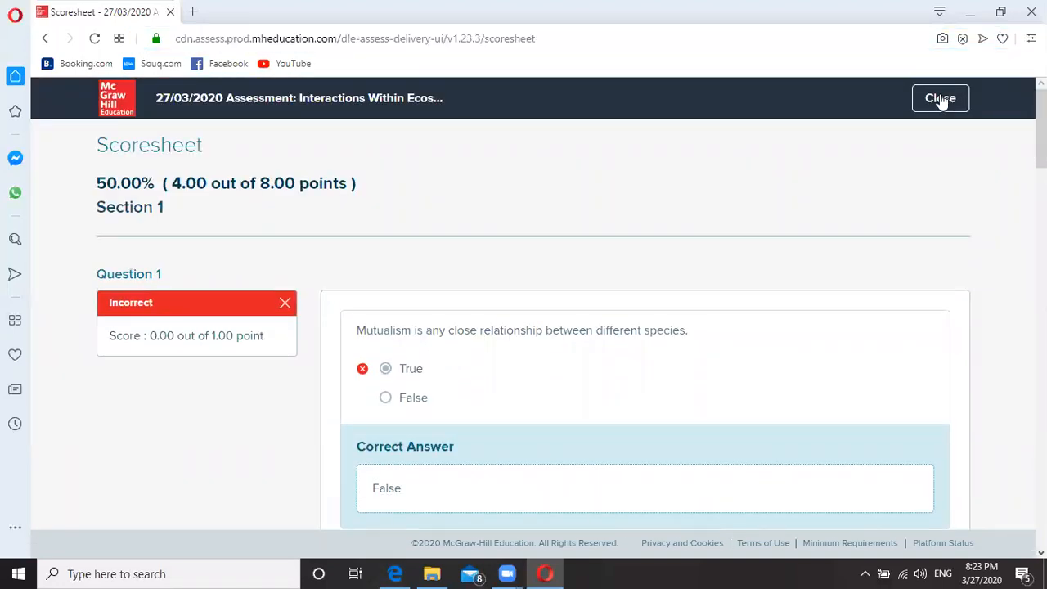
click(940, 98)
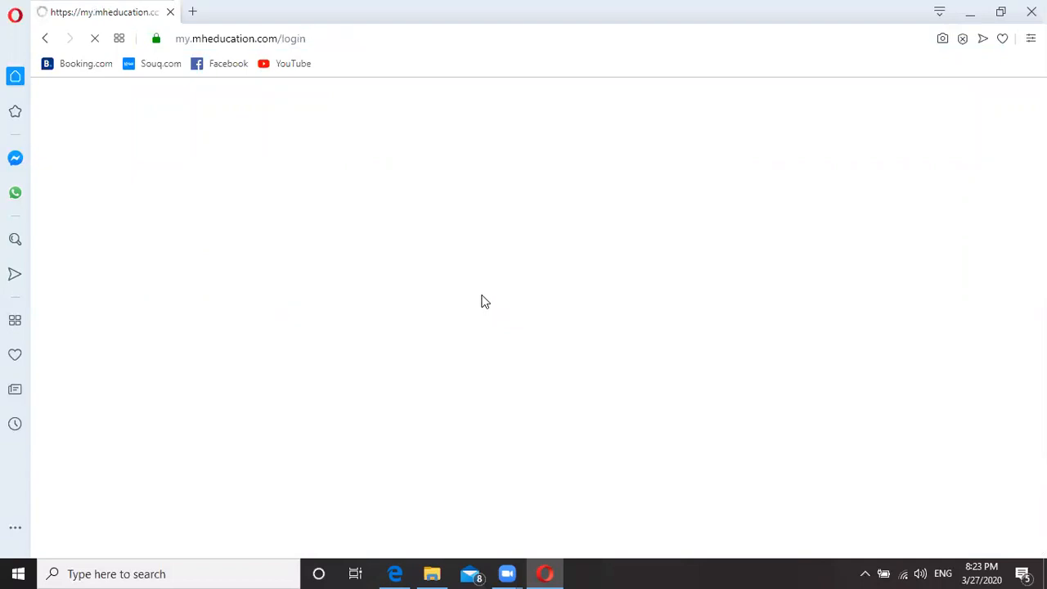
Reload and close the assessment delivery tab in the teacher browser, then show the student login page.
click(398, 572)
click(336, 13)
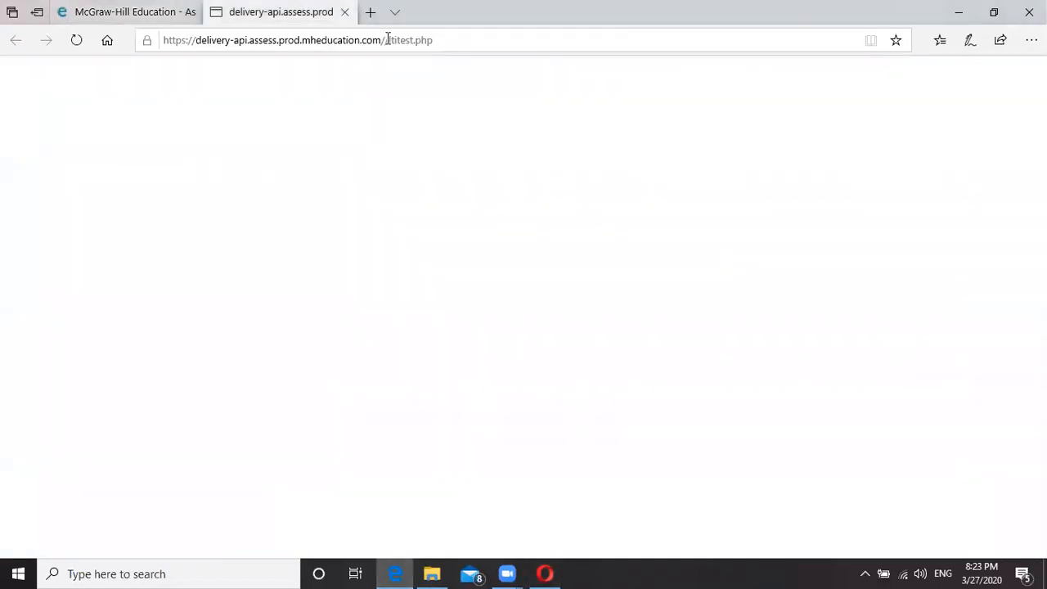
click(416, 45)
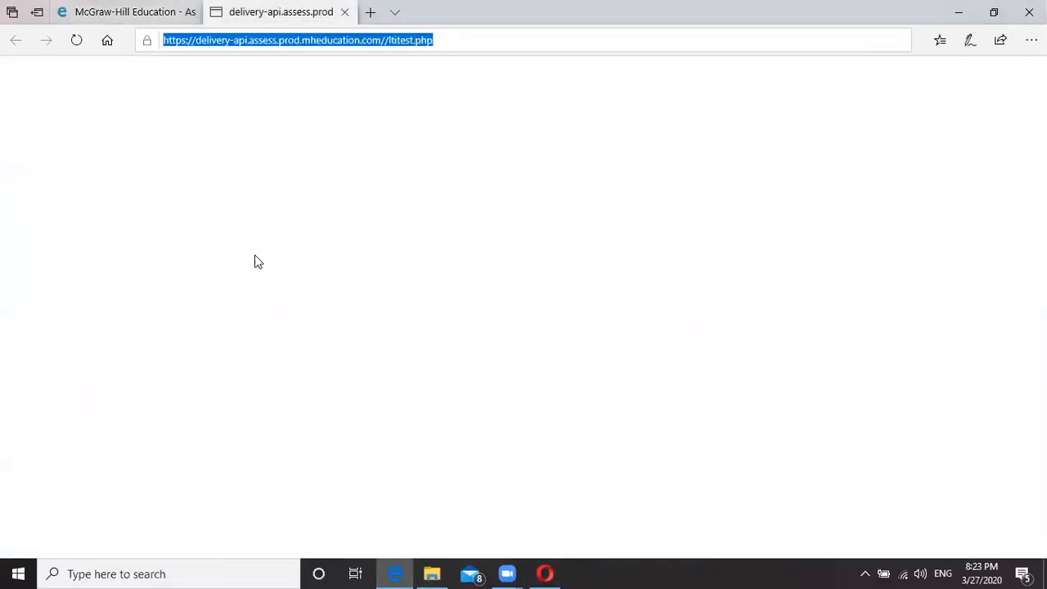
key(Return)
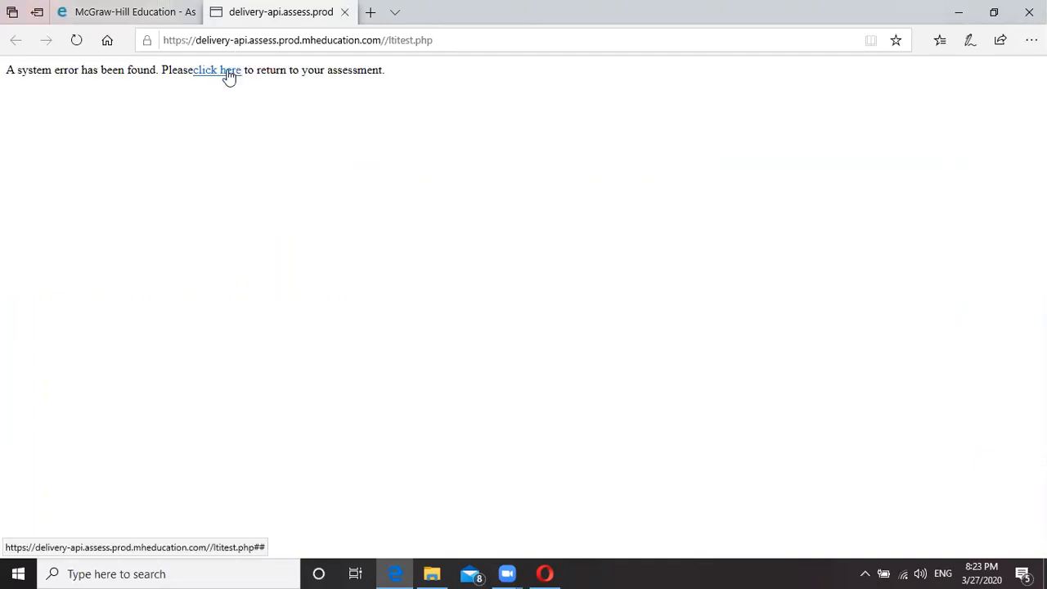
key(ctrl+w)
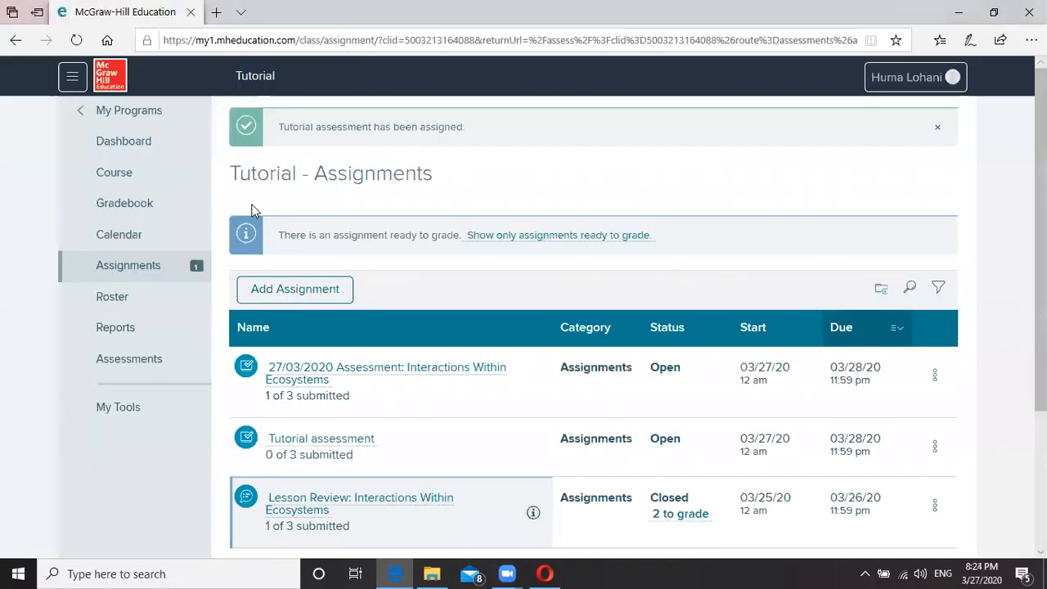
scroll(501, 373, down, 1)
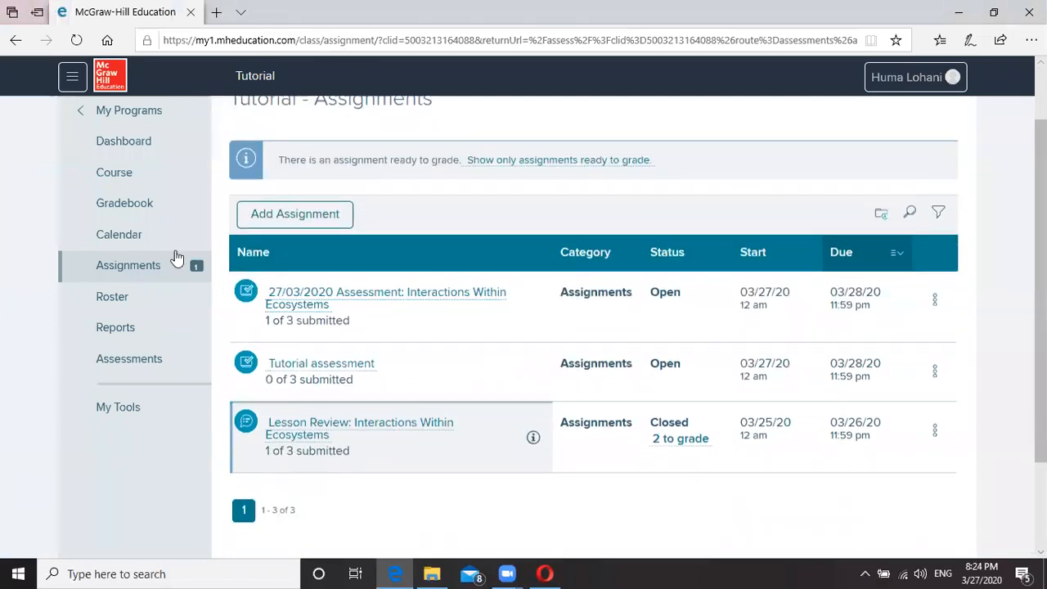
click(546, 573)
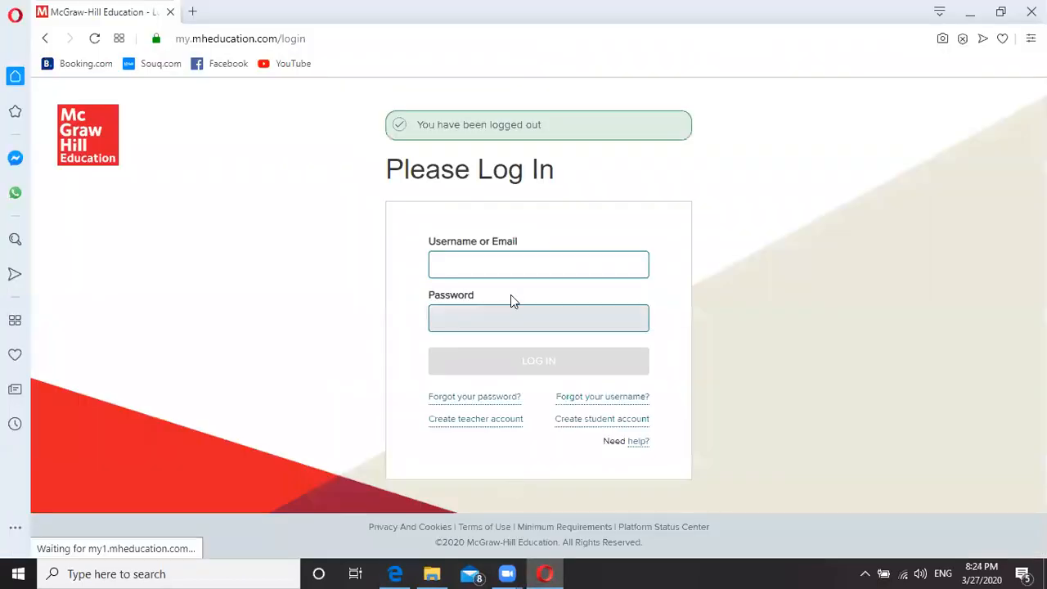
Log in with the student's username and password.
click(484, 262)
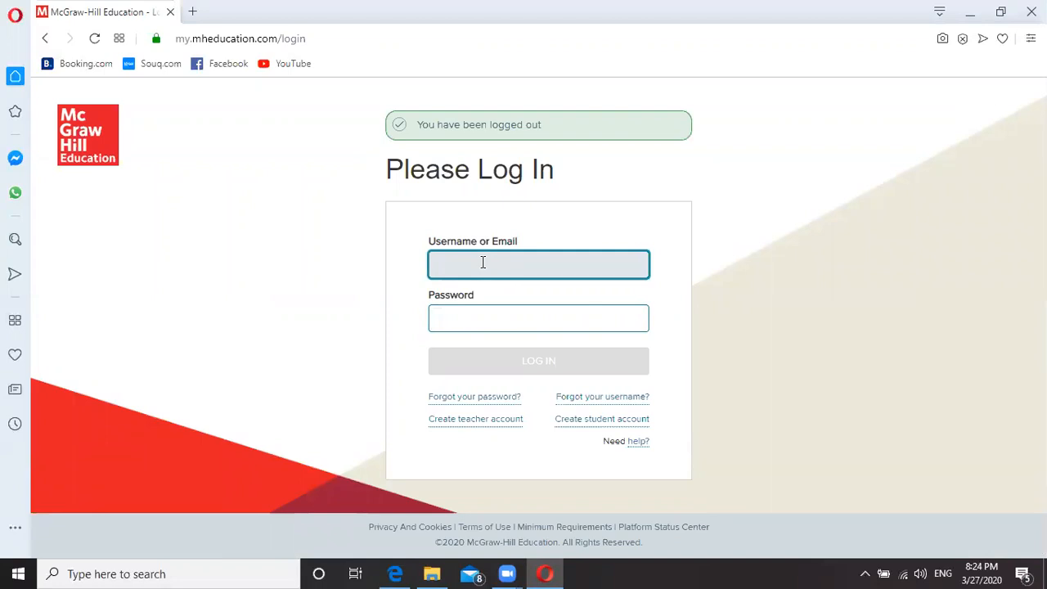
click(487, 315)
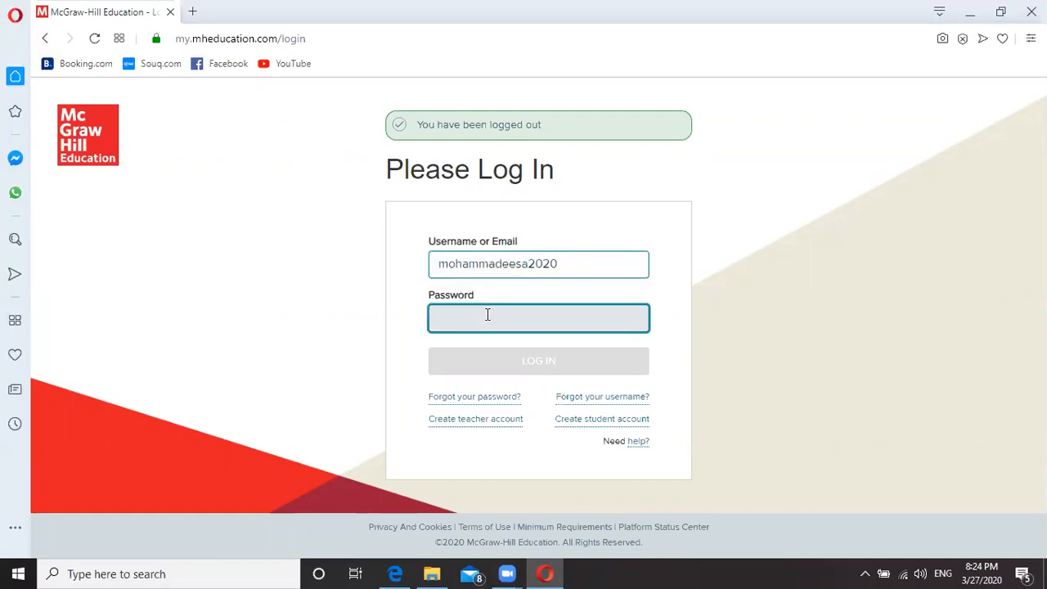
text(********)
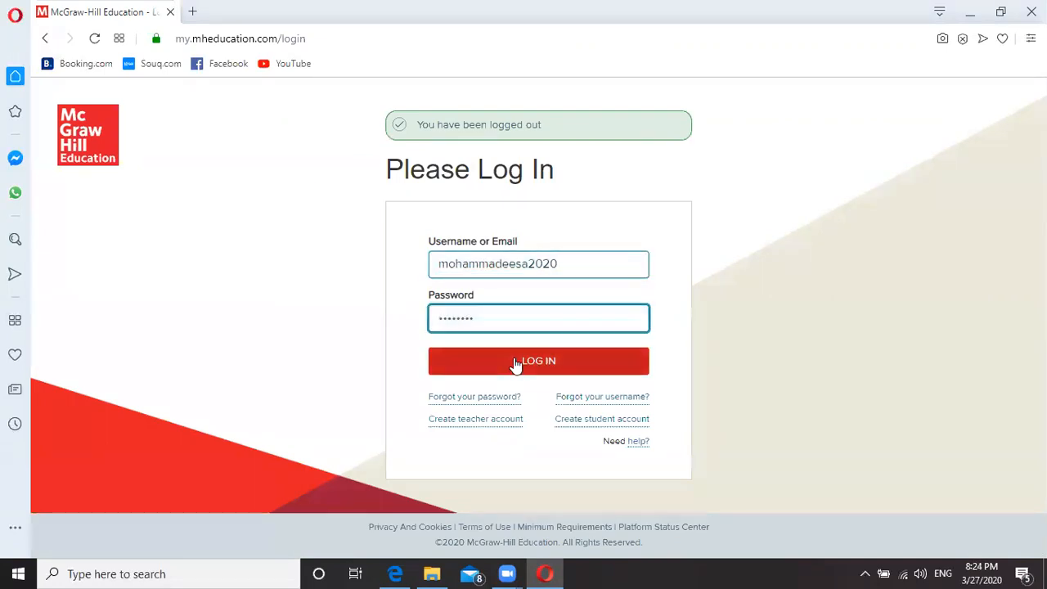
click(512, 367)
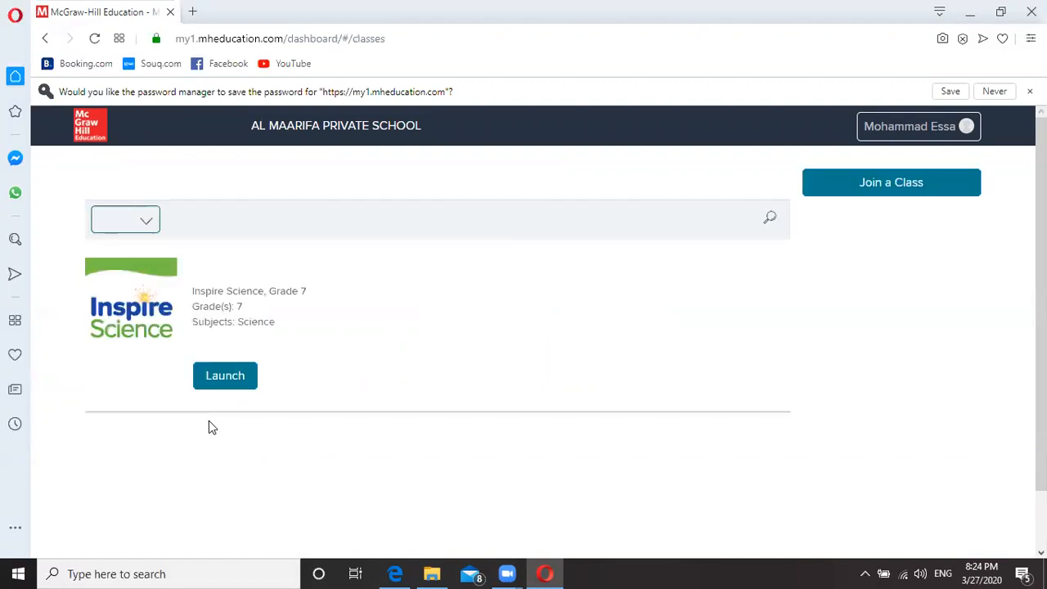
Launch the Tutorial class, go to its Assignments list, and open the Tutorial assessment.
click(219, 381)
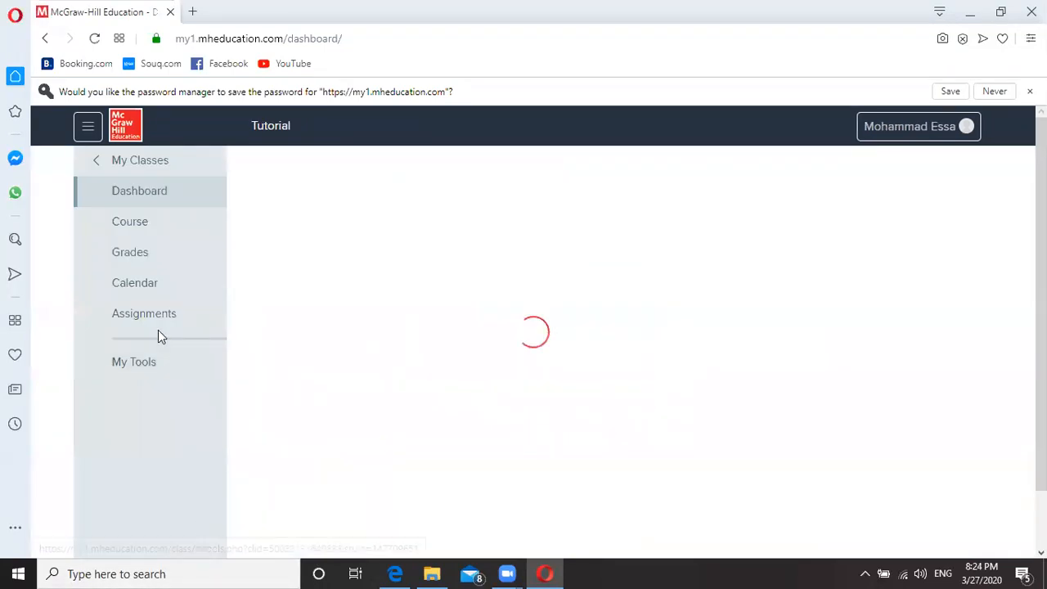
click(142, 324)
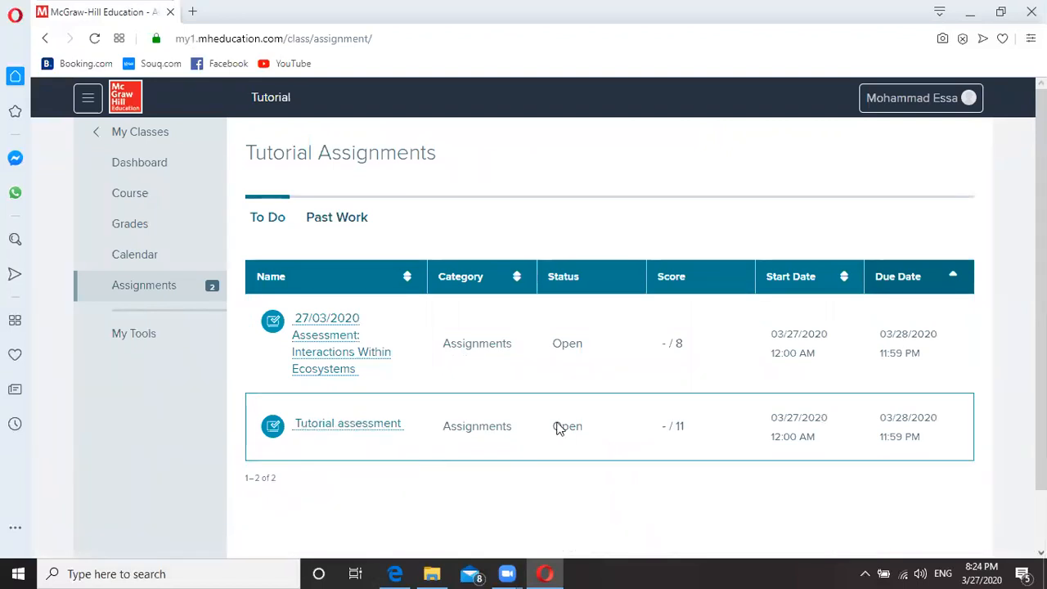
click(336, 428)
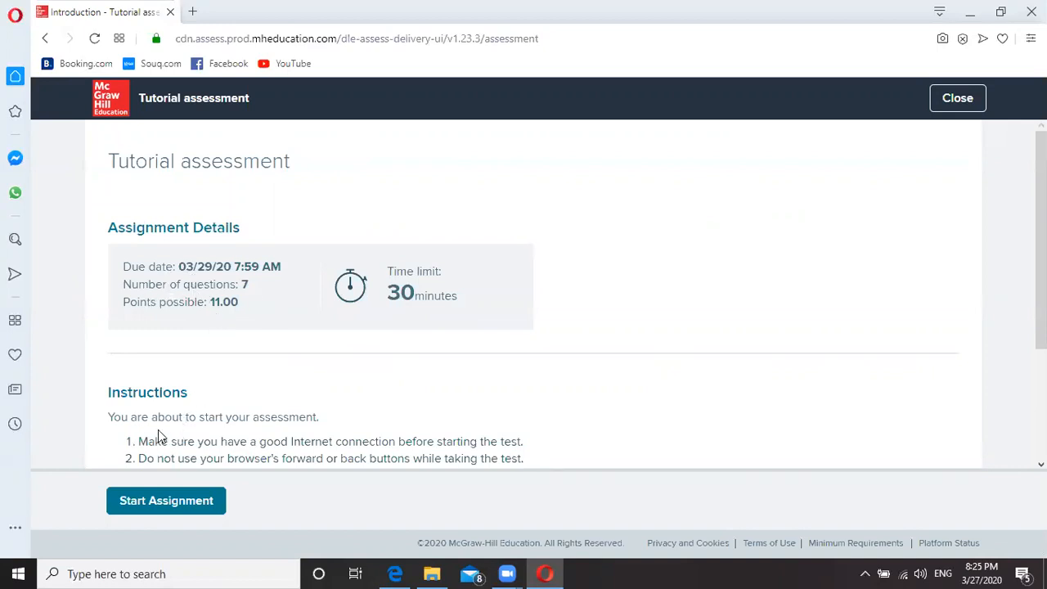
Start the Tutorial assessment and answer Question 1 with Mutualism.
scroll(157, 429, down, 1)
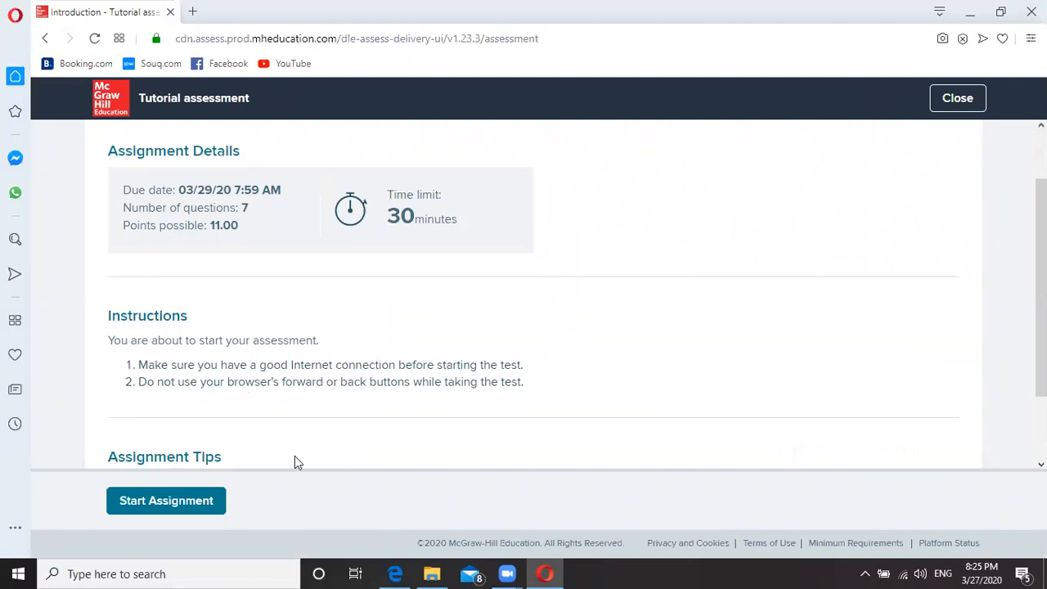
scroll(379, 402, down, 1)
scroll(188, 490, down, 2)
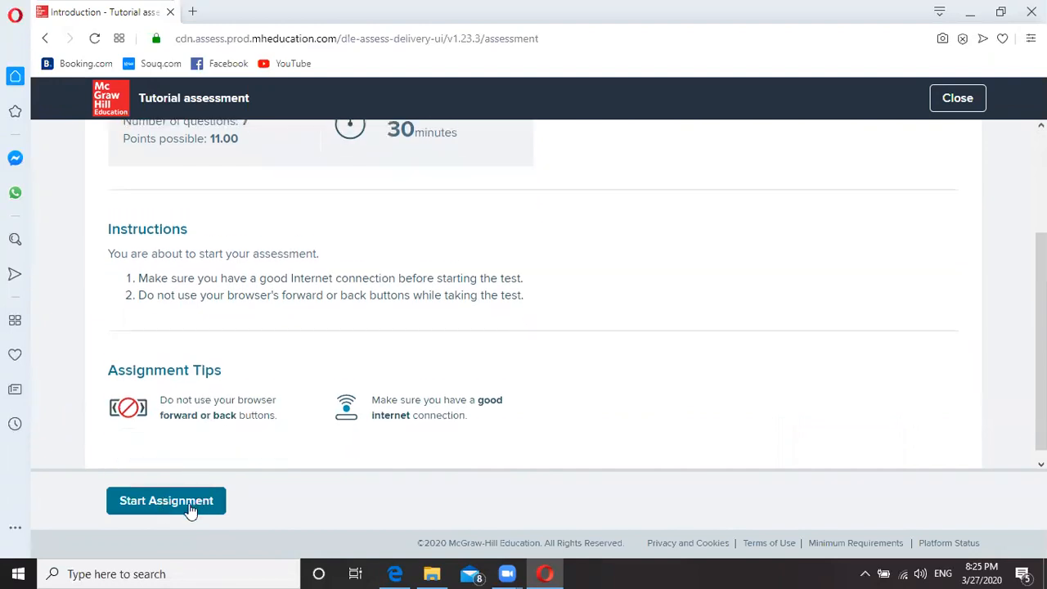
click(172, 502)
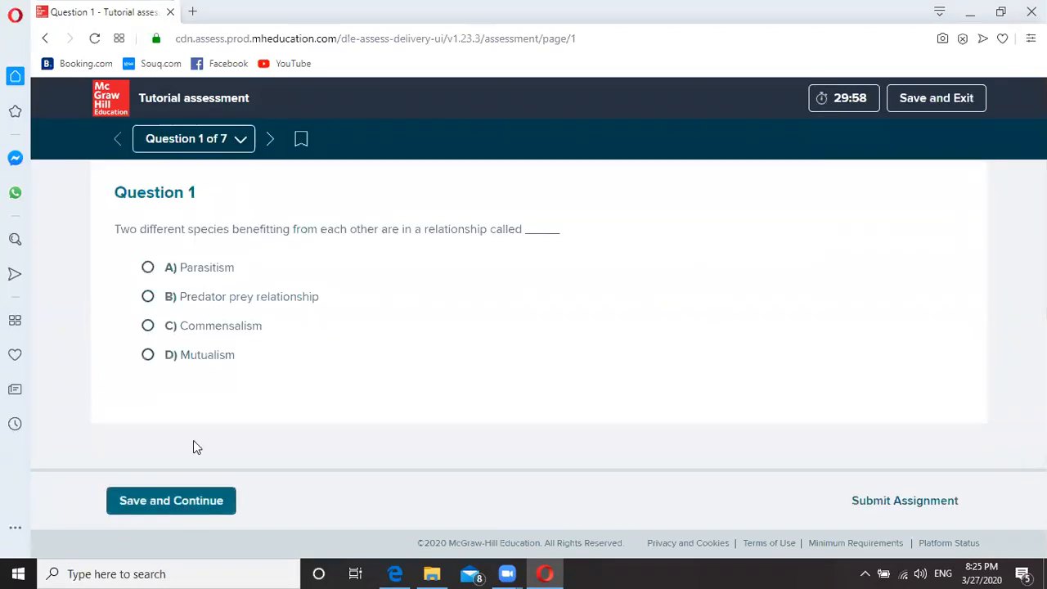
click(147, 356)
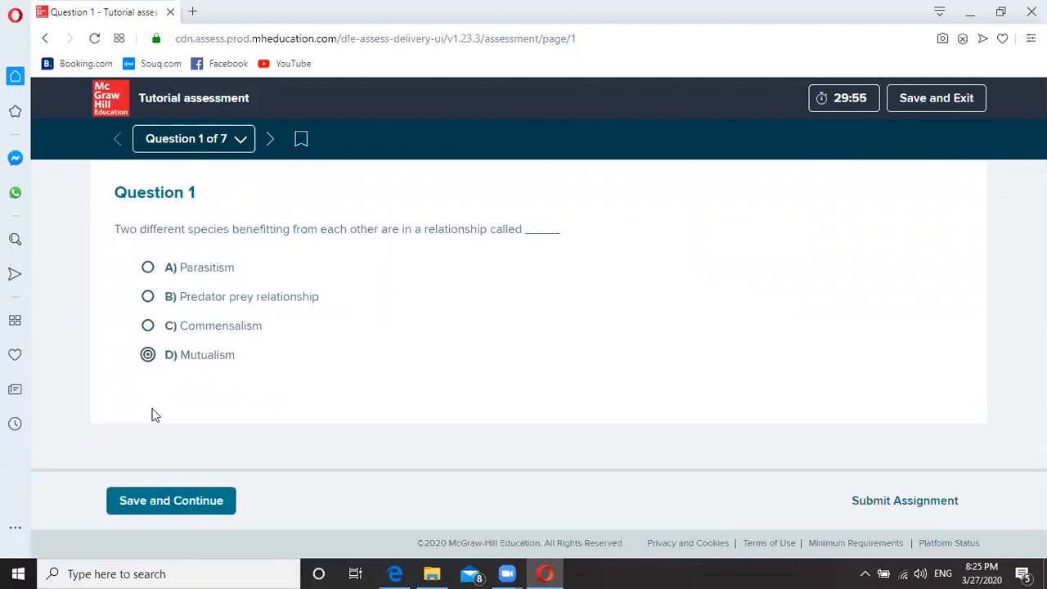
Save Question 1 and answer Question 2's blank with 'cooperative'.
click(151, 498)
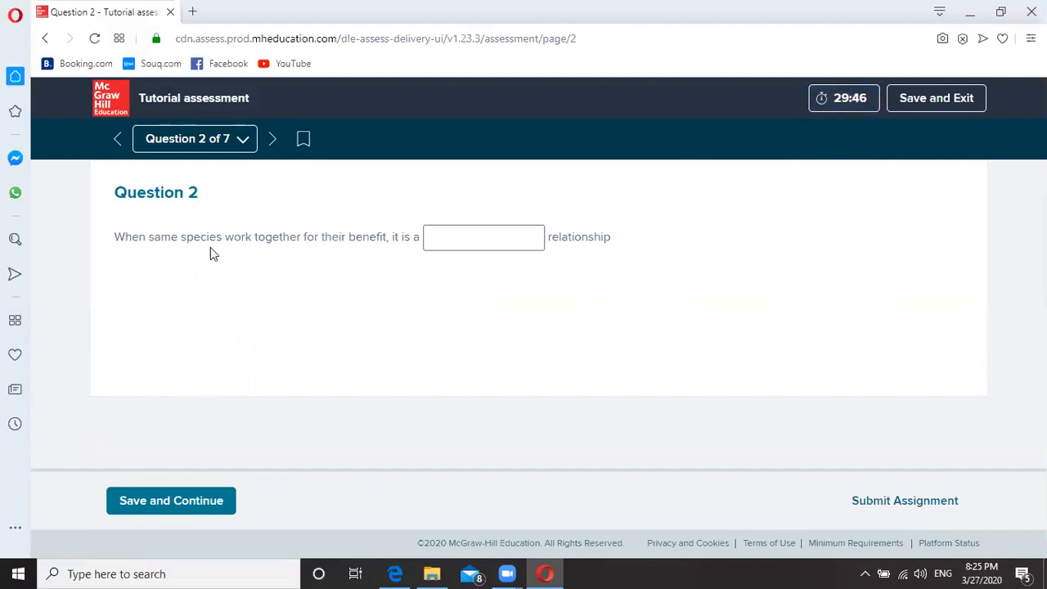
click(442, 237)
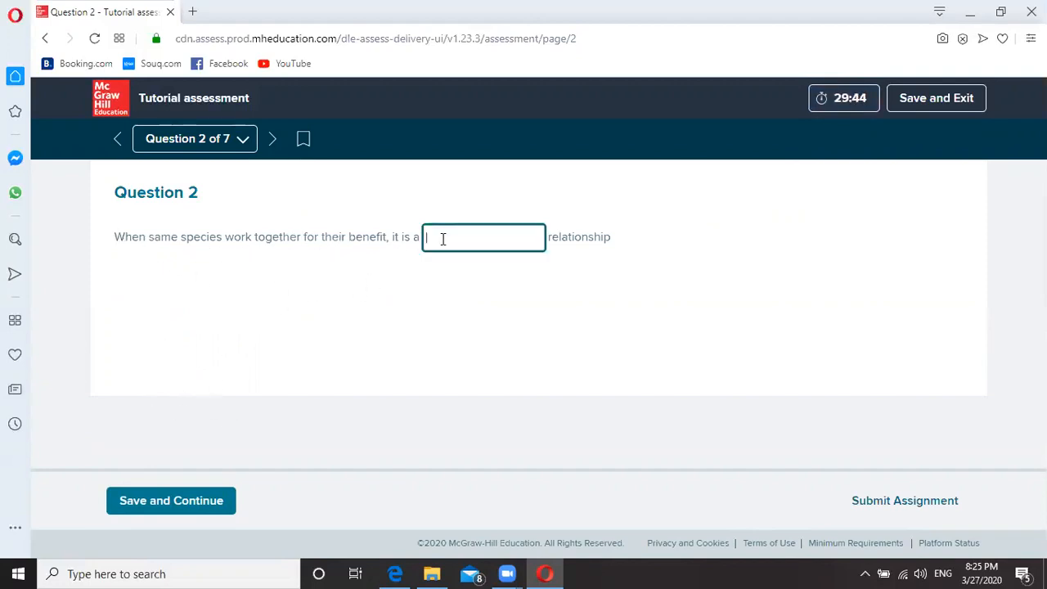
text(cooperative)
click(190, 507)
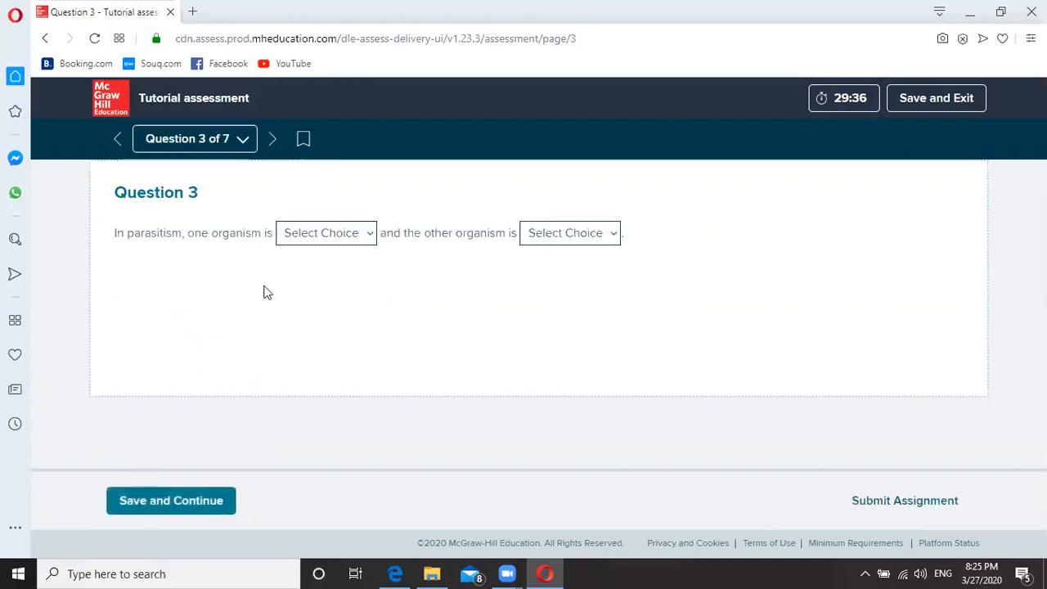
Fill Question 3's blanks with harmed and benefitted, and answer Question 4 False.
click(320, 234)
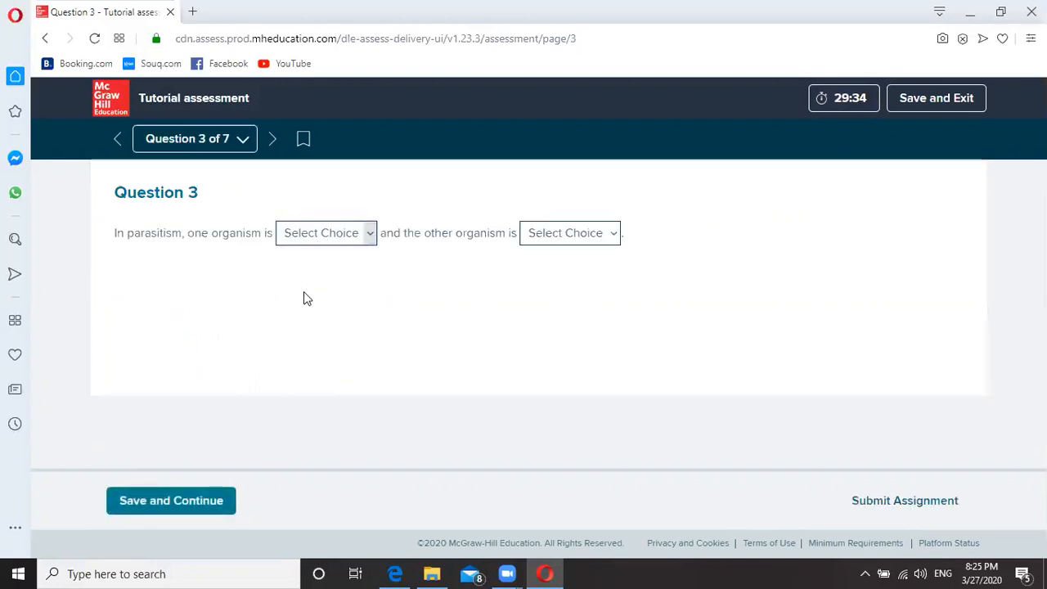
click(327, 233)
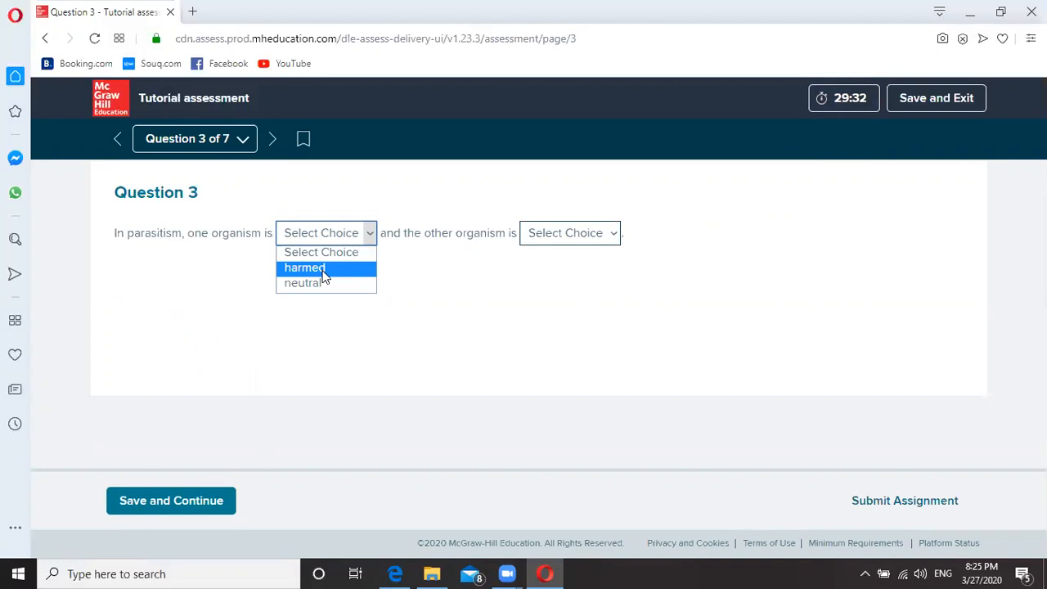
click(325, 273)
click(572, 238)
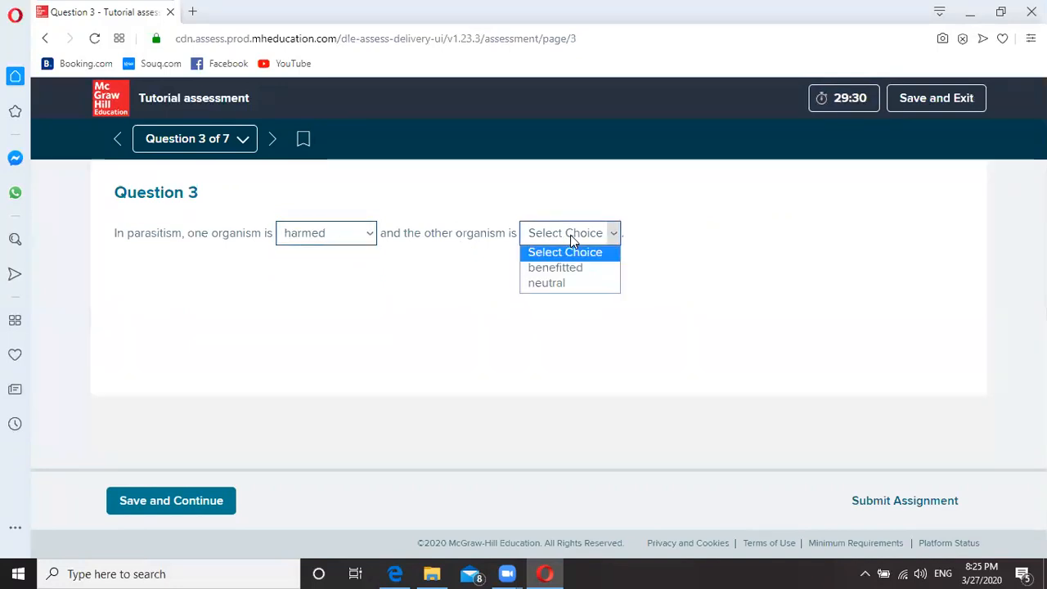
click(566, 268)
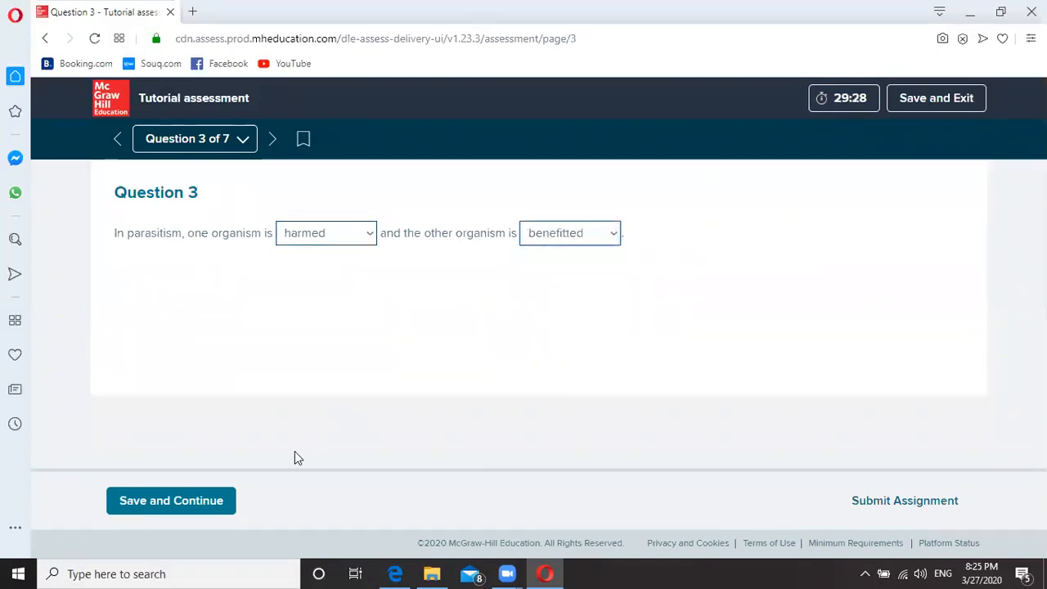
click(182, 502)
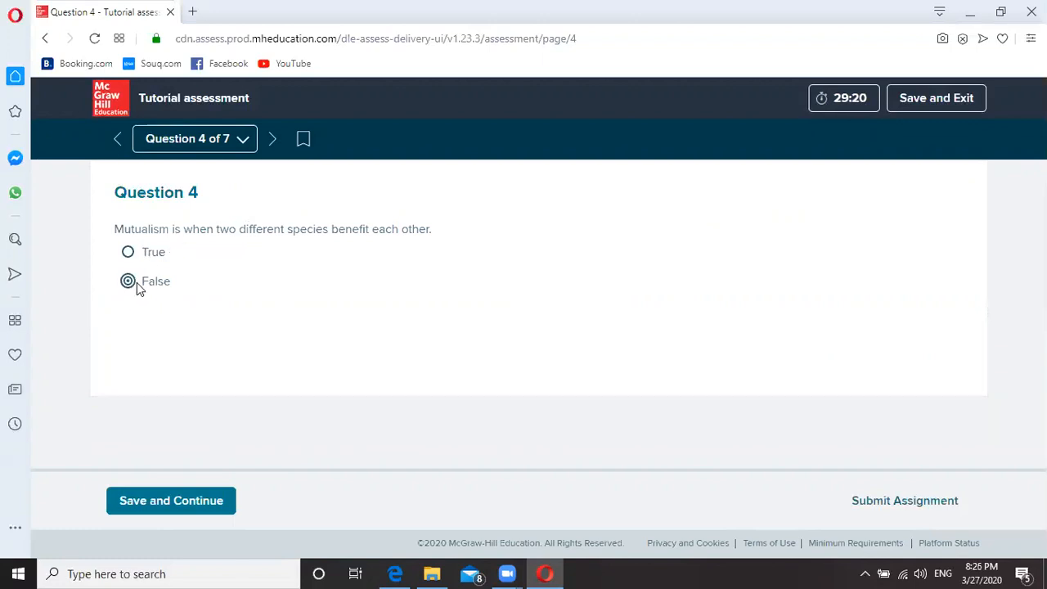
click(158, 504)
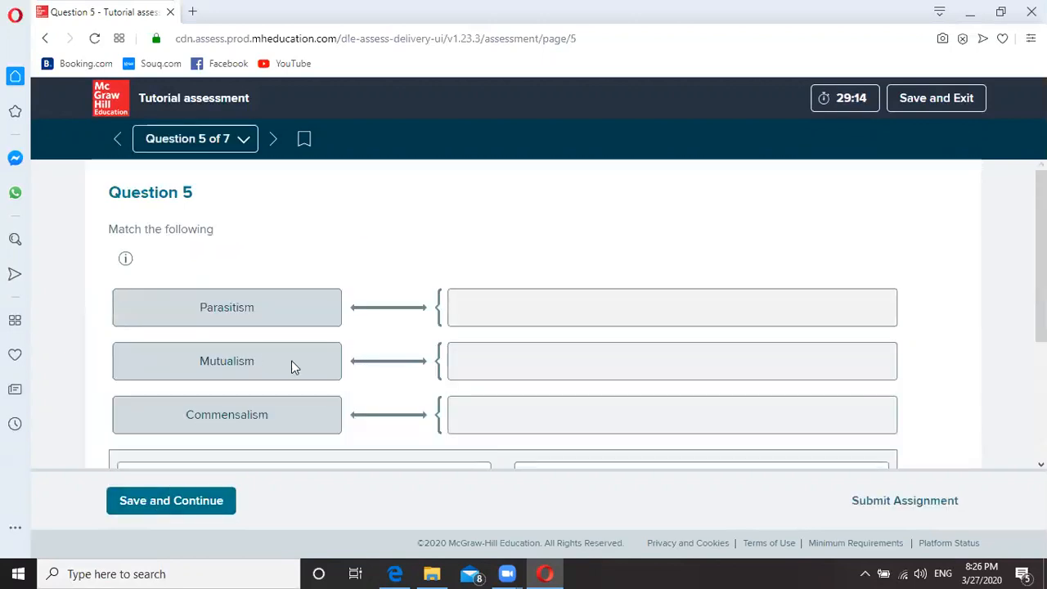
Match Question 5's relationship descriptions to Commensalism, Mutualism and the other terms, then save.
scroll(292, 367, down, 2)
drag(630, 341, 626, 267)
drag(346, 335, 557, 214)
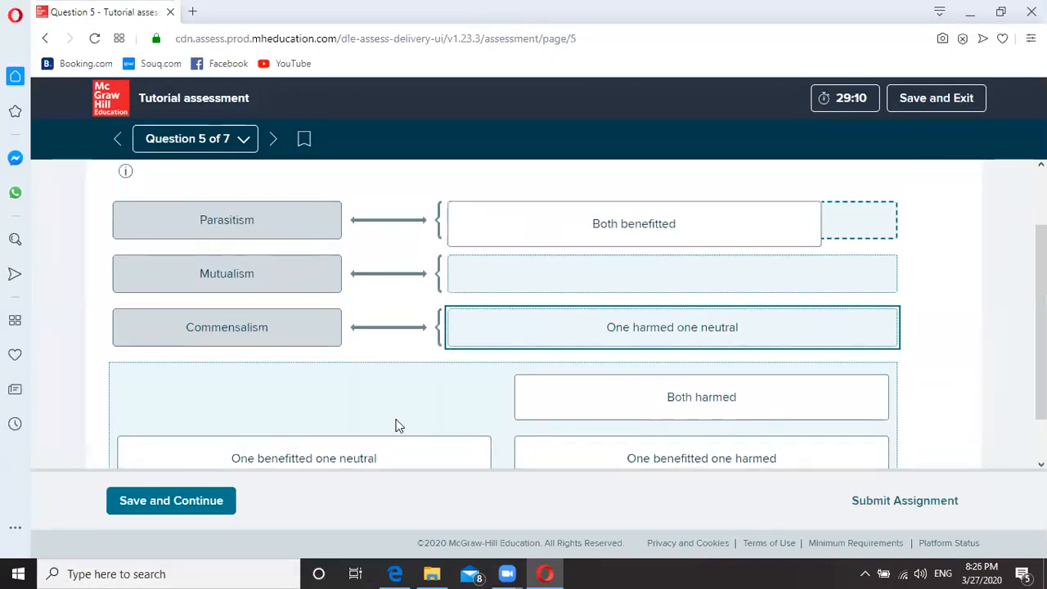
drag(288, 457, 593, 255)
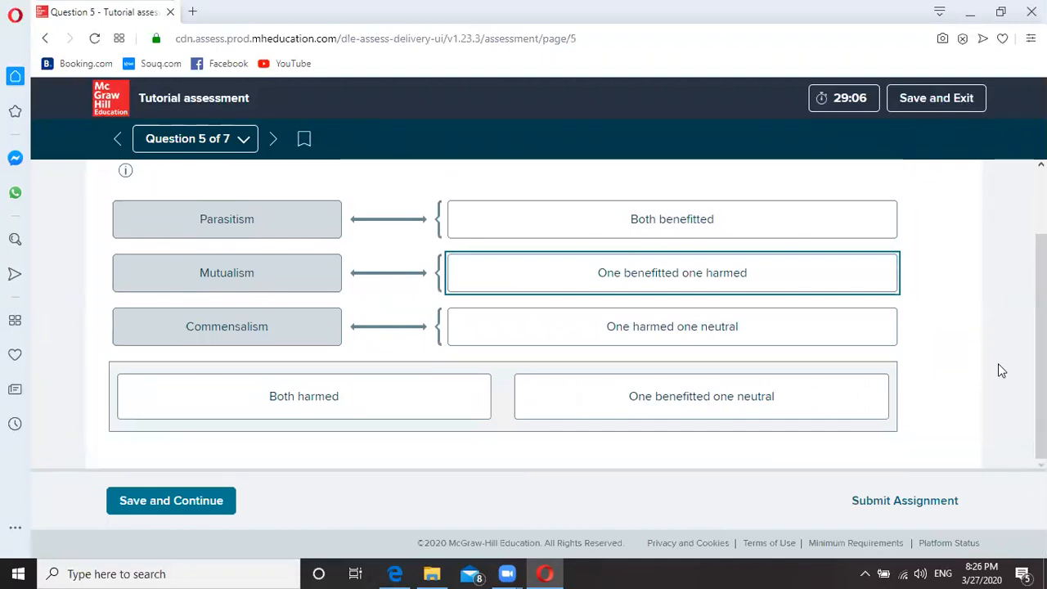
click(150, 500)
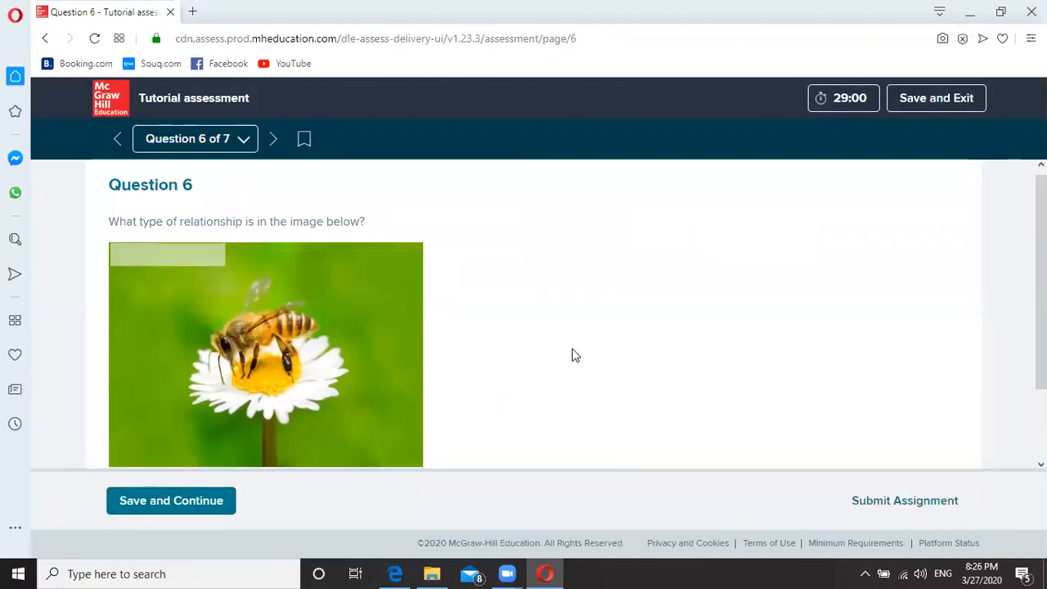
Drop Mutualism onto the bee image for Question 6 and save.
scroll(572, 354, down, 1)
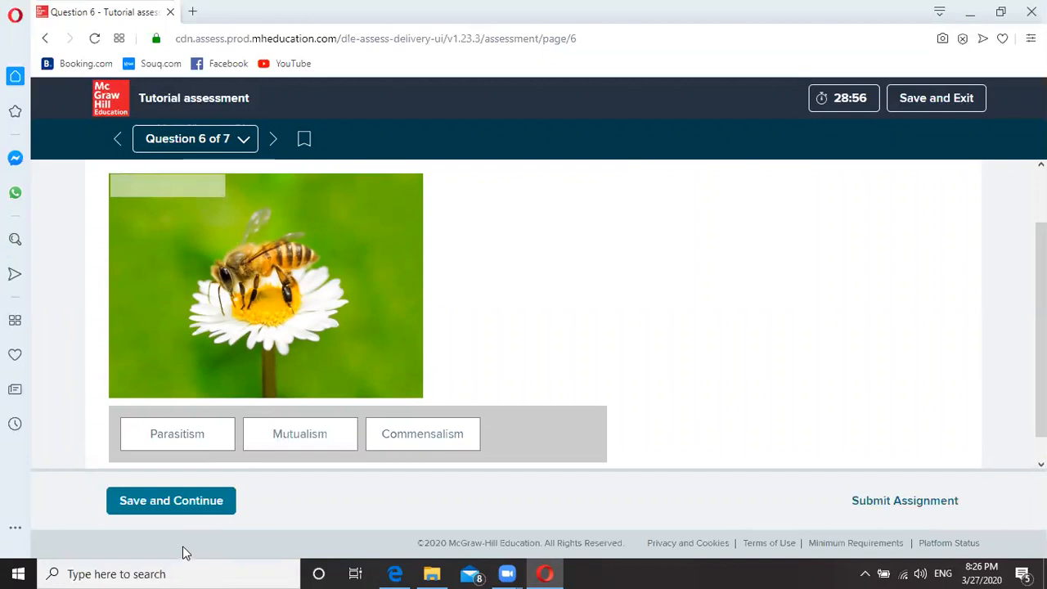
drag(289, 433, 172, 187)
click(181, 500)
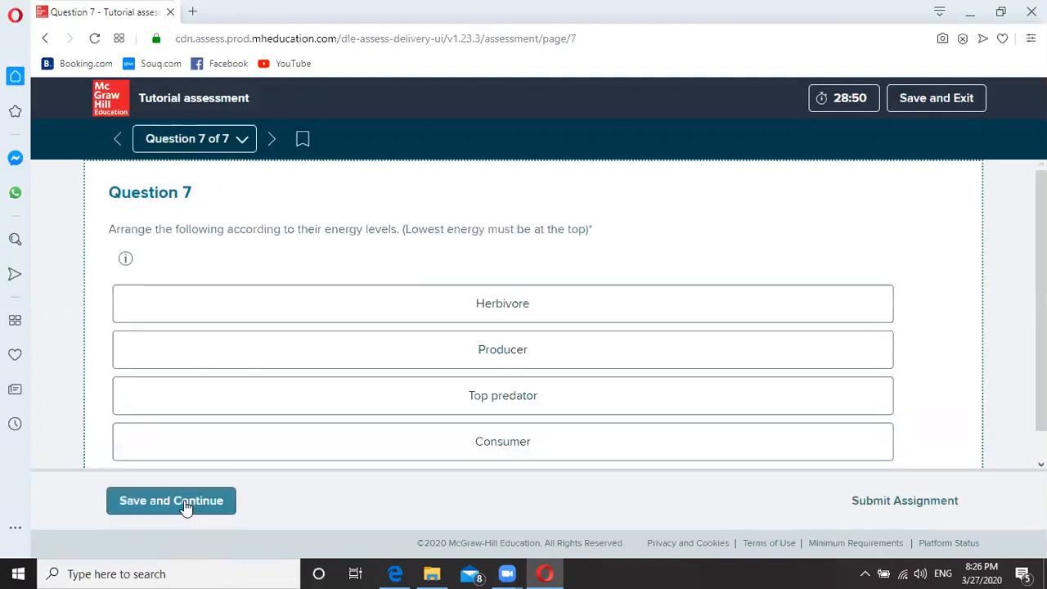
Order Question 7 as Top predator, Consumer, Herbivore, Producer and save.
scroll(217, 344, down, 1)
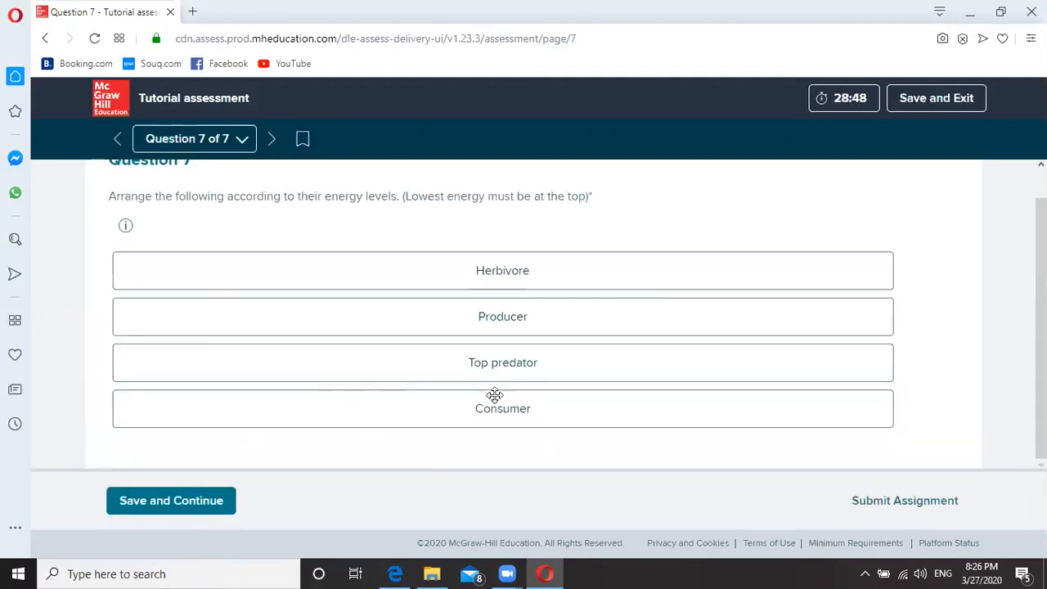
drag(498, 339, 494, 409)
drag(502, 273, 505, 367)
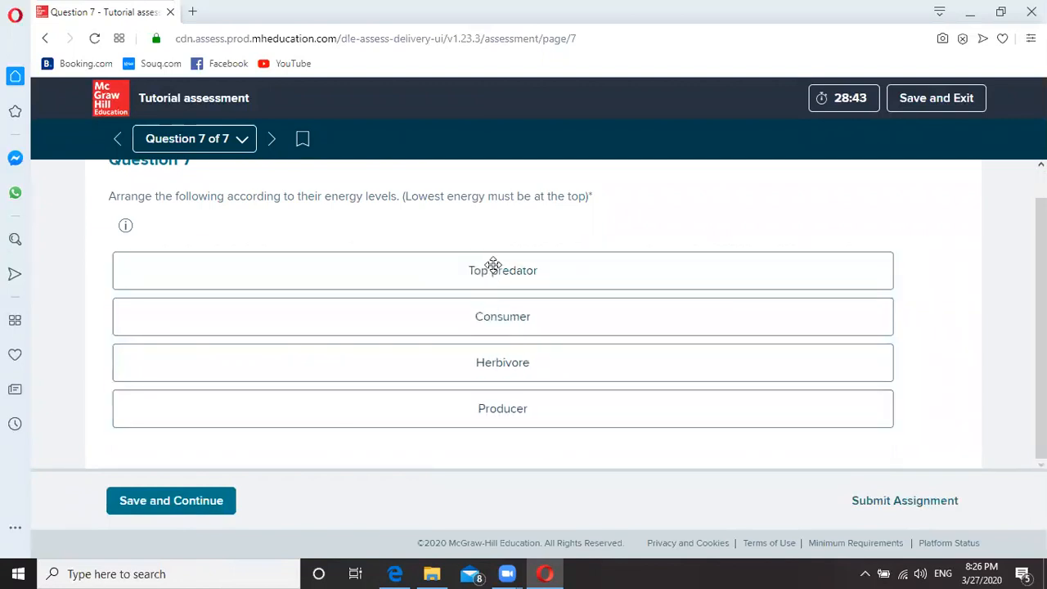
click(174, 499)
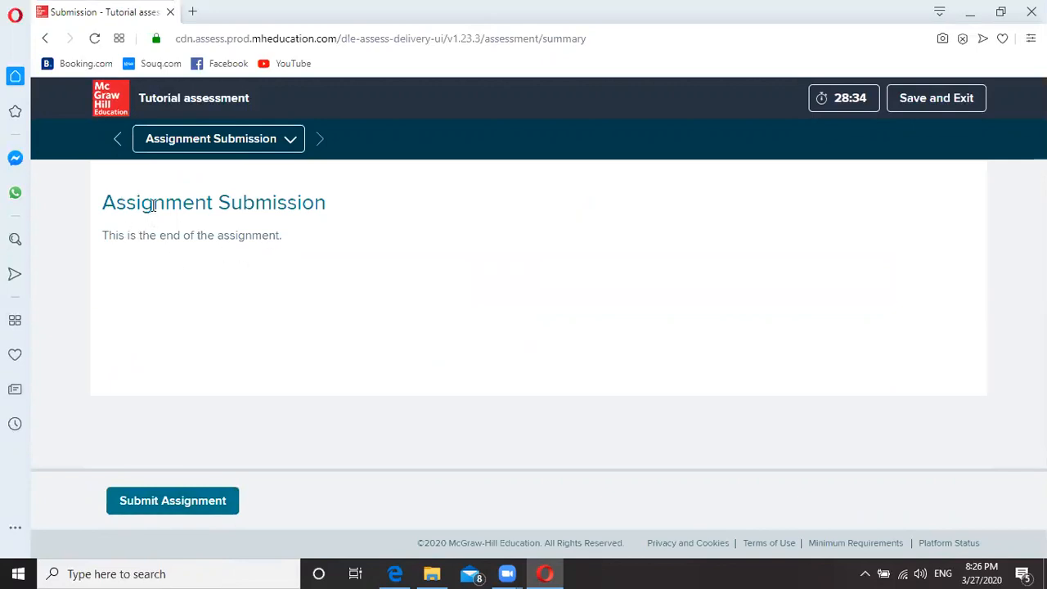
Submit the assessment, view its 63.64% score (7.00 of 11.00), then return to the instructor window.
click(177, 503)
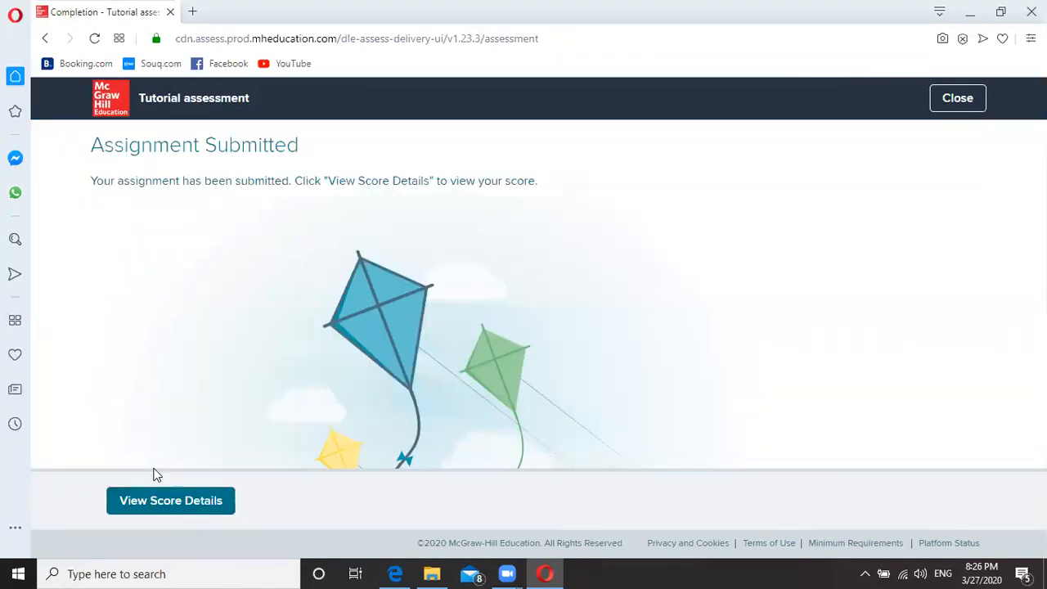
click(179, 501)
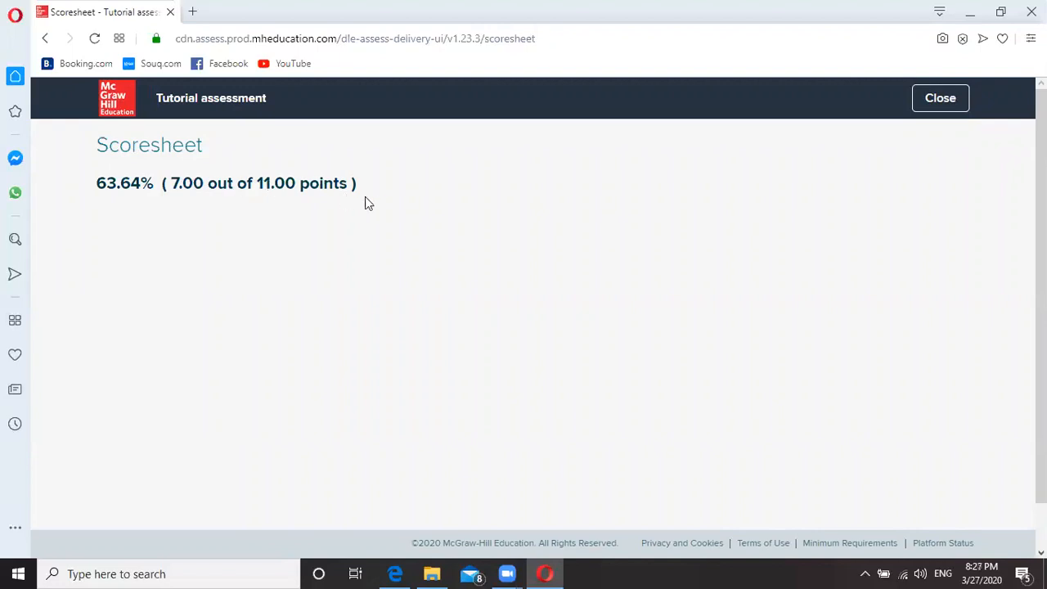
scroll(441, 293, down, 1)
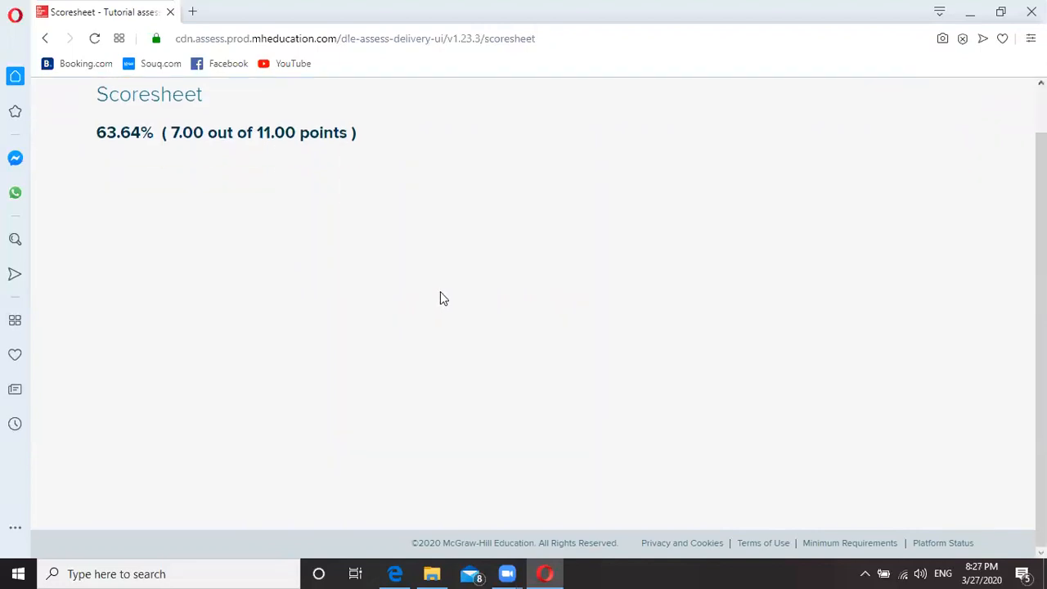
scroll(440, 291, up, 1)
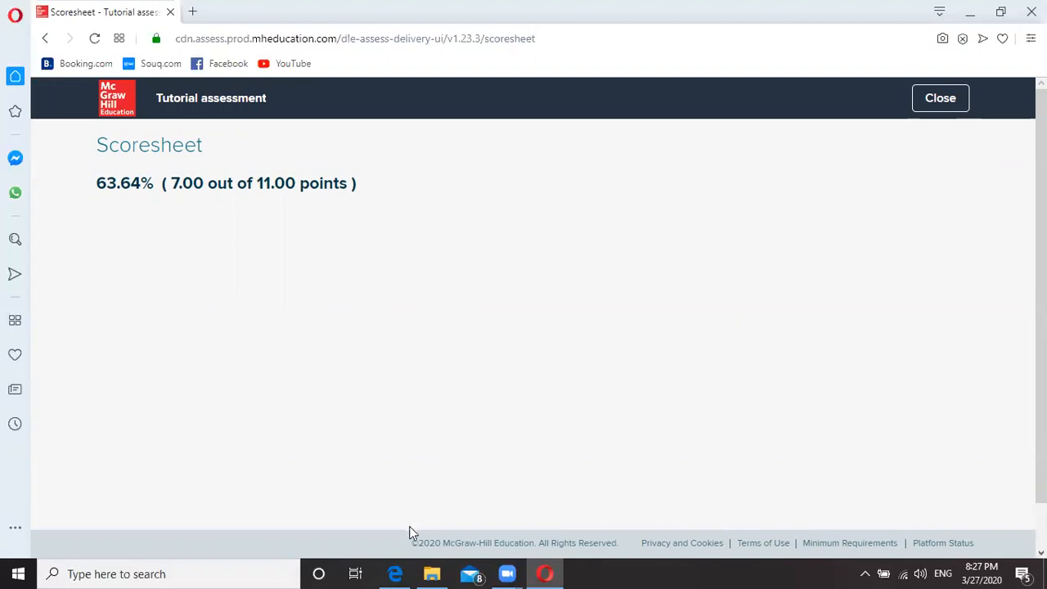
click(394, 573)
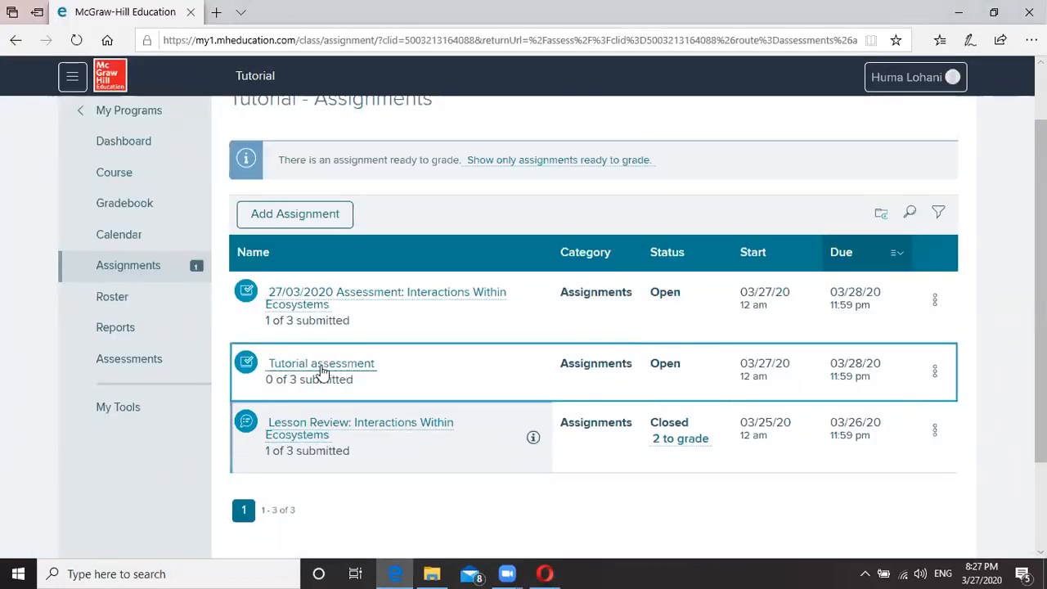
Set Tutorial's Student Scoresheet to 'May view after completing assessment', keep explanations hidden, and save.
click(934, 371)
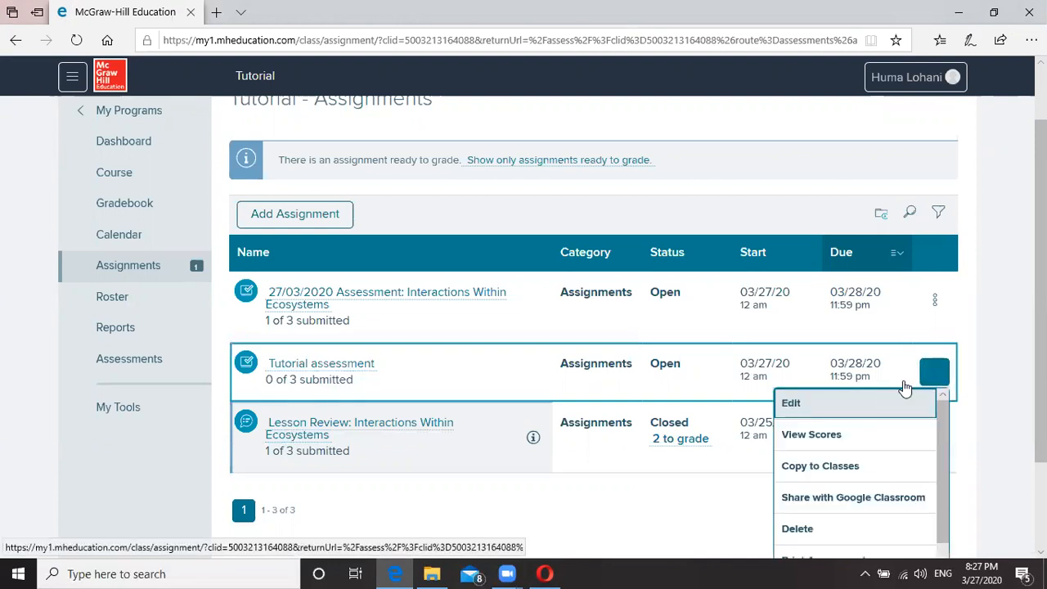
click(818, 409)
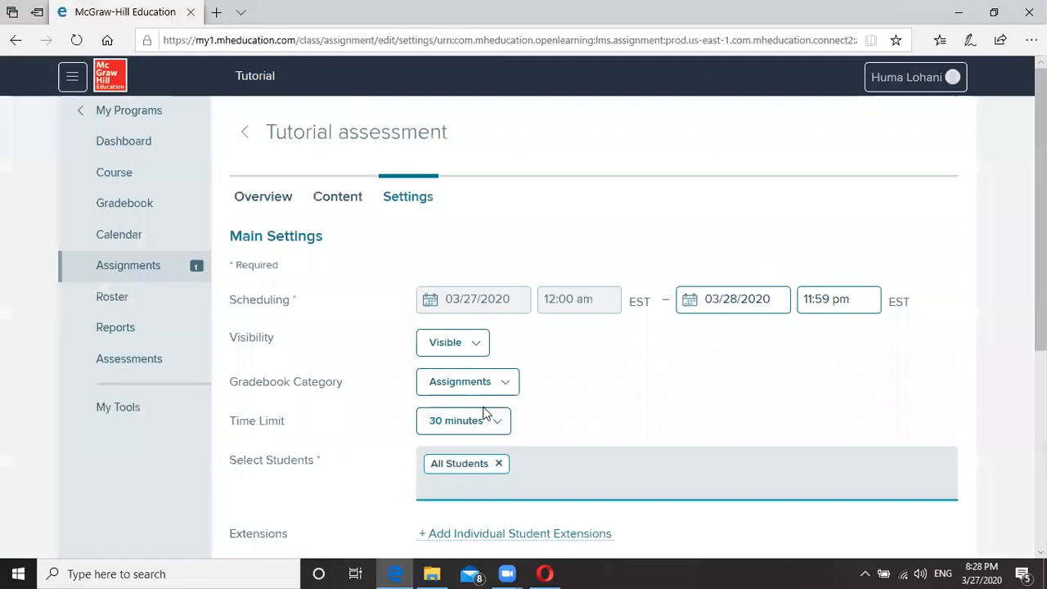
scroll(585, 367, down, 5)
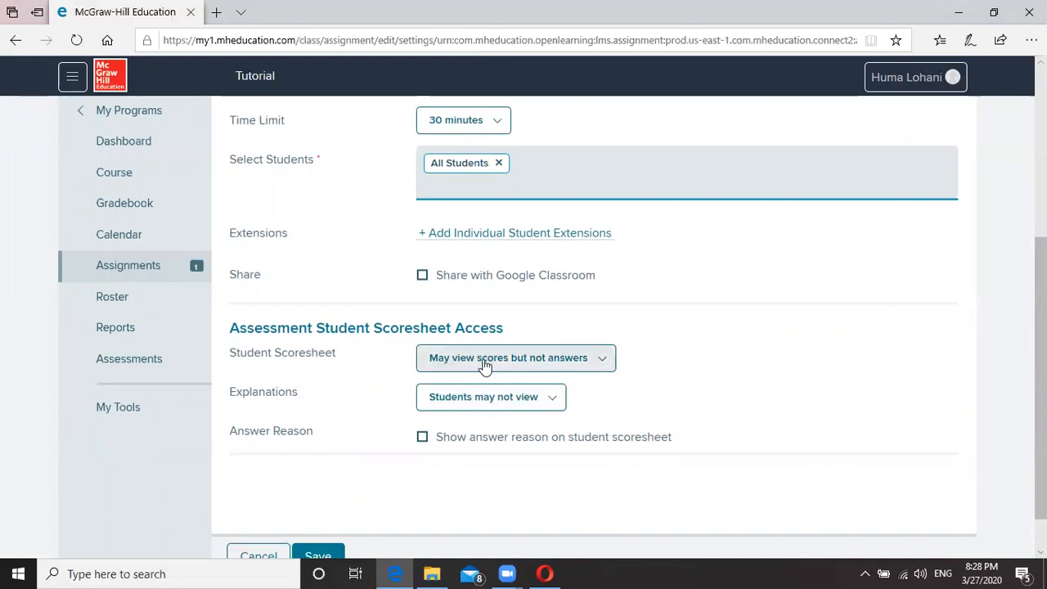
click(603, 364)
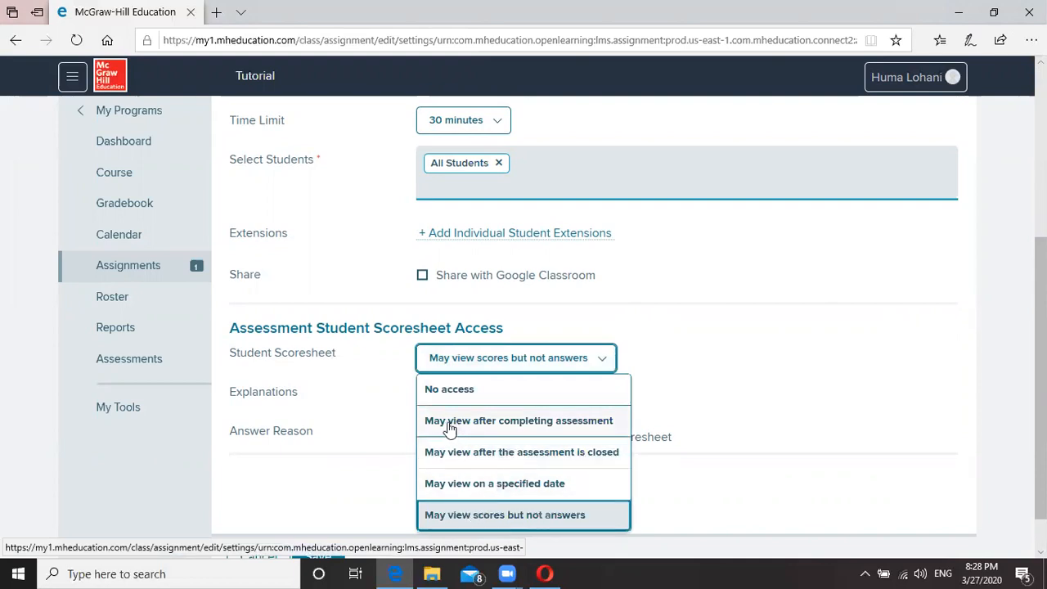
click(553, 427)
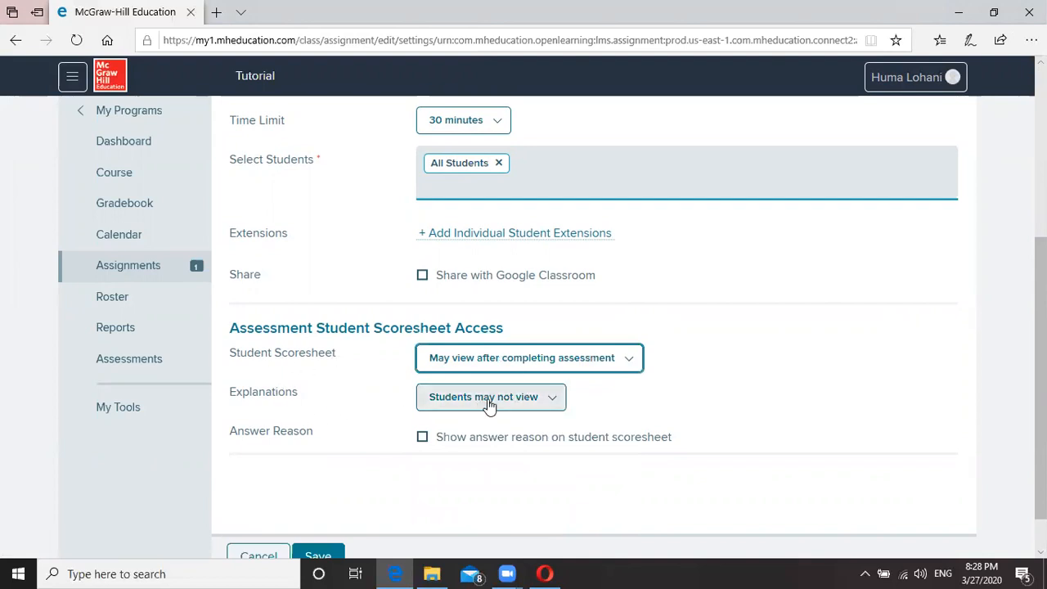
click(513, 404)
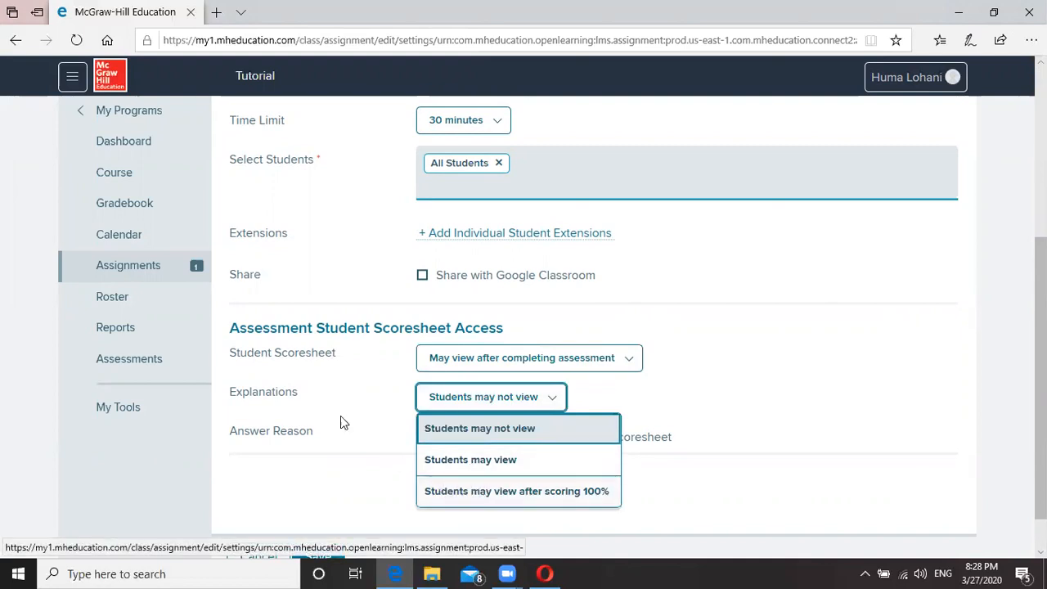
click(350, 397)
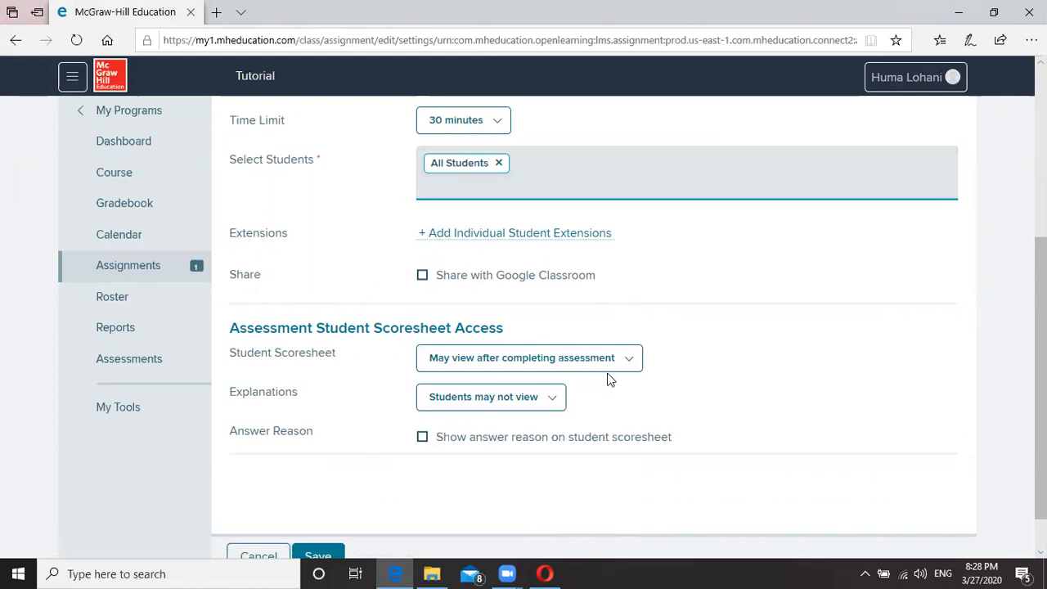
click(554, 404)
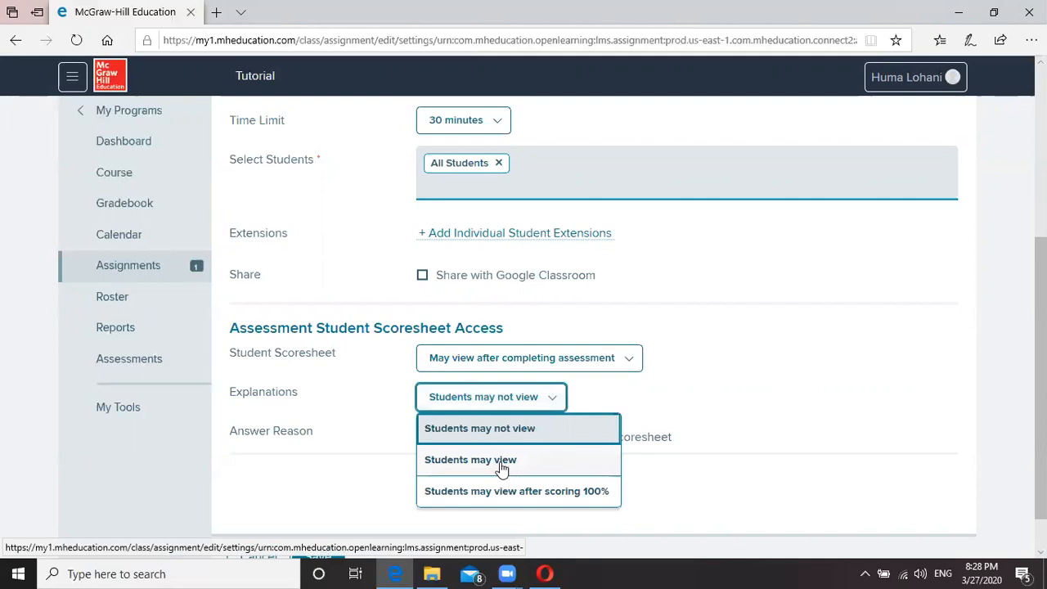
click(658, 364)
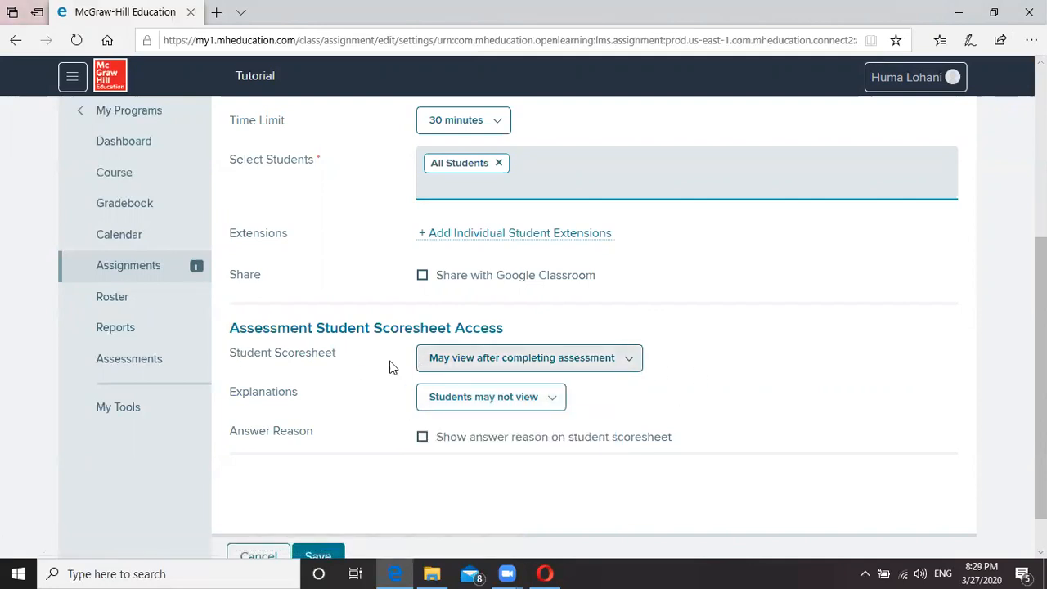
click(322, 557)
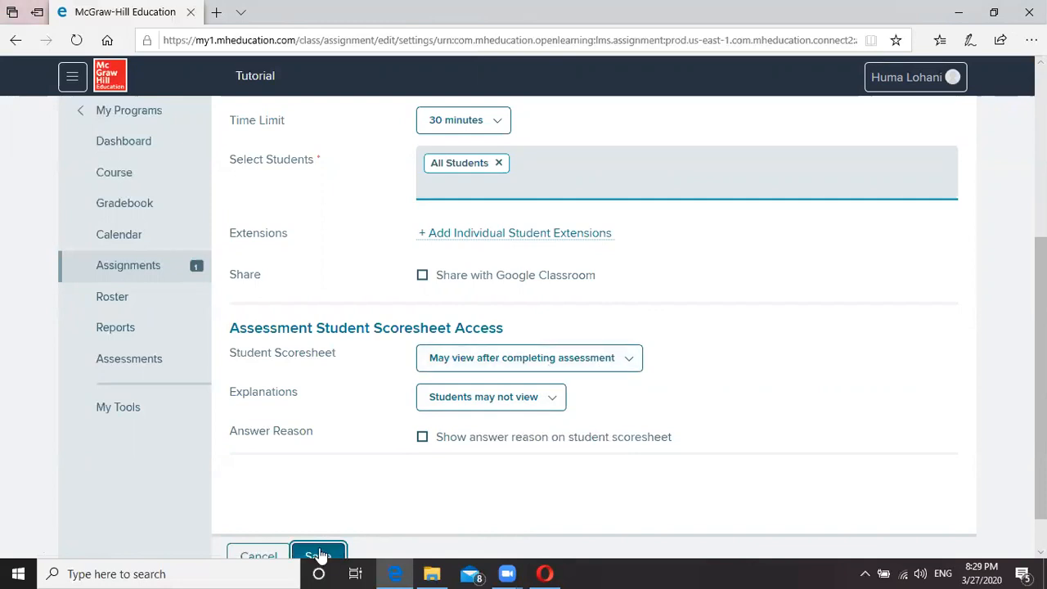
click(545, 573)
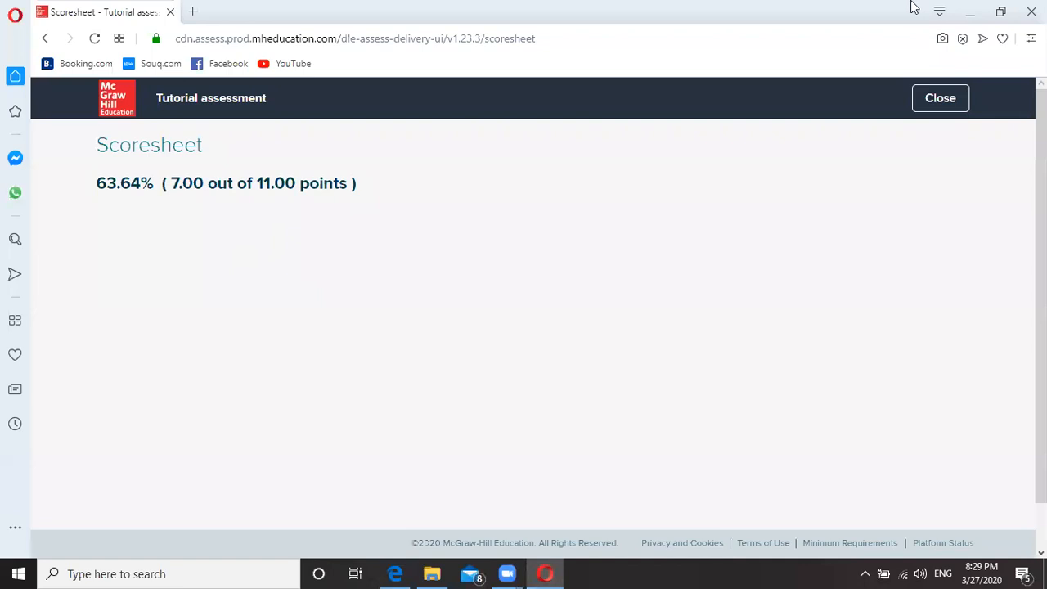
Close the student's scoresheet, re-save the Tutorial settings, and return to the student's Assignments list.
click(932, 102)
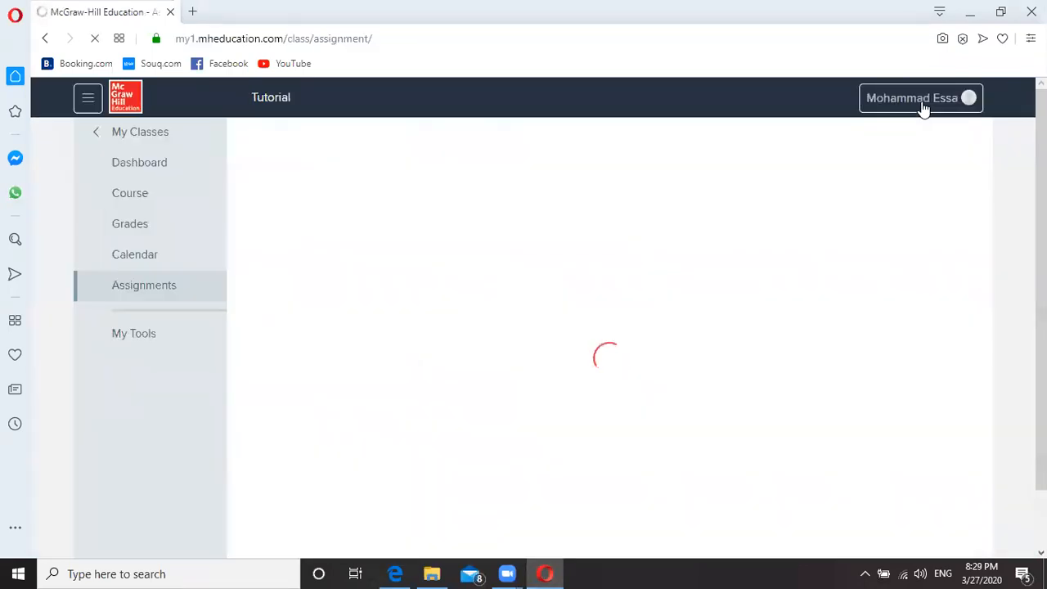
click(922, 108)
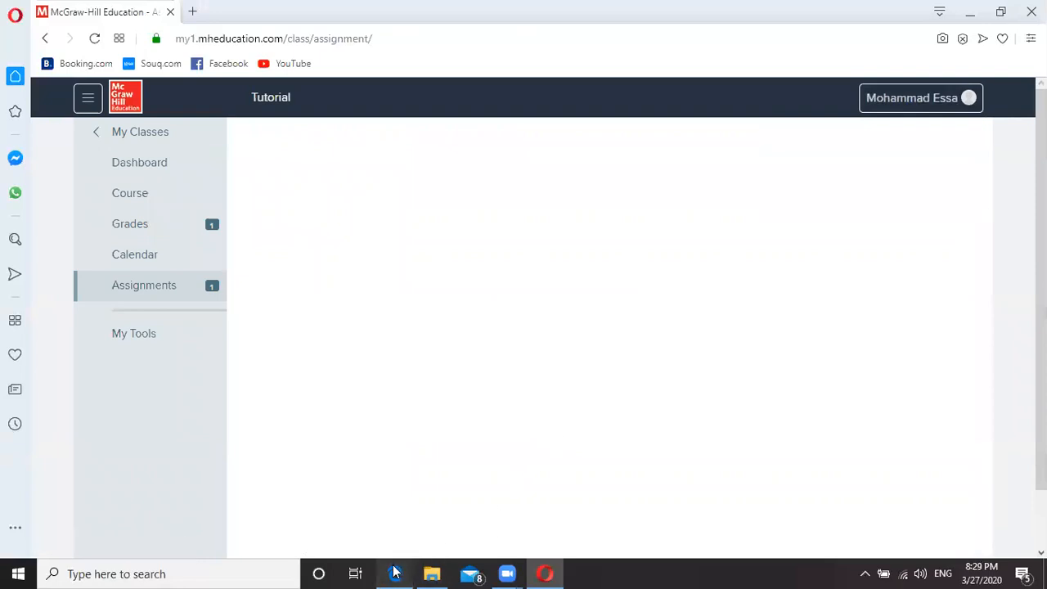
click(396, 572)
scroll(436, 477, down, 2)
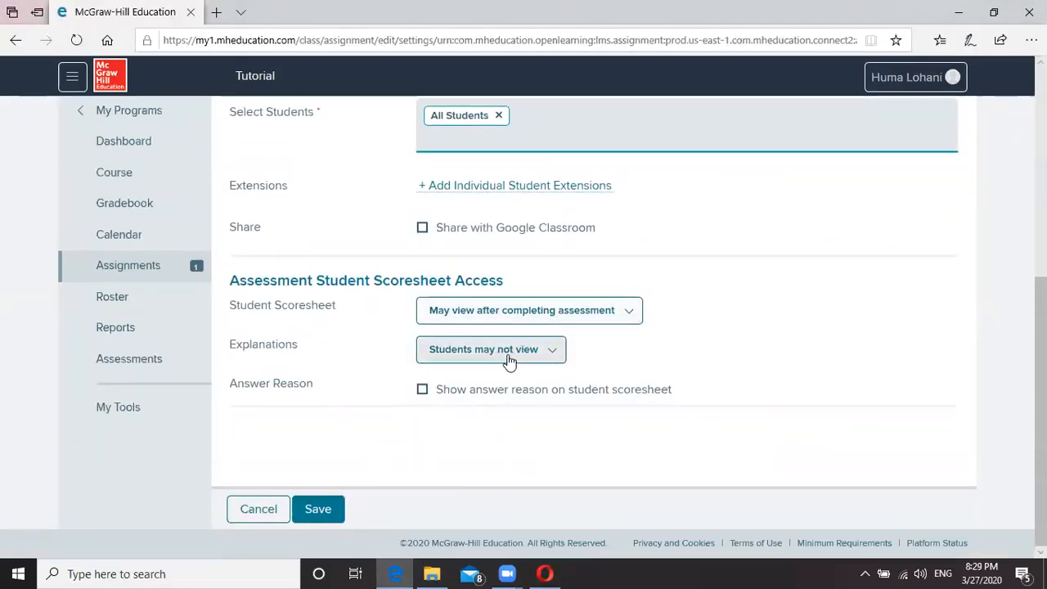
click(328, 507)
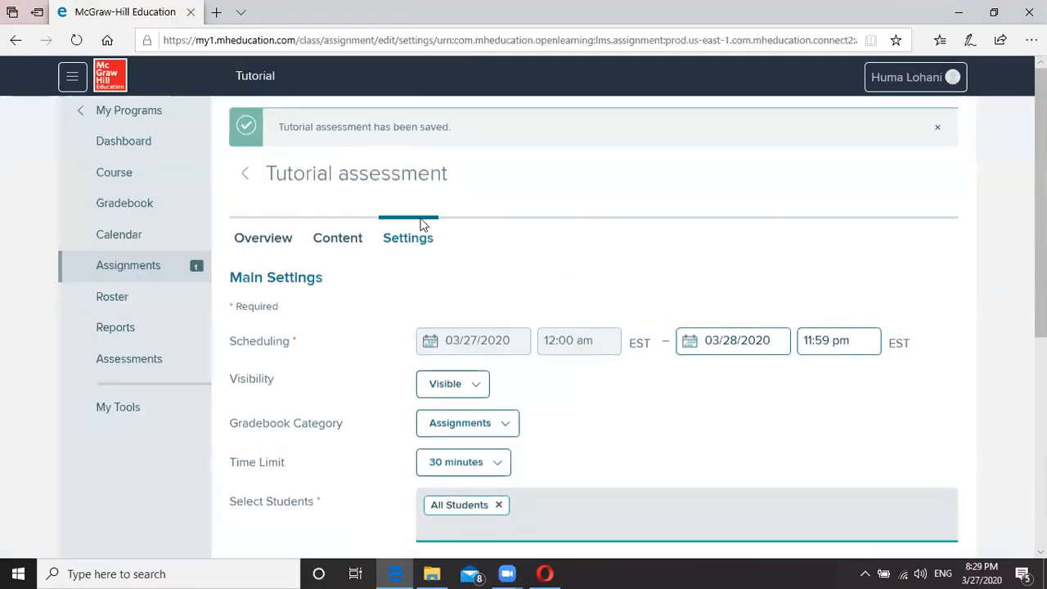
click(544, 573)
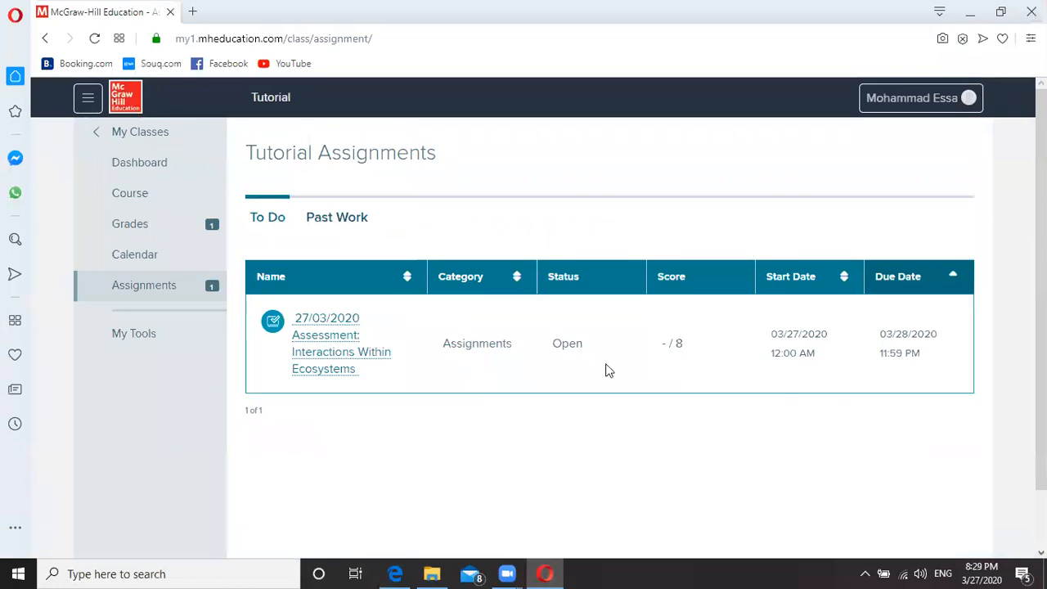
Open the Tutorial assessment from Past Work and scroll through each question's correct answer.
click(327, 221)
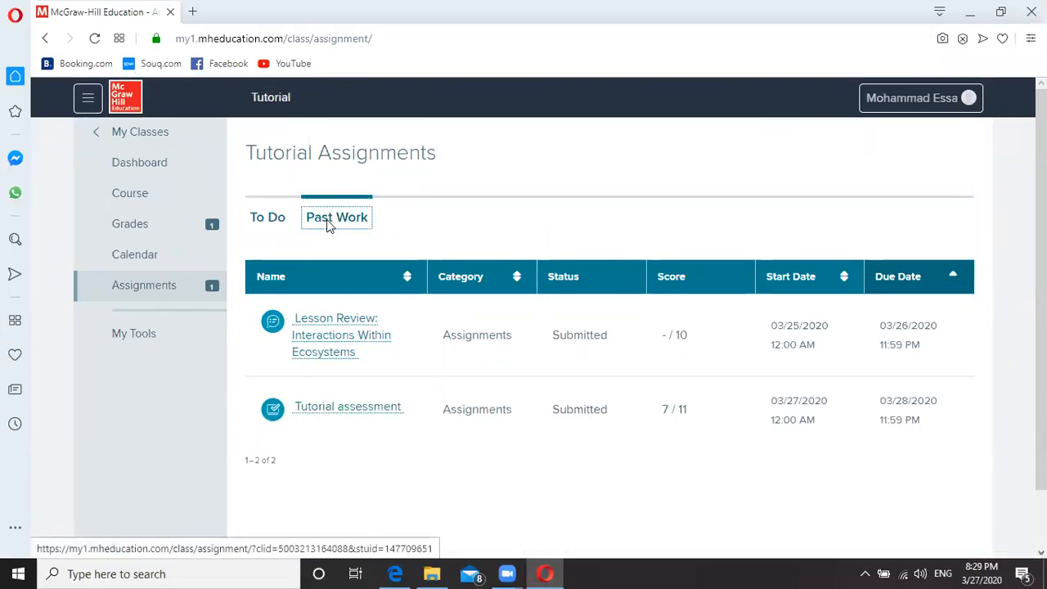
click(348, 409)
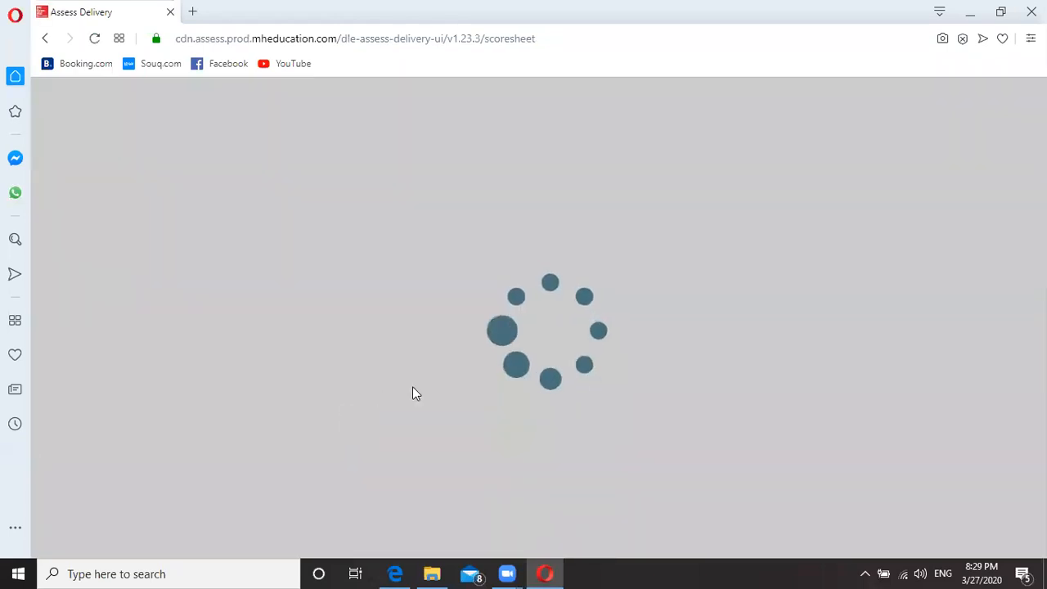
scroll(423, 381, down, 4)
scroll(435, 170, up, 4)
scroll(299, 369, down, 3)
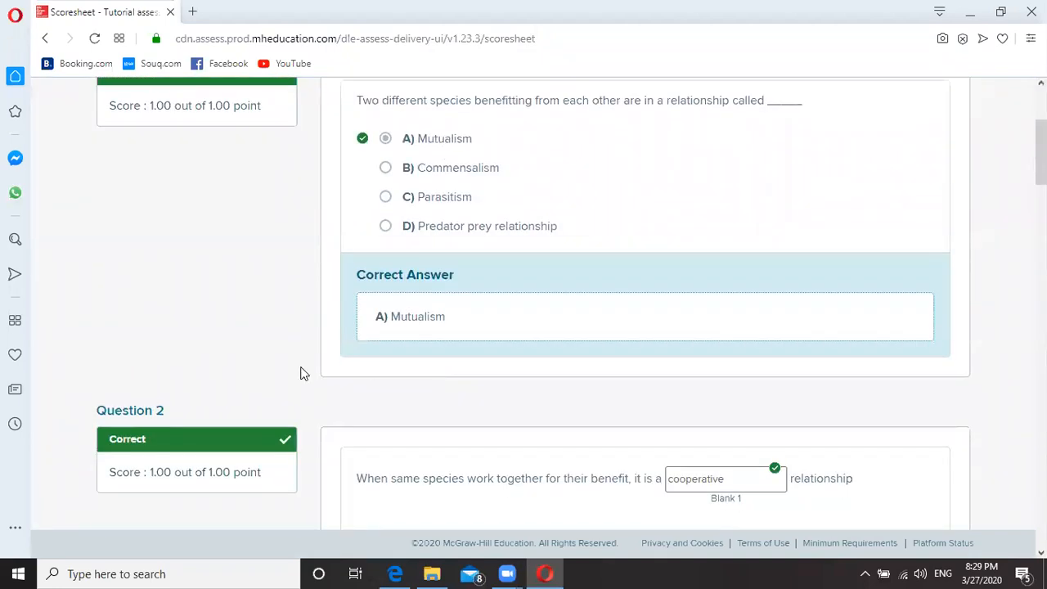
scroll(303, 425, down, 4)
scroll(296, 376, down, 4)
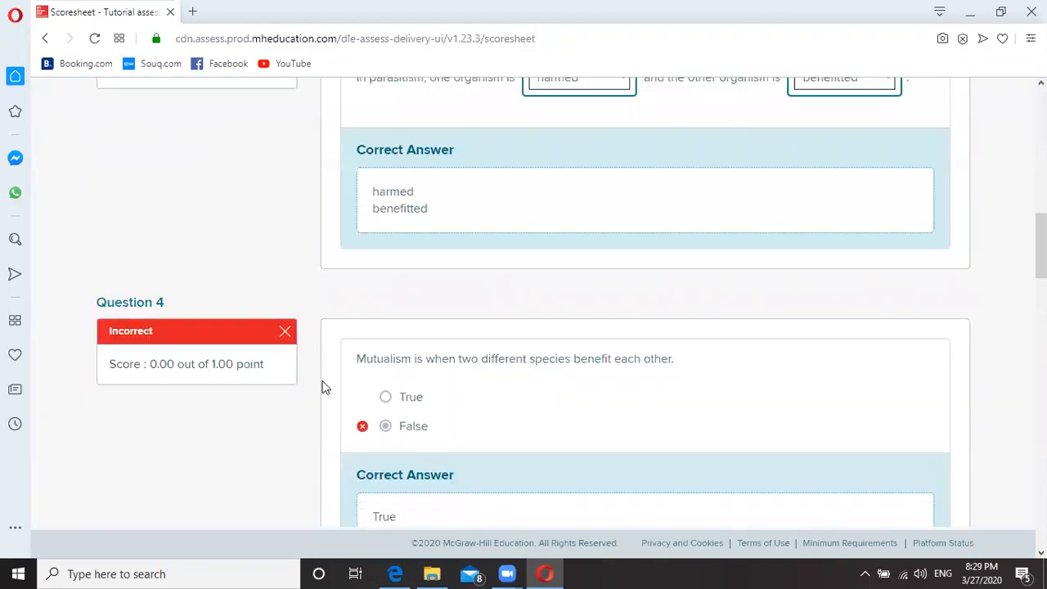
scroll(325, 387, down, 10)
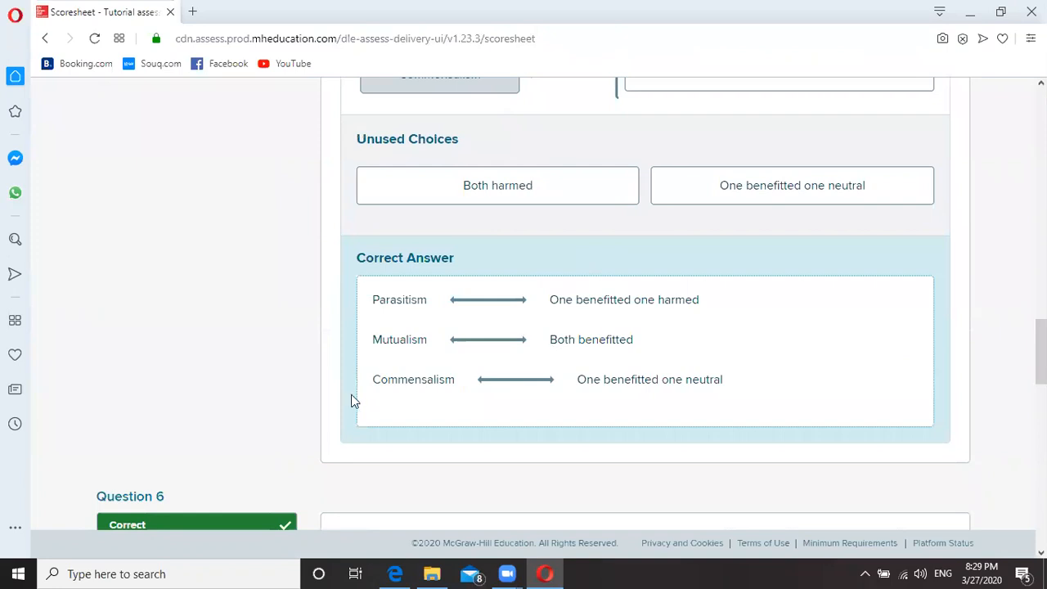
scroll(352, 396, down, 15)
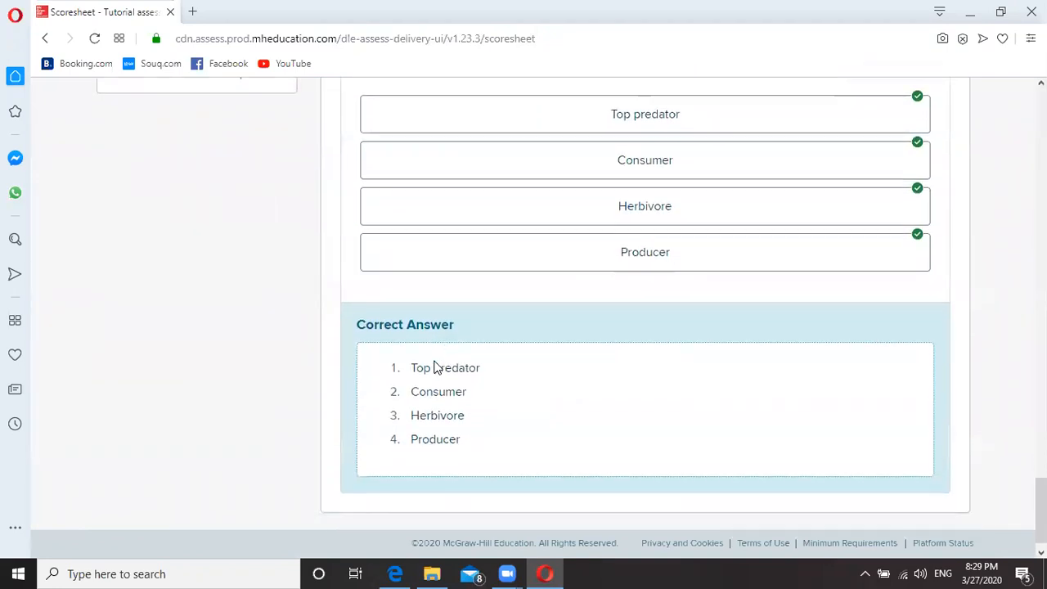
scroll(435, 367, down, 1)
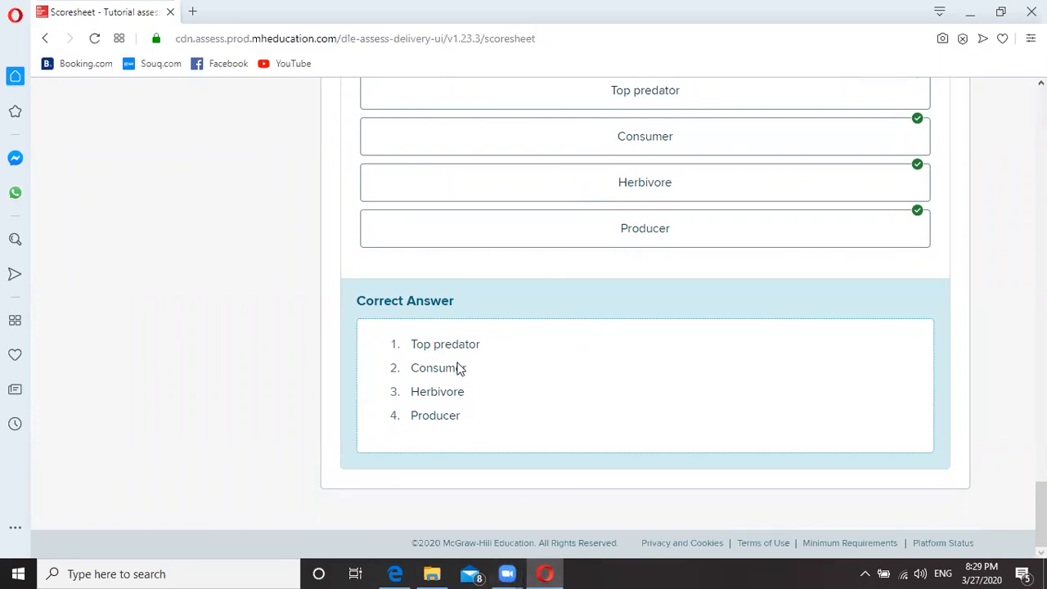
scroll(293, 374, up, 12)
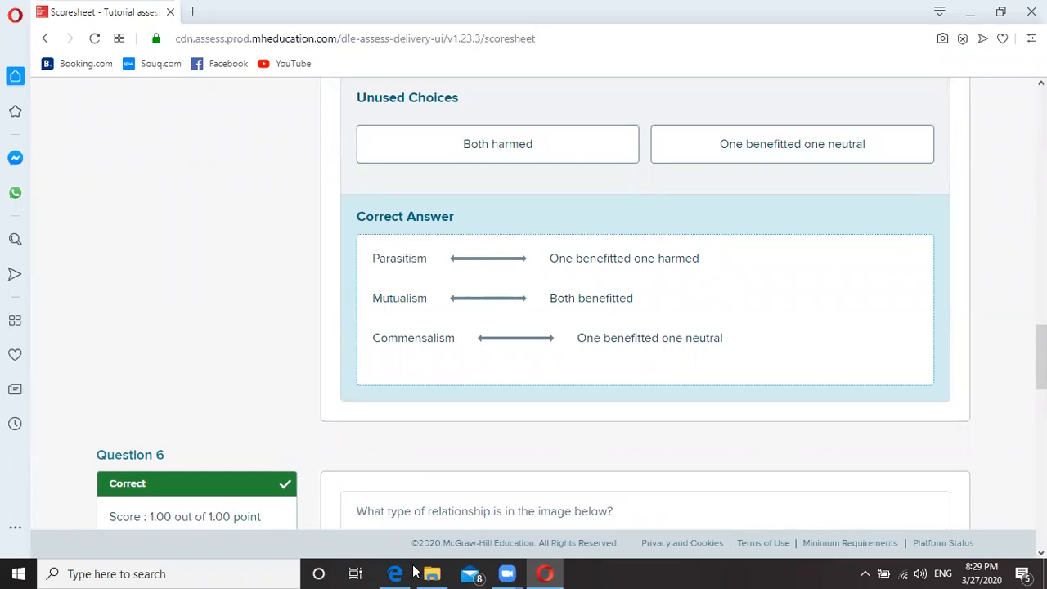
mouse_move(509, 571)
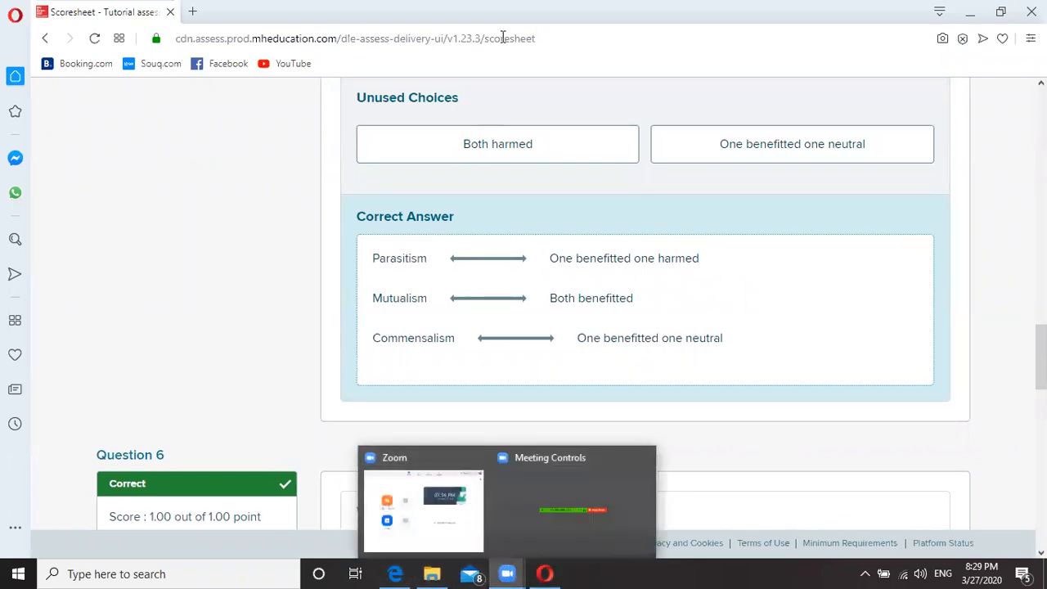